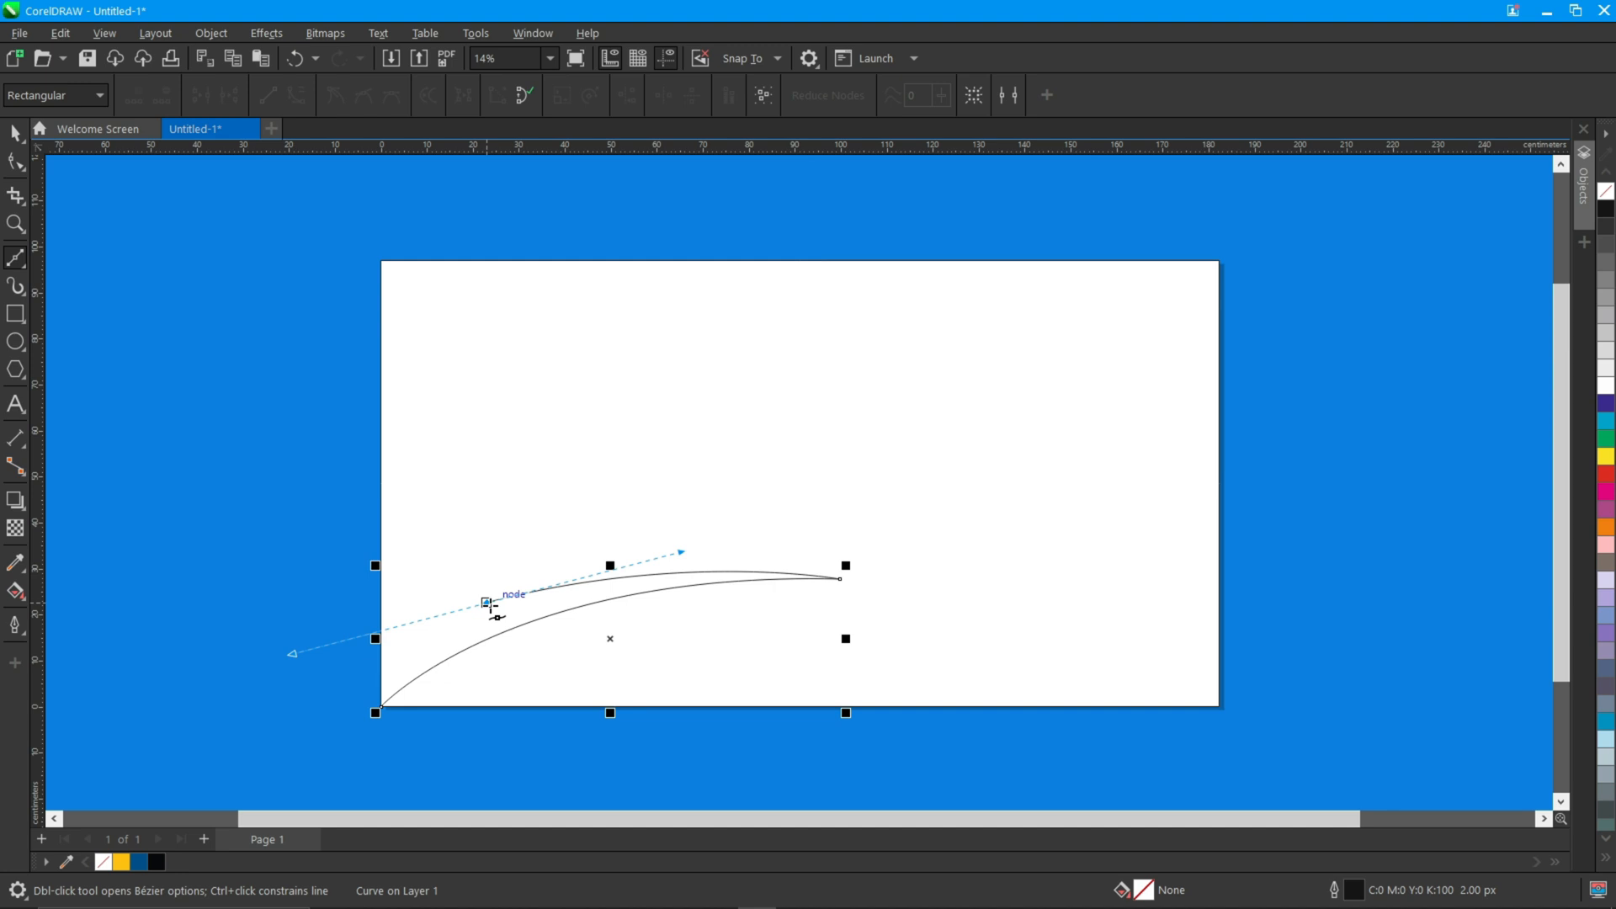
- Extend the Bézier outline from the left tip in a shallow arc to about 107 cm across, then curve it up to the page's top edge at about 88 cm
left_click(487, 604)
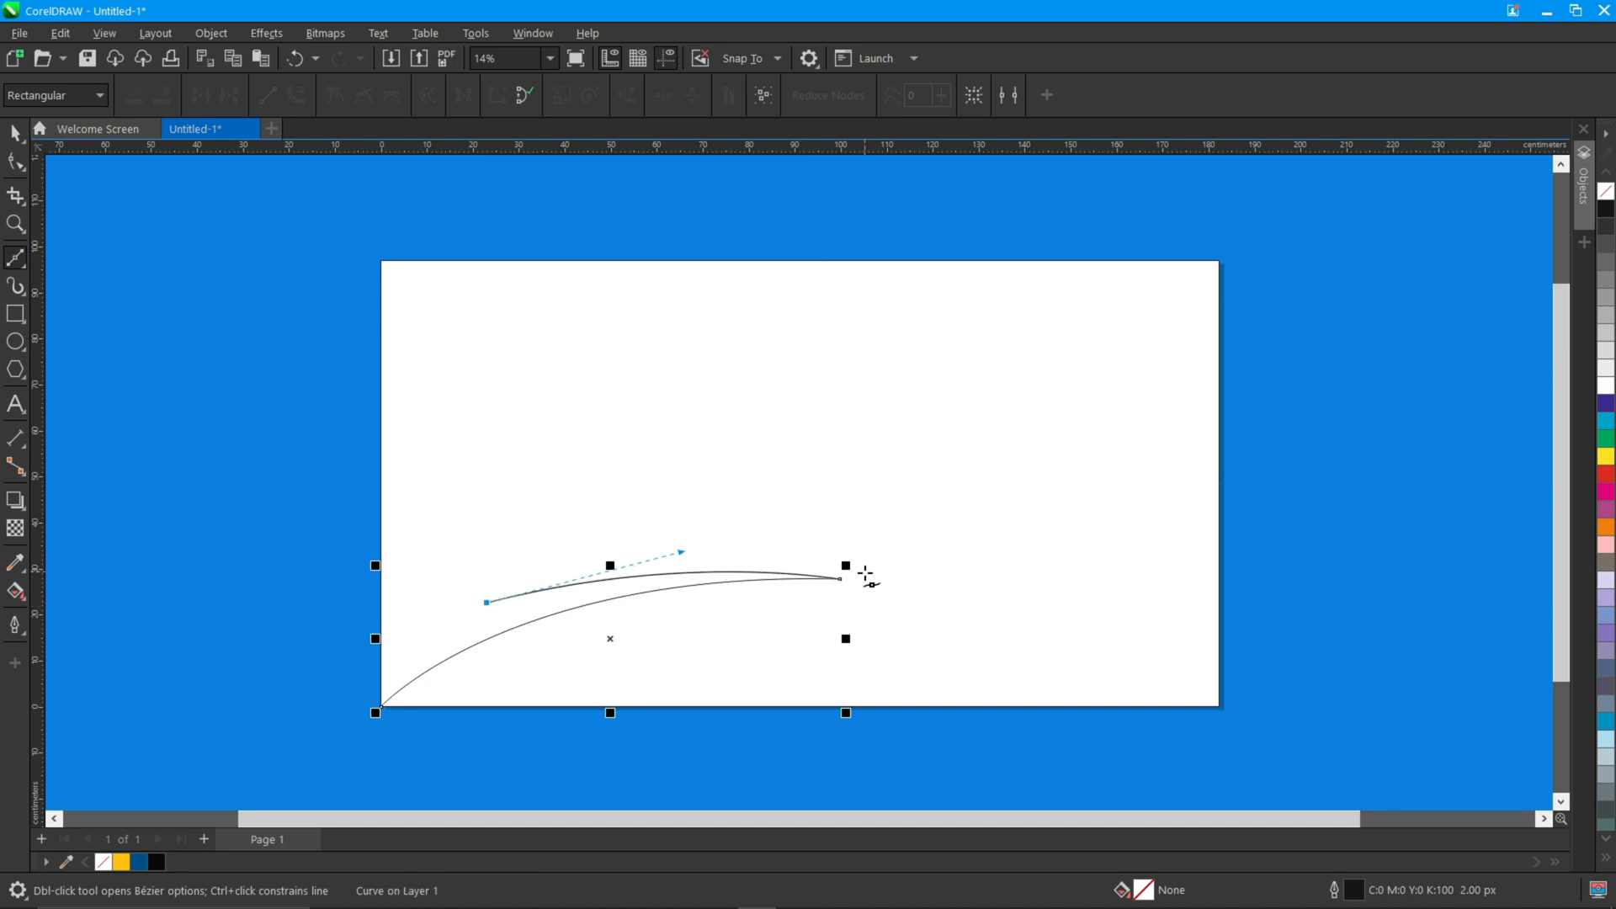
left_click_drag(867, 573, 1130, 594)
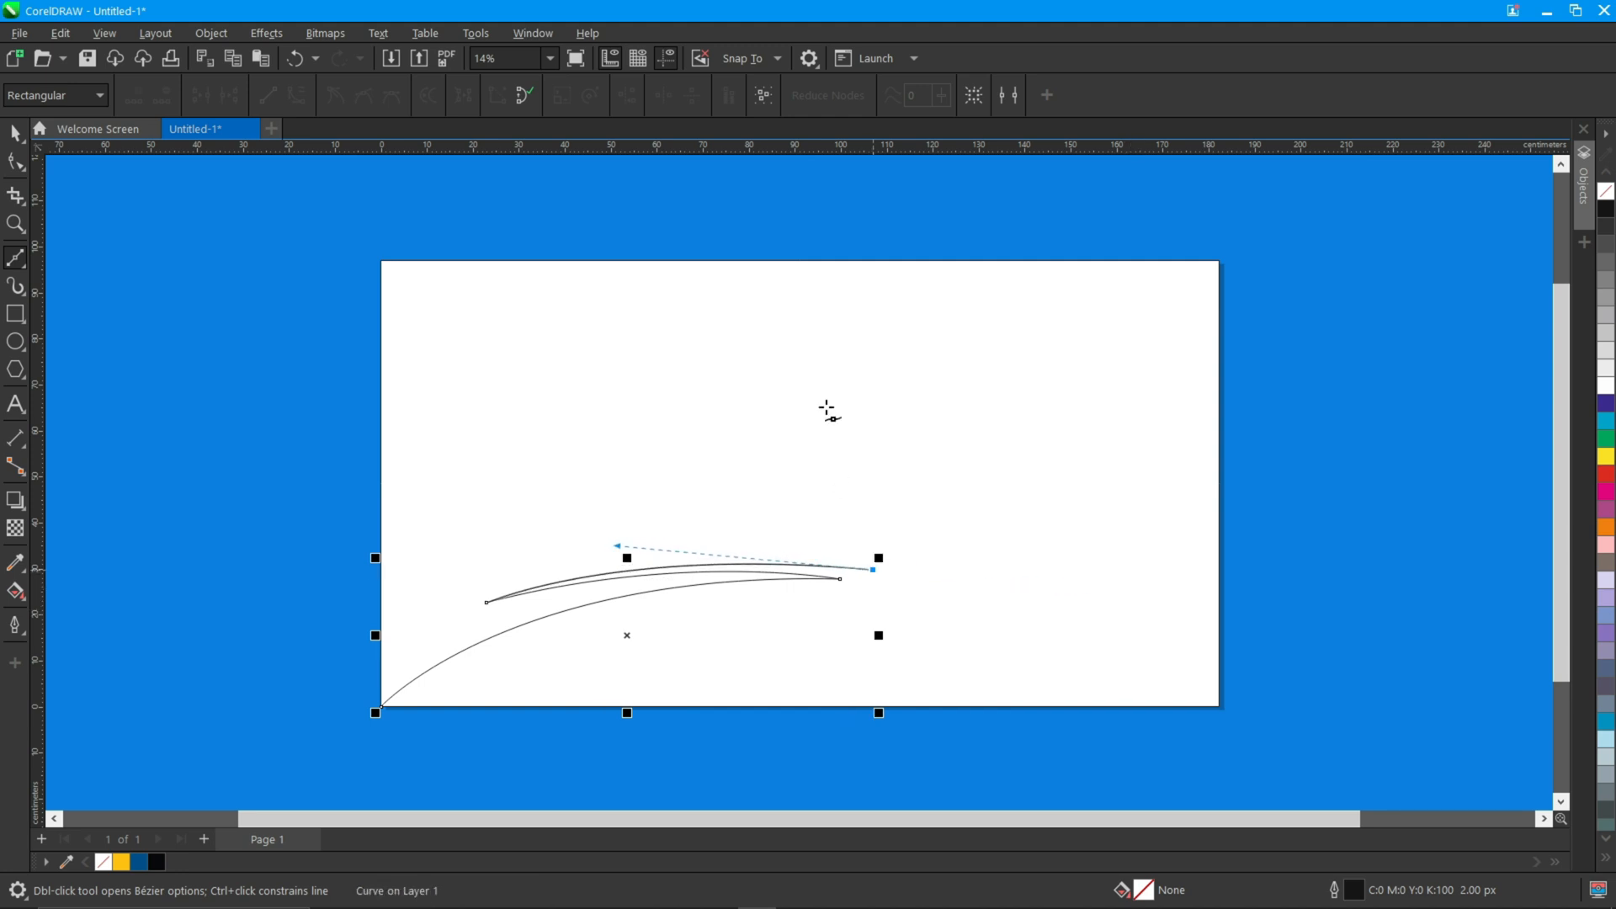
left_click_drag(787, 260, 898, 255)
left_click(791, 460)
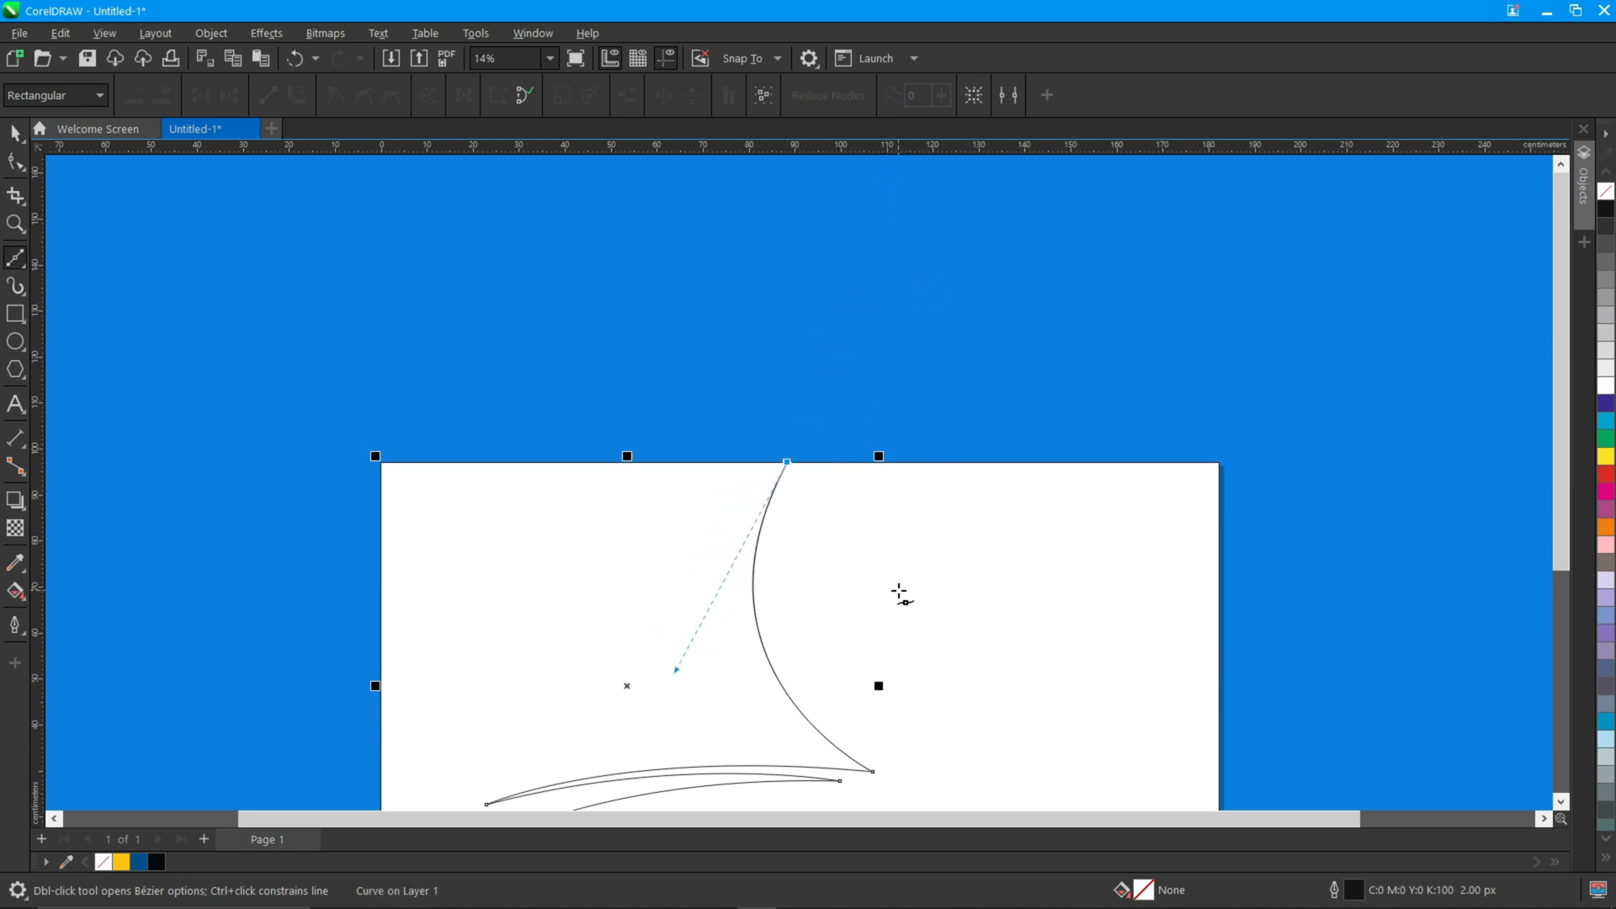
- Curve the outline down to a notch at about 115 cm across, back to the top edge at about 140 cm, and straight along it to 147 cm
left_click_drag(908, 586, 924, 687)
left_click(908, 586)
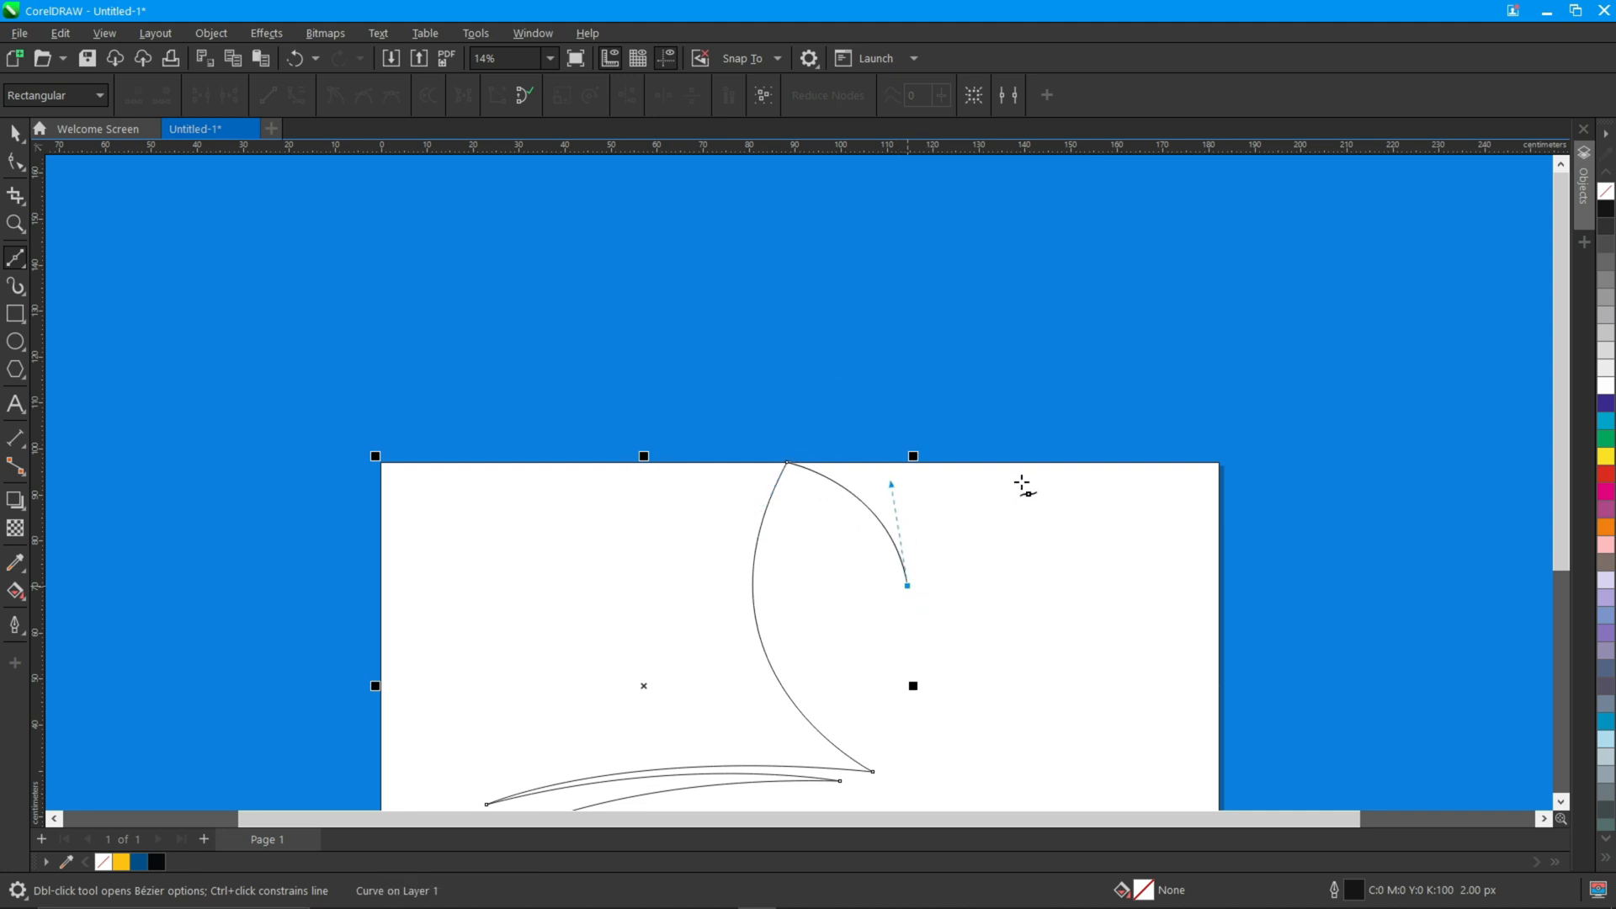
left_click_drag(1021, 462, 1123, 430)
left_click(1021, 462)
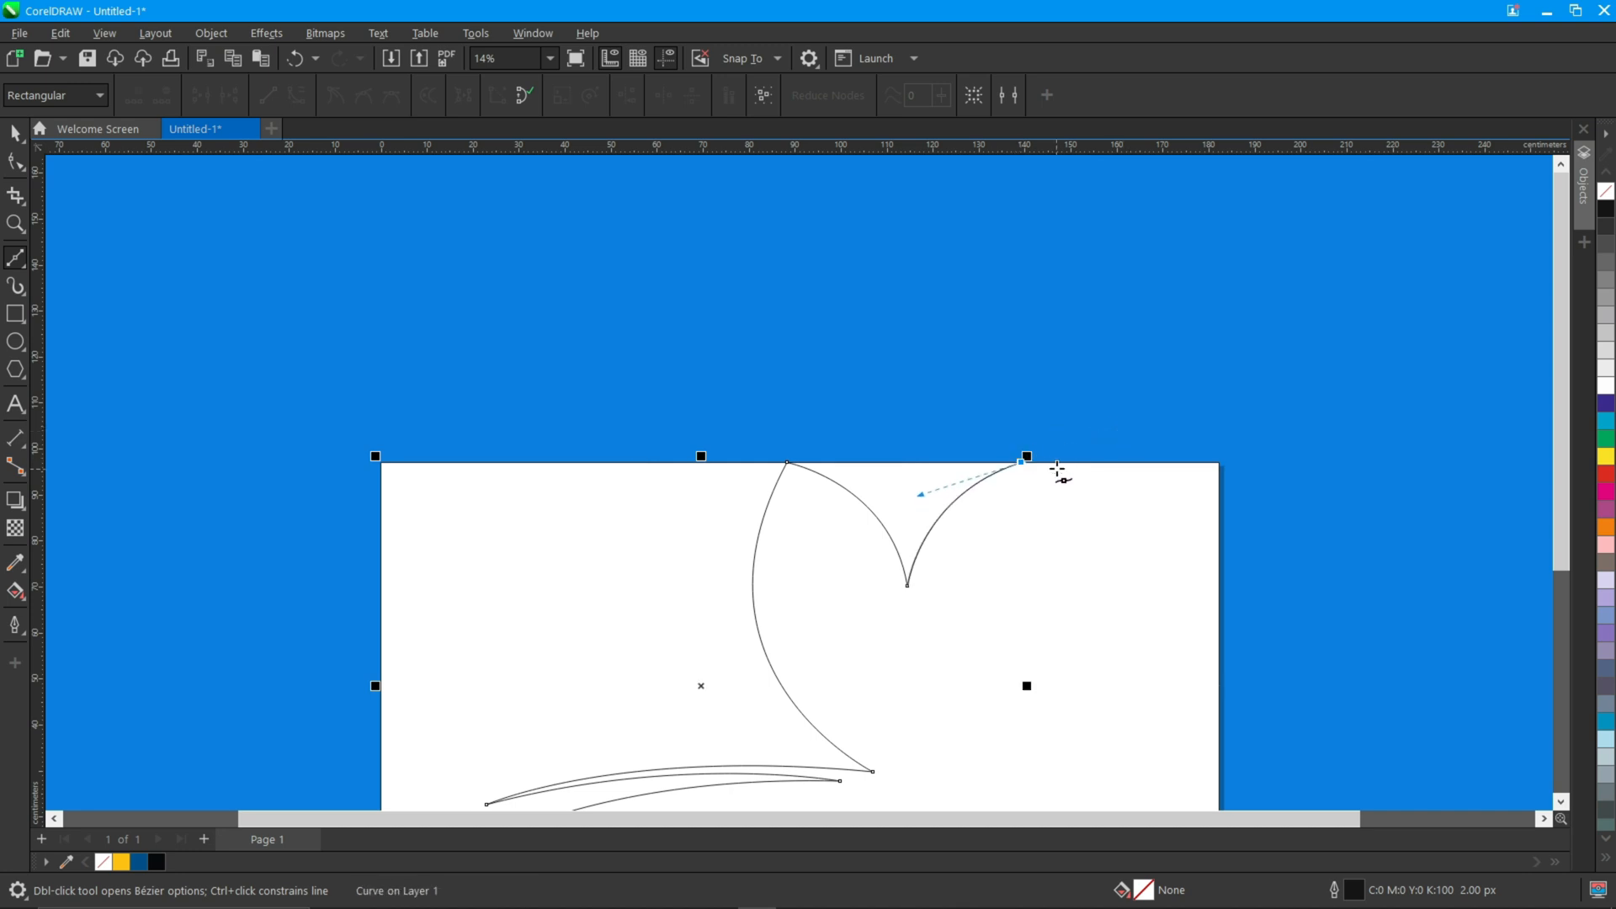
left_click(1056, 462)
- Continue the outline in a curve down to about 54 cm height and on to the page's bottom edge at about 140 cm across
scroll(968, 282, "down", 3)
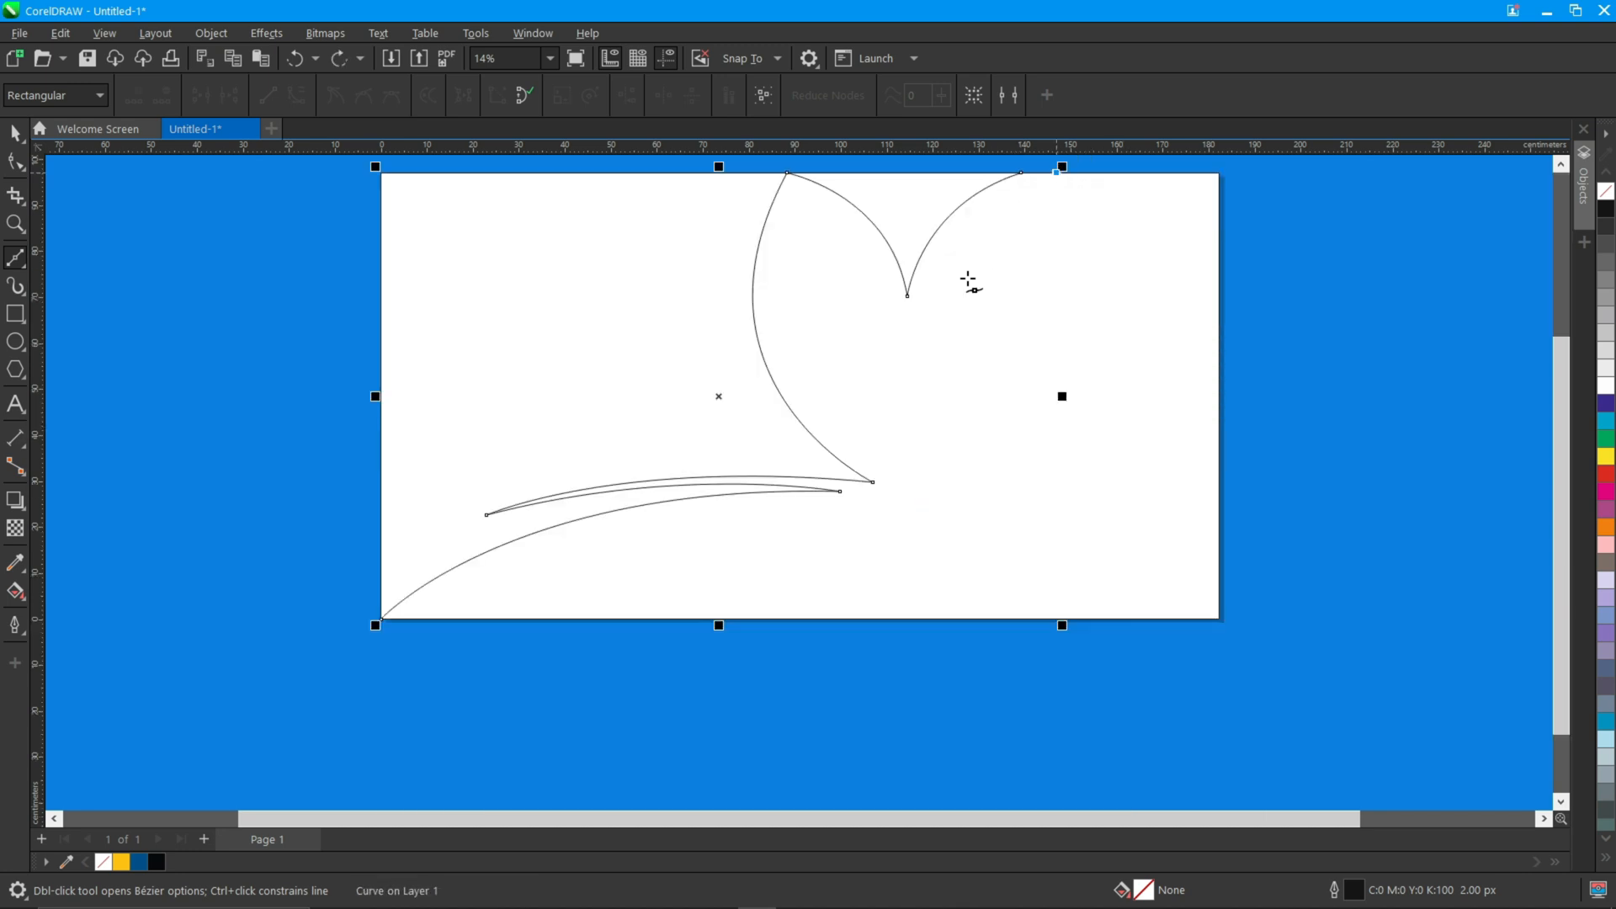
left_click_drag(909, 366, 894, 527)
left_click(909, 371)
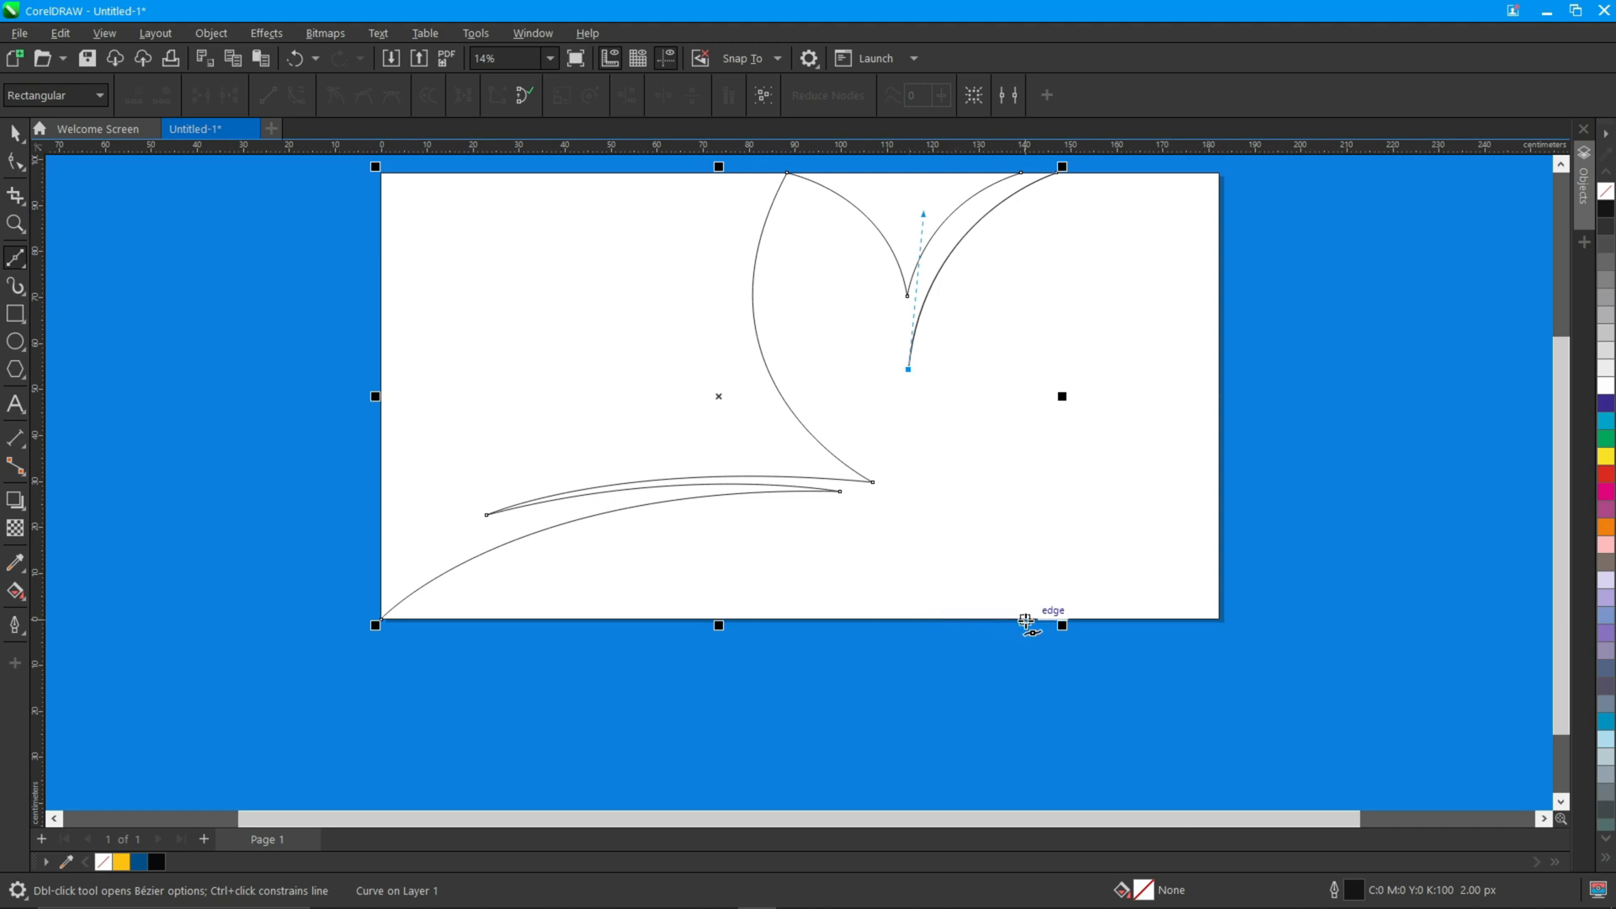
mouse_move(1026, 622)
left_mouse_down()
mouse_move(1169, 671)
mouse_move(1153, 670)
left_mouse_up()
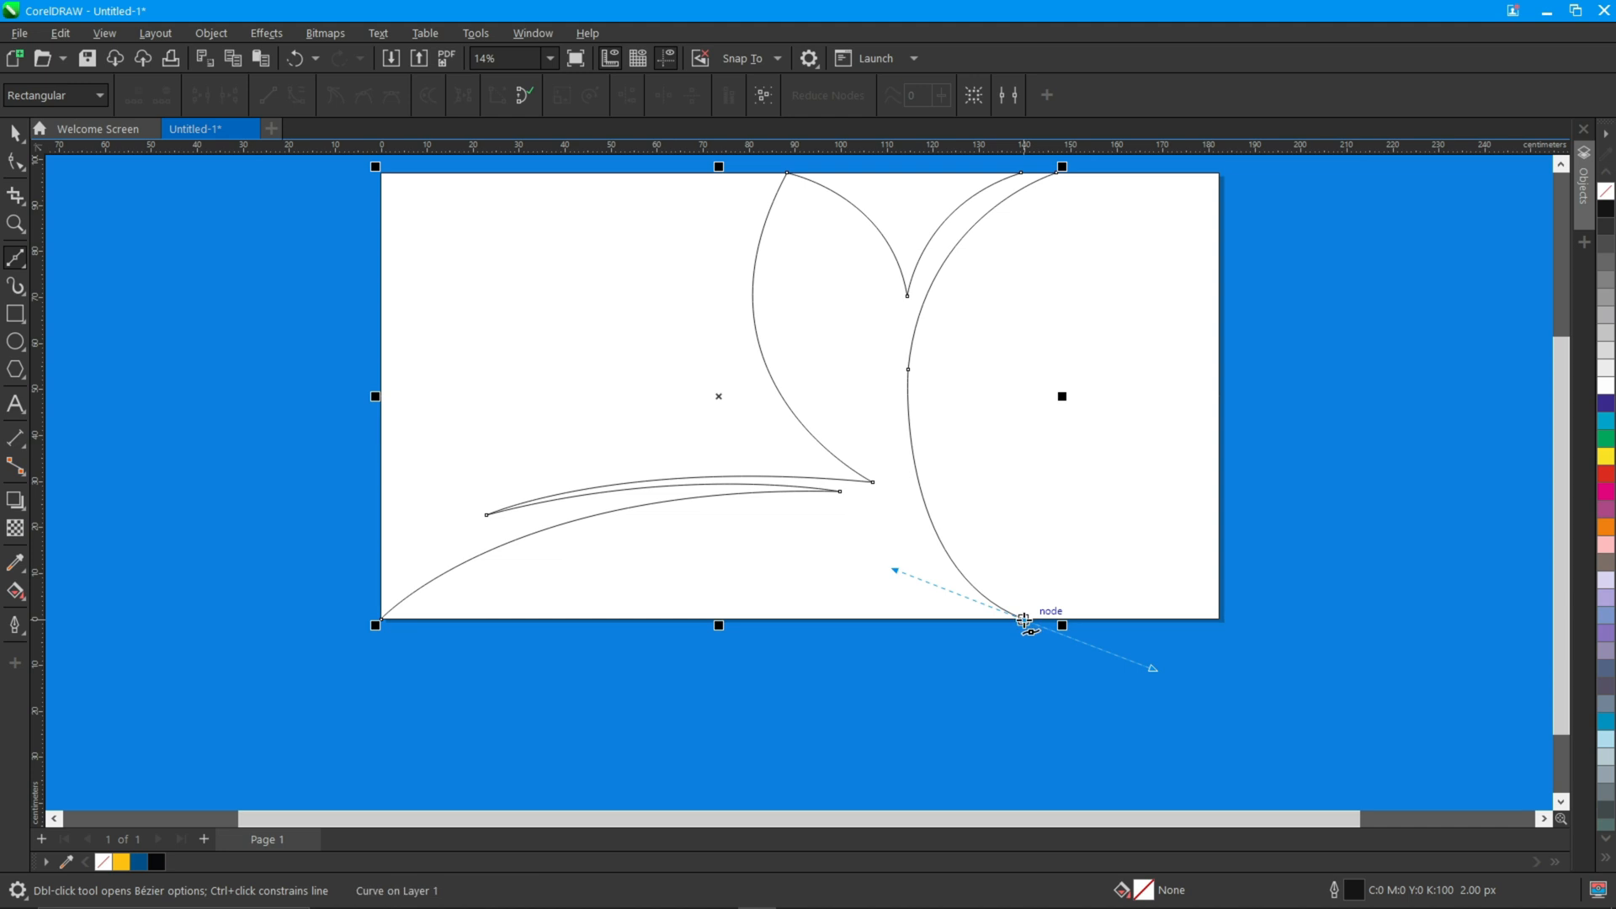
- Reshape the large right-hand arc by lowering its middle node to about 48 cm height and adjusting the handles of its lower segment
left_click(19, 166)
left_click_drag(911, 376, 906, 404)
left_click(909, 454)
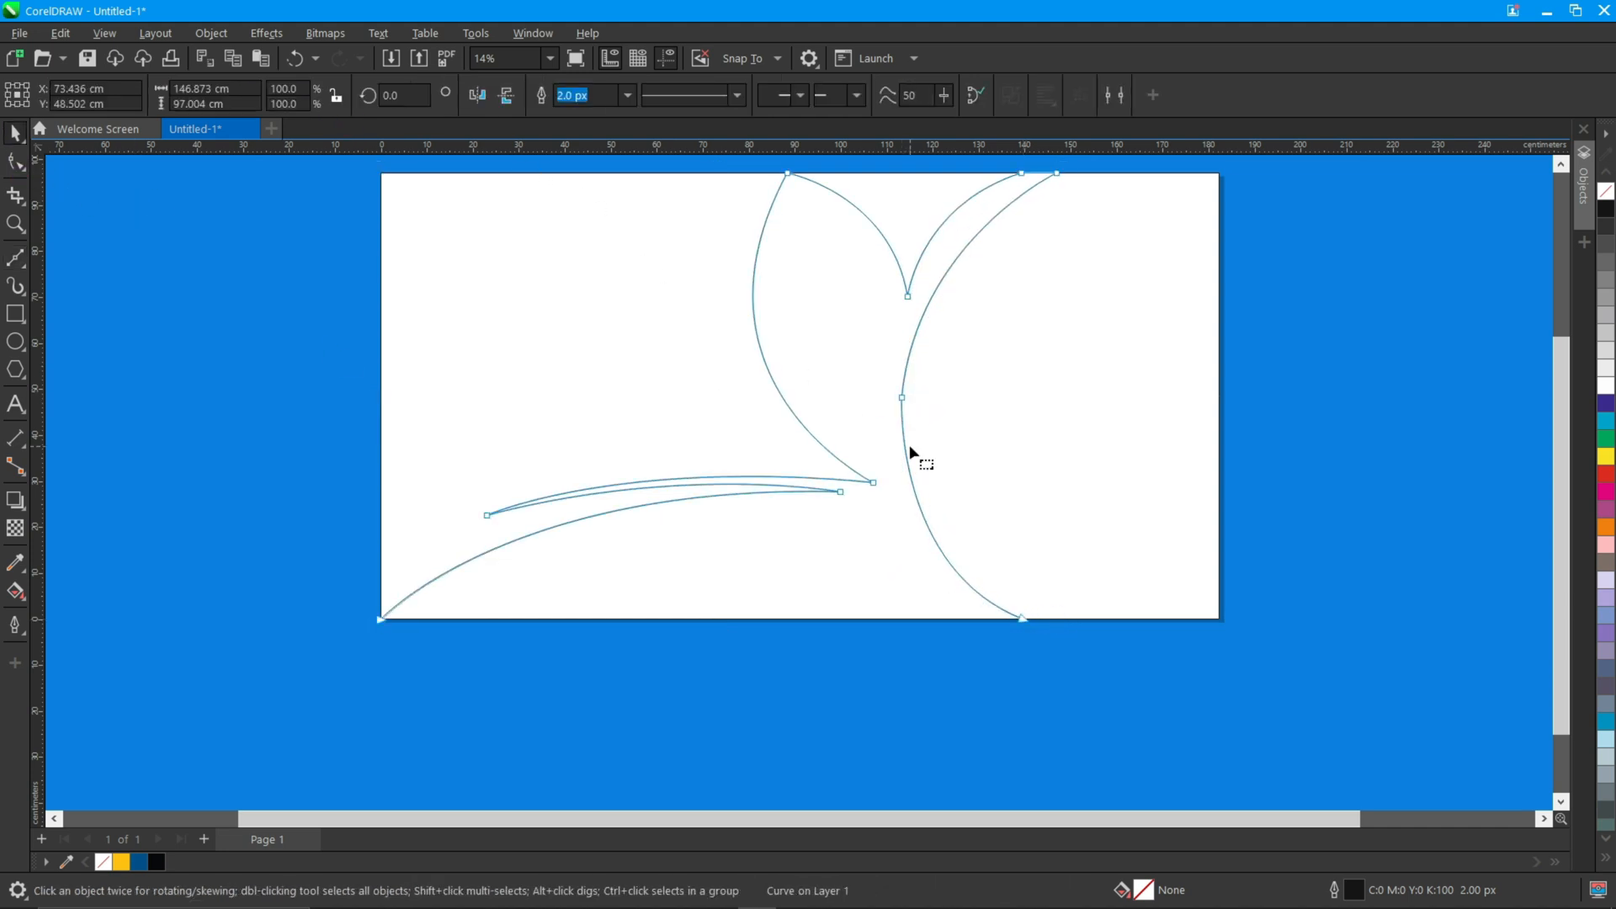
left_click(903, 401)
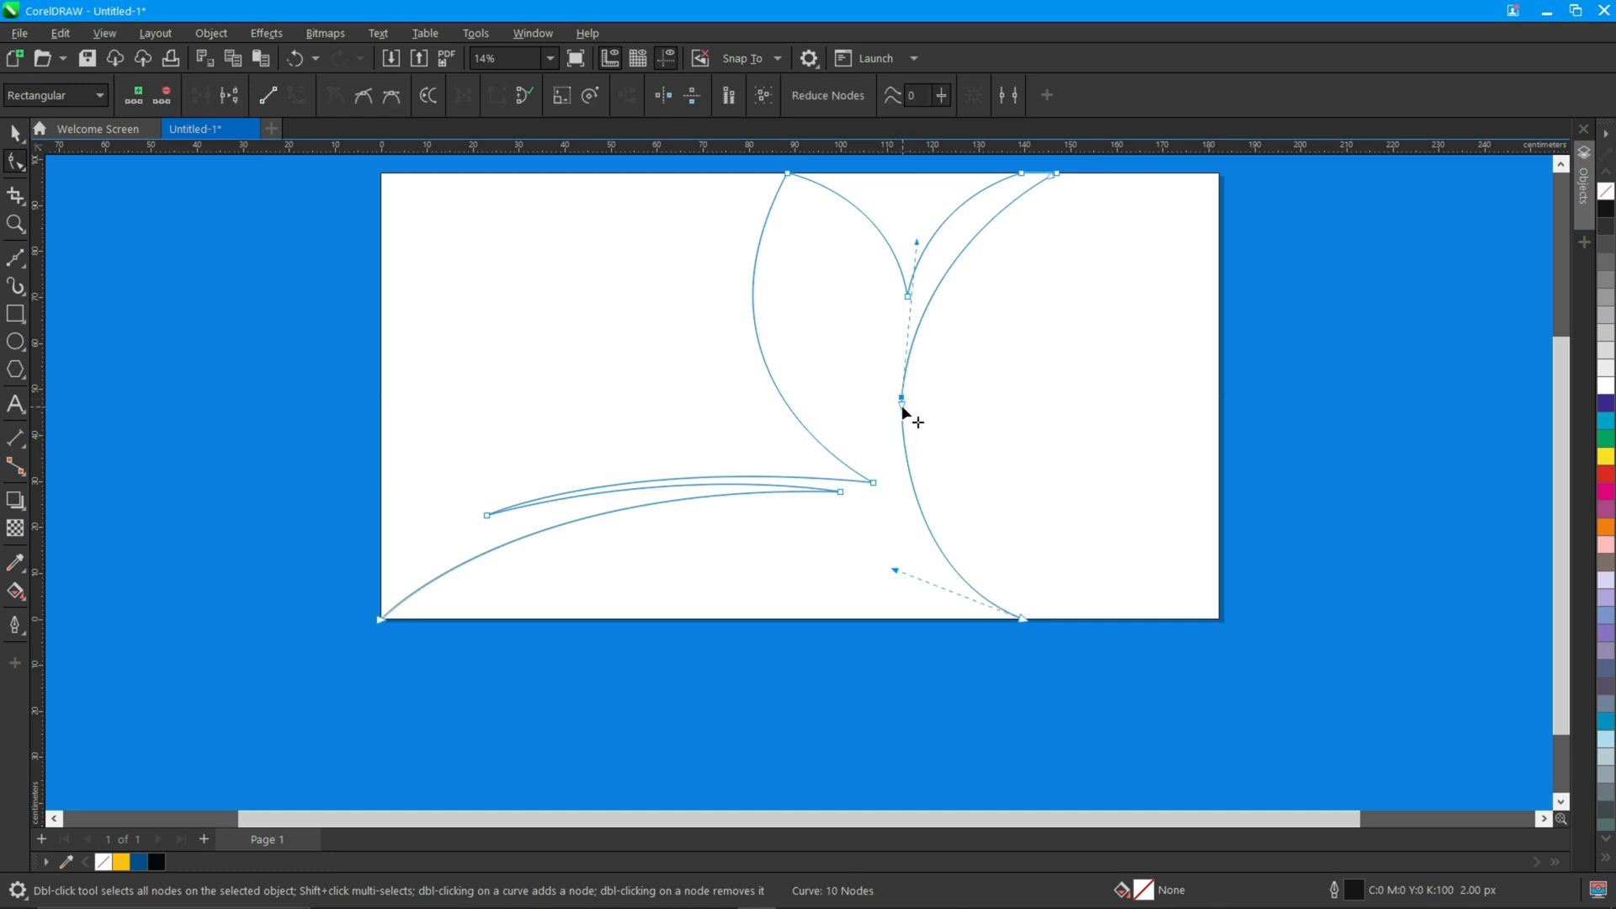
scroll(906, 462, "up", 2)
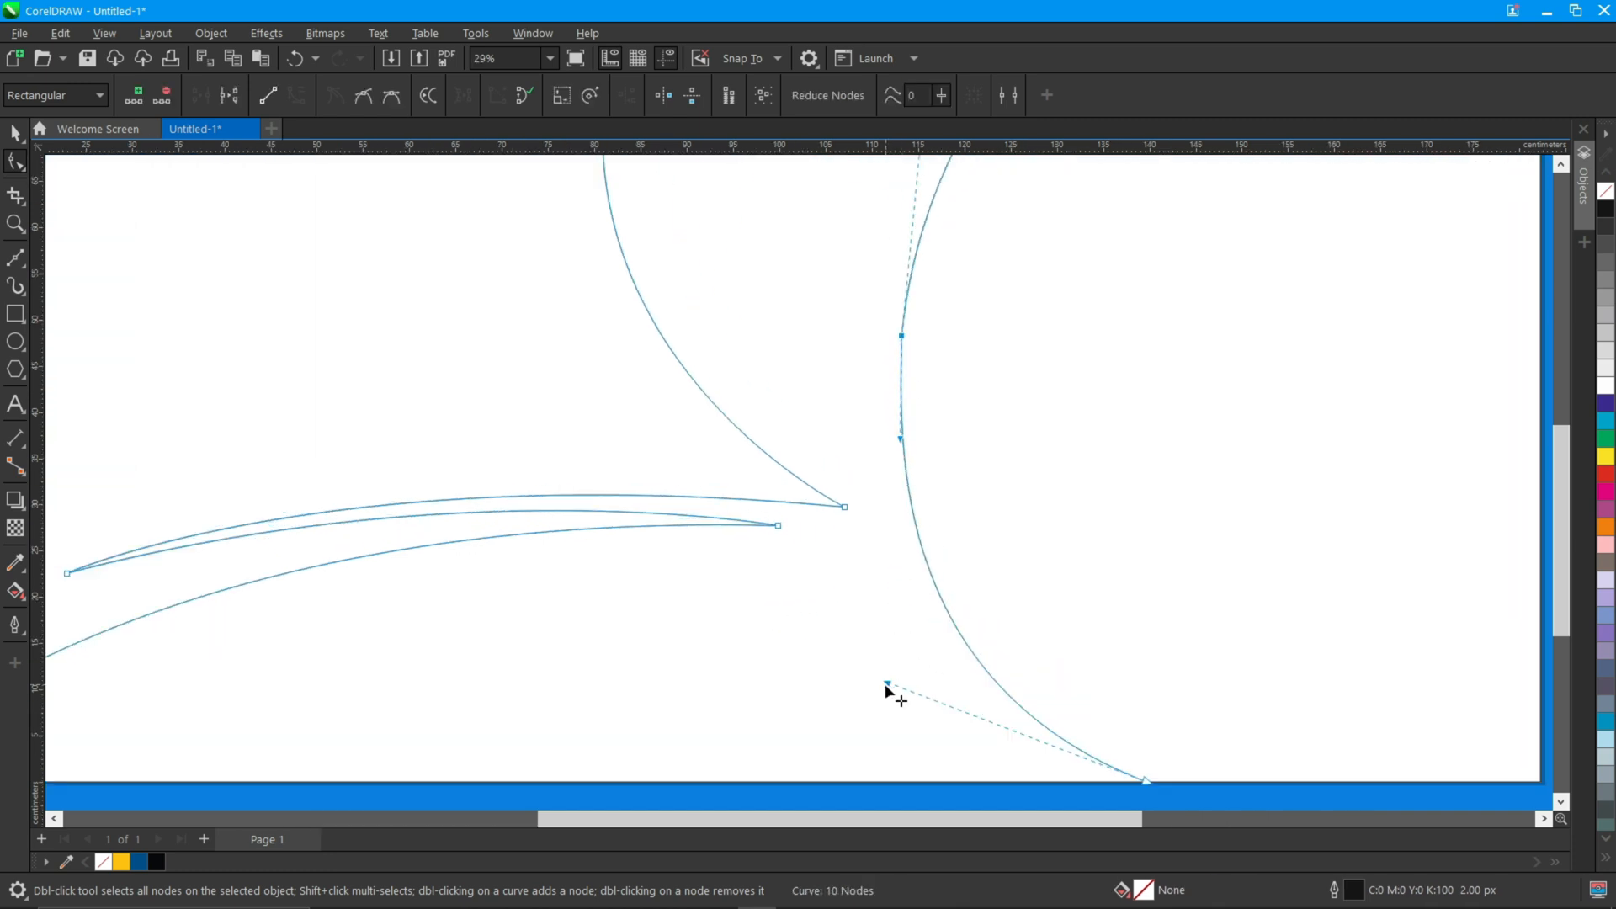
left_click_drag(888, 685, 928, 704)
left_click_drag(902, 440, 894, 465)
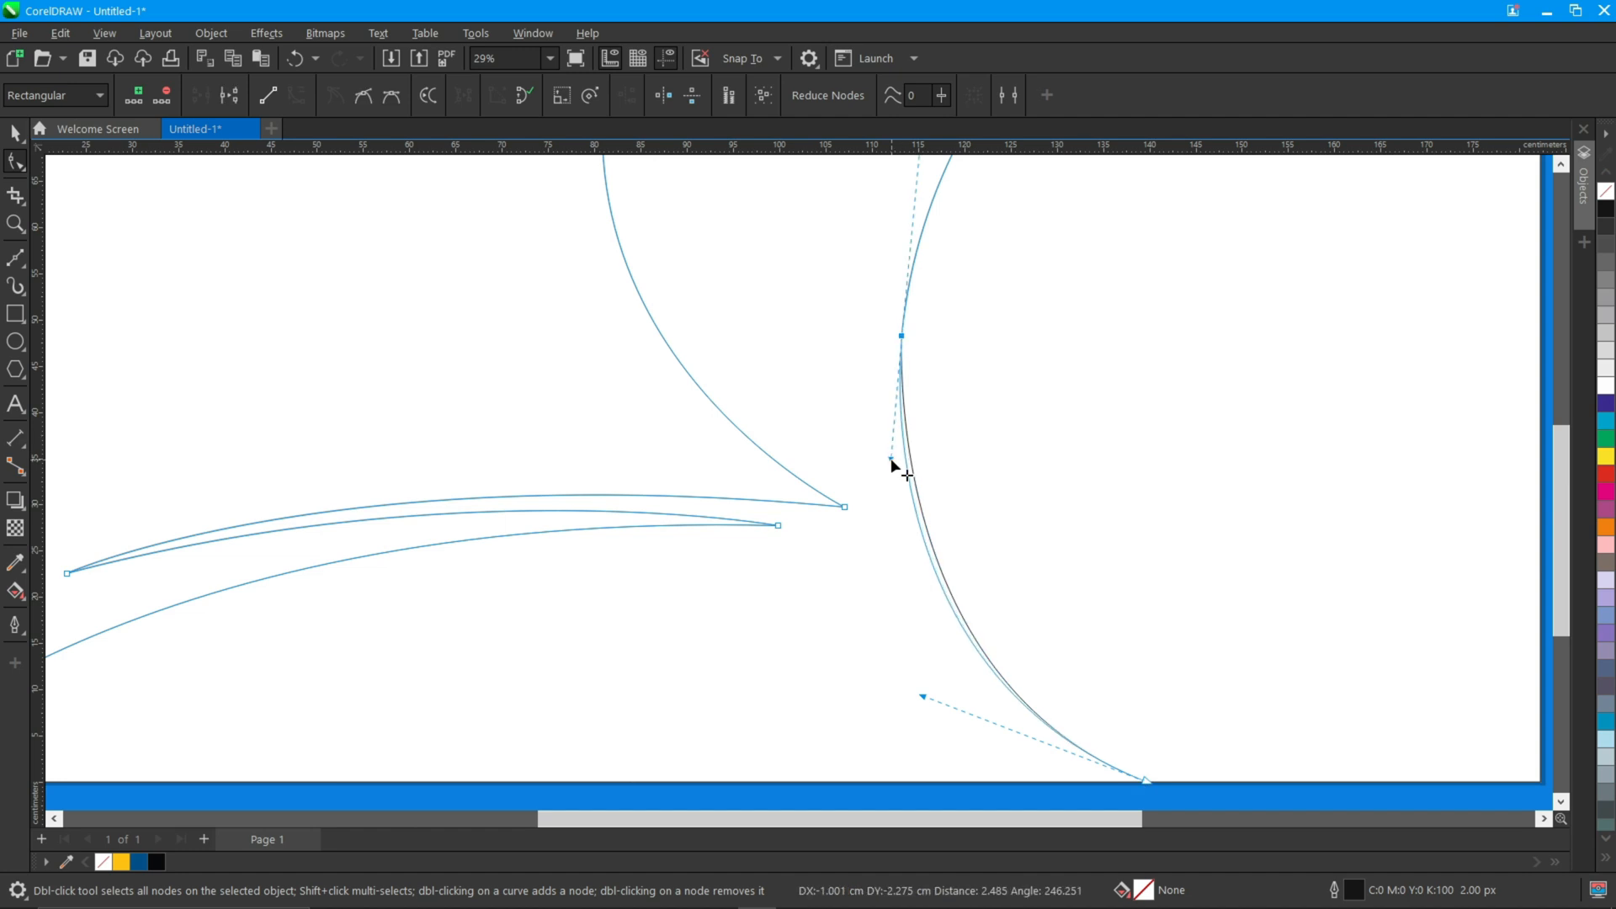
key("space")
scroll(890, 463, "down", 2)
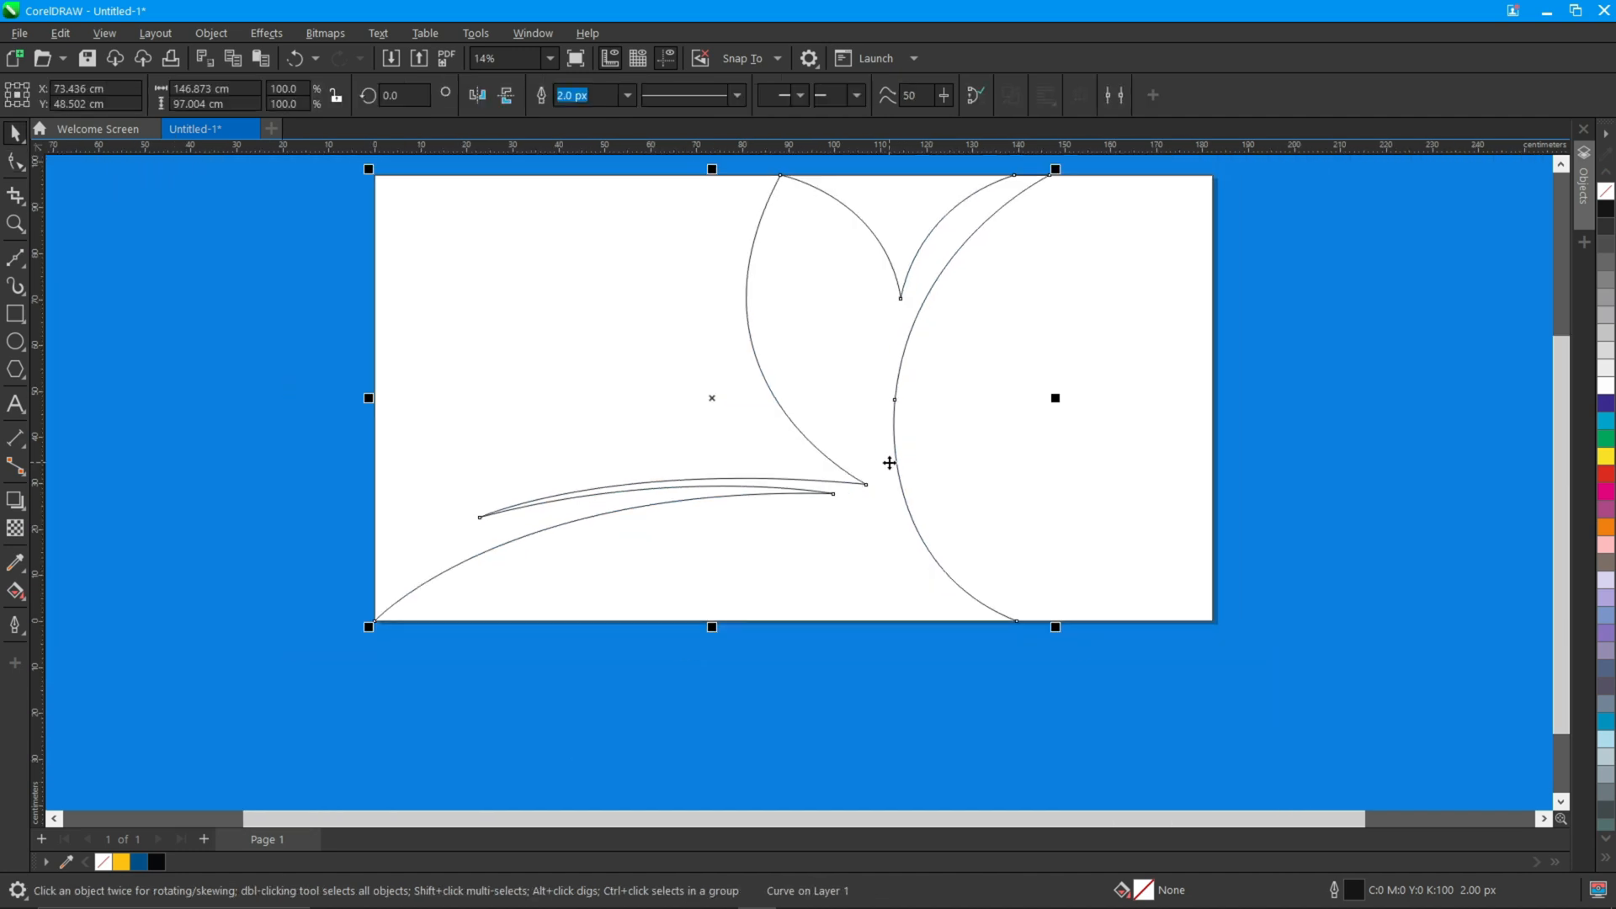
- Draw a second Bézier arc from the top edge at about 156 cm down inside the large arc, joining its lower part to form a thin crescent
left_click(15, 258)
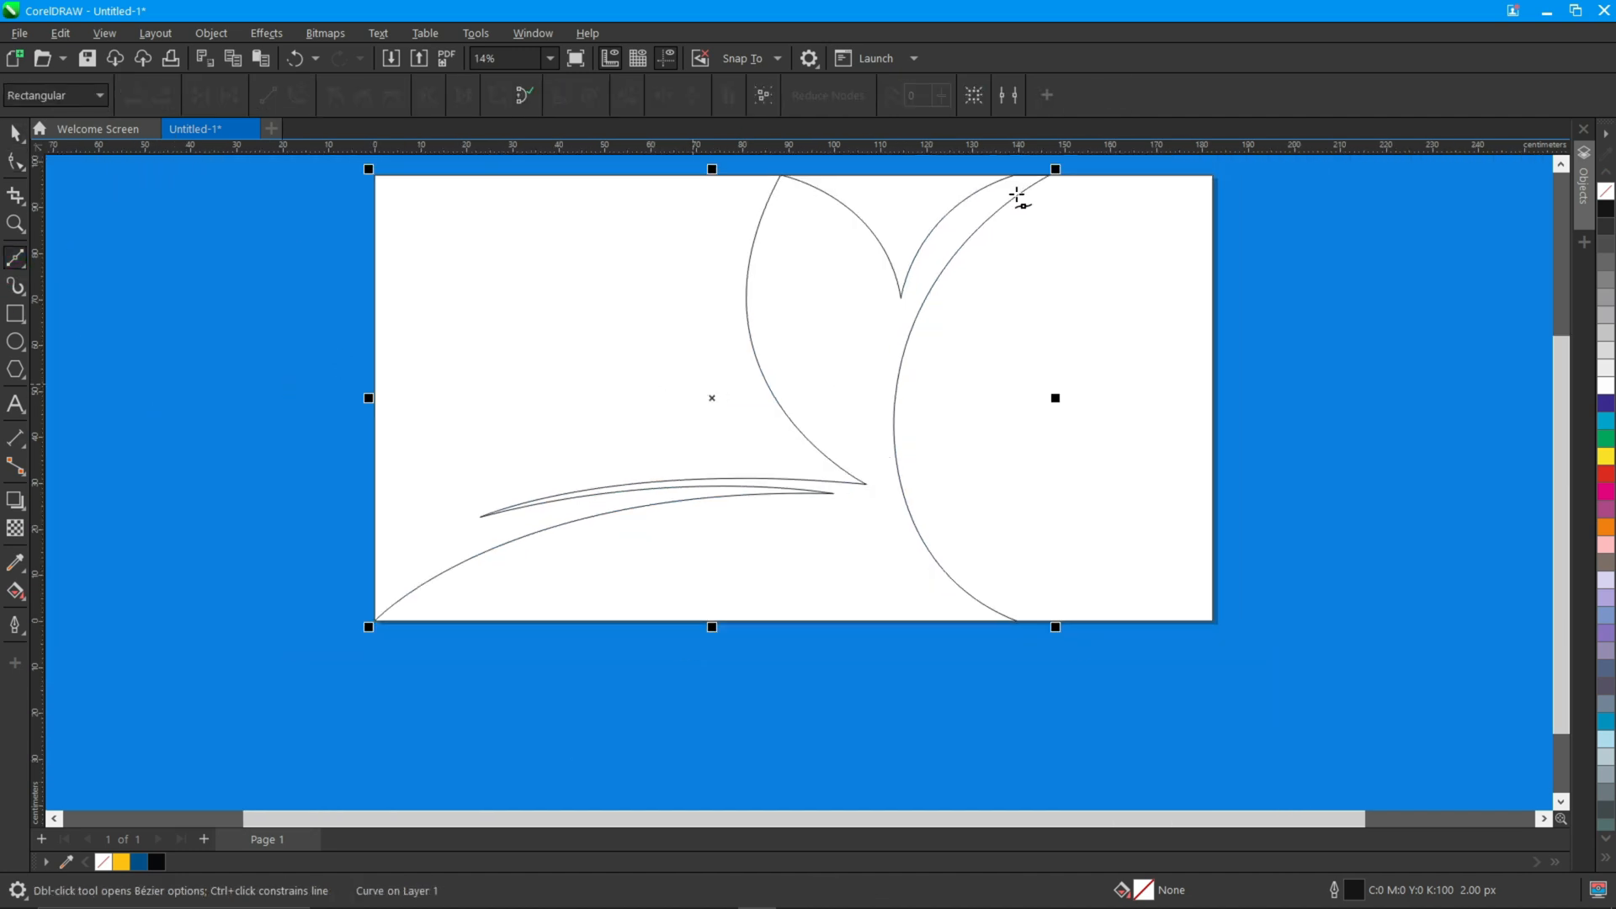
left_click(1091, 177)
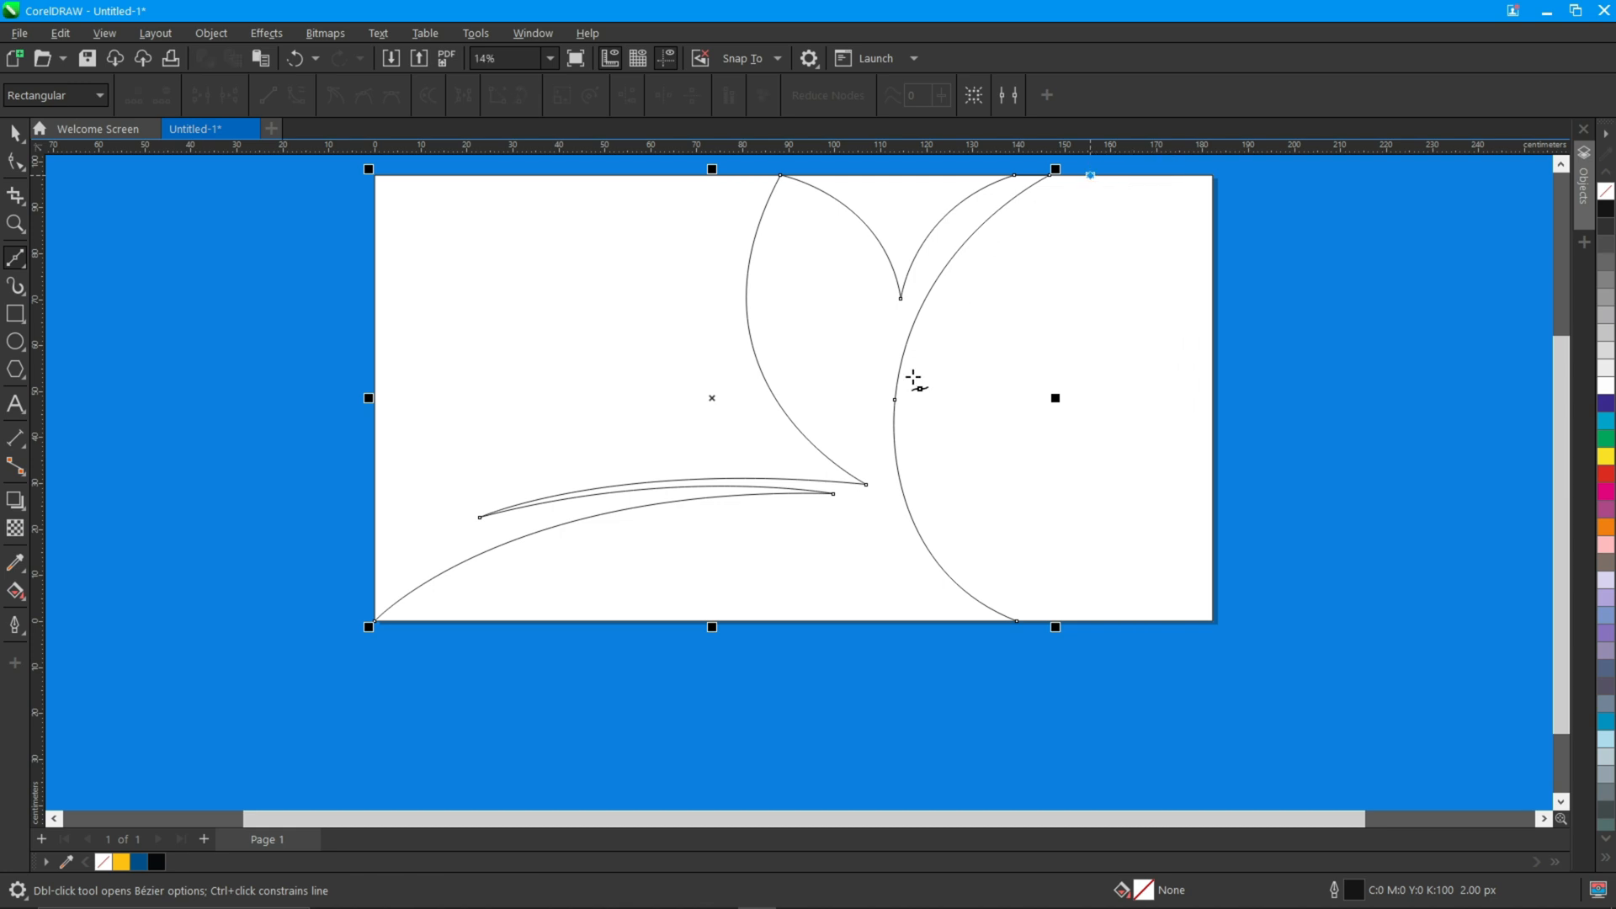
mouse_move(914, 380)
left_mouse_down()
mouse_move(875, 516)
mouse_move(949, 589)
left_mouse_up()
key("space")
key("space")
key("Escape")
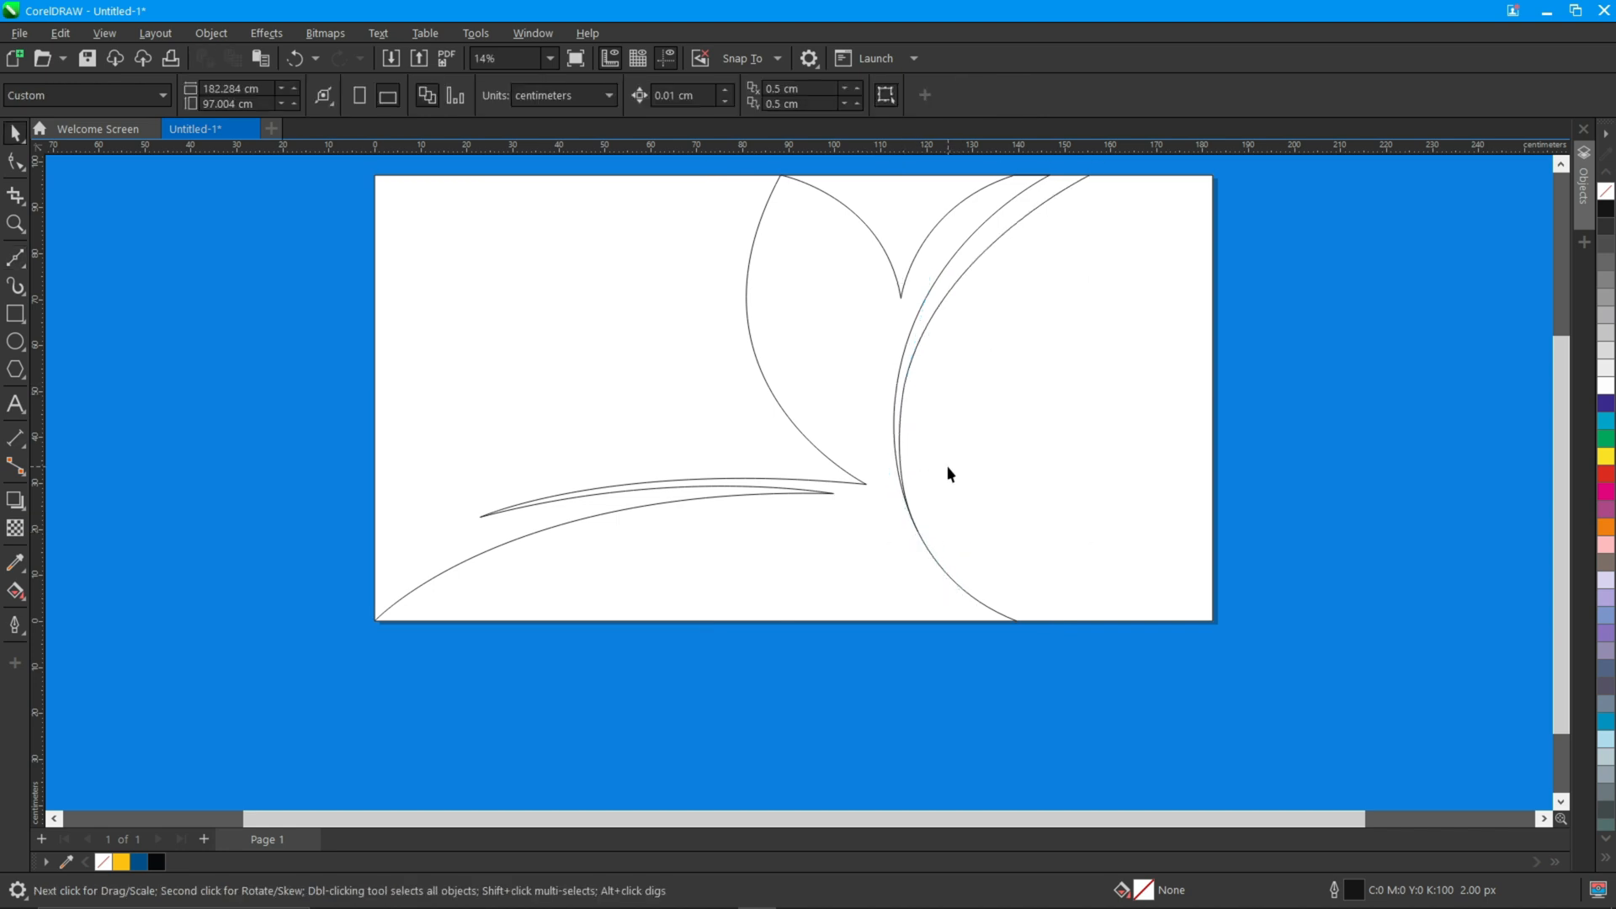
- Flatten the curve between the notch and the top edge by adjusting the handles at both of its end nodes
scroll(1265, 636, "up", 2)
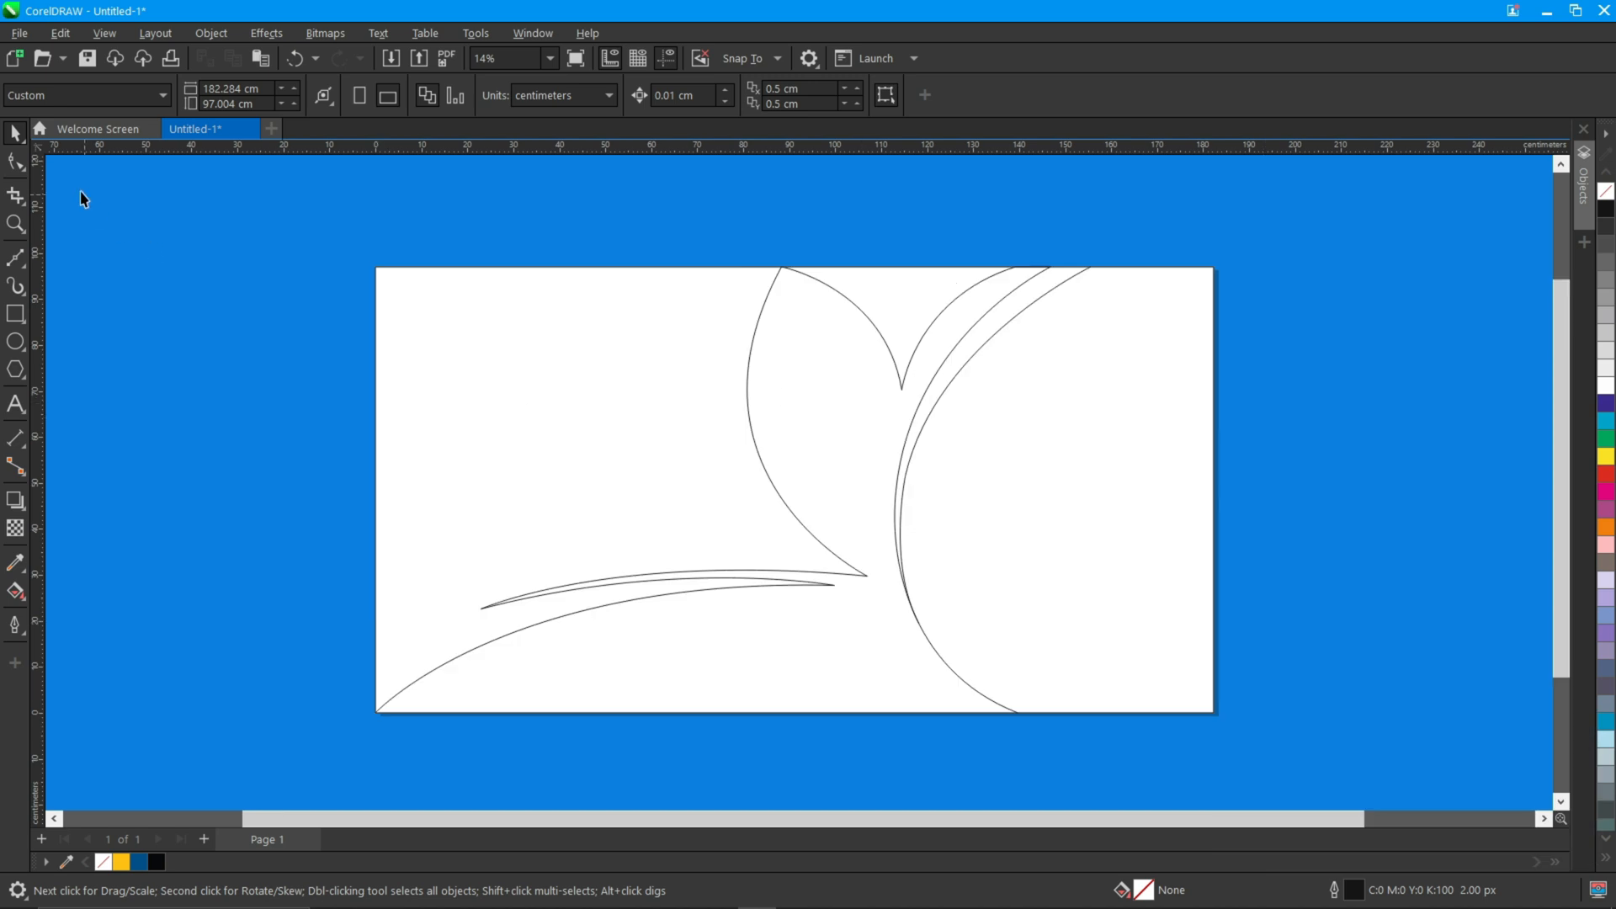
left_click(15, 162)
left_click(990, 292)
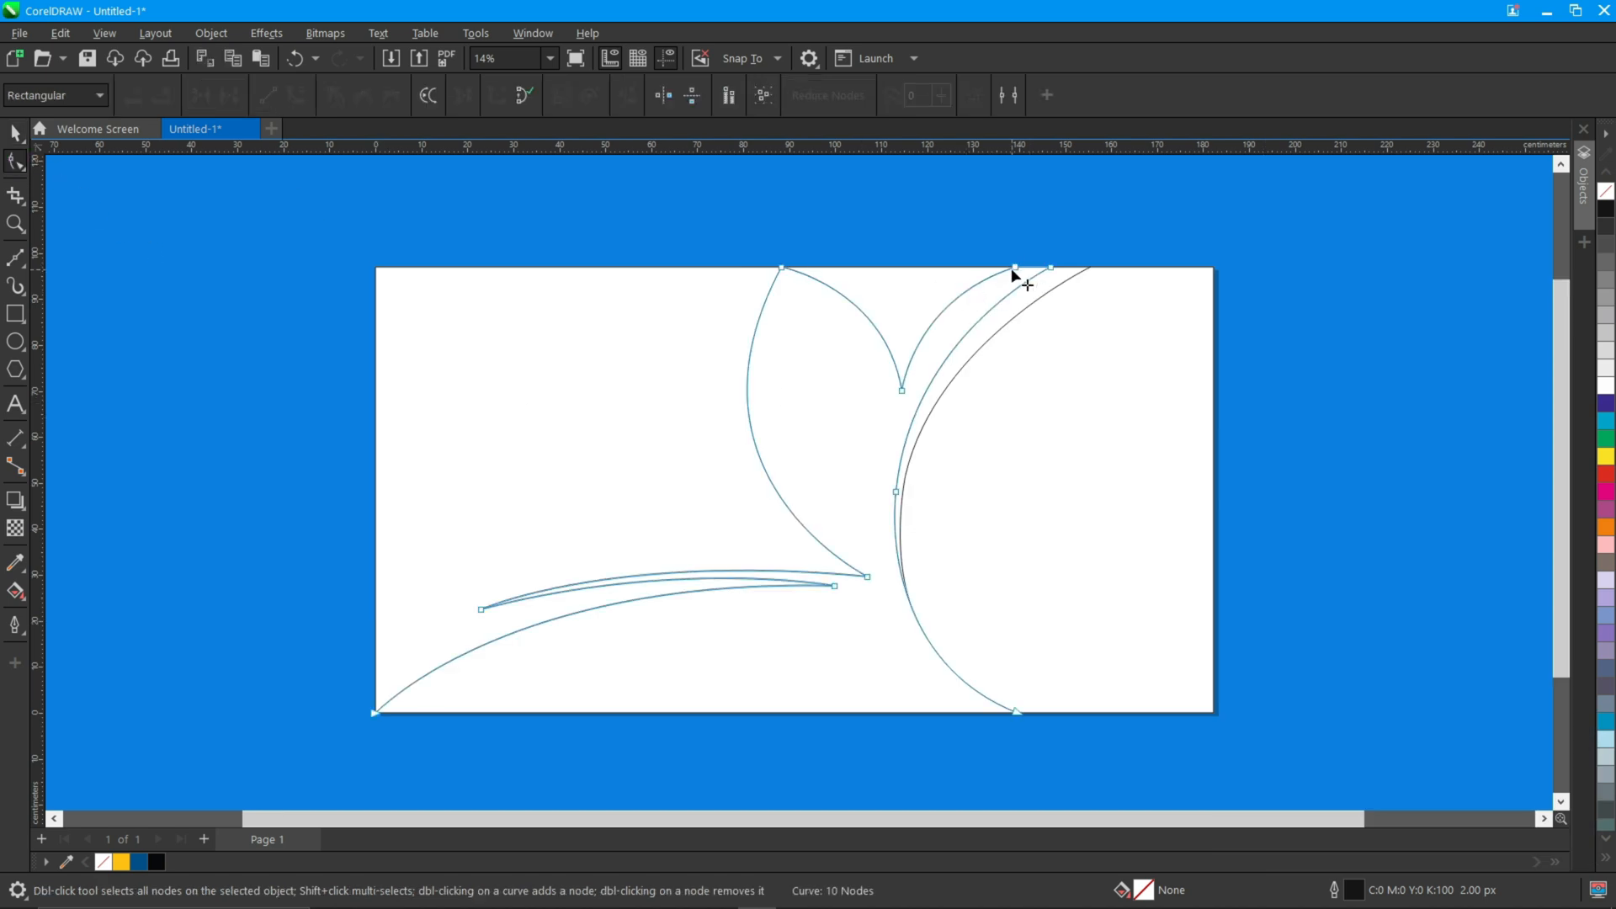
left_click(1014, 270)
scroll(916, 309, "up", 2)
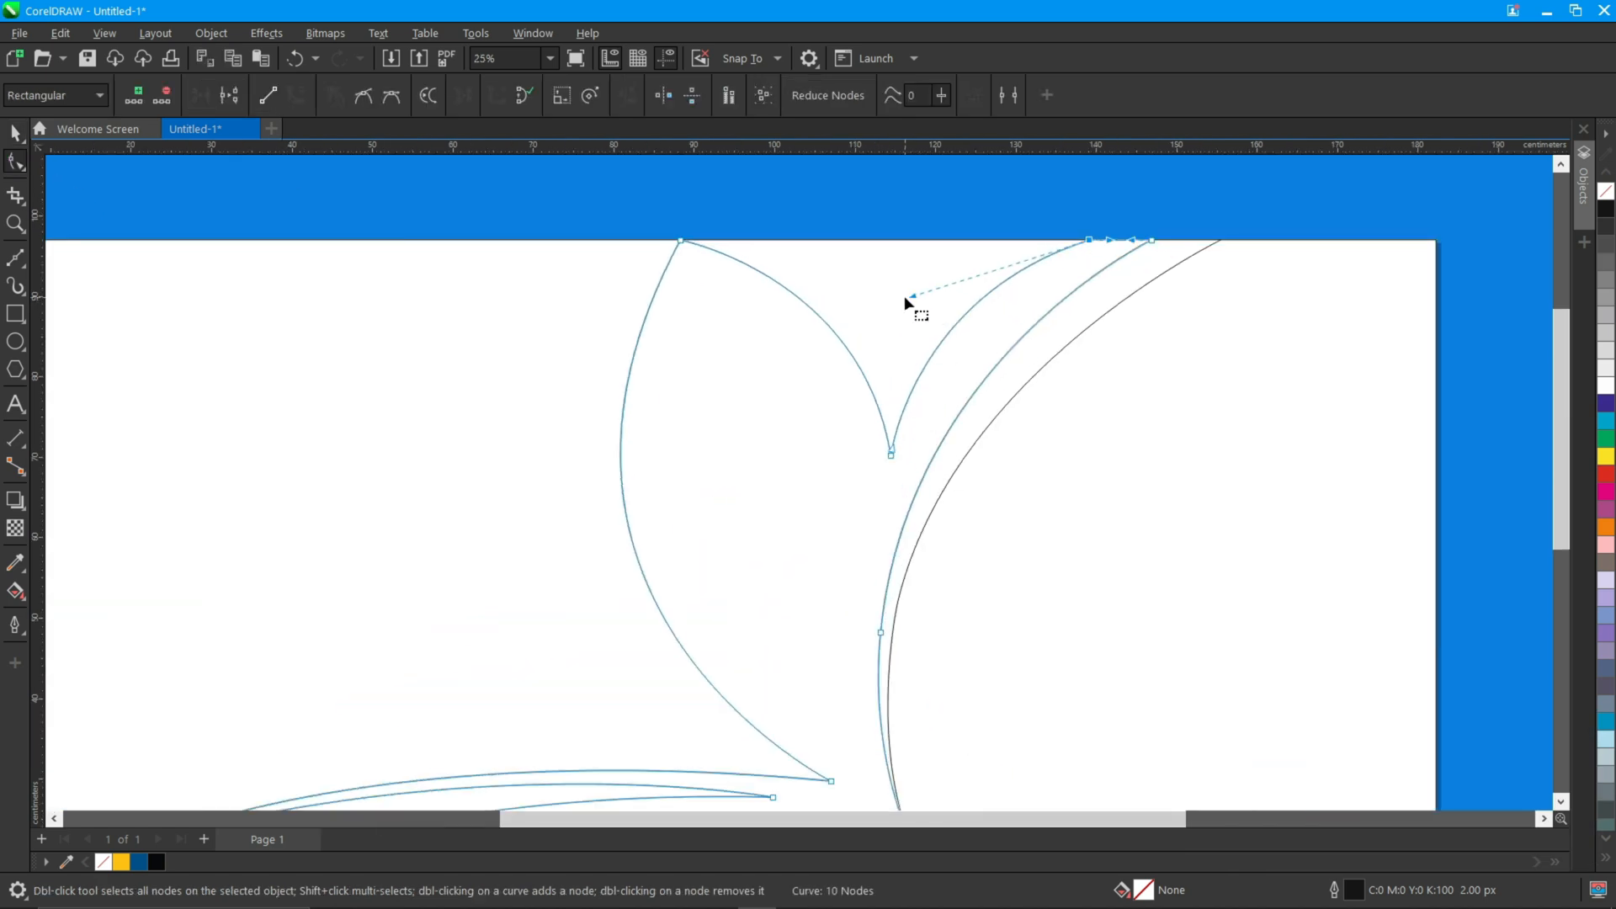
left_click(892, 453)
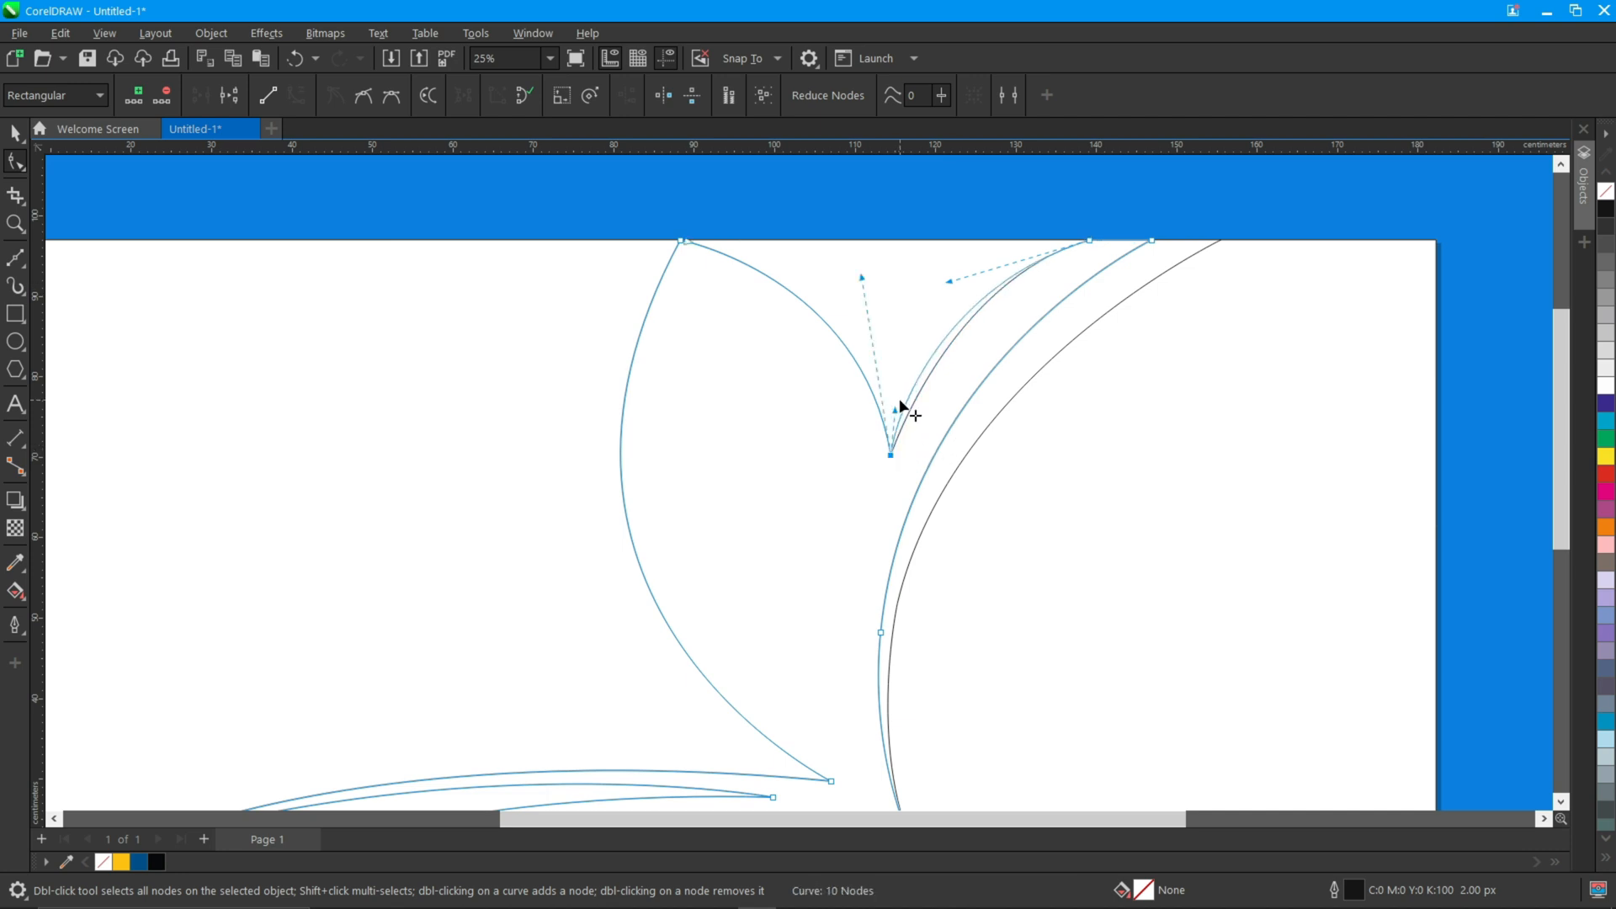
left_click_drag(952, 282, 1001, 272)
key("space")
scroll(898, 205, "down", 2)
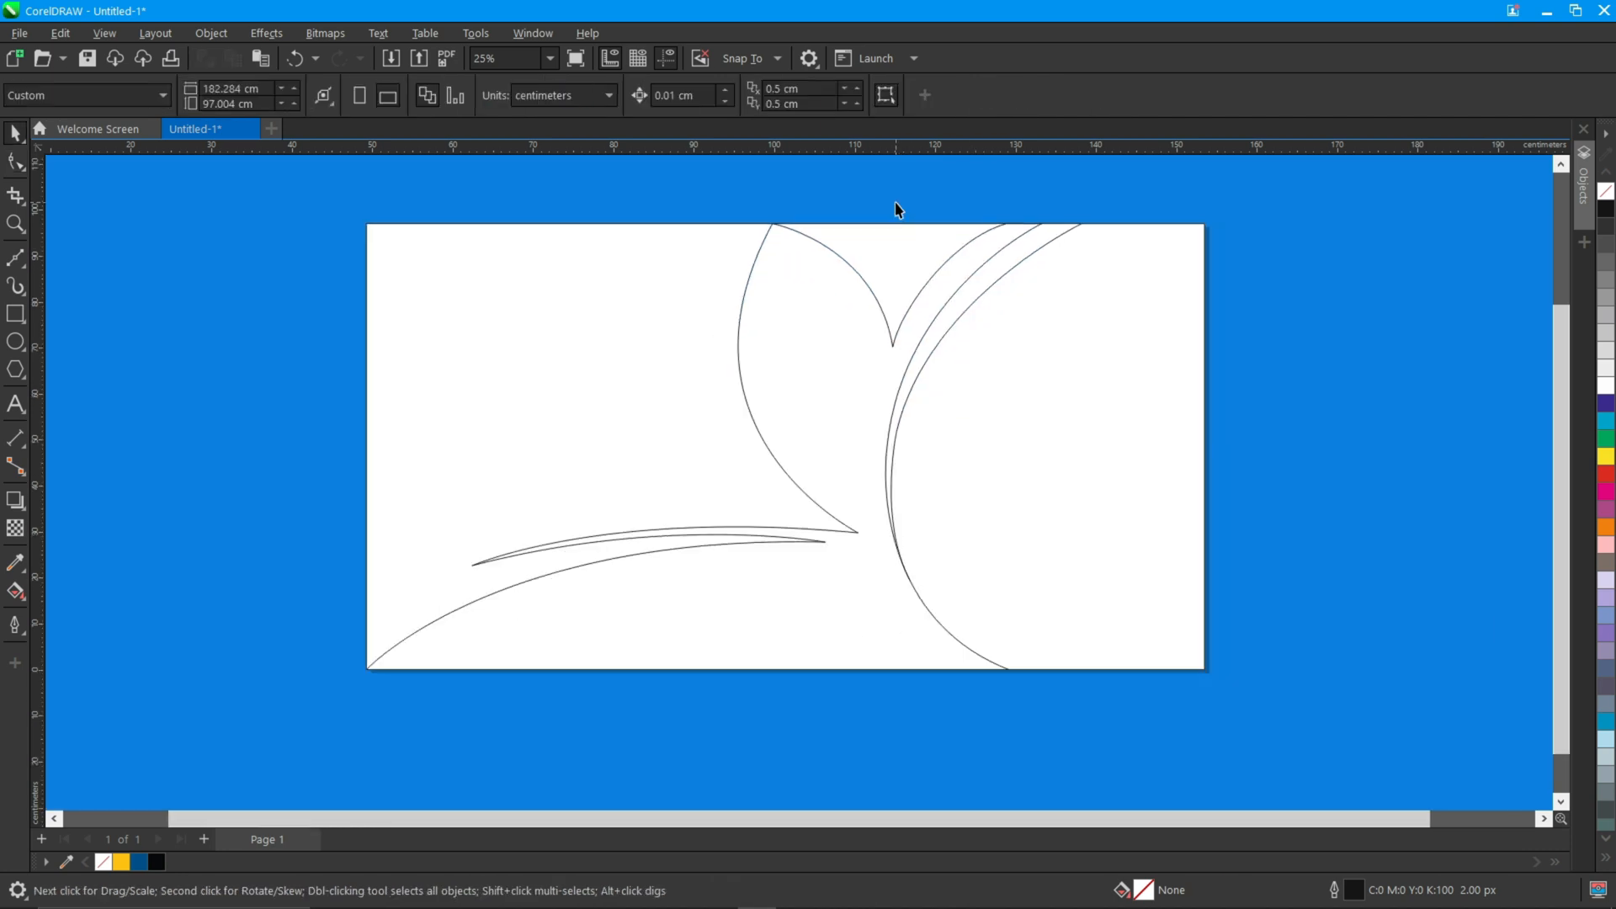
- Draw a Bézier curve from the thin arc's left tip to the page's left edge at about 11 cm height
left_click(12, 259)
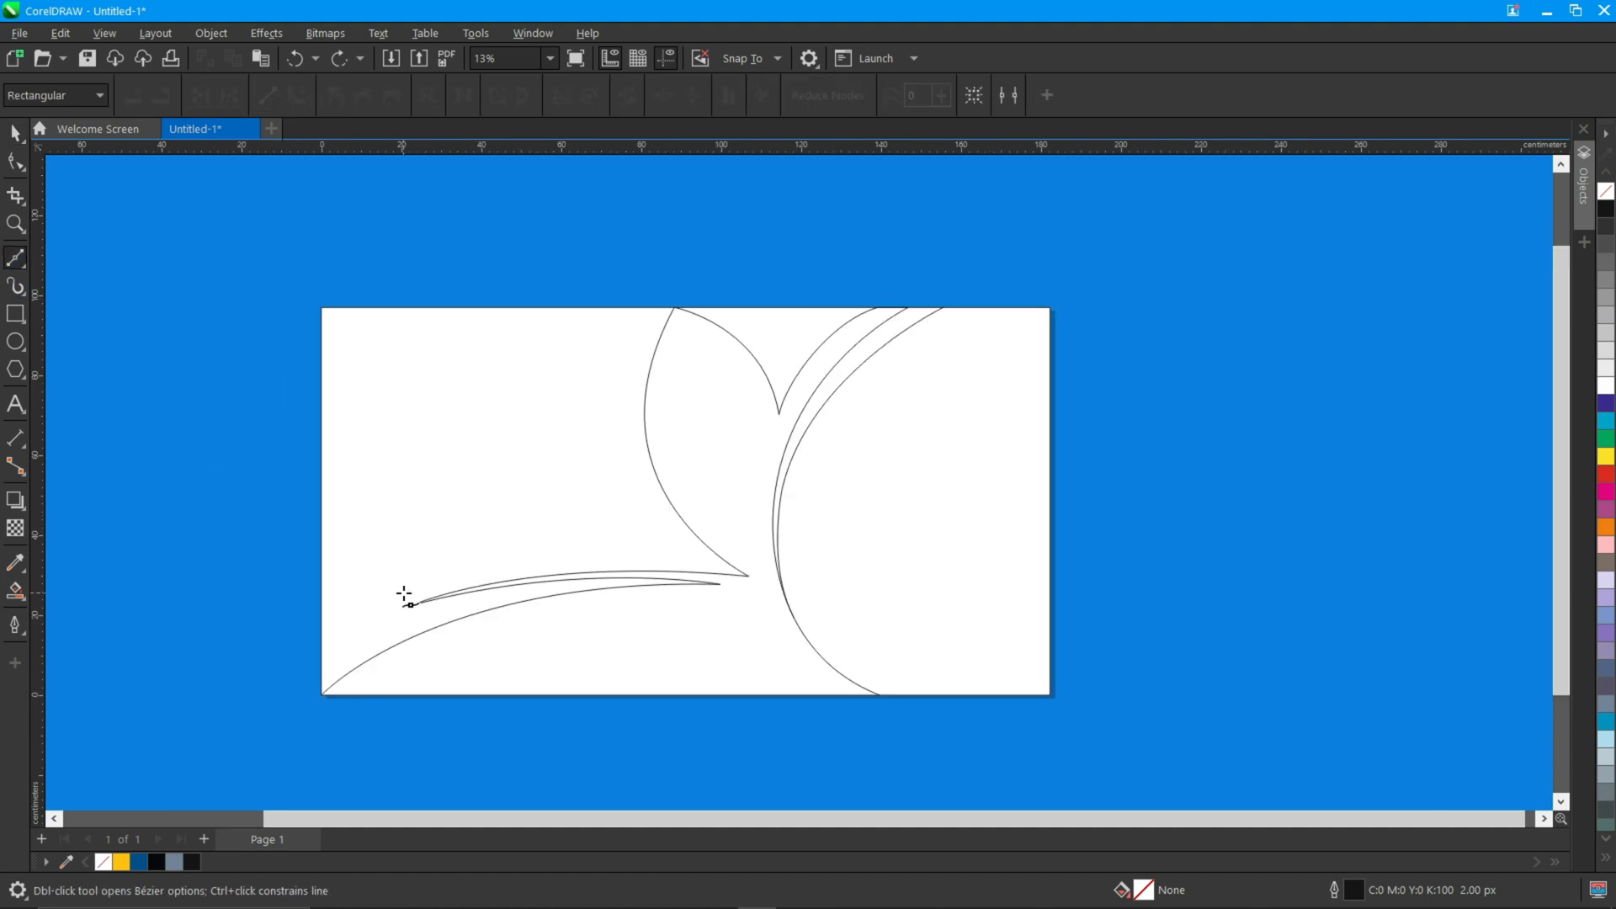
scroll(404, 595, "up", 2)
left_click(423, 359)
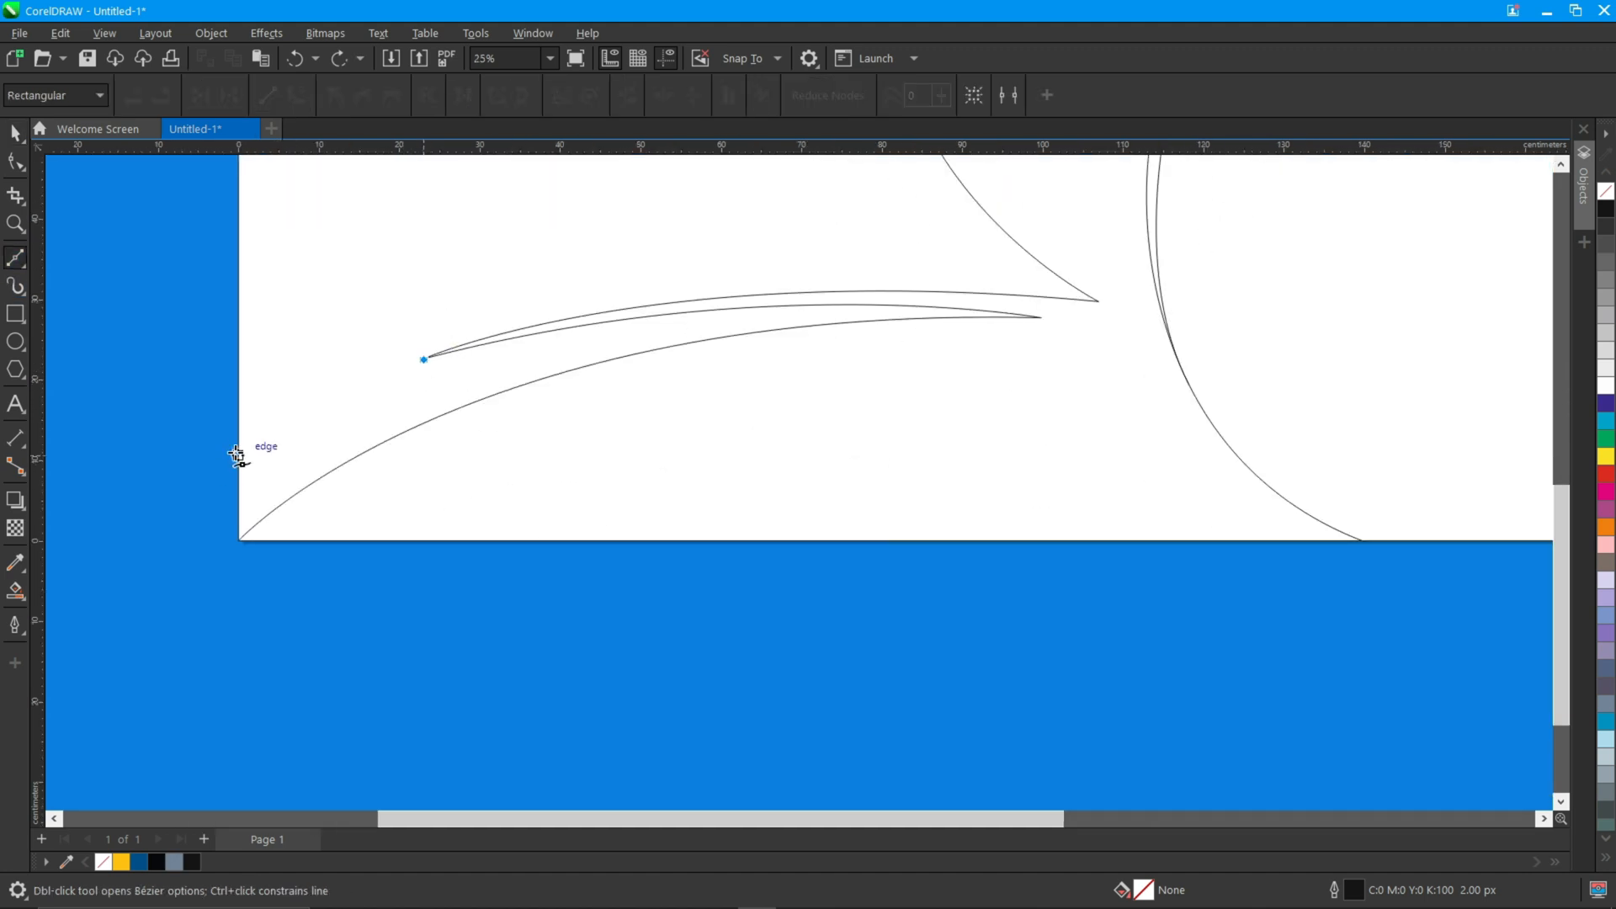
left_click_drag(238, 451, 132, 519)
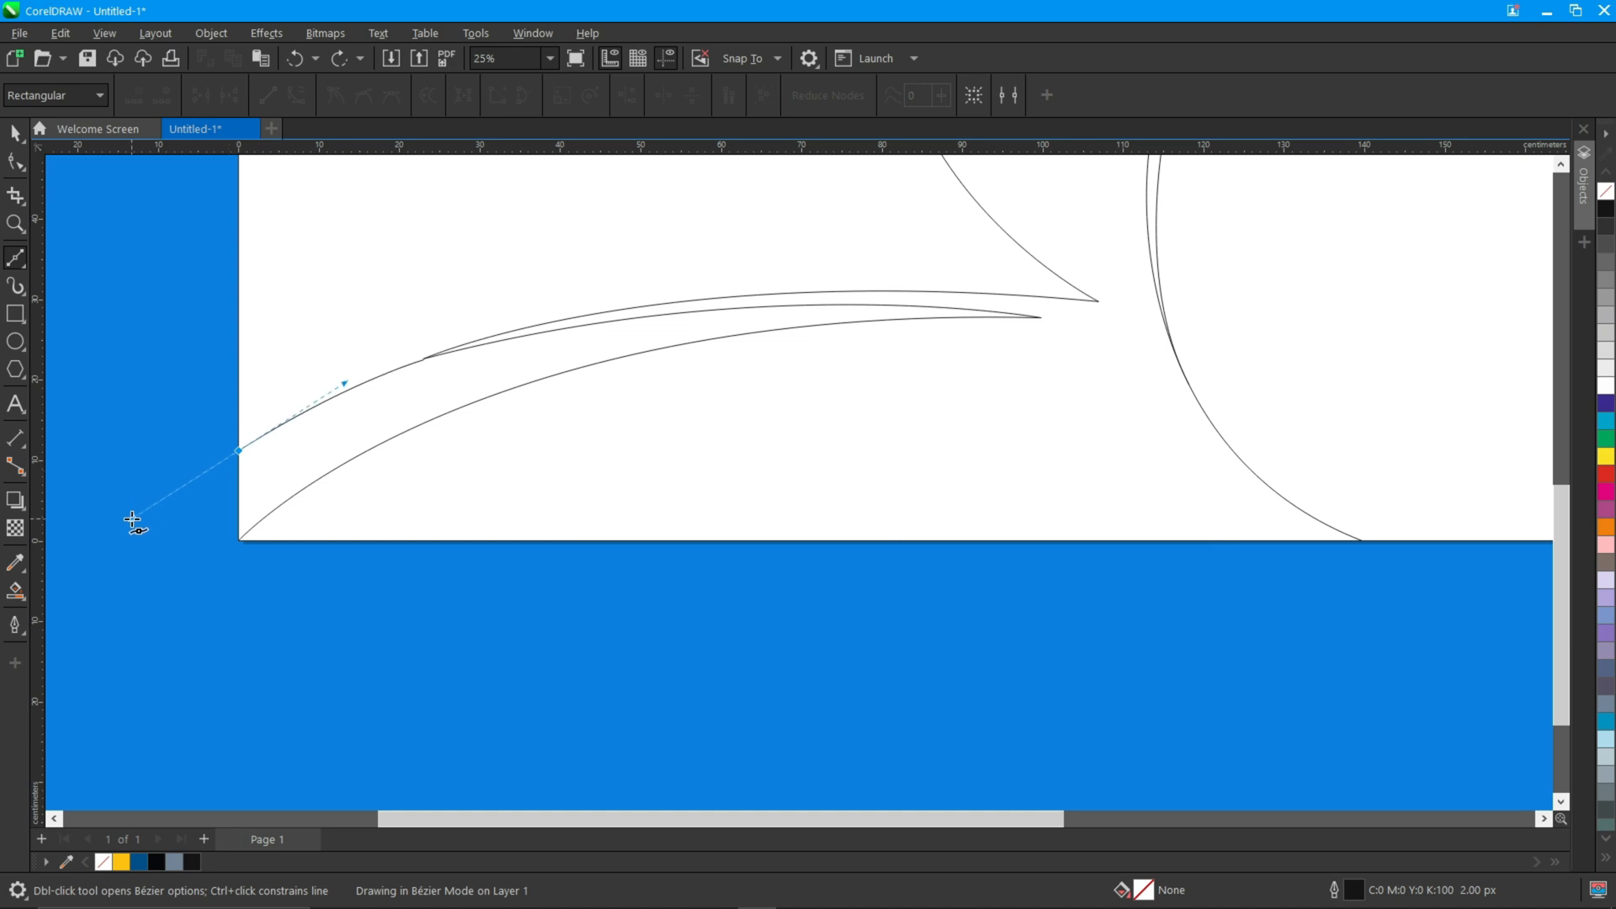
key("space")
left_click(133, 526)
- Use Smart Fill to turn every enclosed region of the page, including the crescent and the top notch, into a separate grey-blue shape
scroll(133, 526, "down", 2)
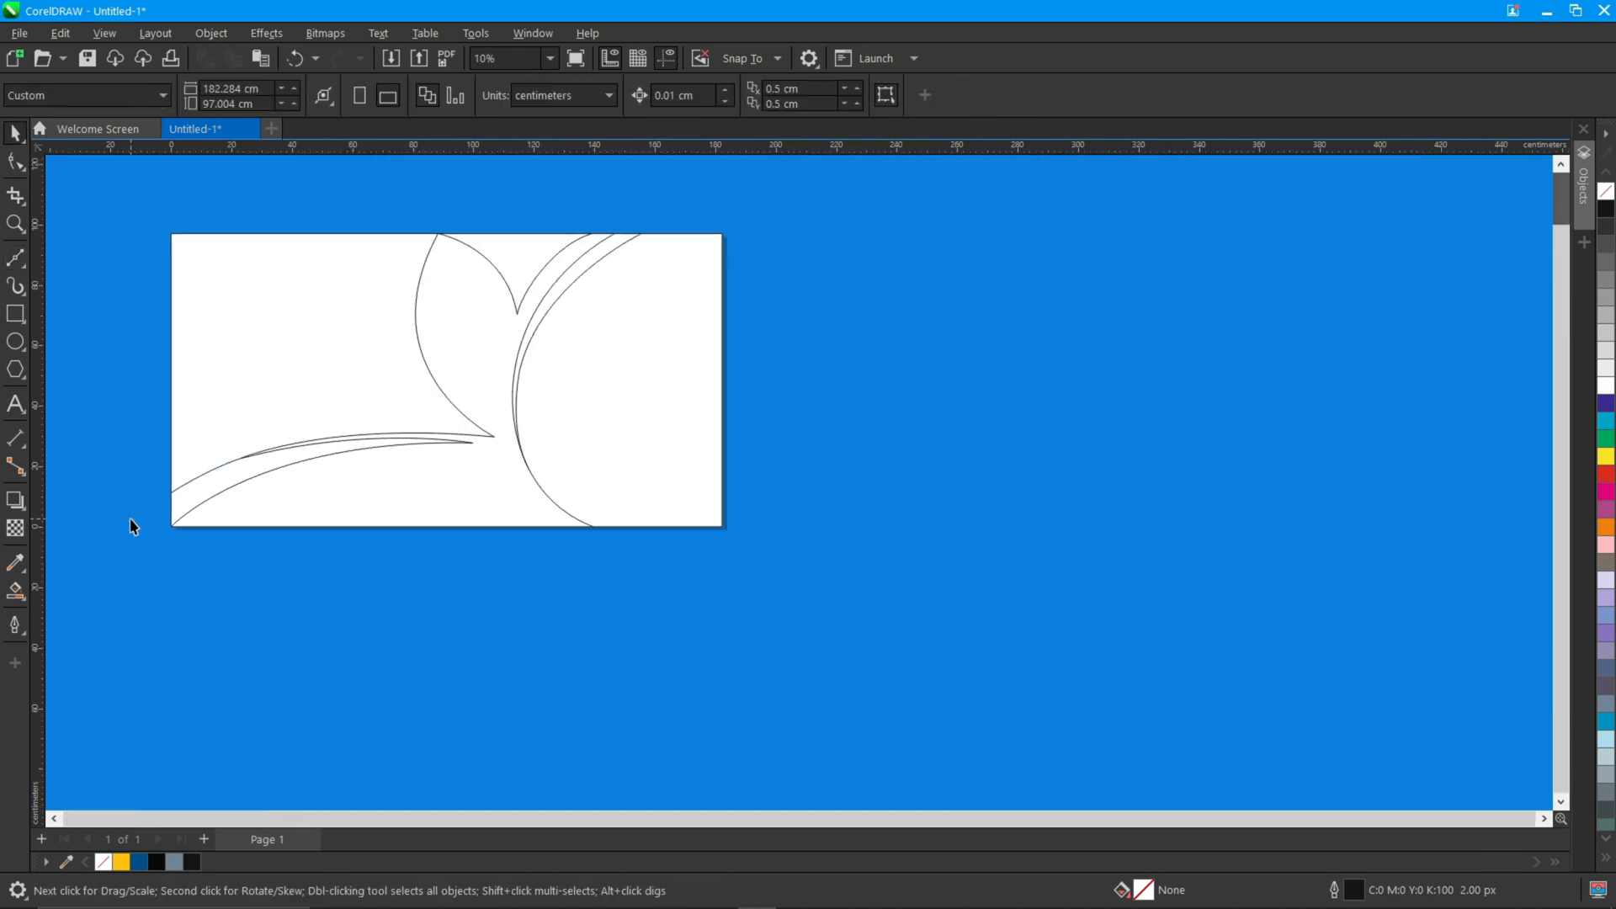
left_click(30, 591)
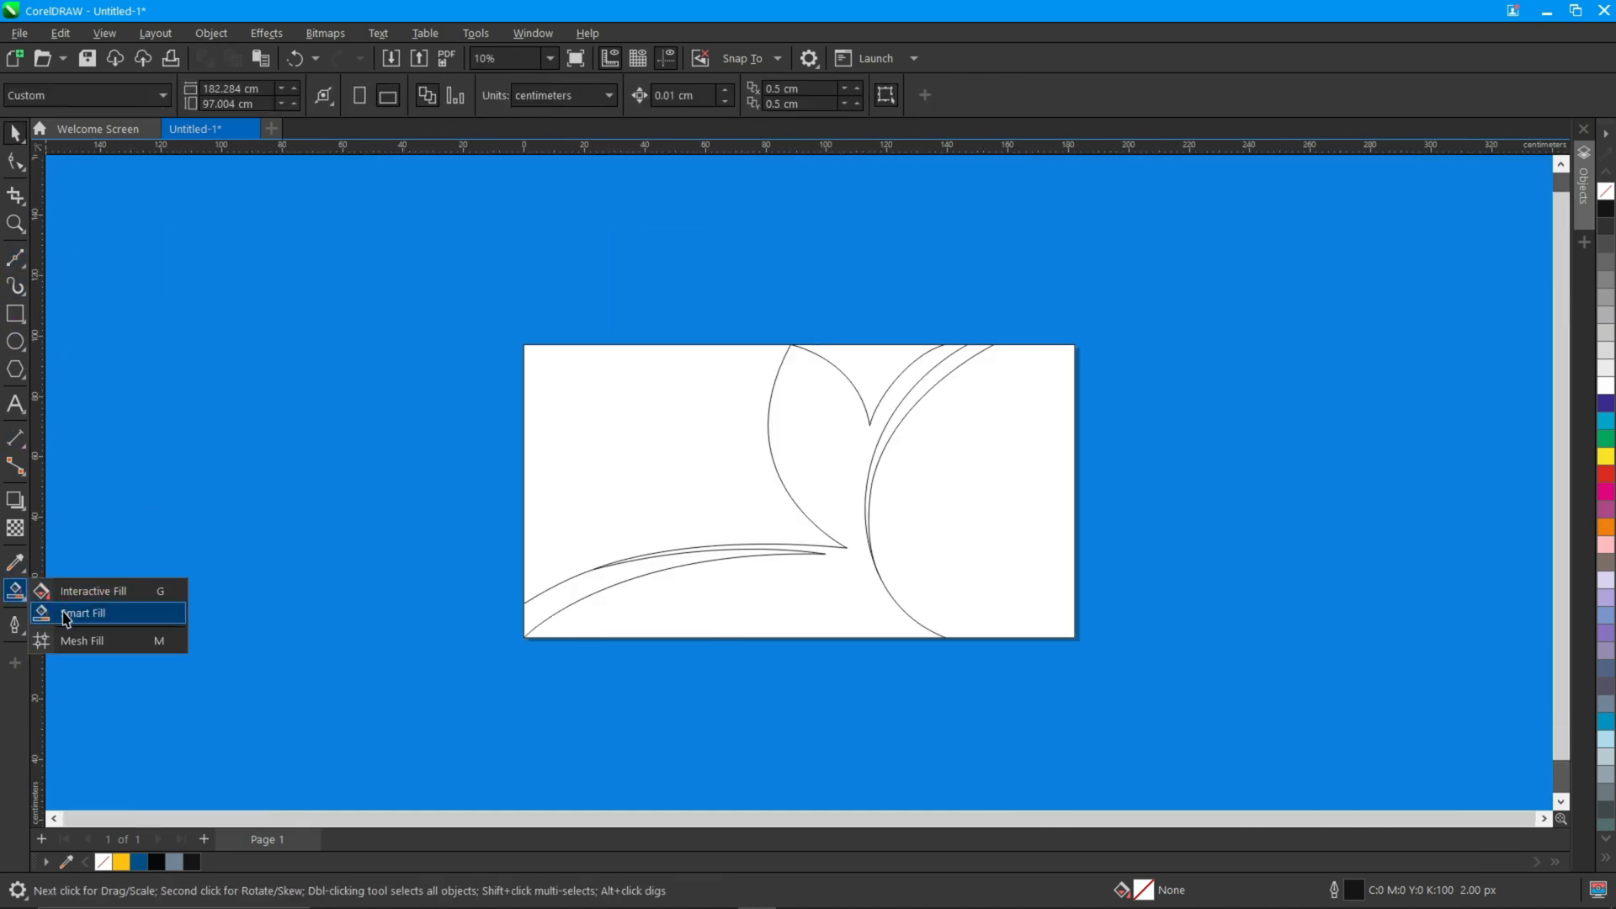
left_click(50, 614)
left_click(709, 559)
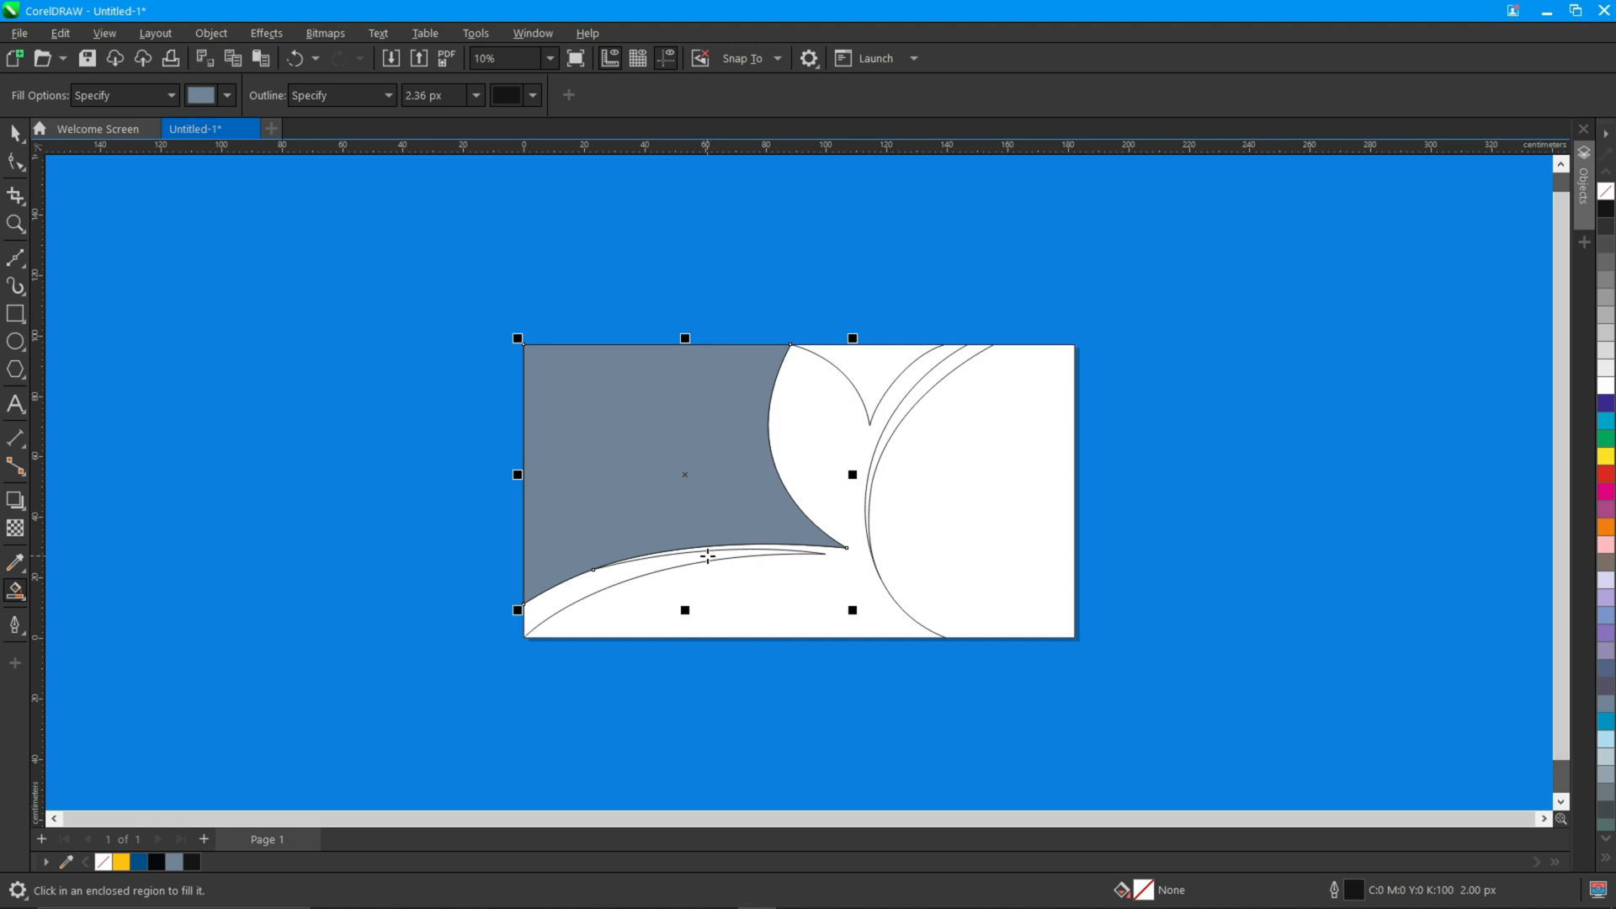
left_click(589, 592)
left_click(851, 606)
scroll(927, 509, "up", 1)
left_click(920, 400)
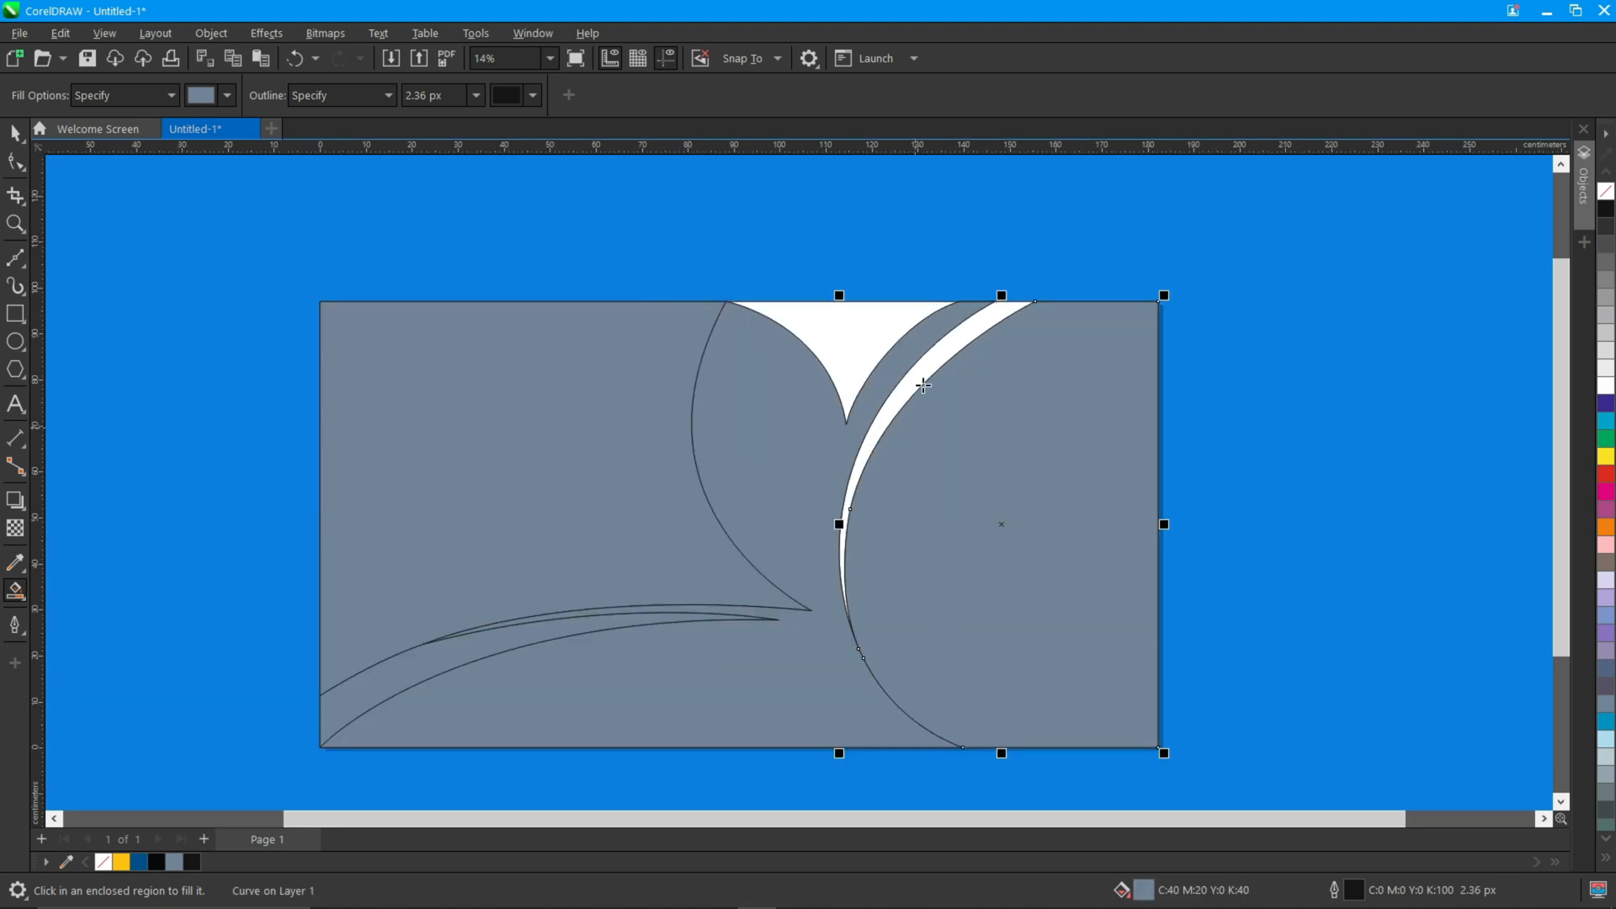
left_click(924, 378)
left_click(822, 349)
key("space")
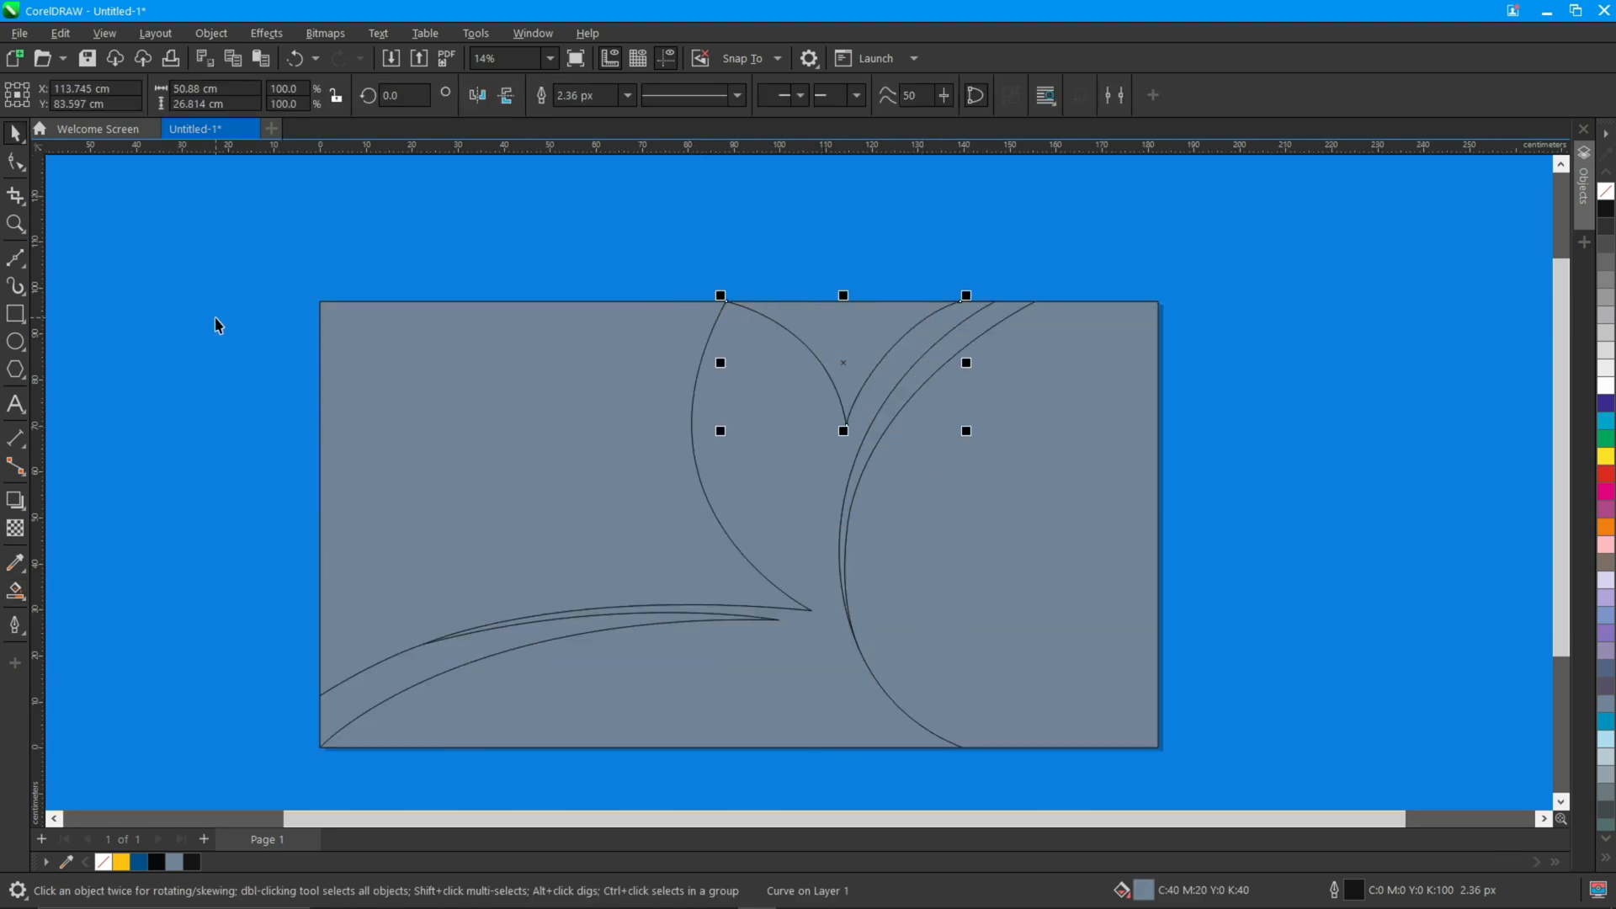
- Delete the three original unfilled curves from Layer 1 in the Objects list, keeping the filled shapes and the locked rectangle
scroll(772, 400, "down", 2)
left_click(1151, 286)
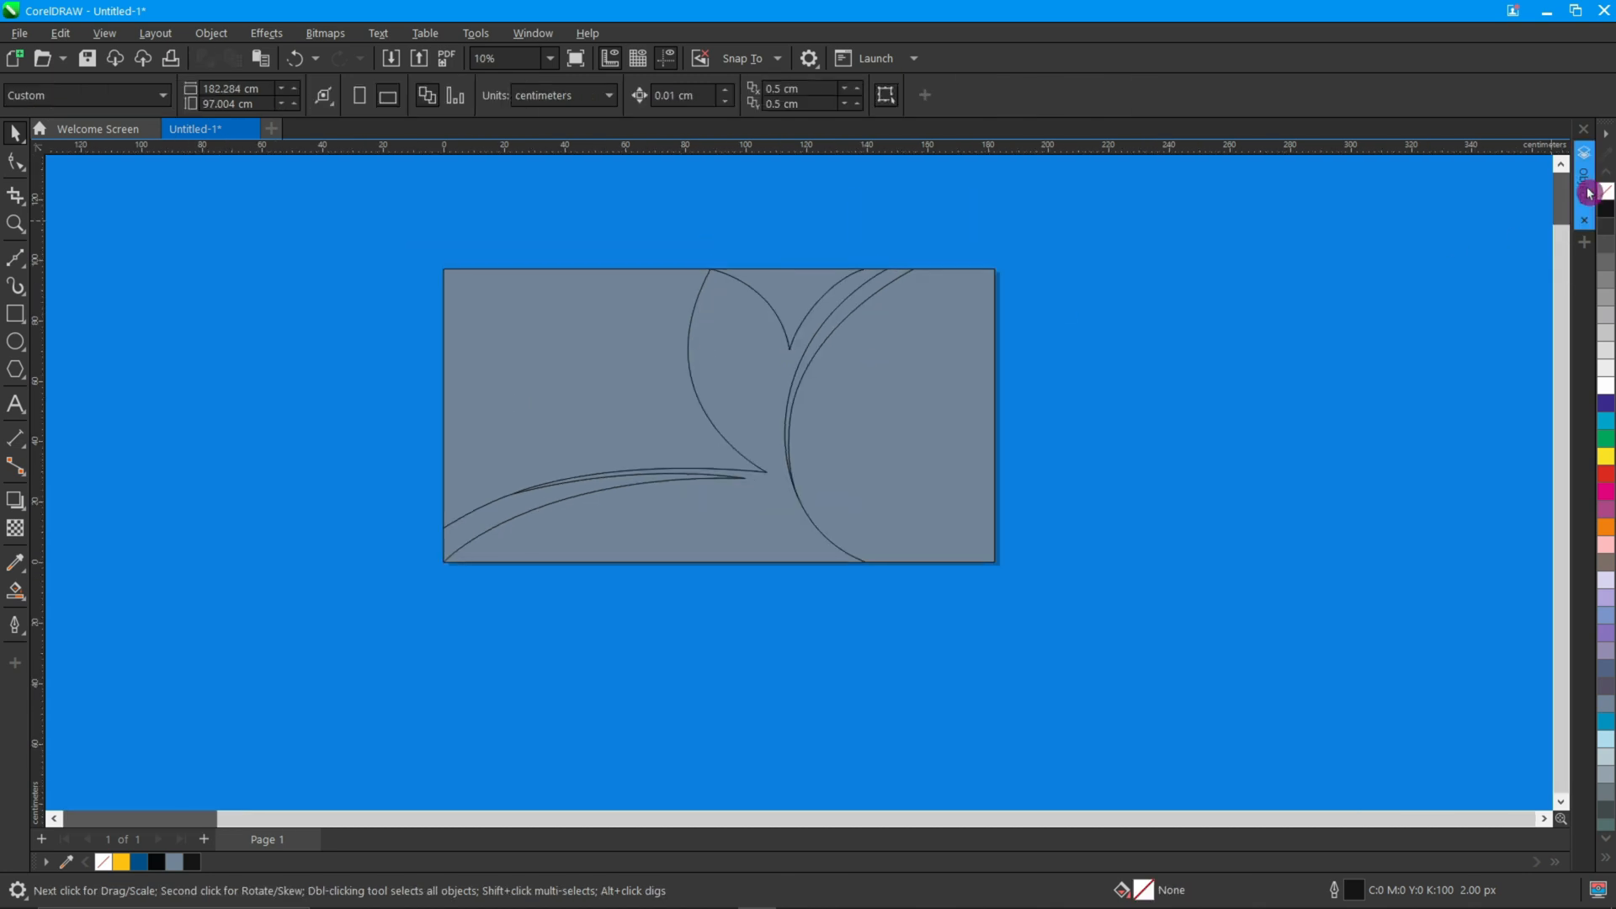
left_click(1589, 194)
left_click(1282, 270)
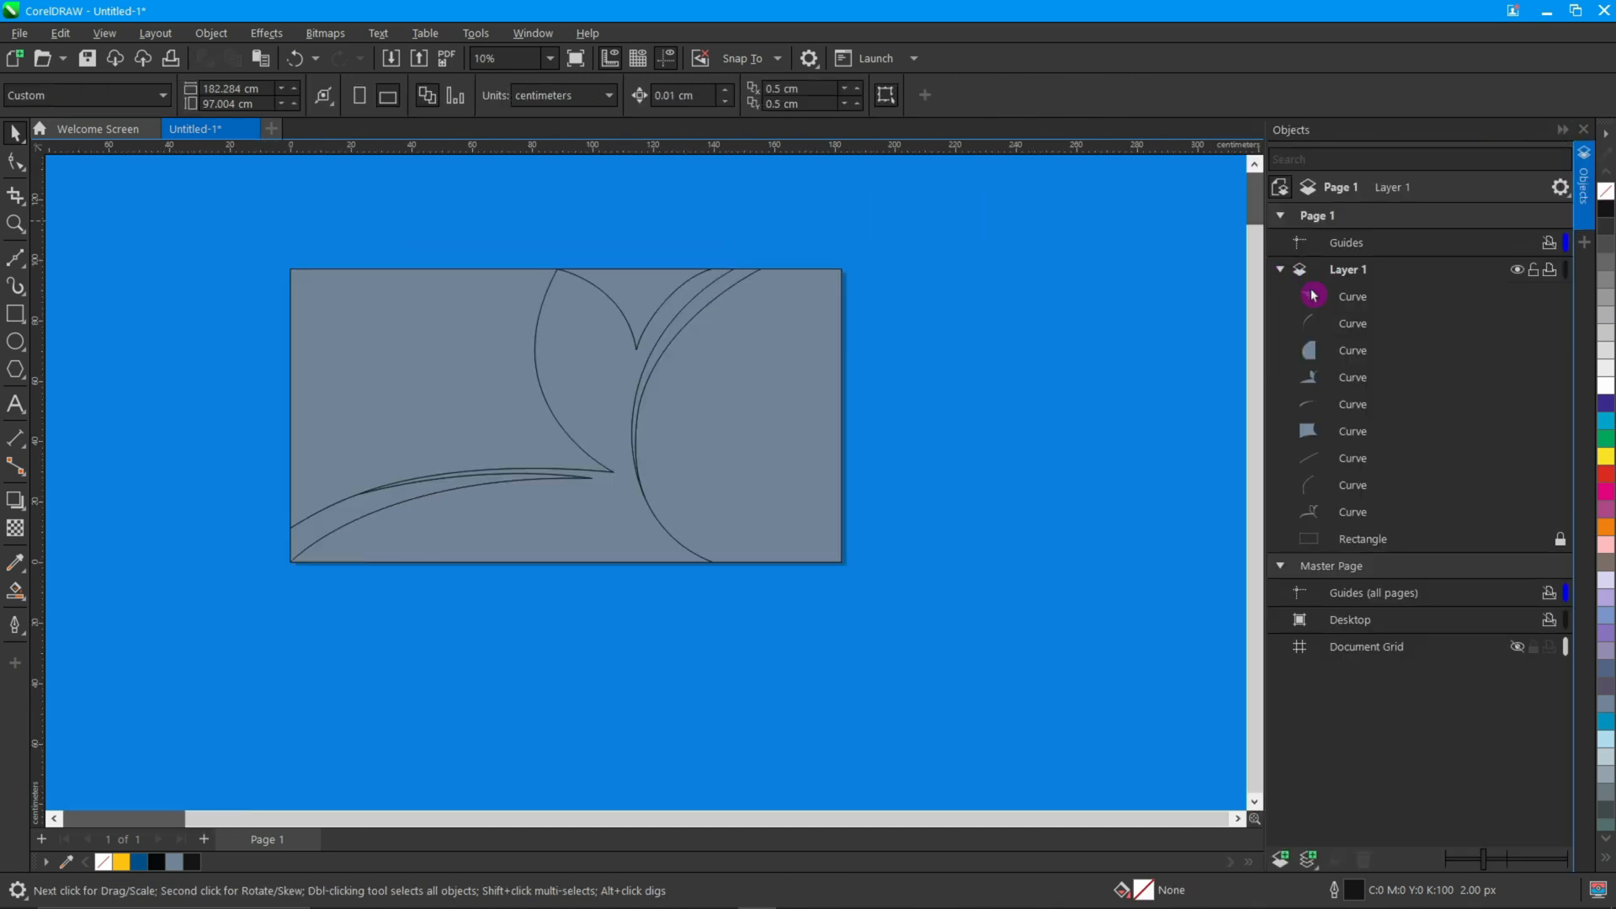
left_click(1377, 458)
left_click(1306, 511, "shift")
key("Delete")
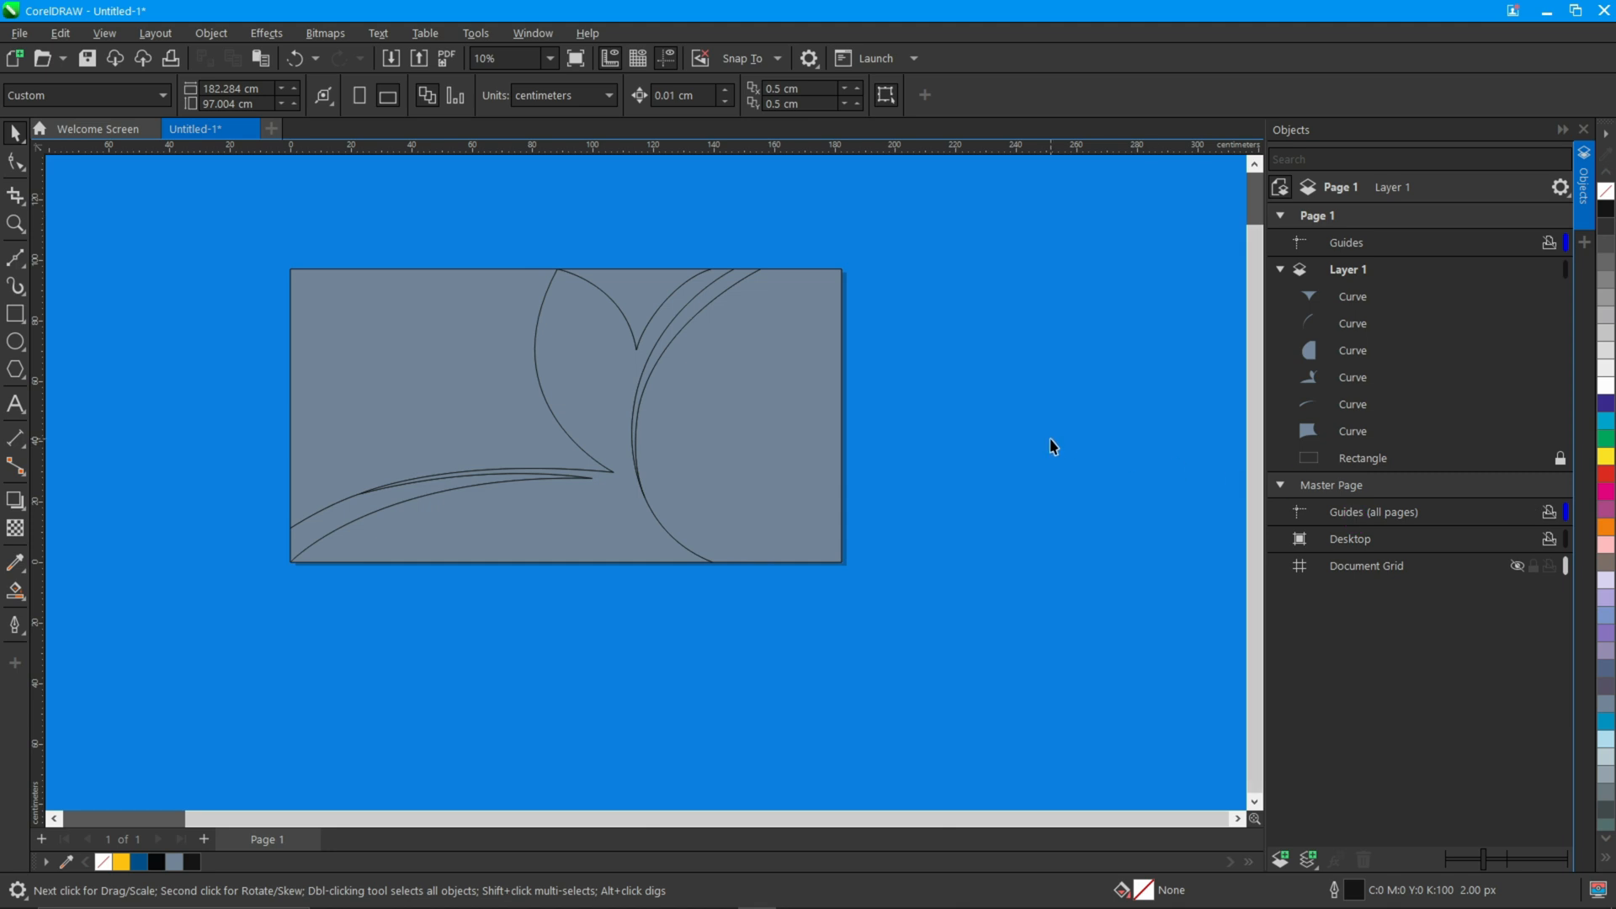
left_click(1576, 734)
left_click(1564, 135)
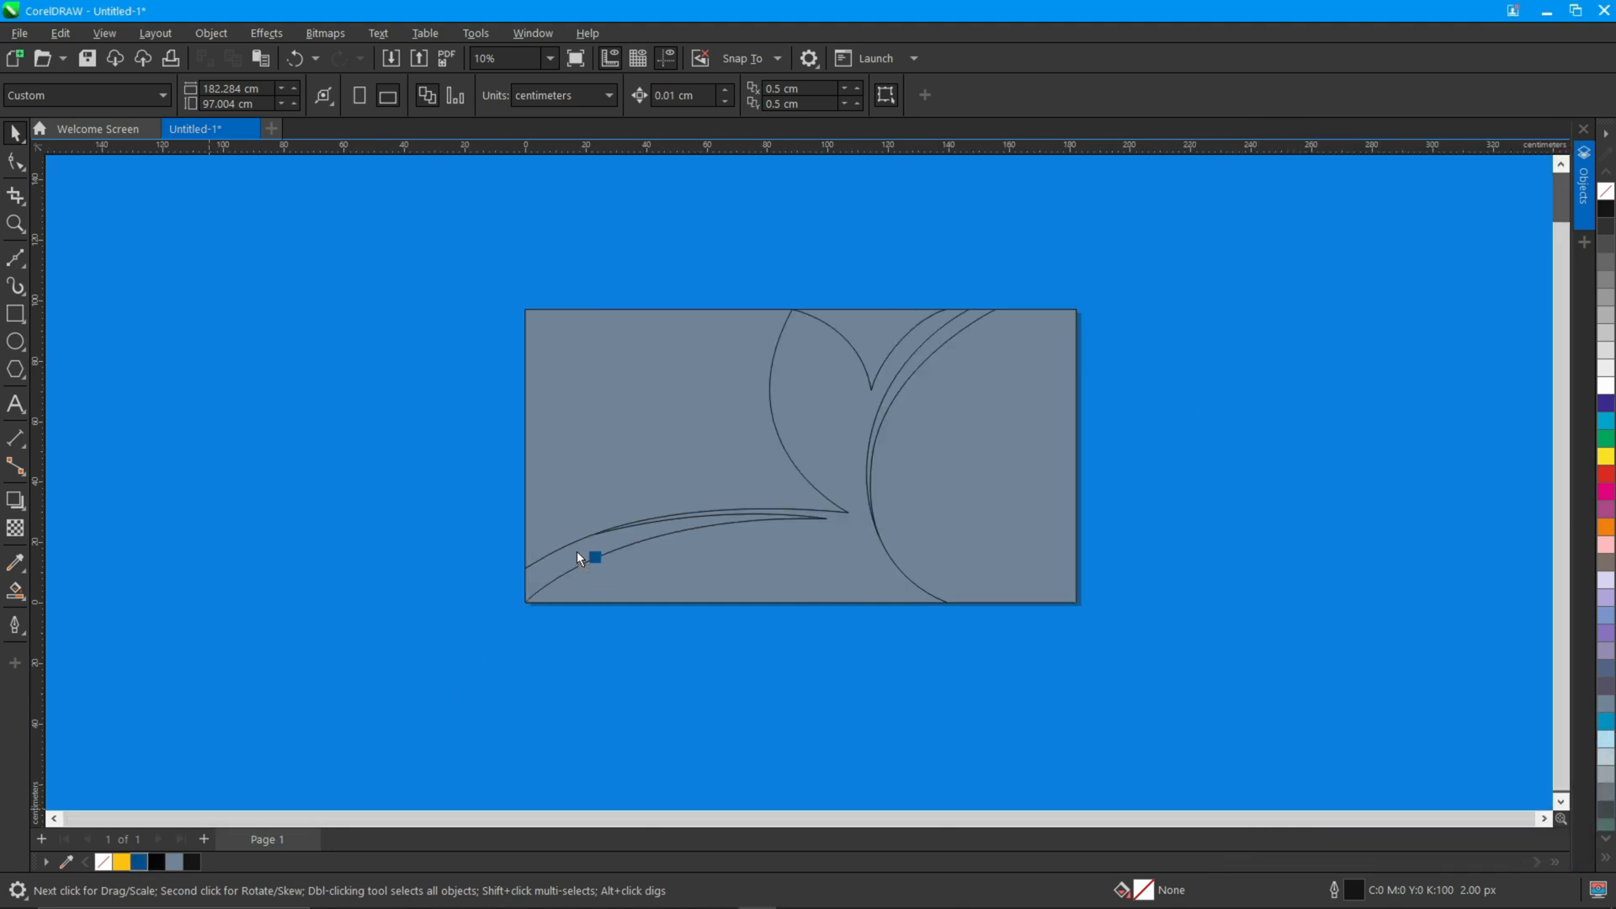
- Fill the upper-left background, the lower-left band and the large right-hand shape with dark blue, and the central leaf-like shape with yellow
left_click_drag(579, 559, 581, 559)
left_click_drag(680, 592, 741, 564)
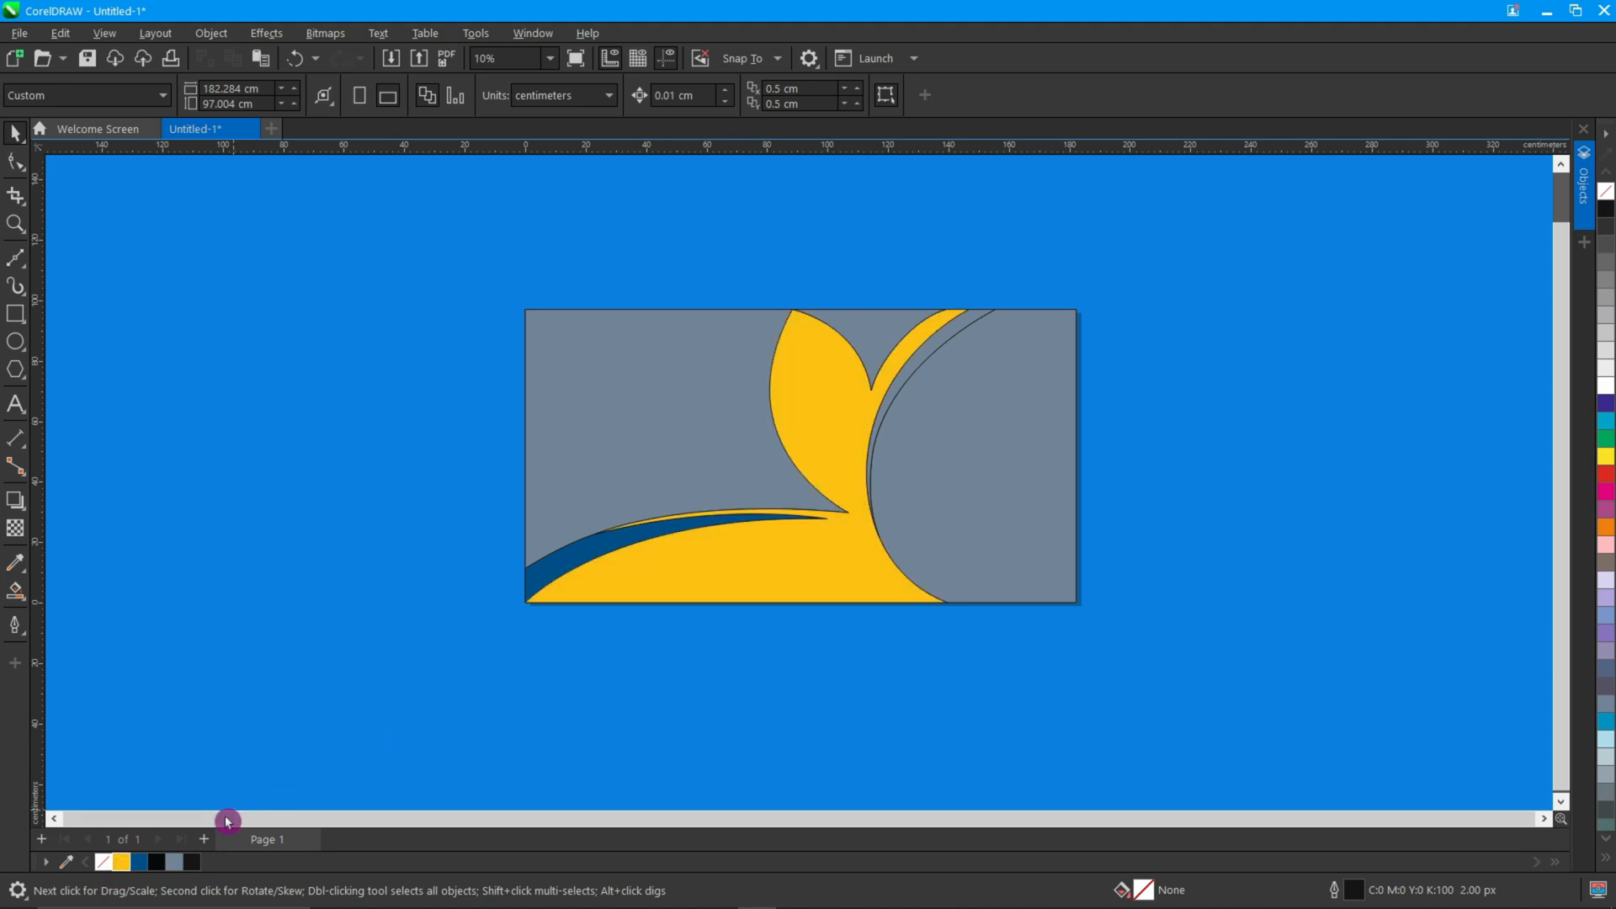
left_click_drag(958, 459, 959, 461)
- Import Network.jpg, the world-map laptop picture, at its original size over the upper-left part of the page
key("ctrl+i")
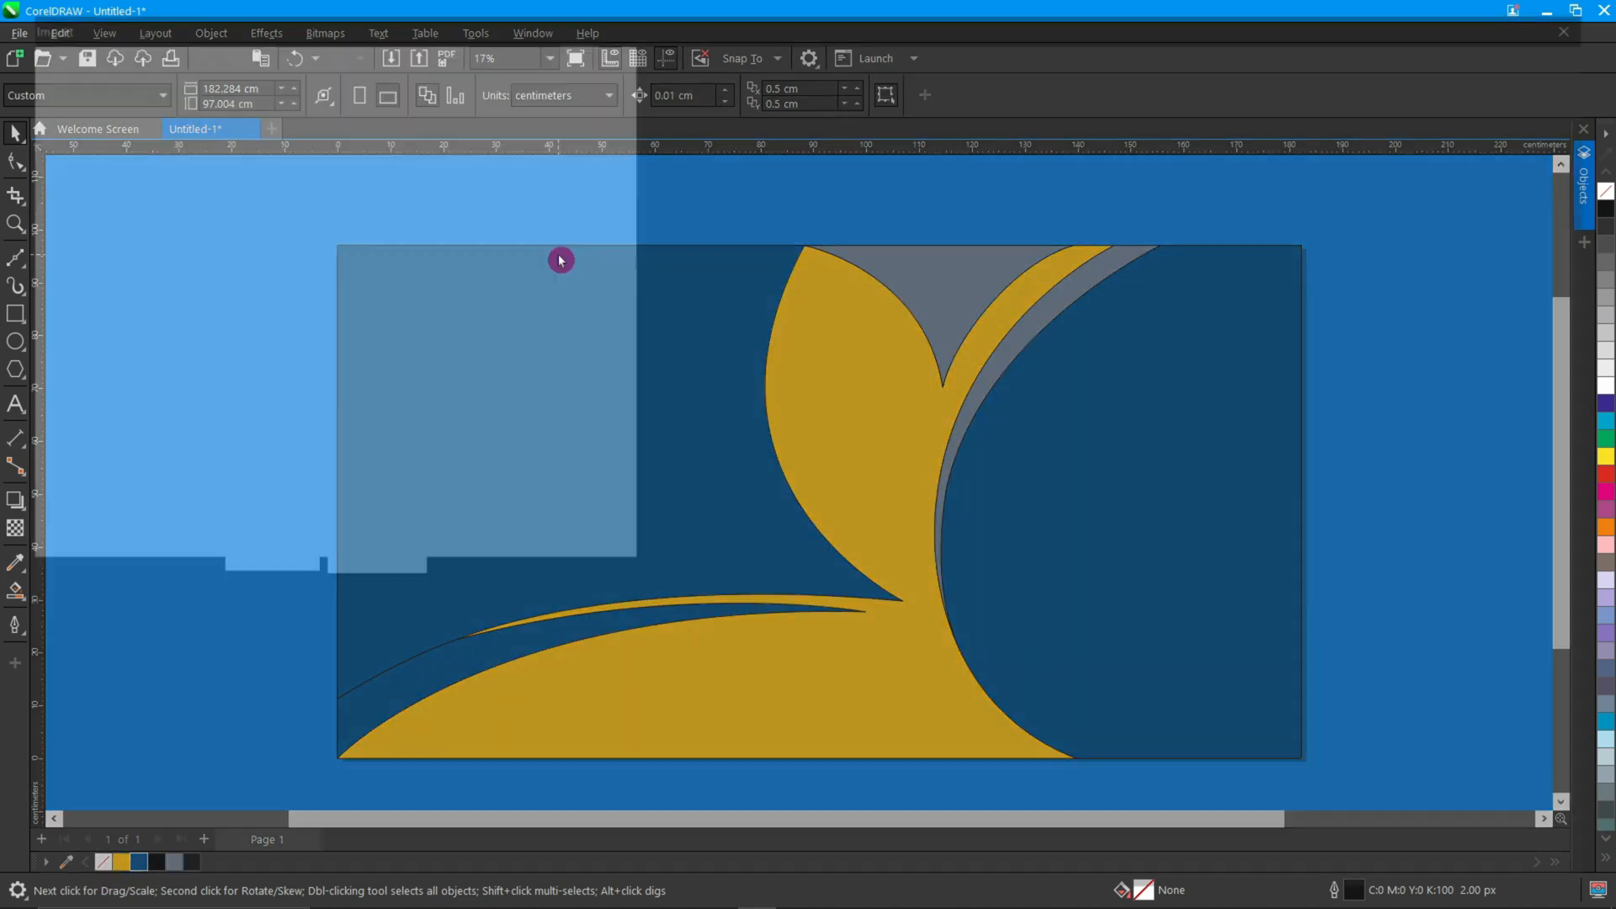
left_click(241, 209)
double_click(383, 186)
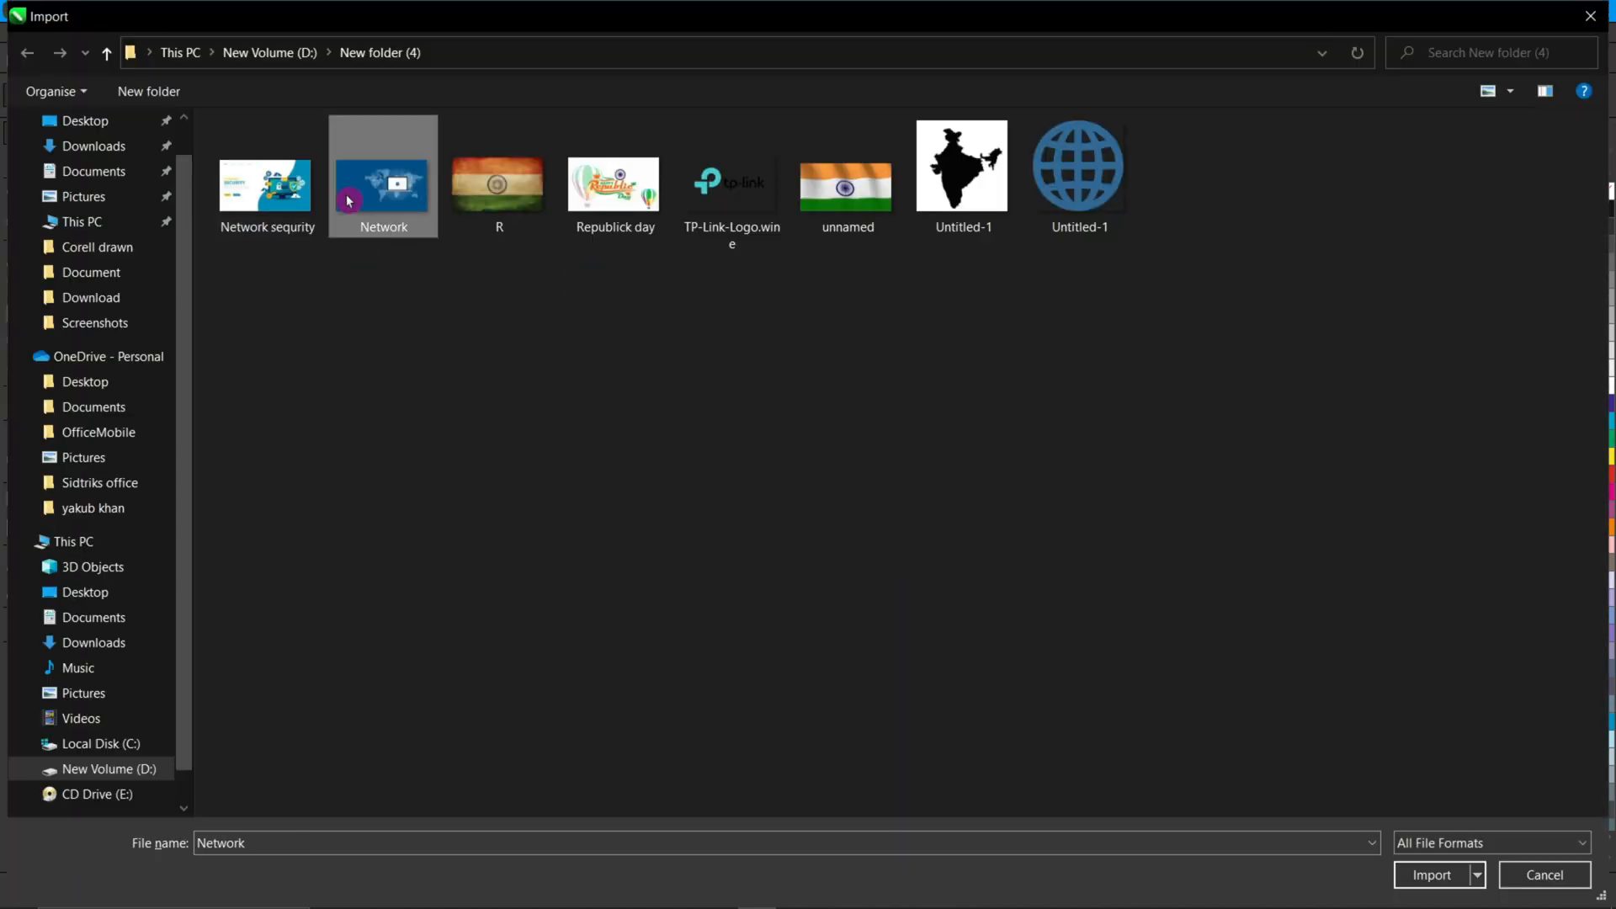
left_click(171, 244)
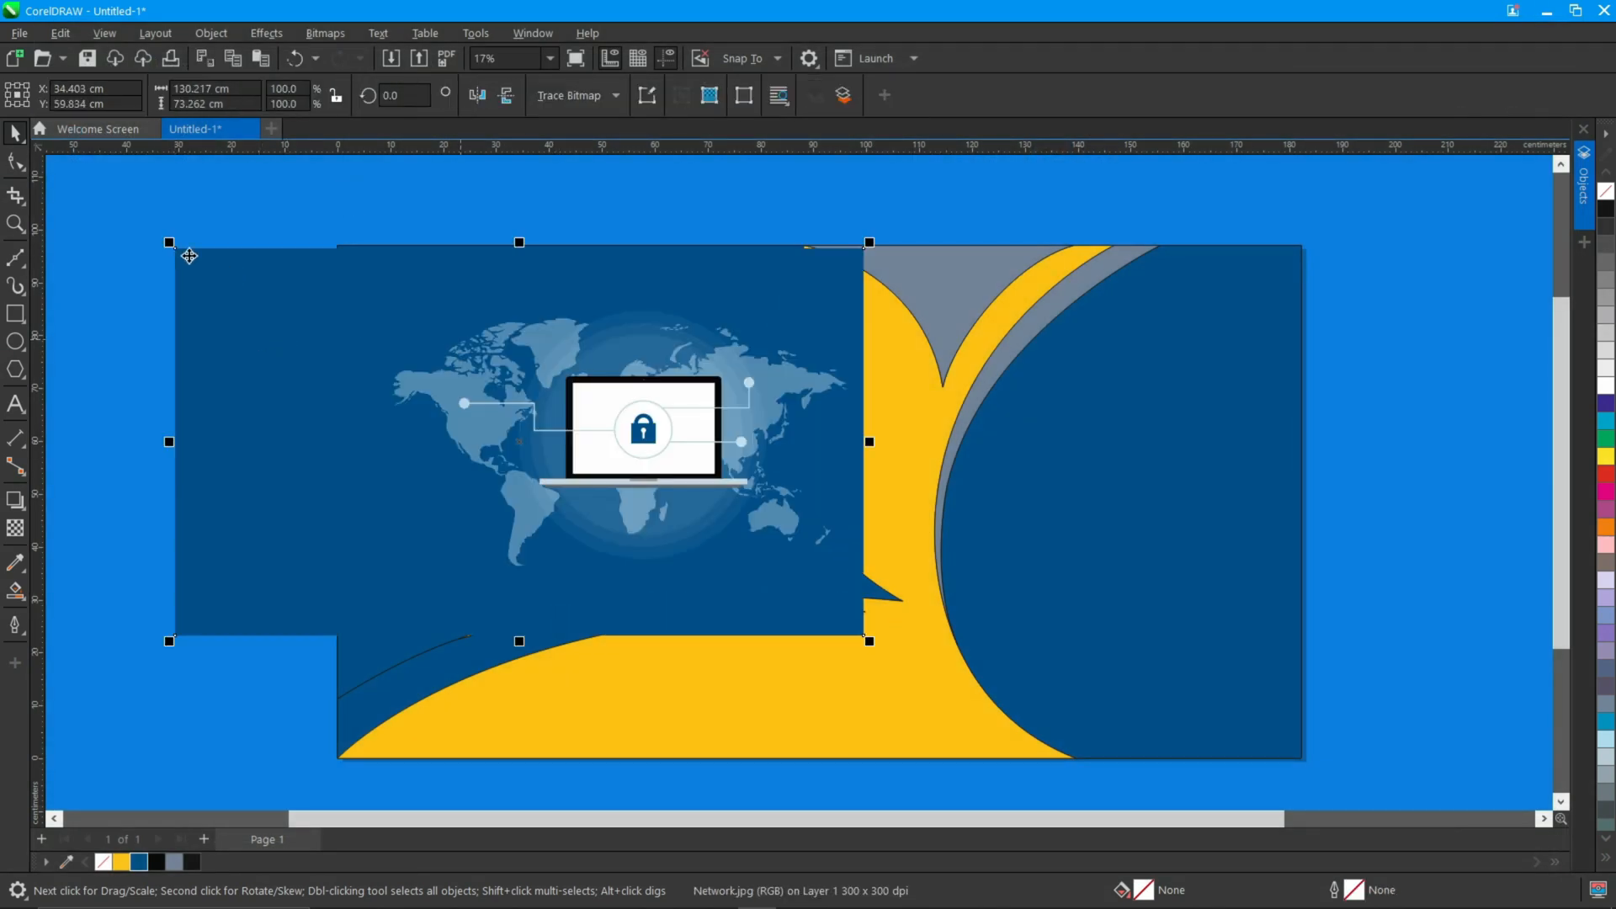
- Shift the world-map picture left past the page edge and PowerClip it inside the dark blue upper-left background shape
left_click_drag(585, 332, 407, 334)
right_click(407, 335)
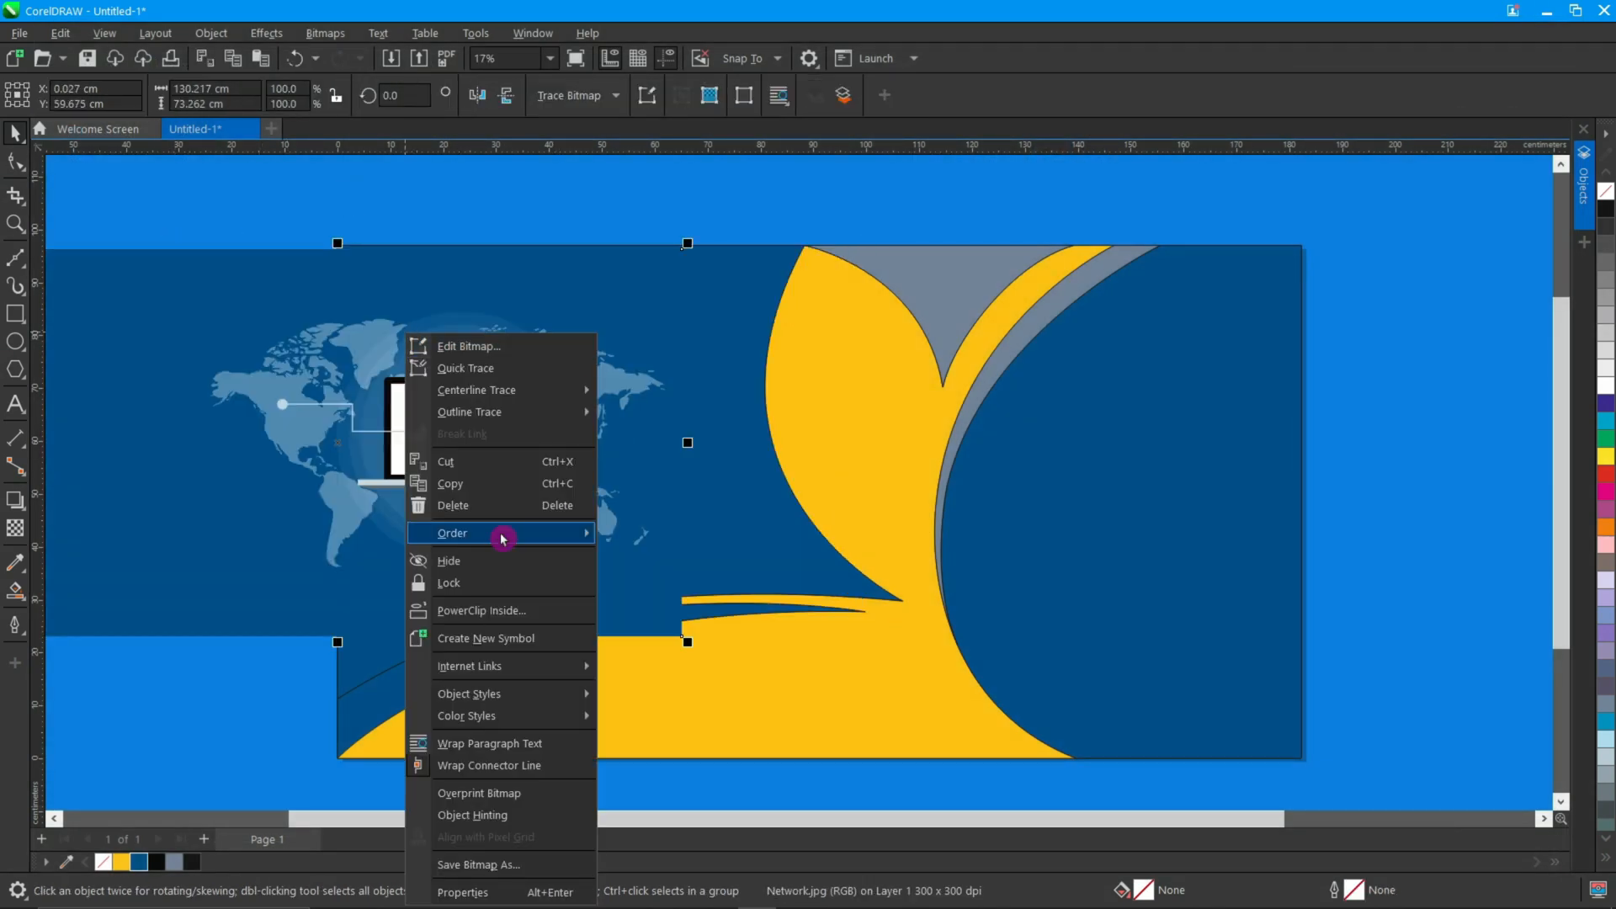
left_click(479, 611)
left_click(747, 541)
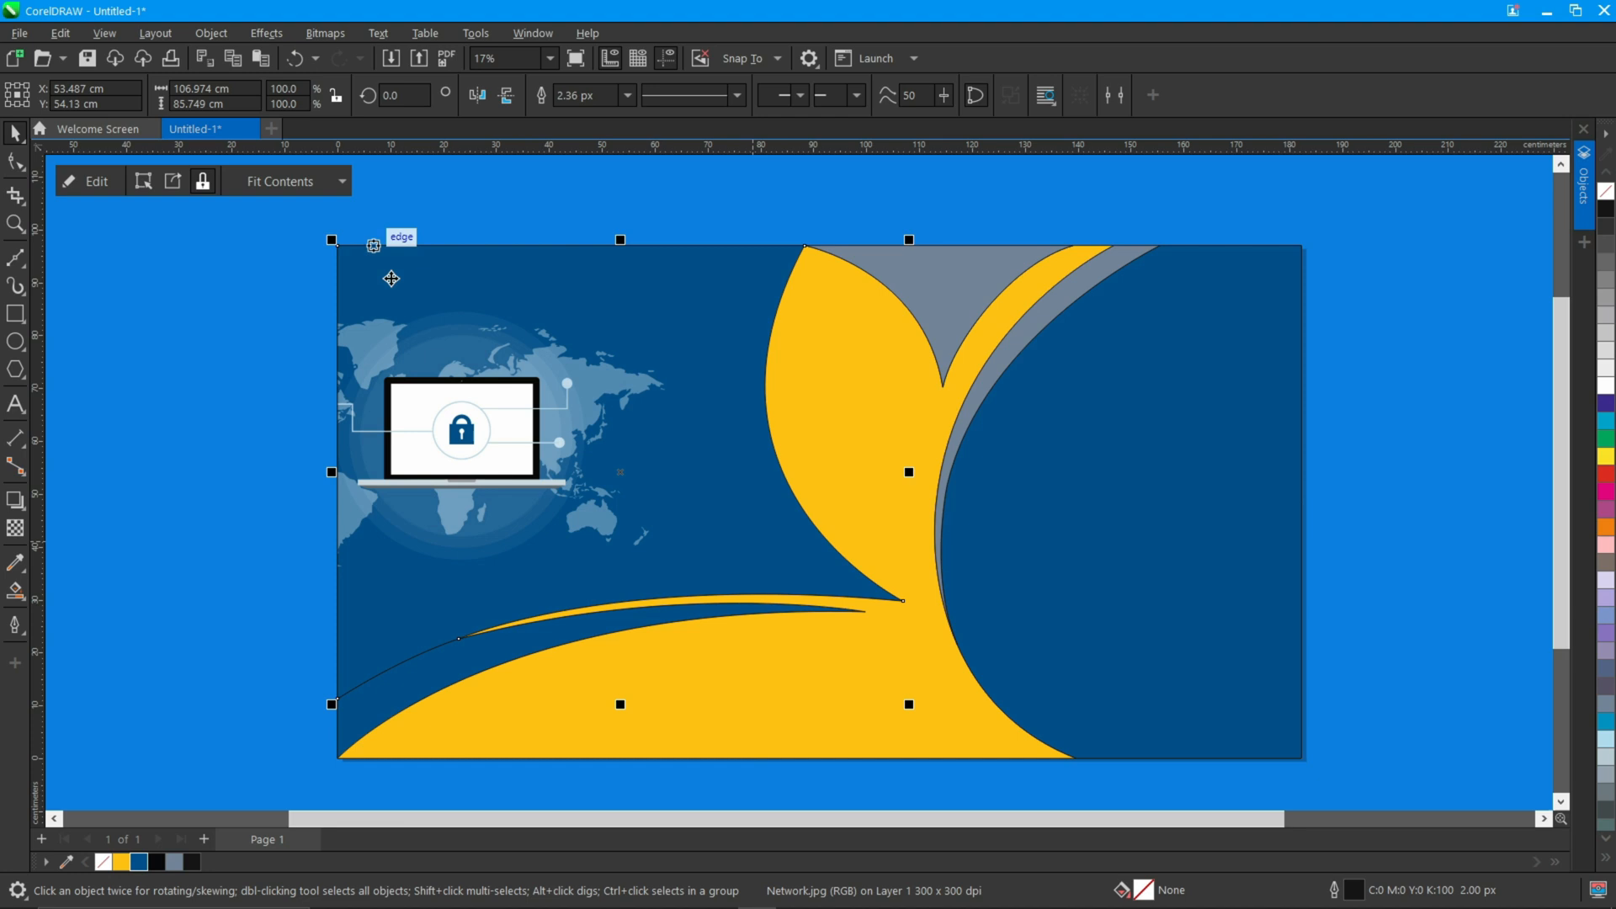
- Open the upper-left PowerClip's contents and shift the world-map picture right so its laptop is centred in the shape
left_click(83, 174)
left_click_drag(528, 432, 654, 415)
left_click(617, 212)
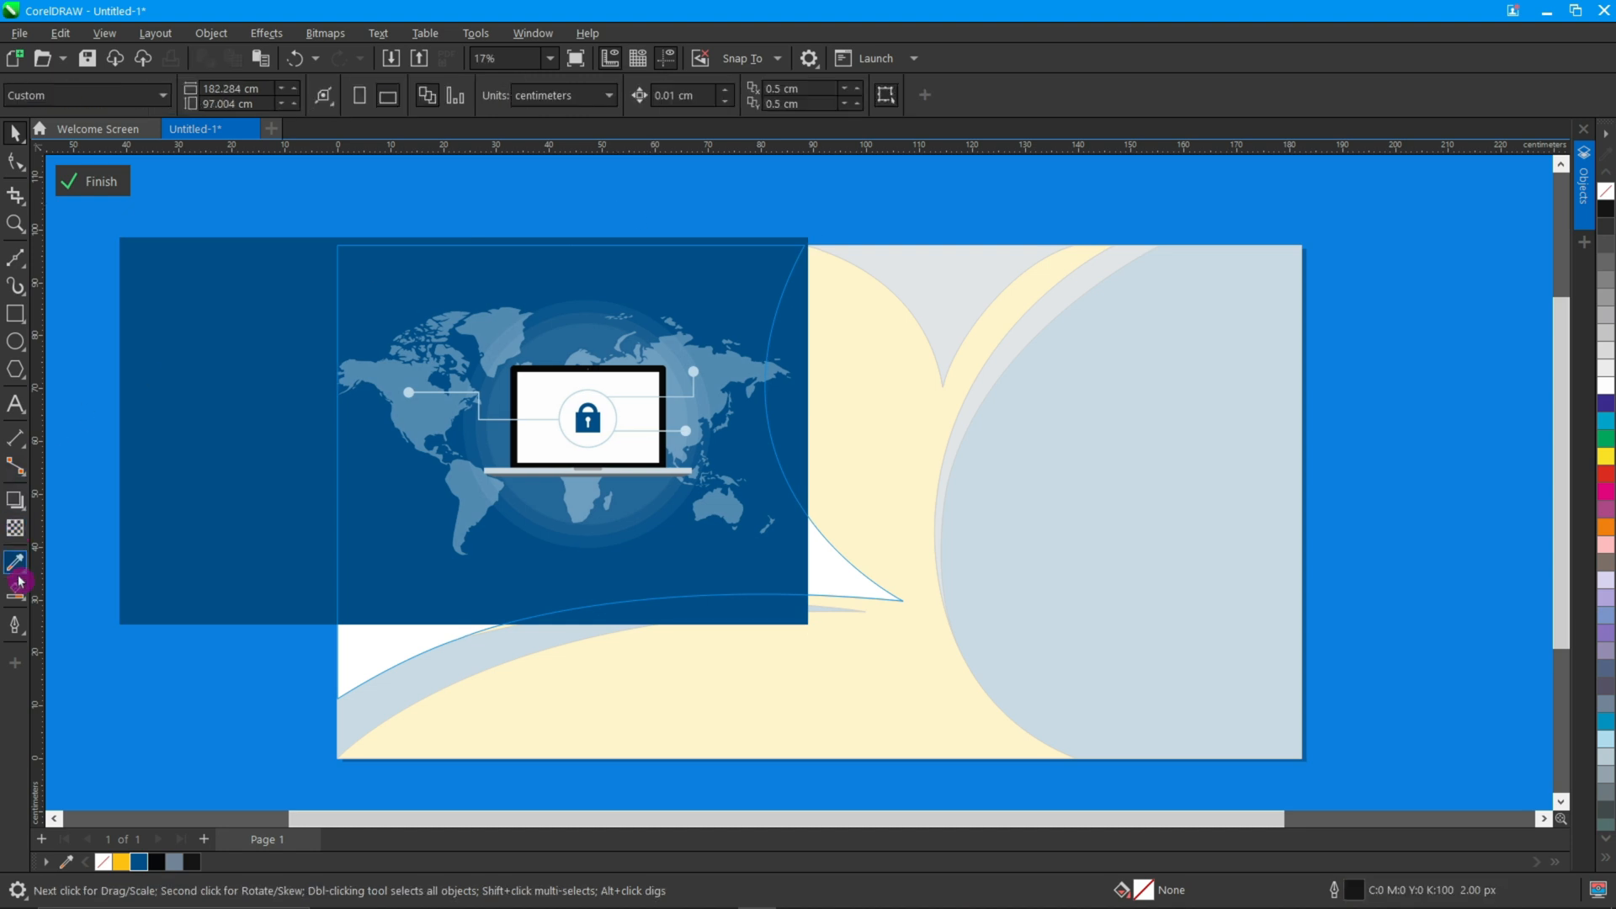
- Draw two rectangles inside the PowerClip over the uncovered gaps, one about 41 × 19 cm at the lower left, another at the right tip
left_click(16, 319)
left_click(328, 612)
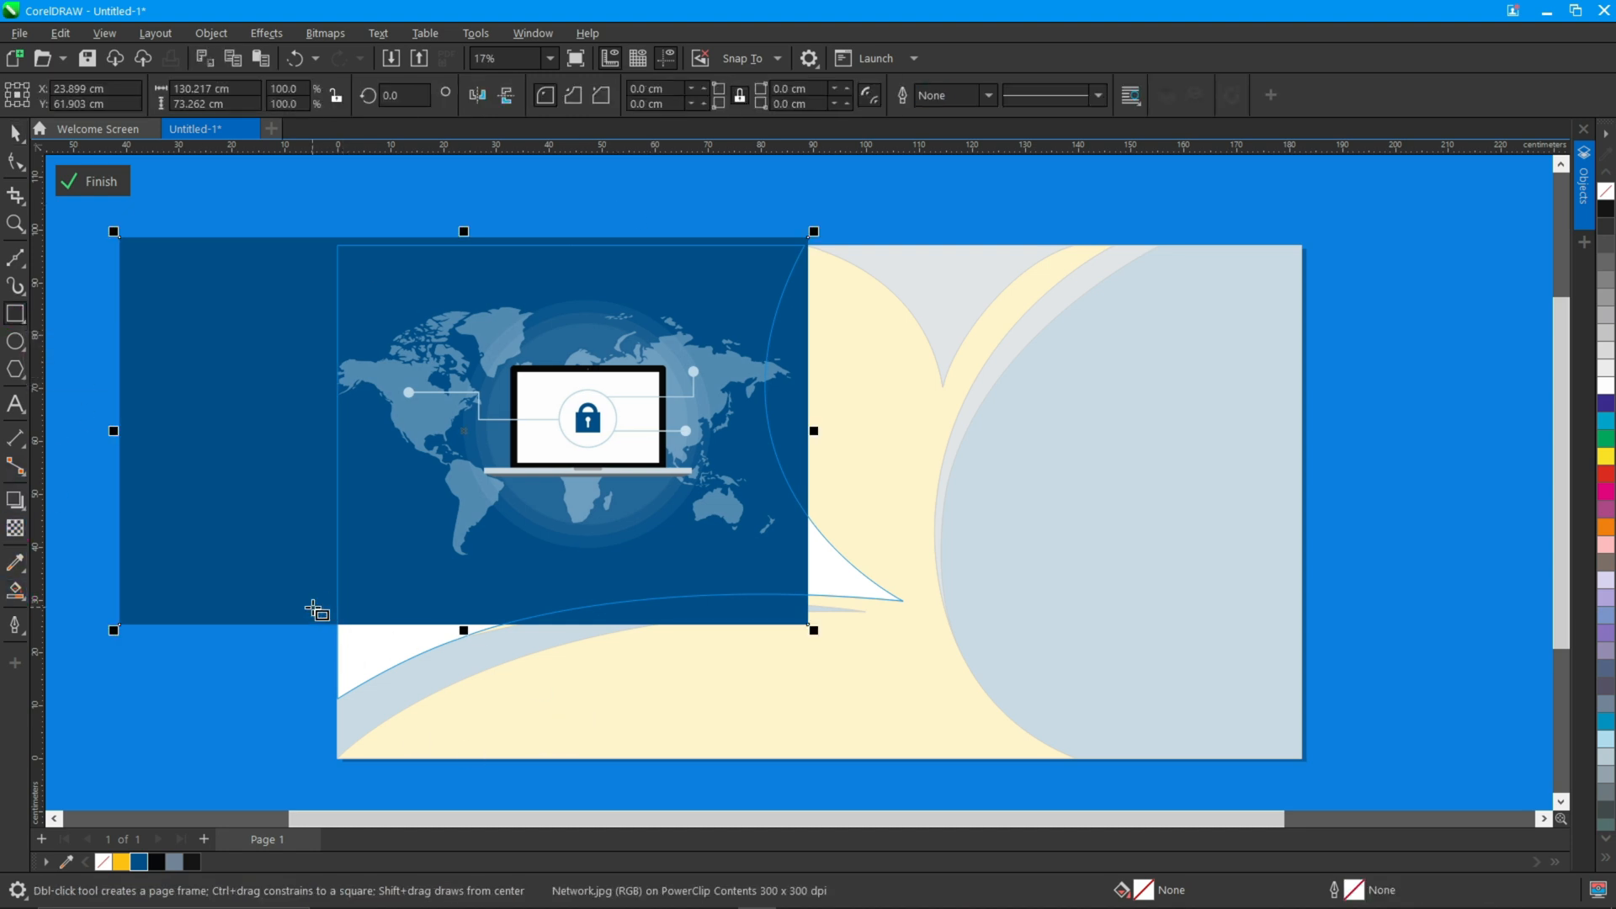
left_click_drag(312, 607, 530, 708)
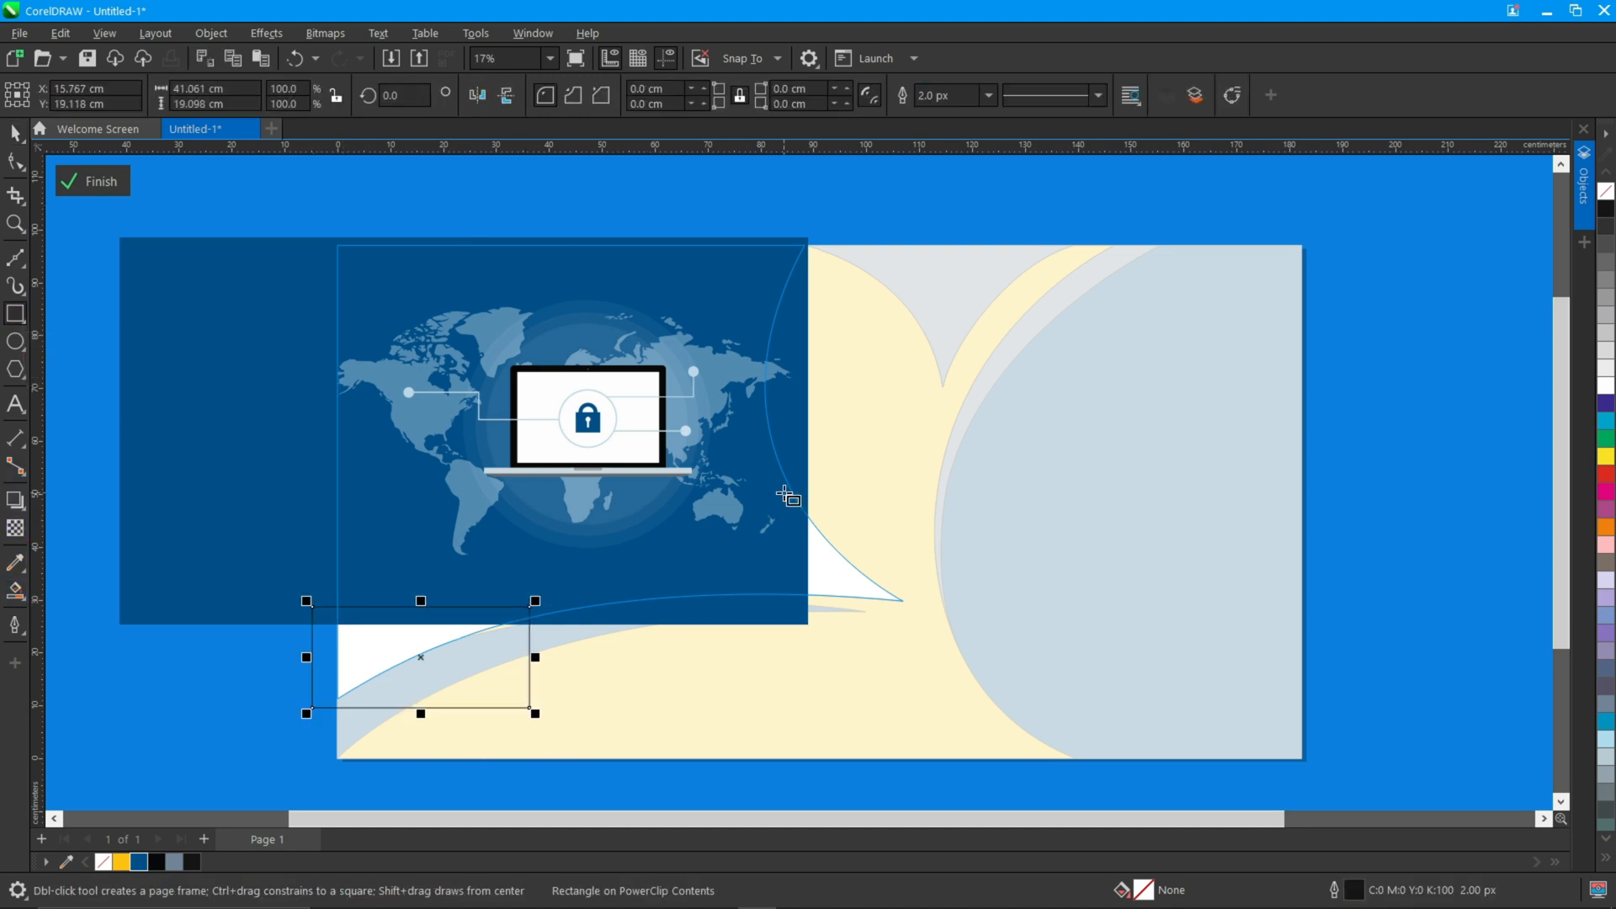
left_click_drag(784, 492, 951, 659)
- Fill both gap-covering rectangles with dark blue, remove their outlines and finish editing the PowerClip
key("space")
left_click_drag(283, 792, 1027, 466)
left_click(139, 862)
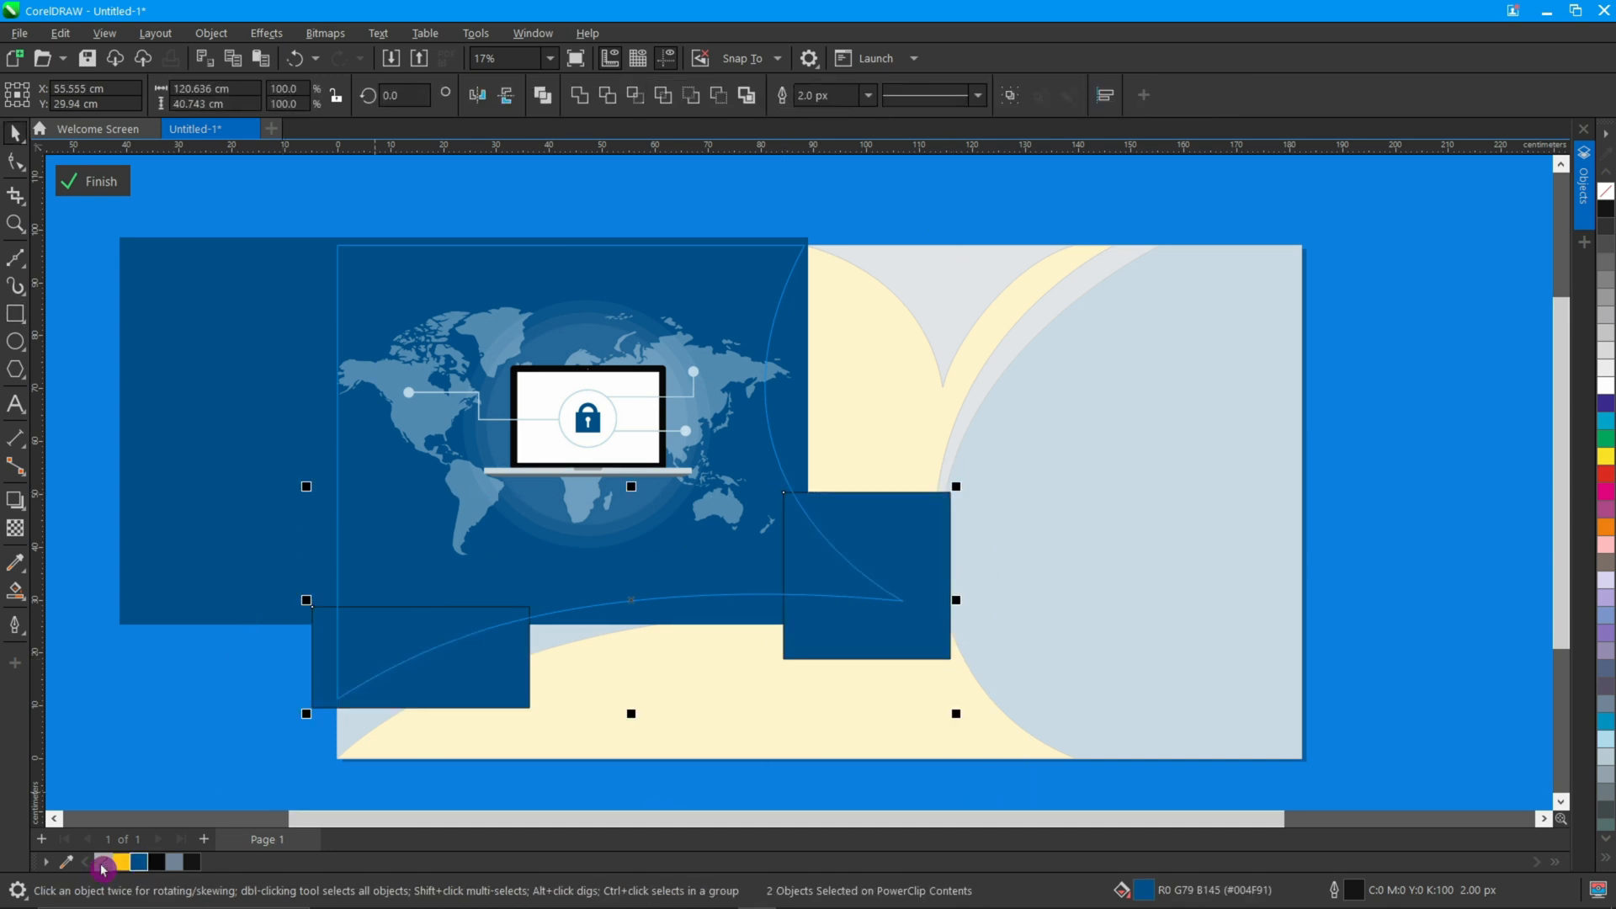
right_click(102, 866)
left_click(95, 199)
key("Escape")
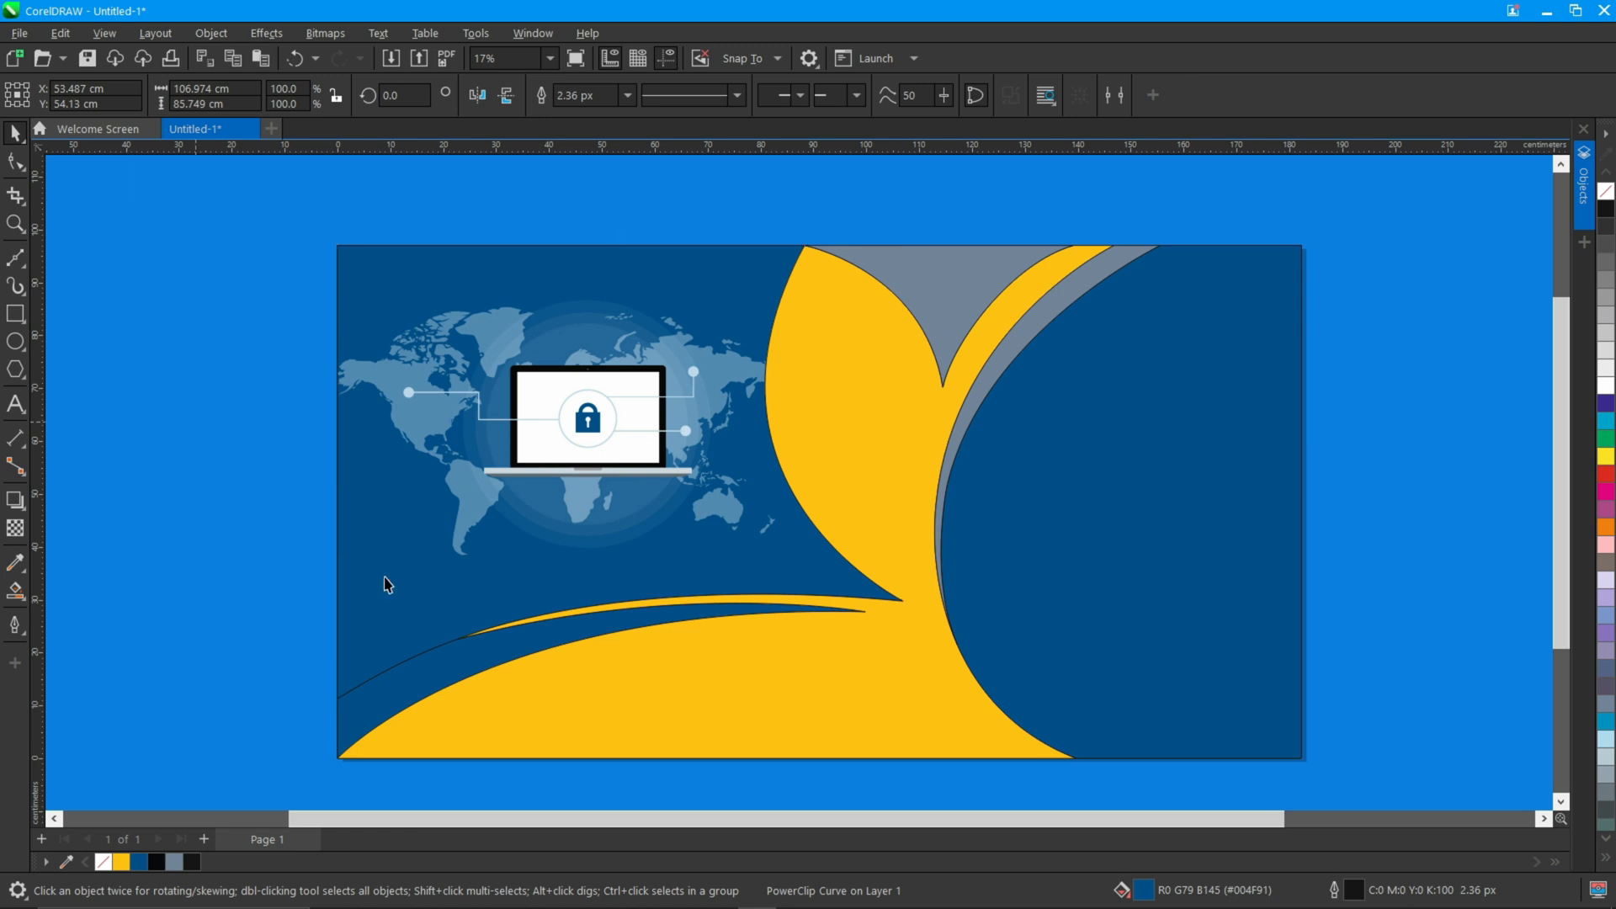
- Apply a linear fountain fill along the lower-left blue band, from dark blue to a near-black navy at its right tip
left_click(421, 657)
left_click(20, 595)
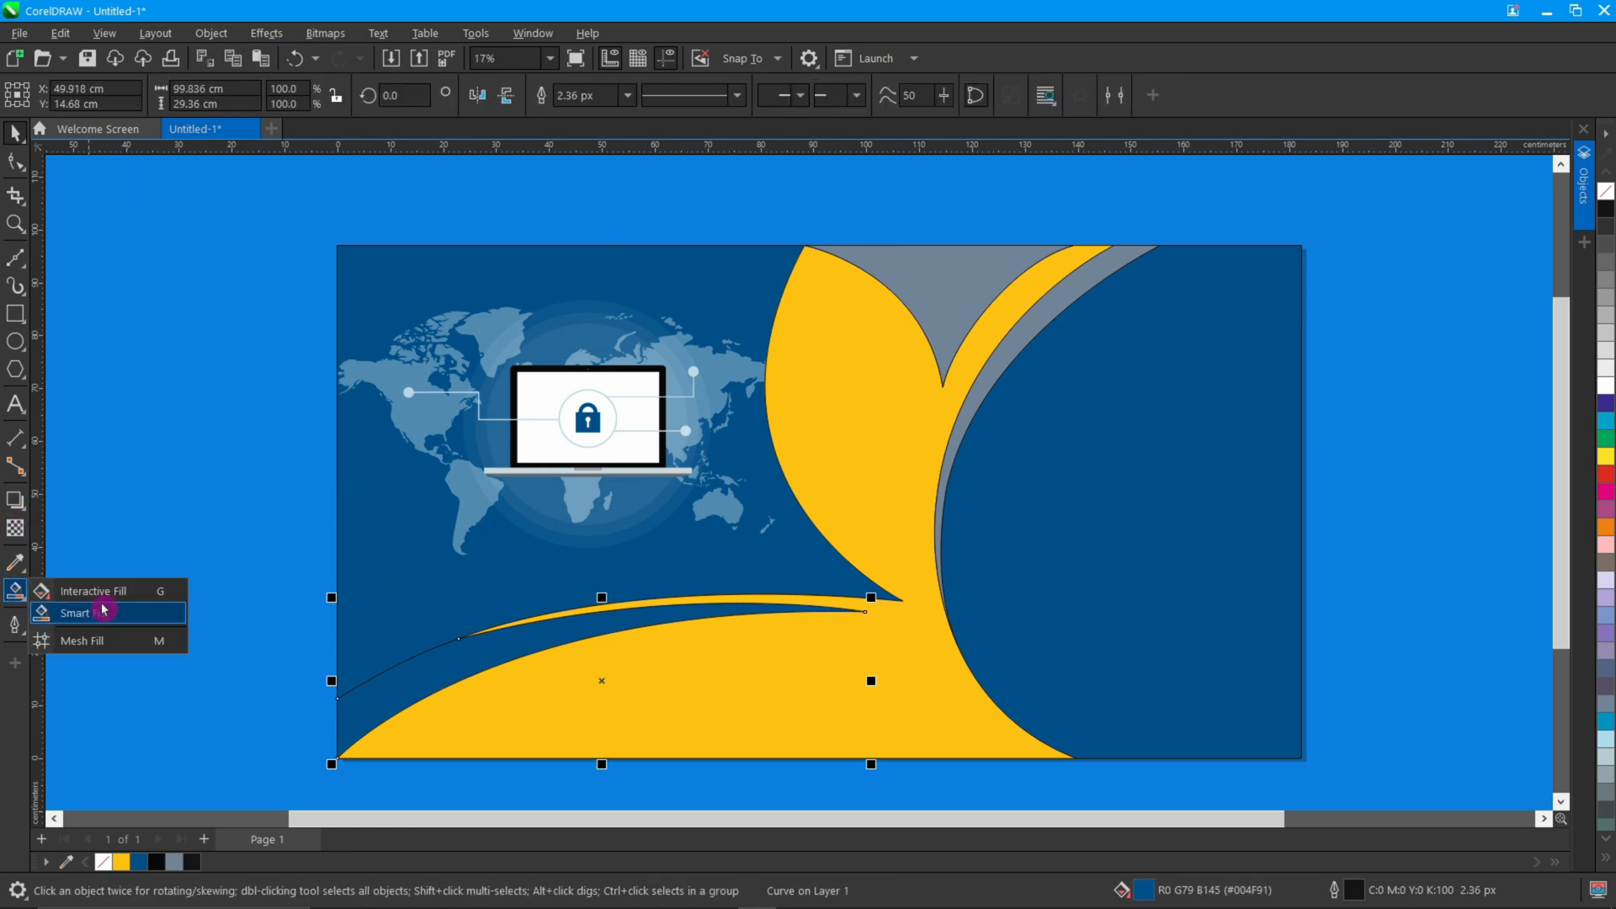
left_click(84, 590)
left_click_drag(355, 701, 808, 605)
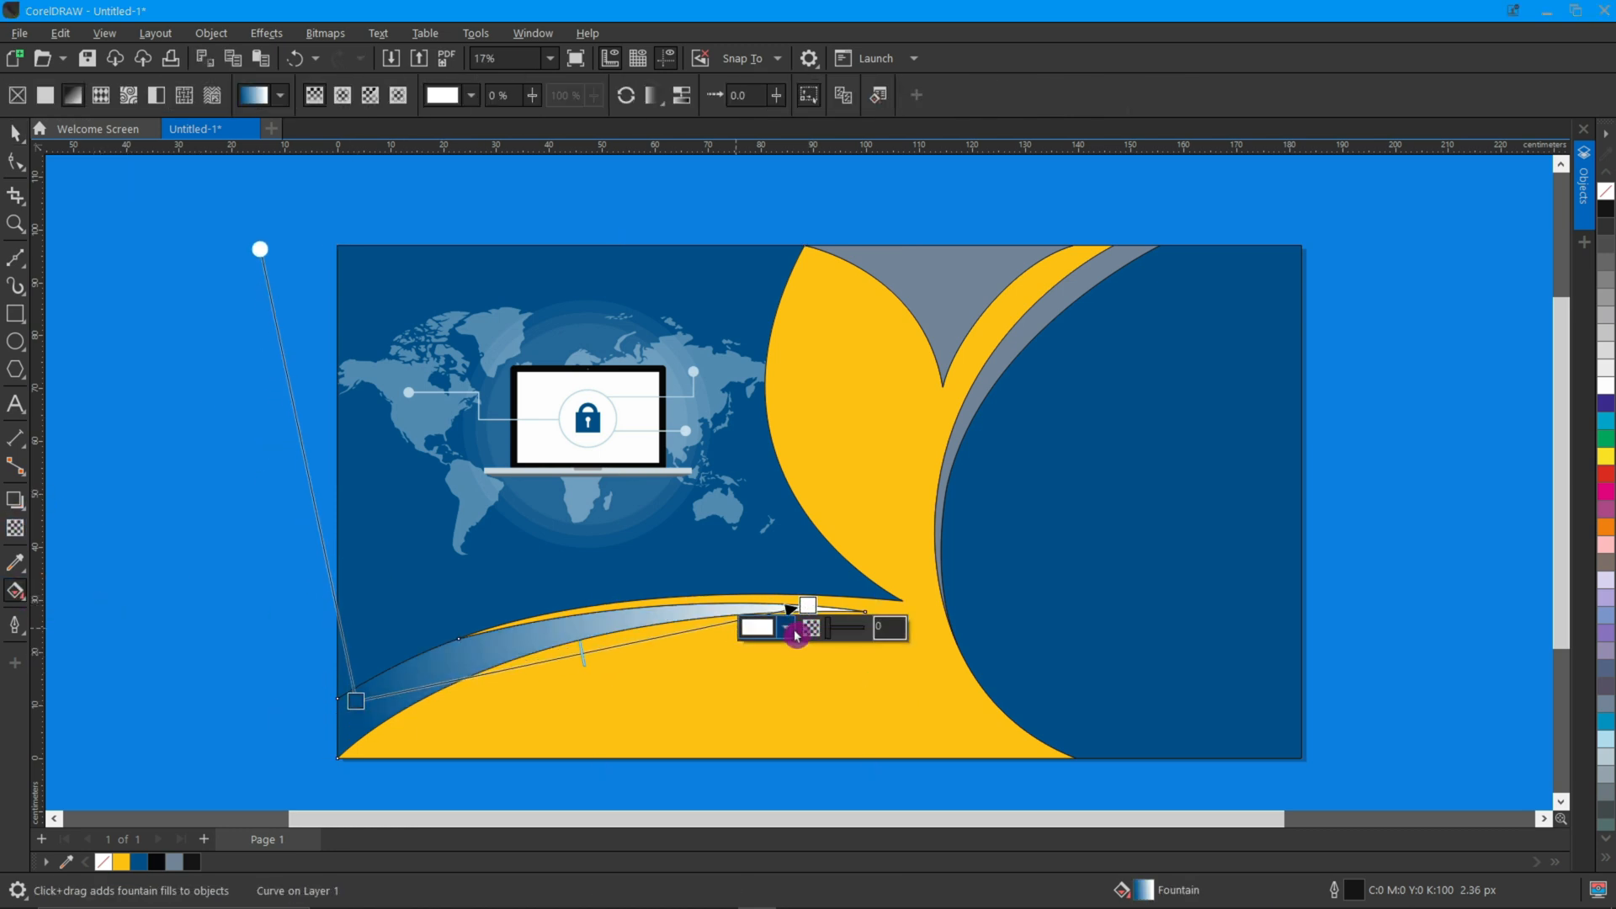
left_click(786, 627)
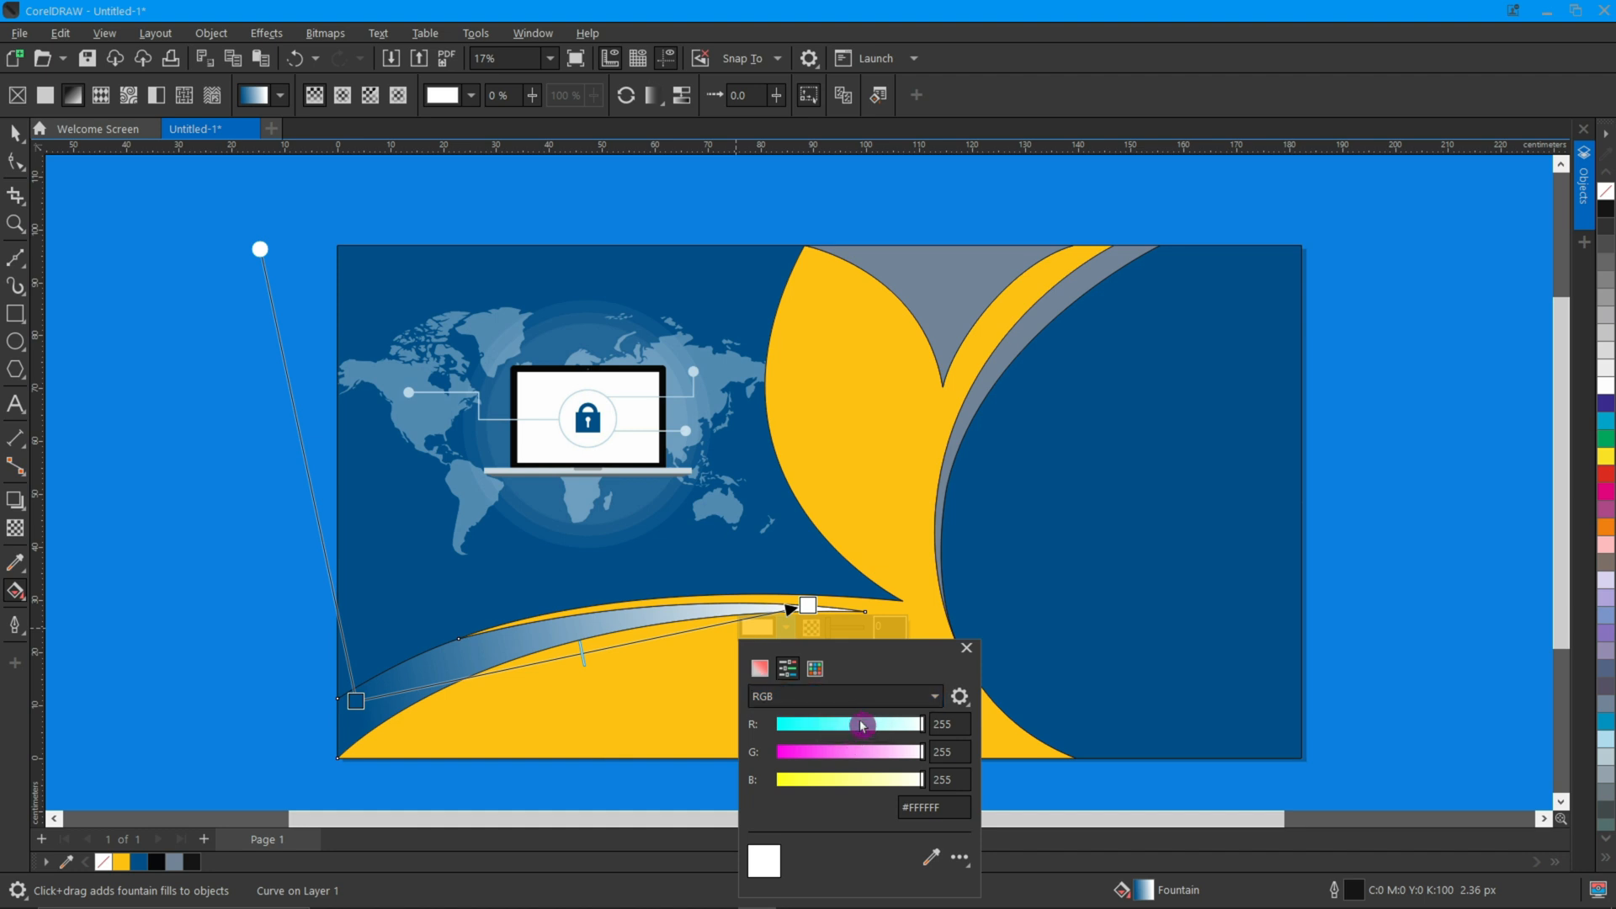
left_click_drag(863, 723, 793, 784)
left_click(403, 688)
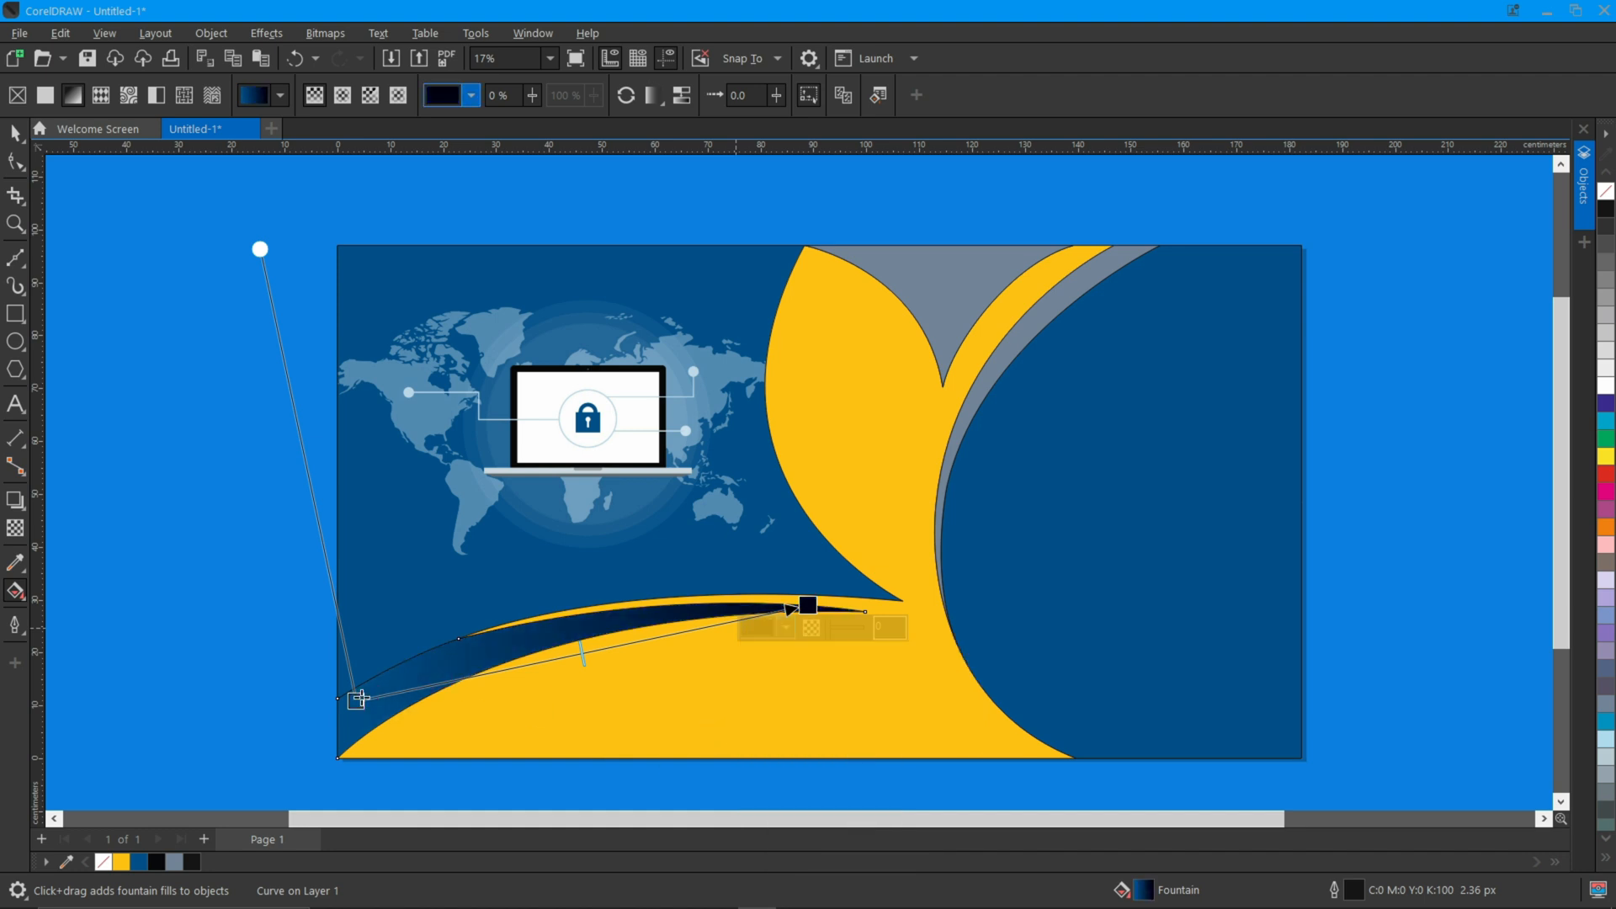
- Move the band gradient's start point right along the band, to where the thin yellow arc begins
left_click_drag(355, 700, 488, 645)
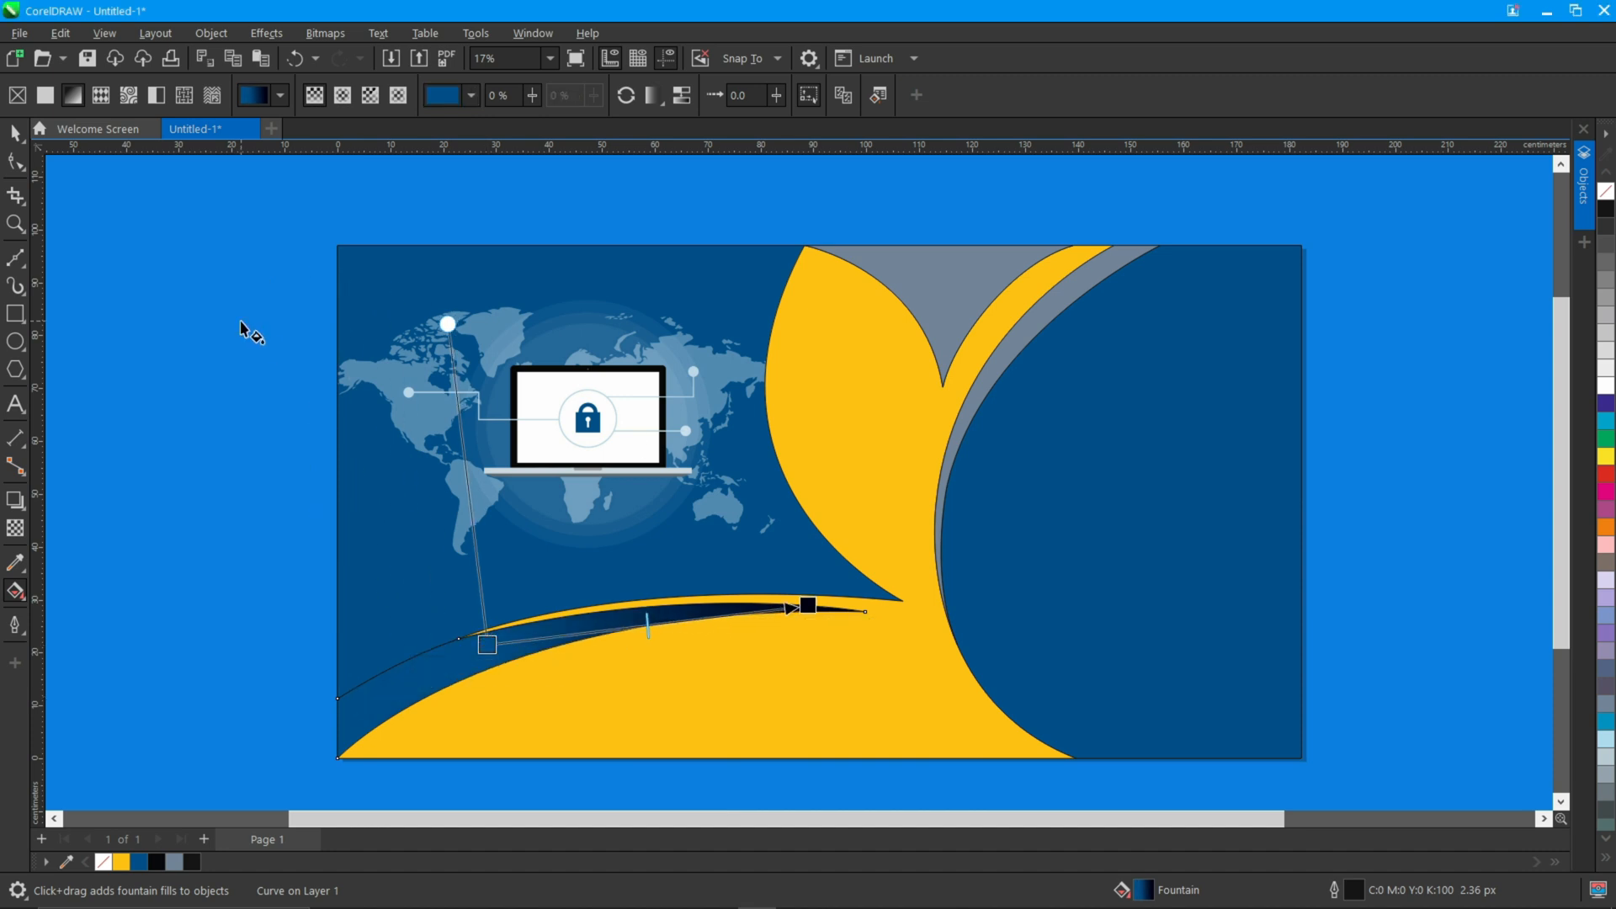
left_click(14, 133)
left_click(151, 335)
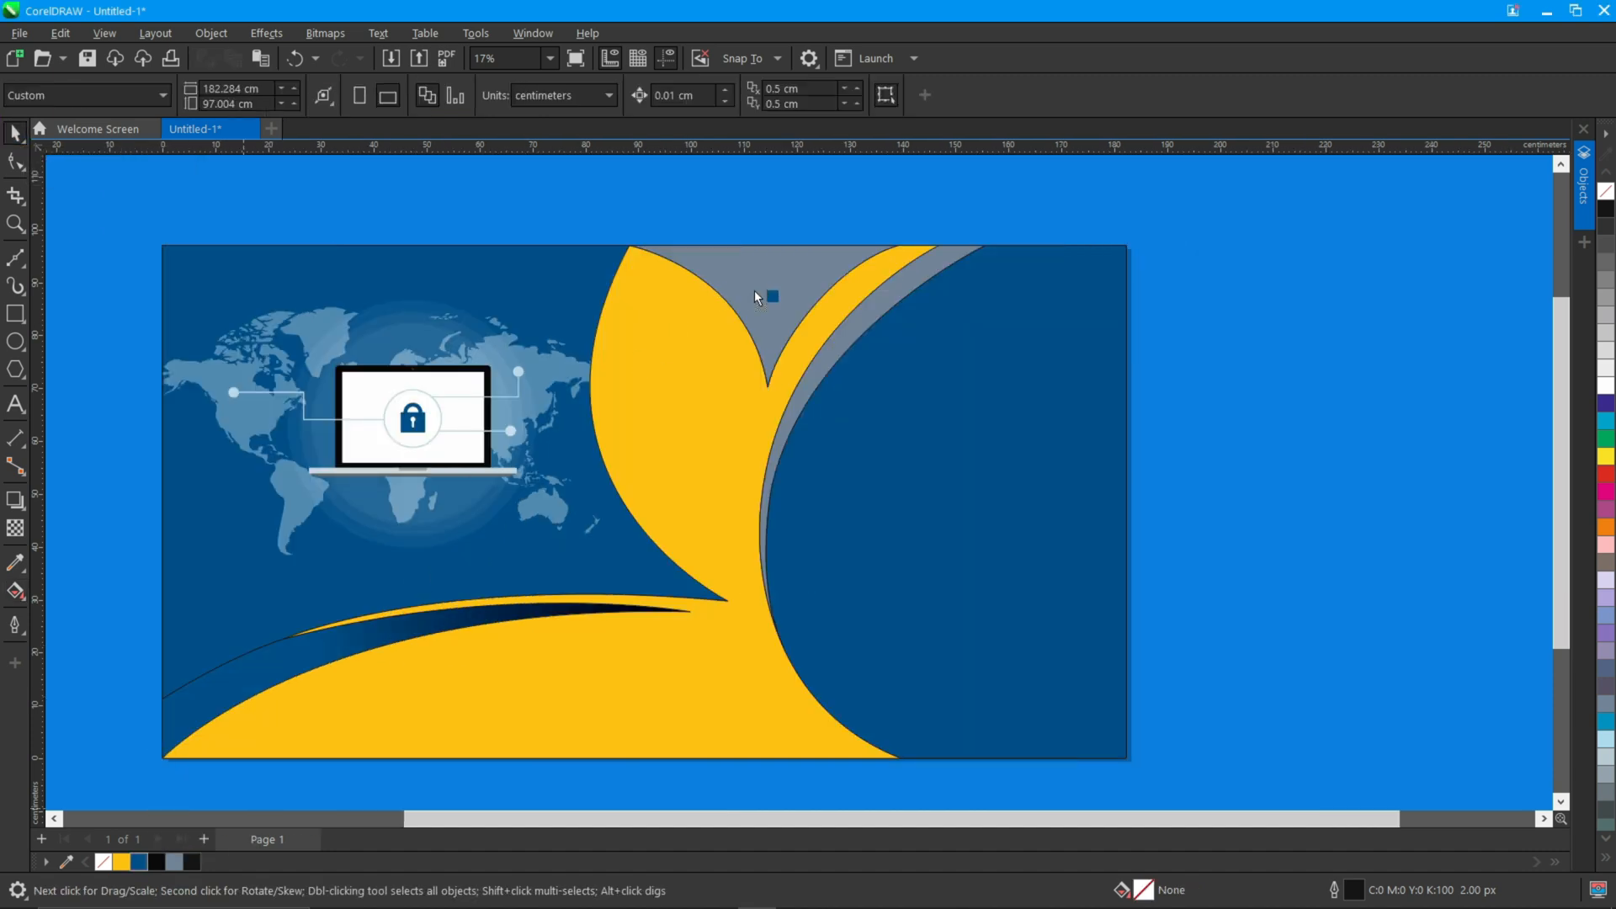
- Fill the grey-blue top notch between the yellow petals with dark blue
left_click_drag(755, 292, 755, 291)
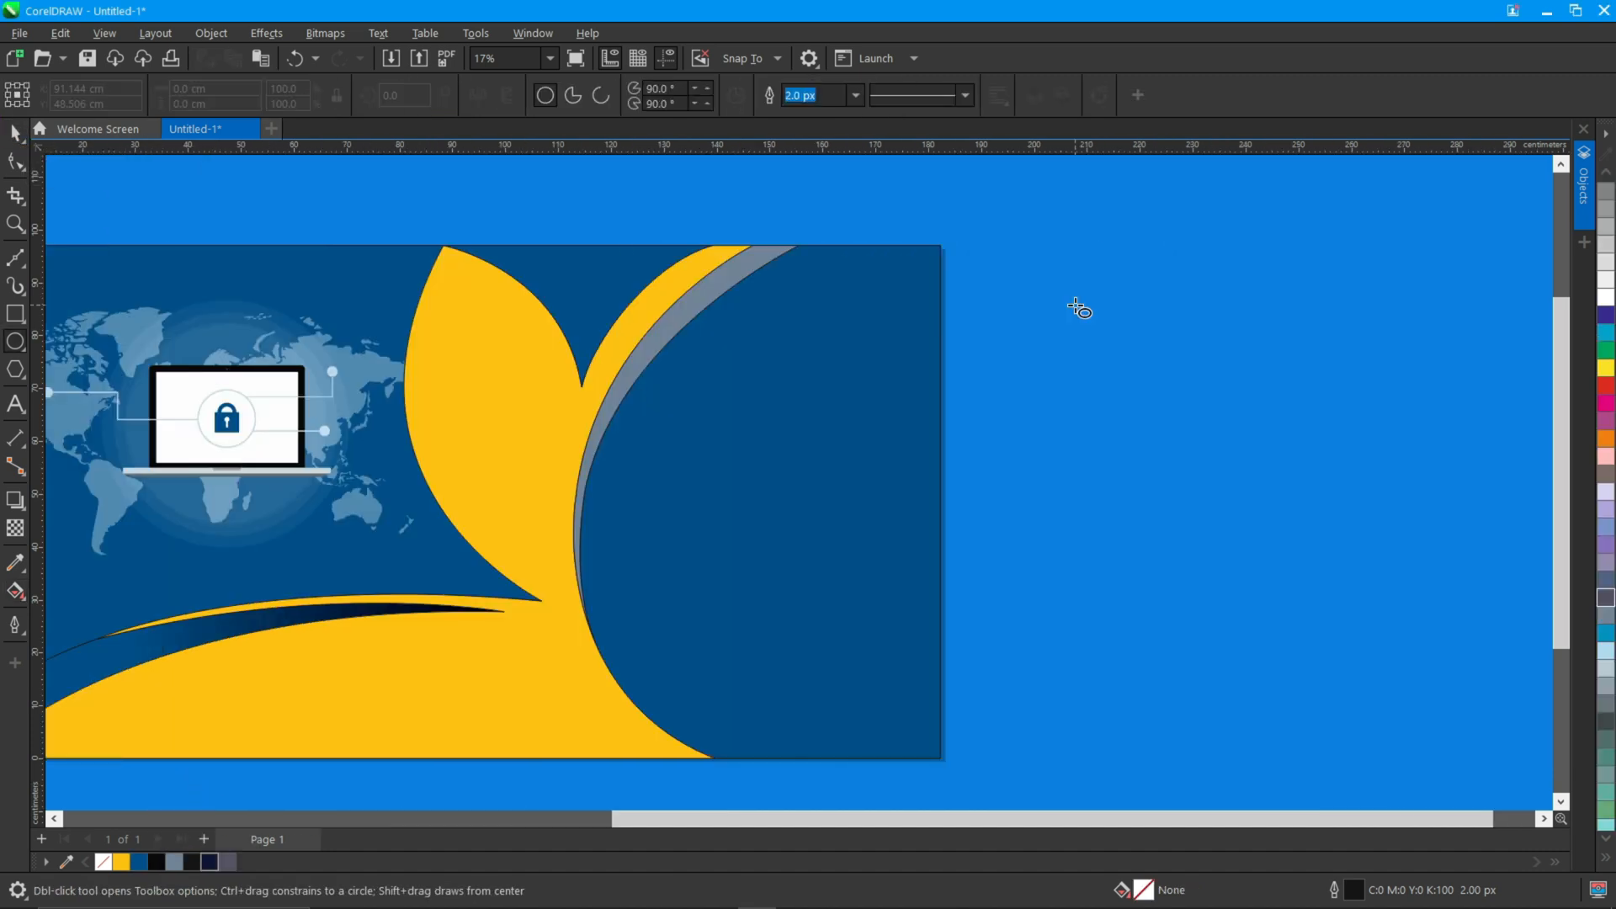
- Draw a circle on the yellow leaf and add two larger concentric copies, the outermost about 25.5 cm across
scroll(1077, 305, "up", 1)
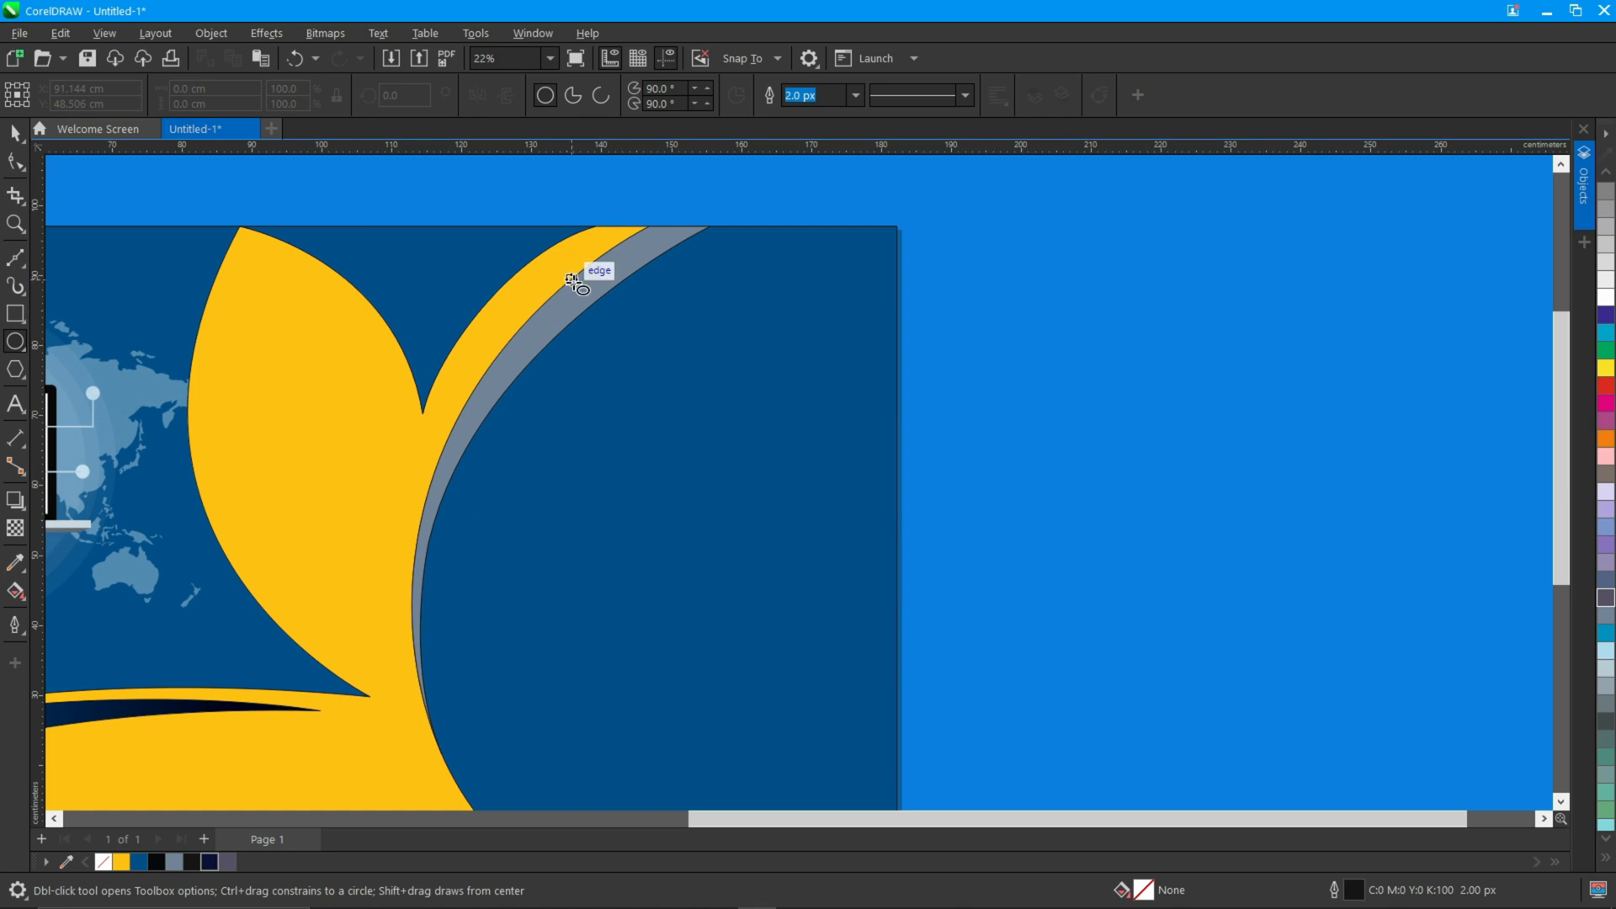
scroll(421, 320, "left", 3)
left_click_drag(486, 336, 644, 487)
key("ctrl+r")
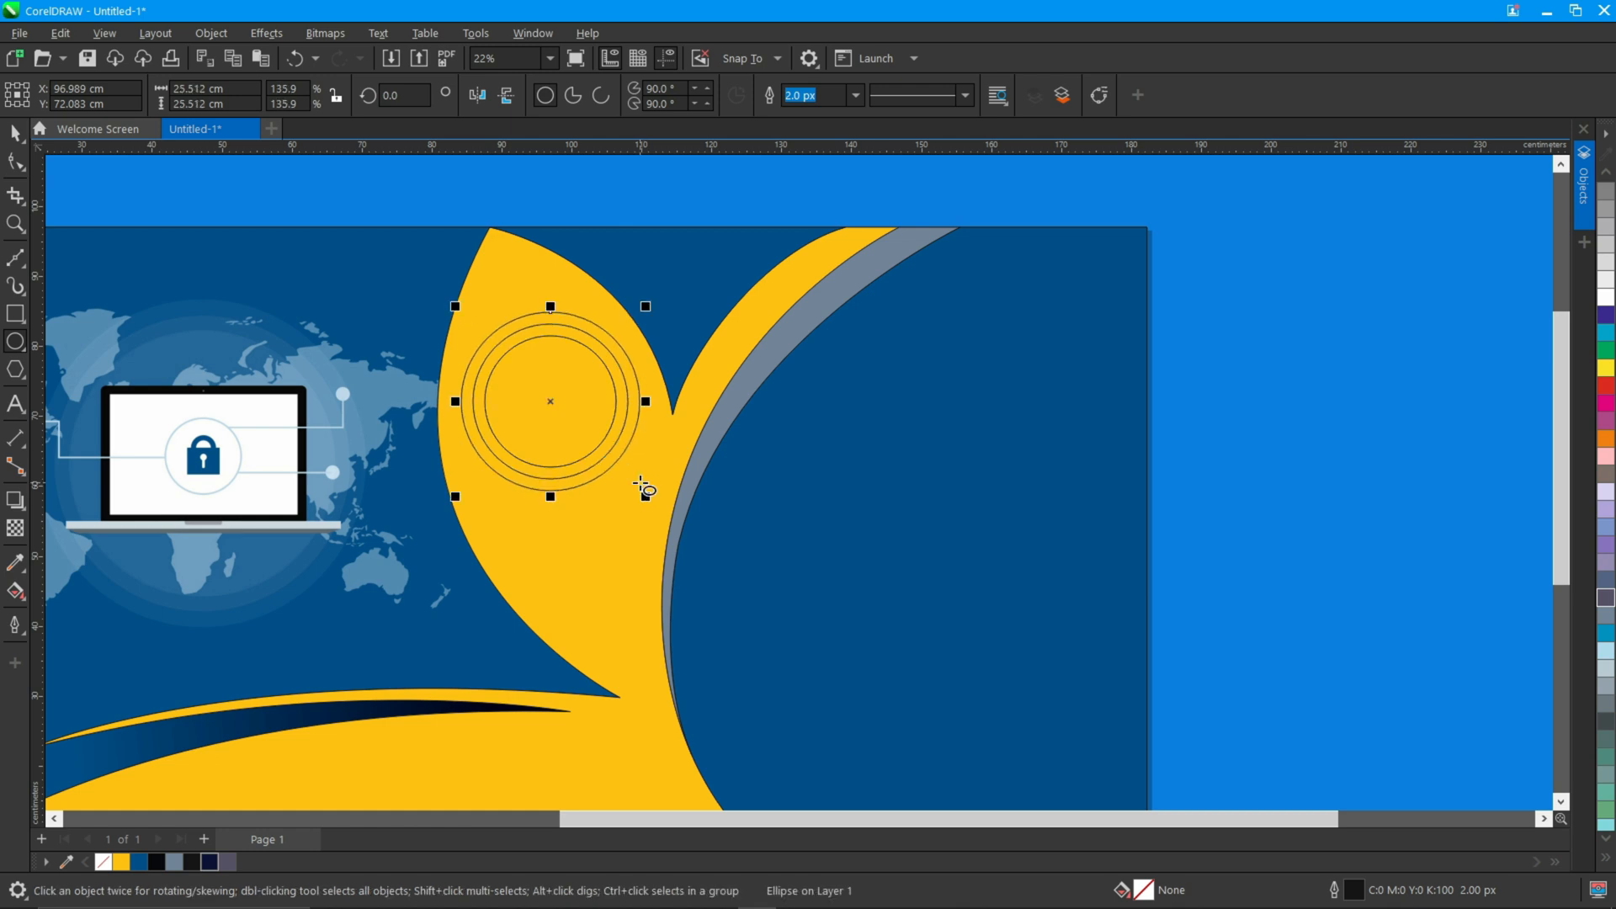
left_click(511, 200)
- Use Smart Fill to turn the two bands between the concentric circles into grey-blue rings
left_click(15, 591)
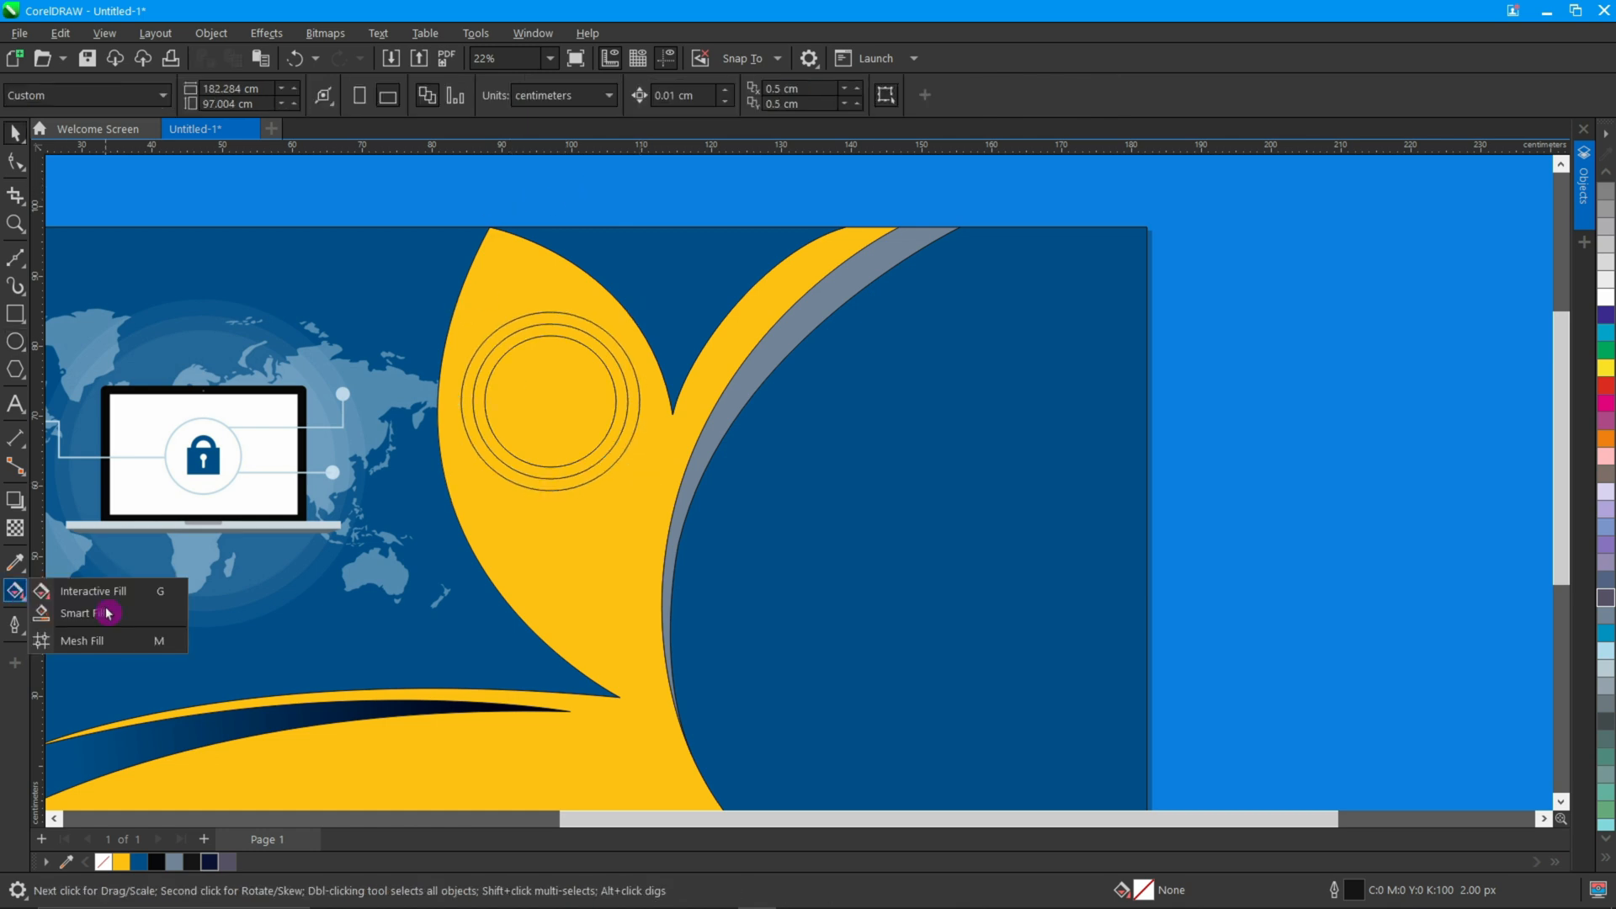
left_click(101, 614)
left_click(570, 319)
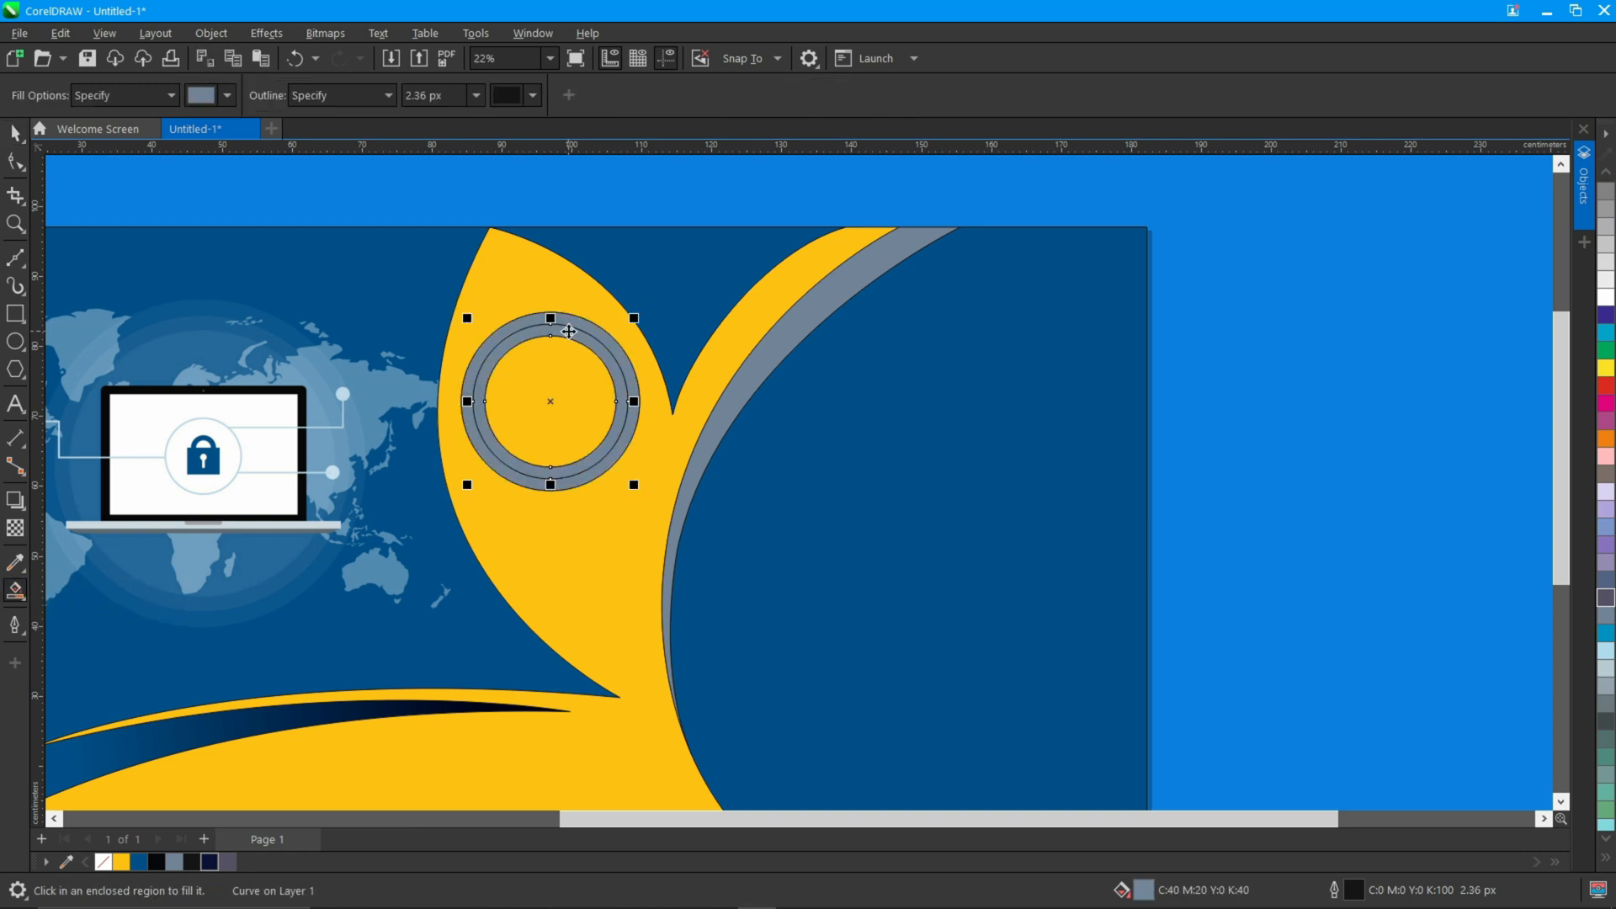
key("space")
scroll(1069, 358, "down", 2)
key("Escape")
- Import Network sequrity.jpg at its original size and move it to the page's upper edge
key("ctrl+i")
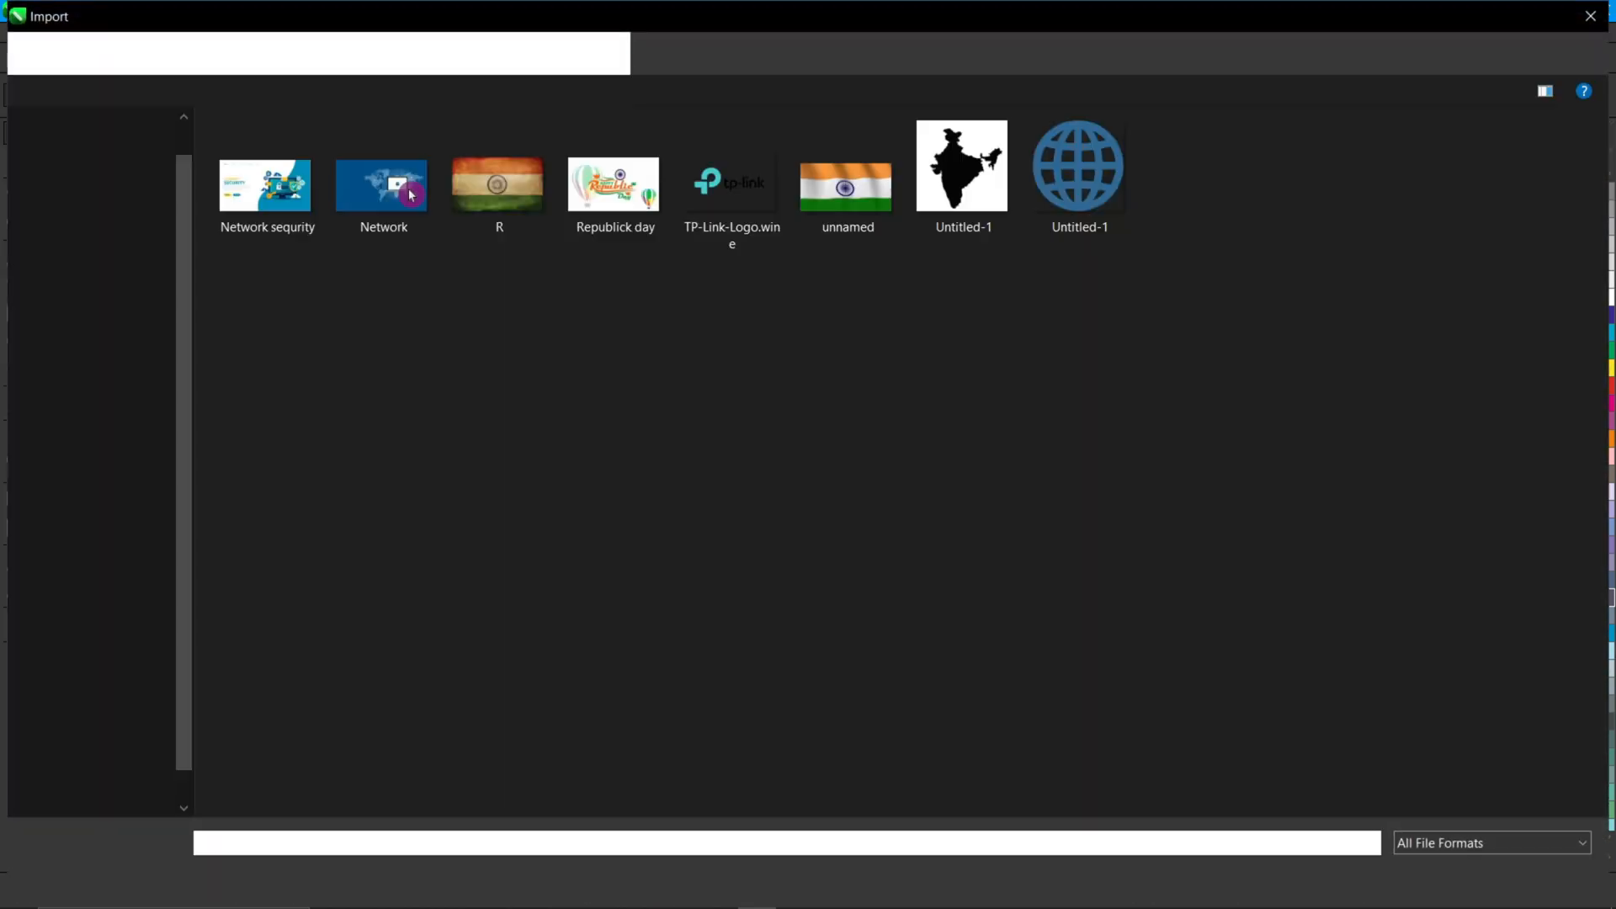
key("Escape")
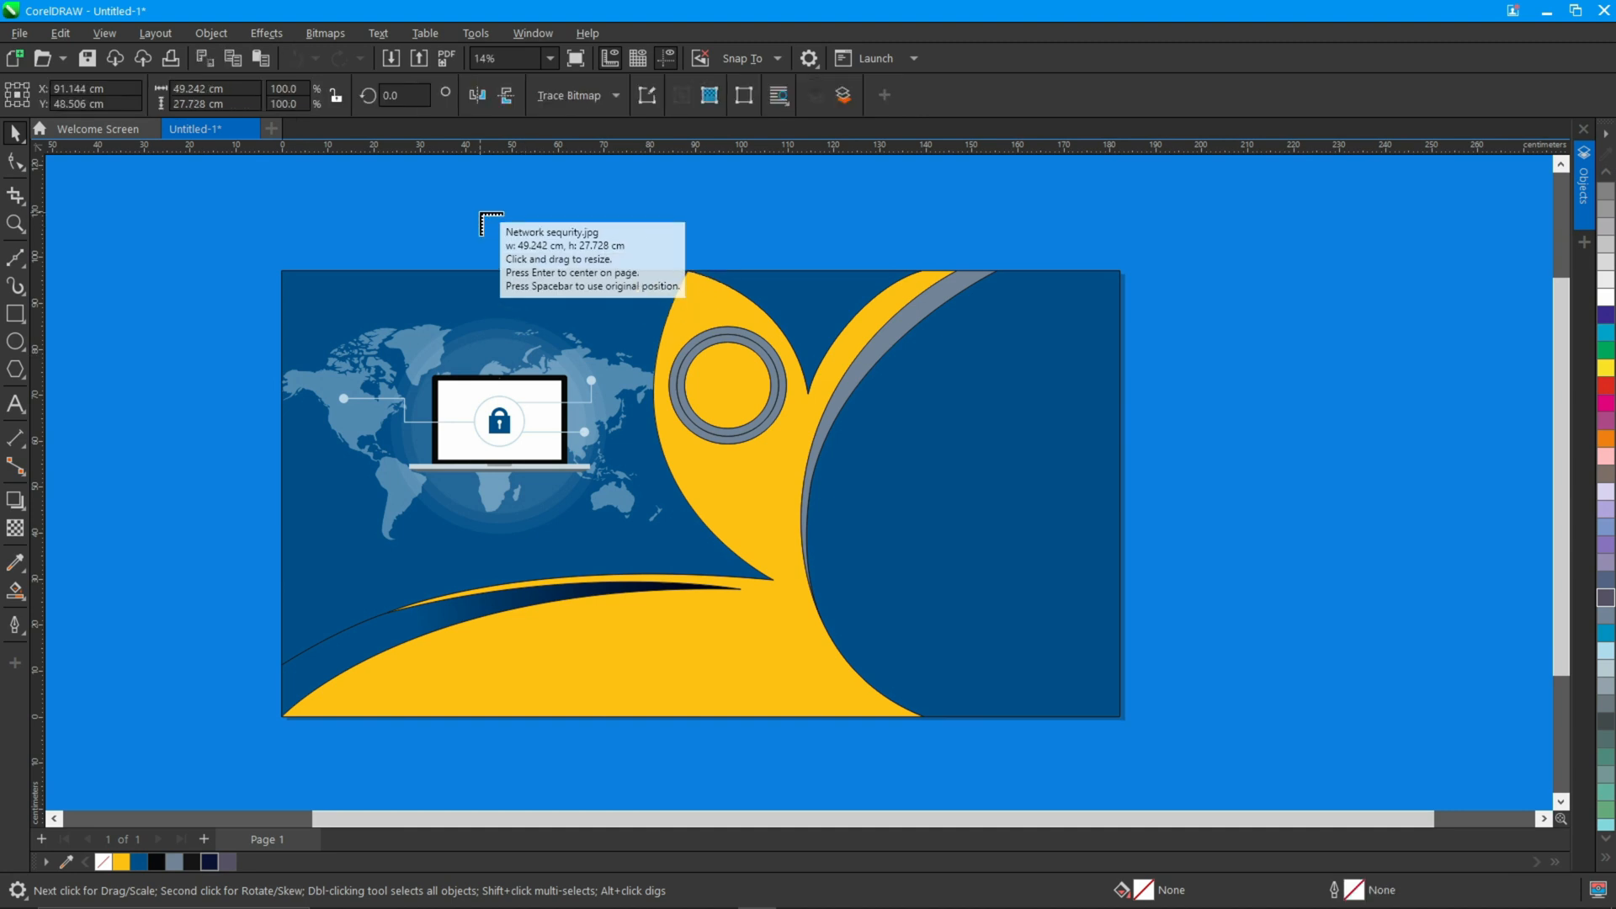
left_click(473, 207)
left_click_drag(589, 278, 527, 226)
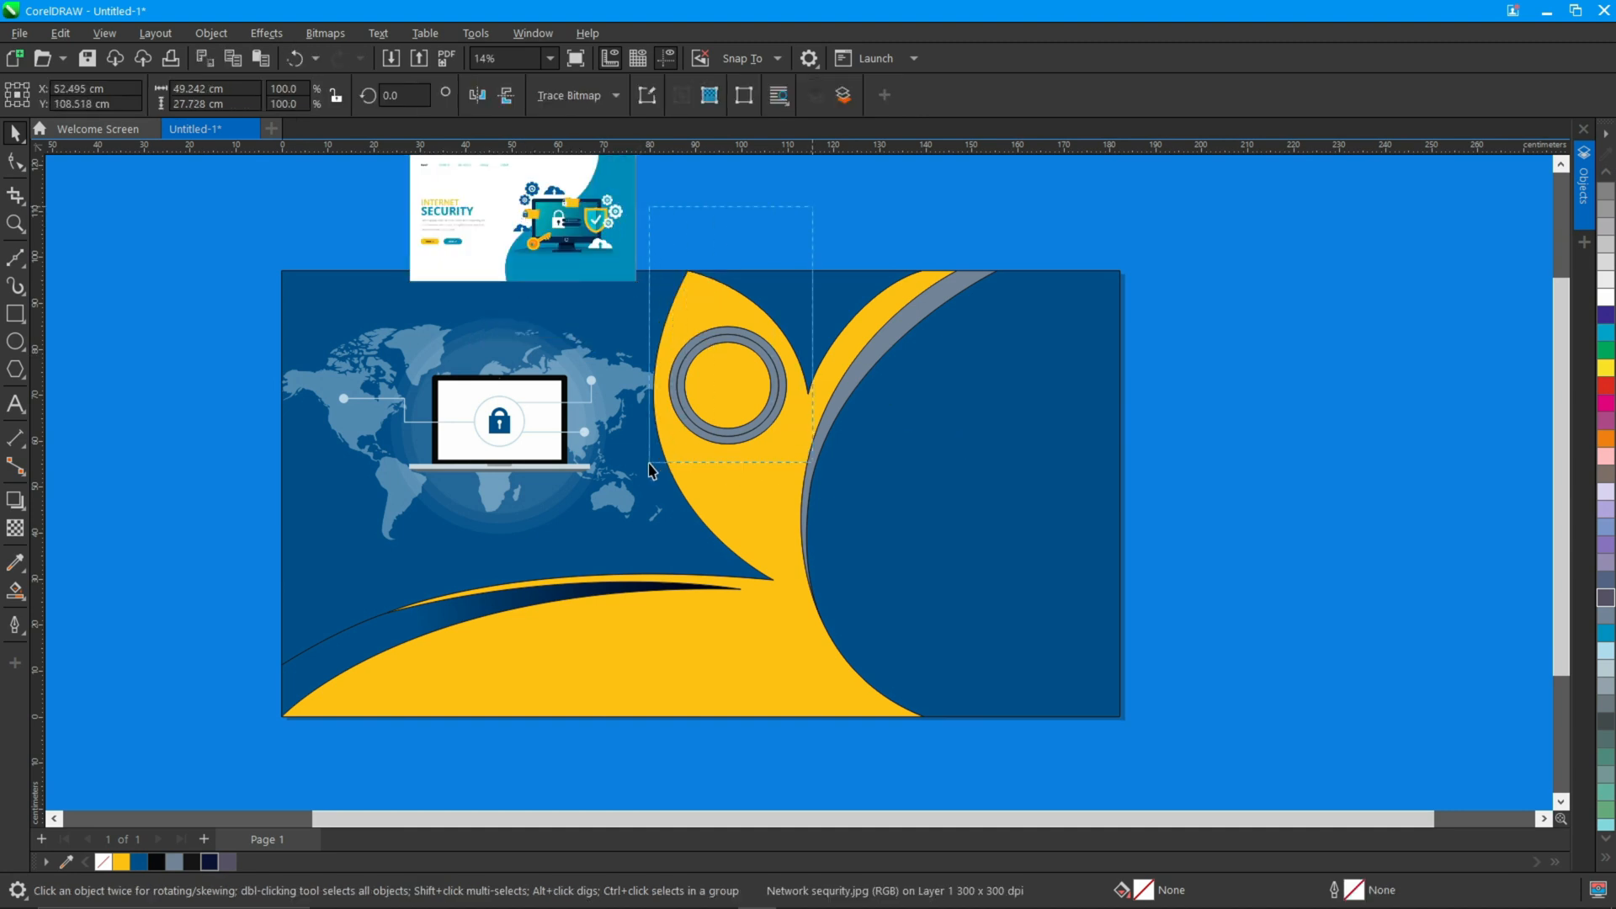
- Move the rings and circles above the page and delete the two outer ellipses, keeping the innermost circle and the rings
left_click_drag(652, 458, 795, 318)
left_click_drag(728, 398, 756, 219)
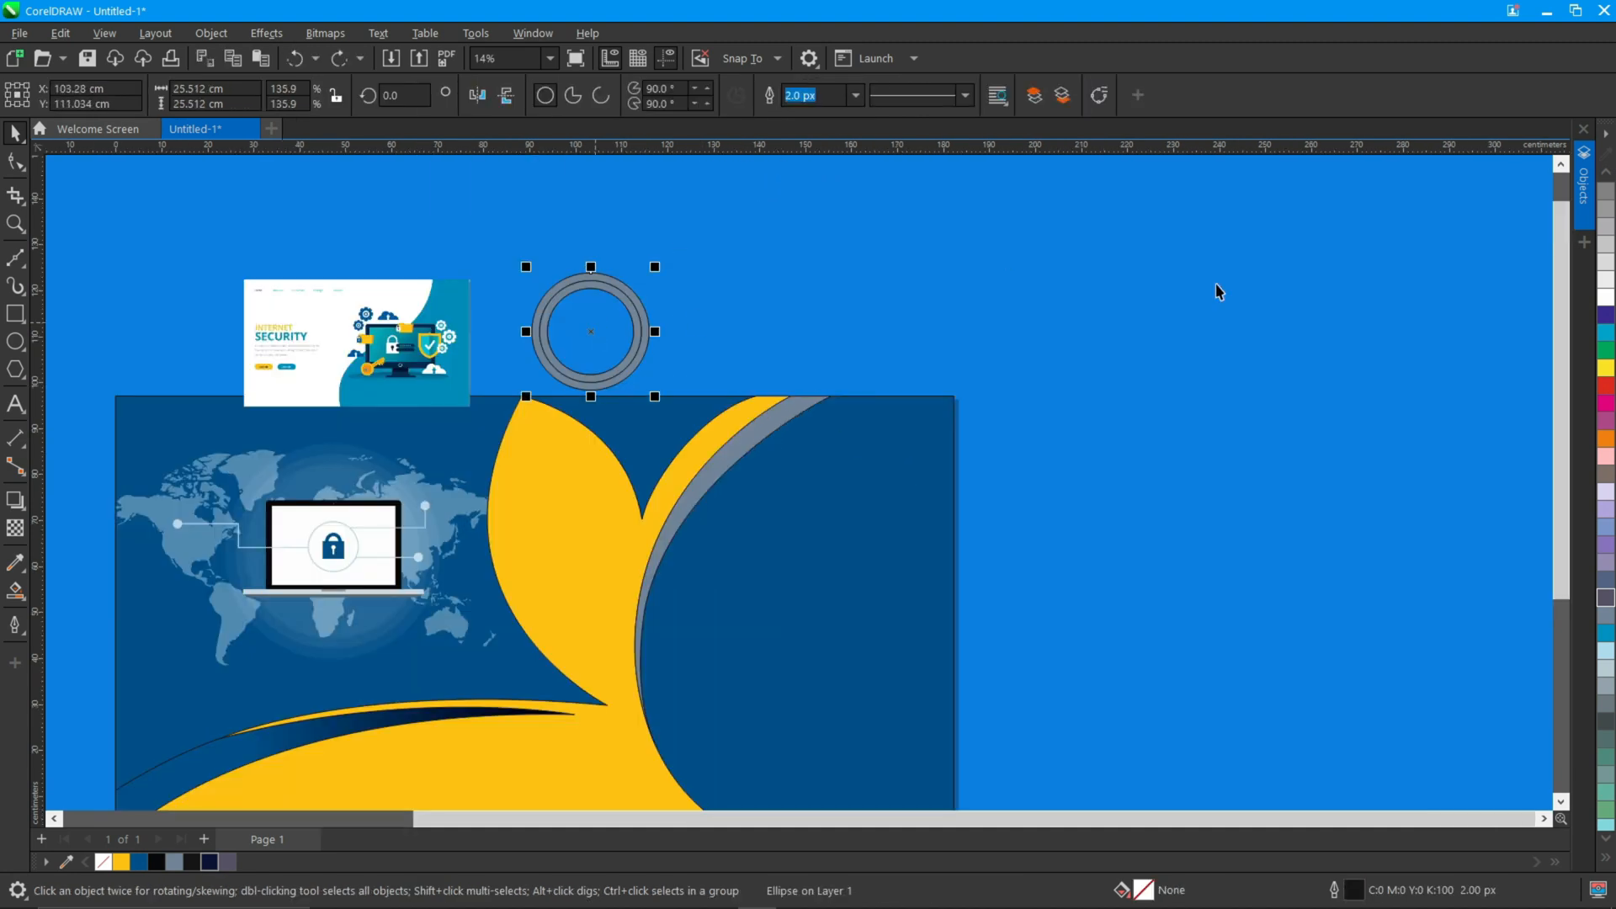
left_click(1581, 187)
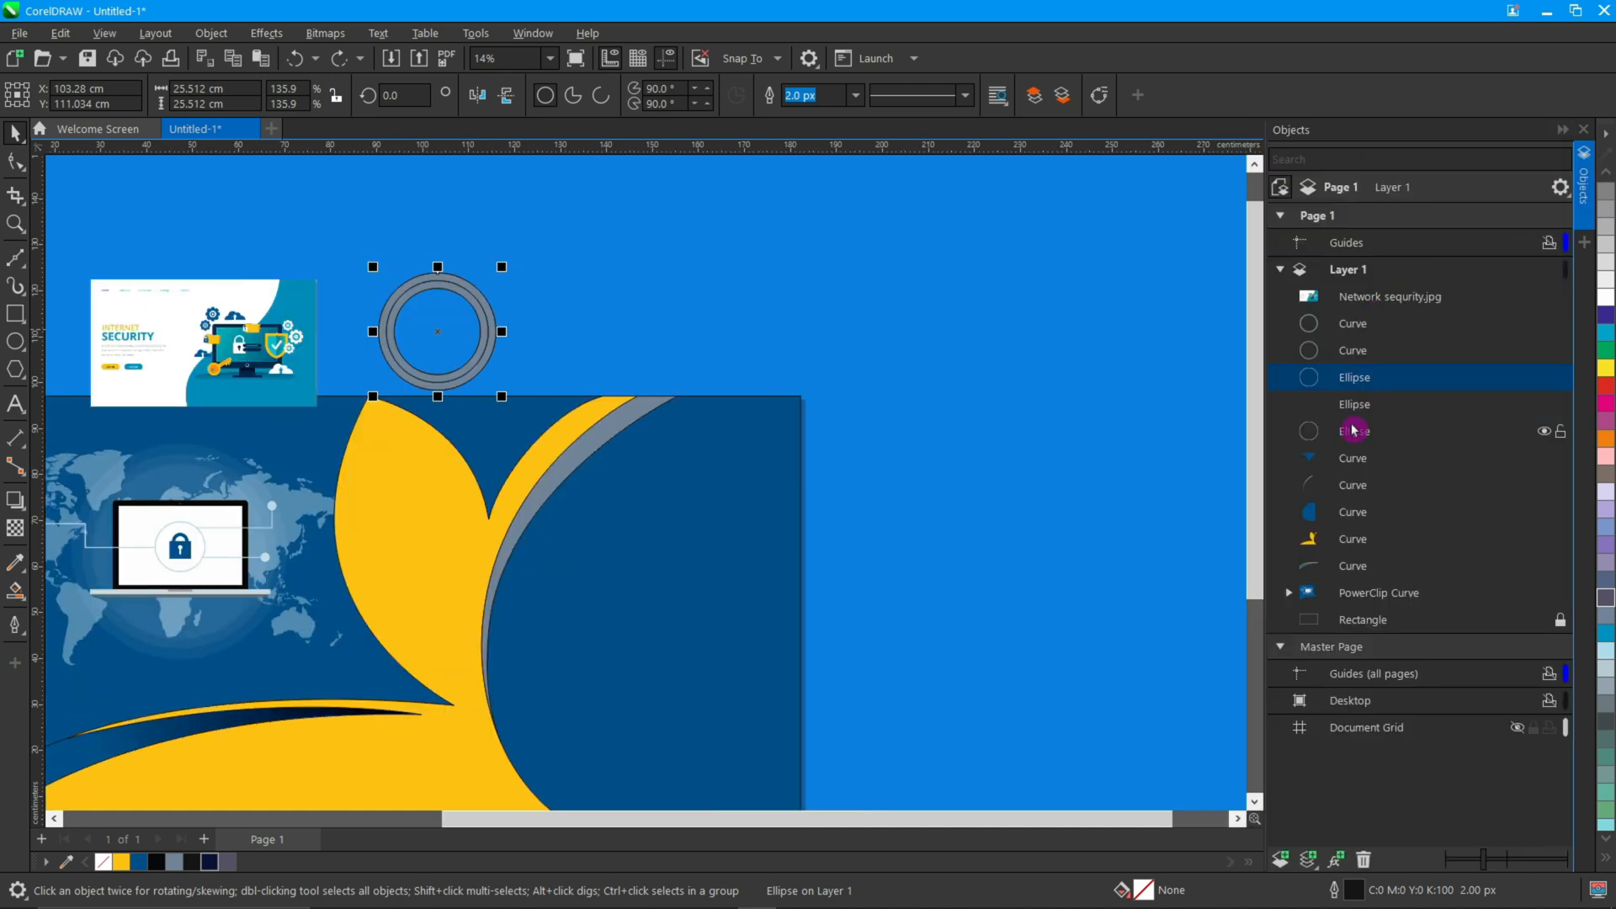
key("Delete")
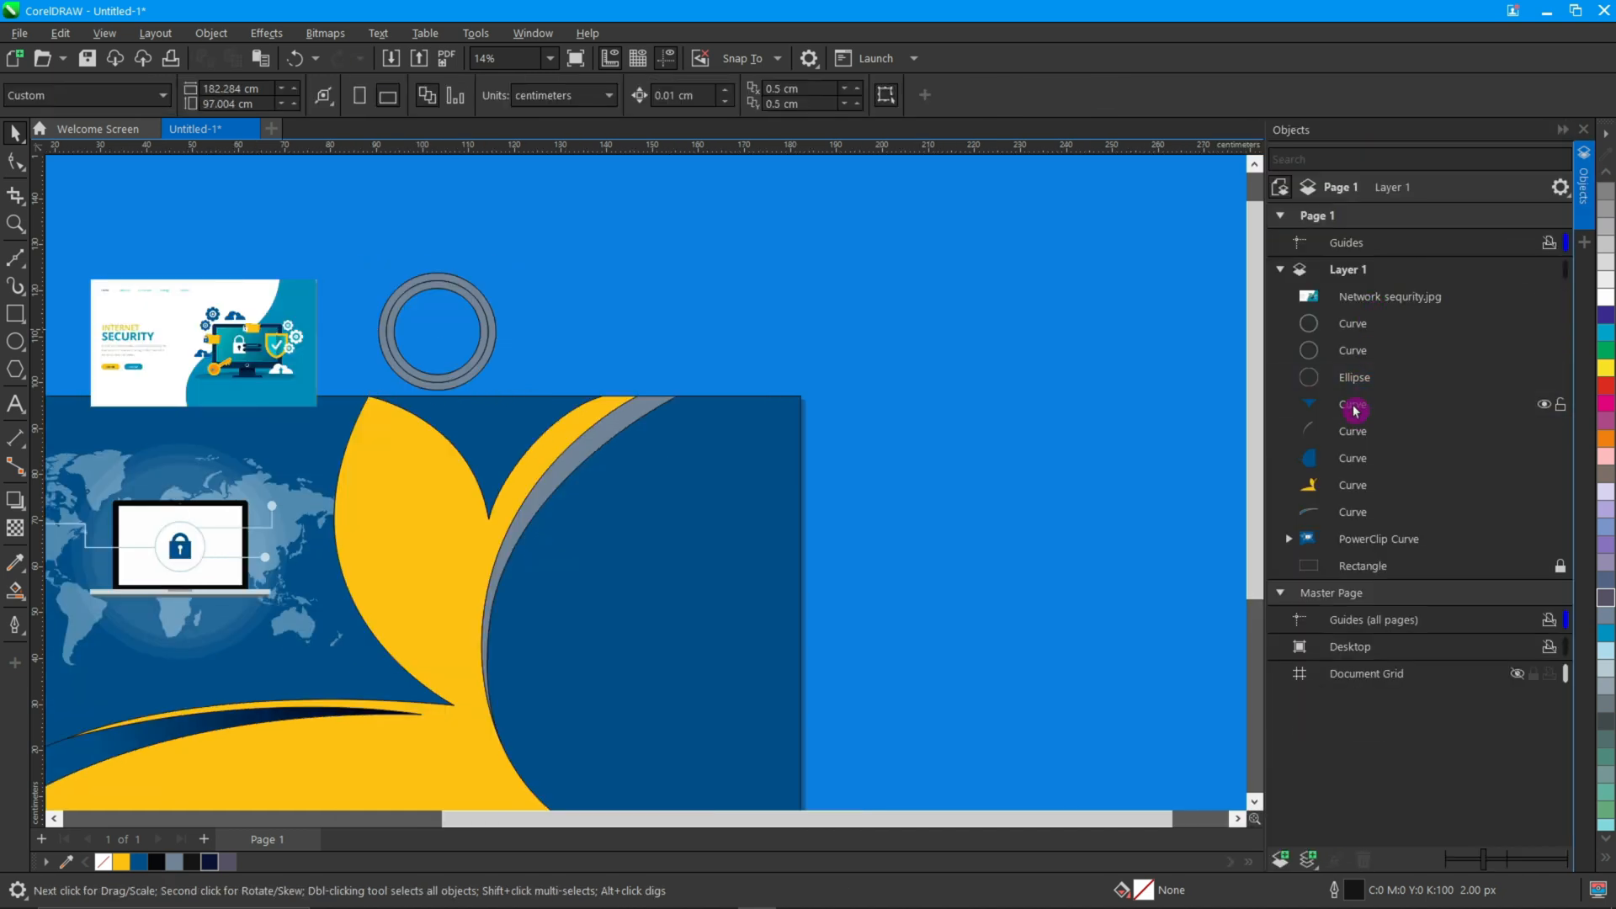
- PowerClip the Internet Security picture inside the innermost circle of the rings
right_click(305, 353)
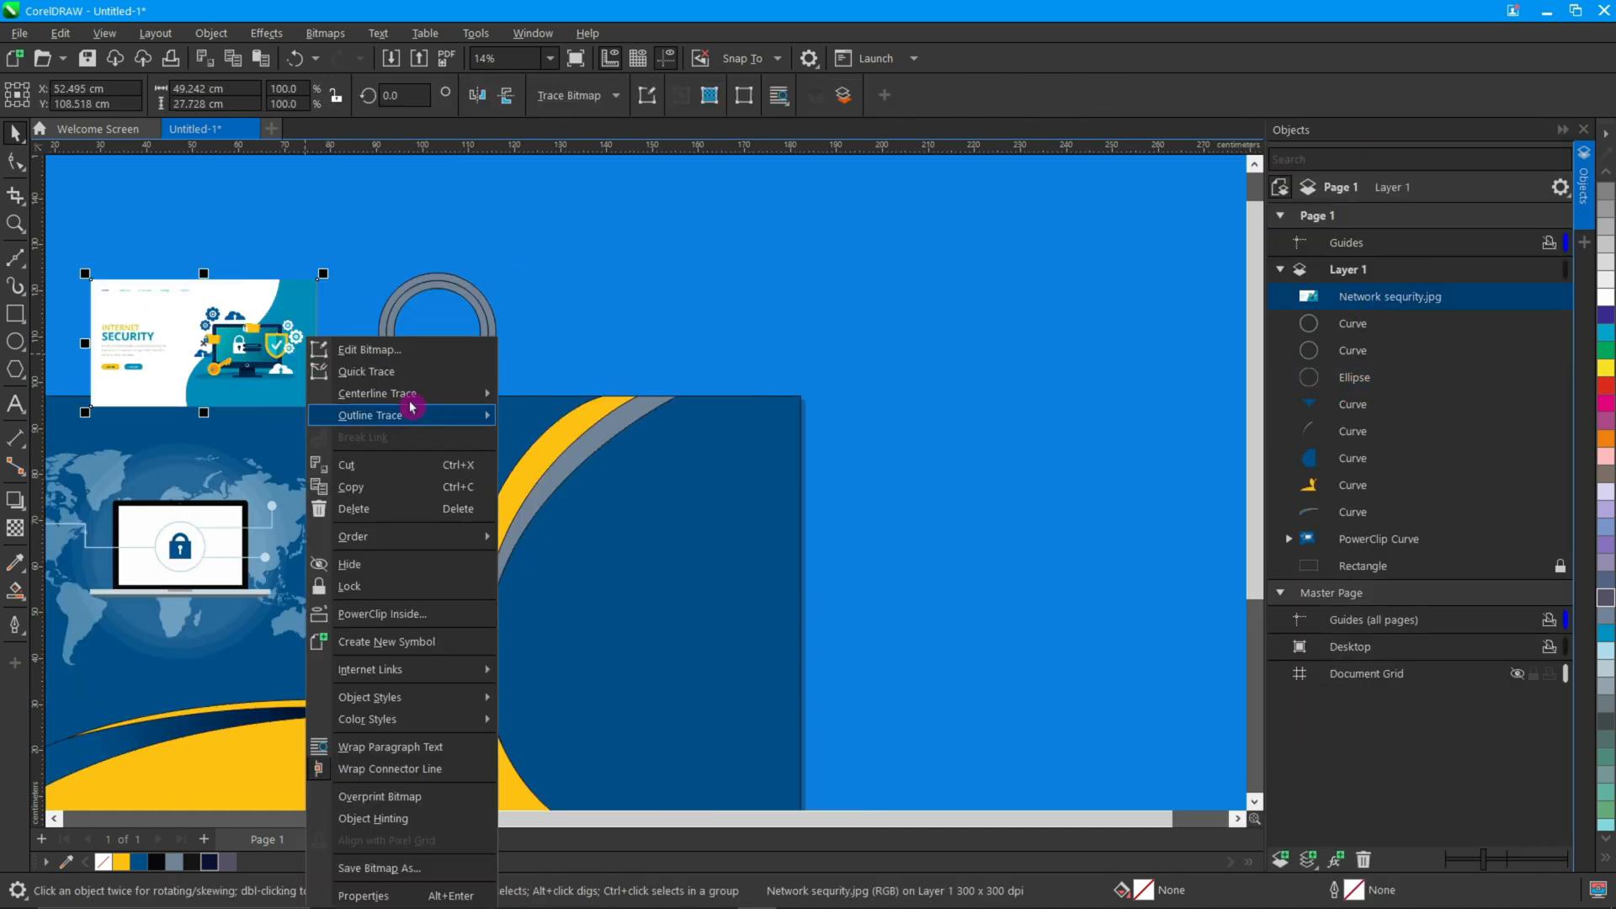
left_click(367, 614)
left_click(452, 319)
- Edit the circle's PowerClip contents, scaling the Internet Security picture to 79.7% and positioning its computer illustration within the circle
left_click(117, 177)
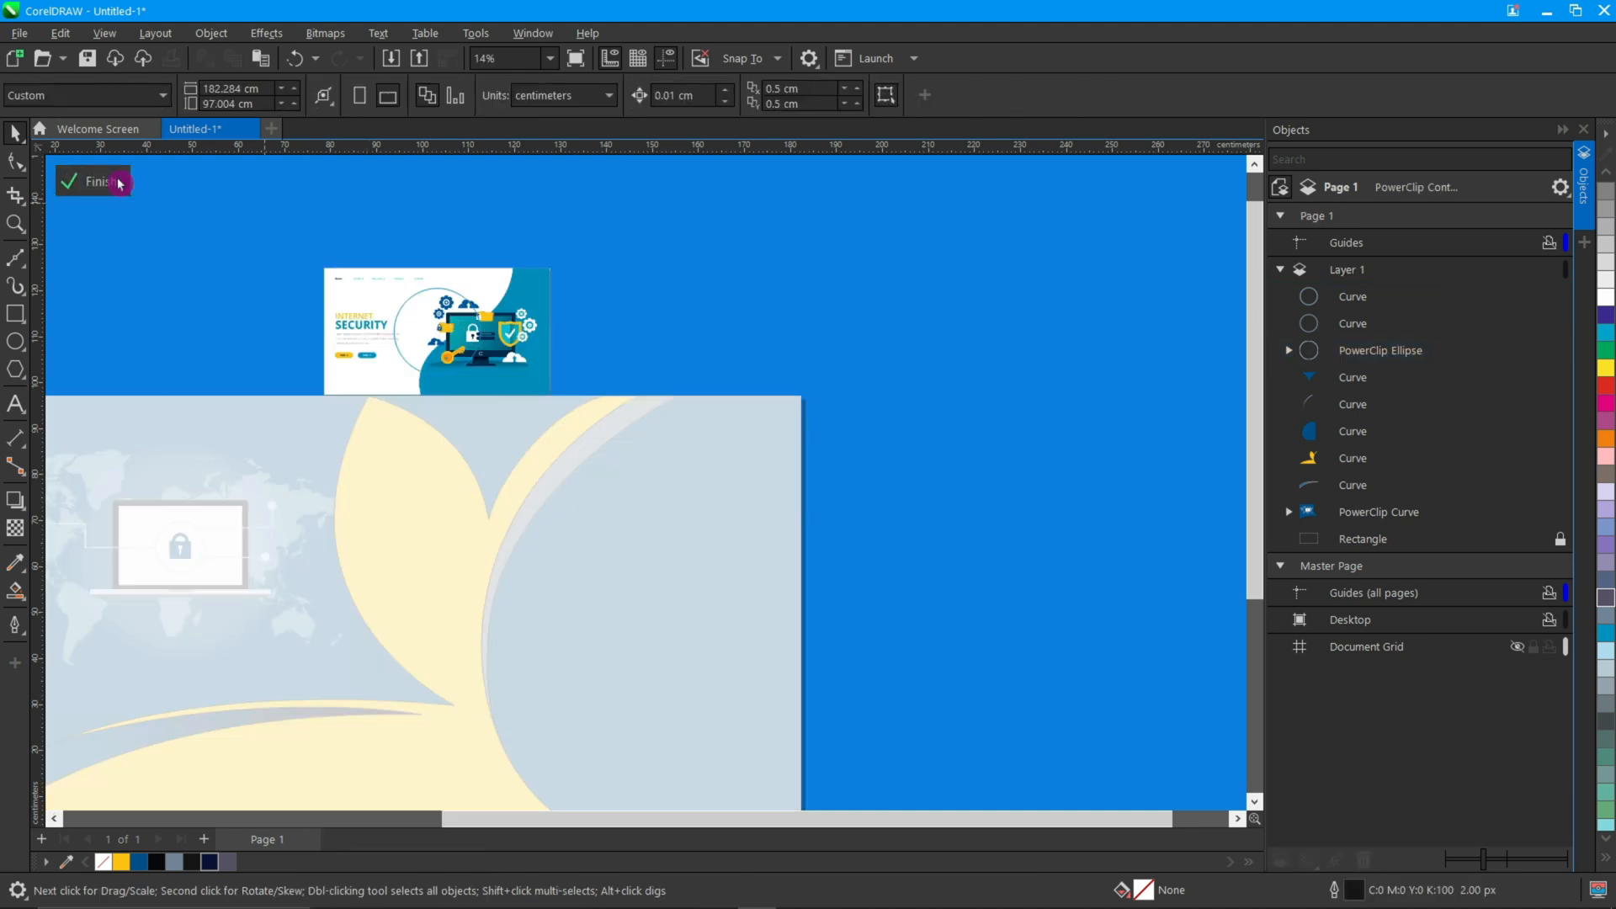
left_click(439, 327)
scroll(440, 327, "up", 1)
left_click_drag(555, 367, 475, 367)
left_click_drag(530, 440, 502, 419)
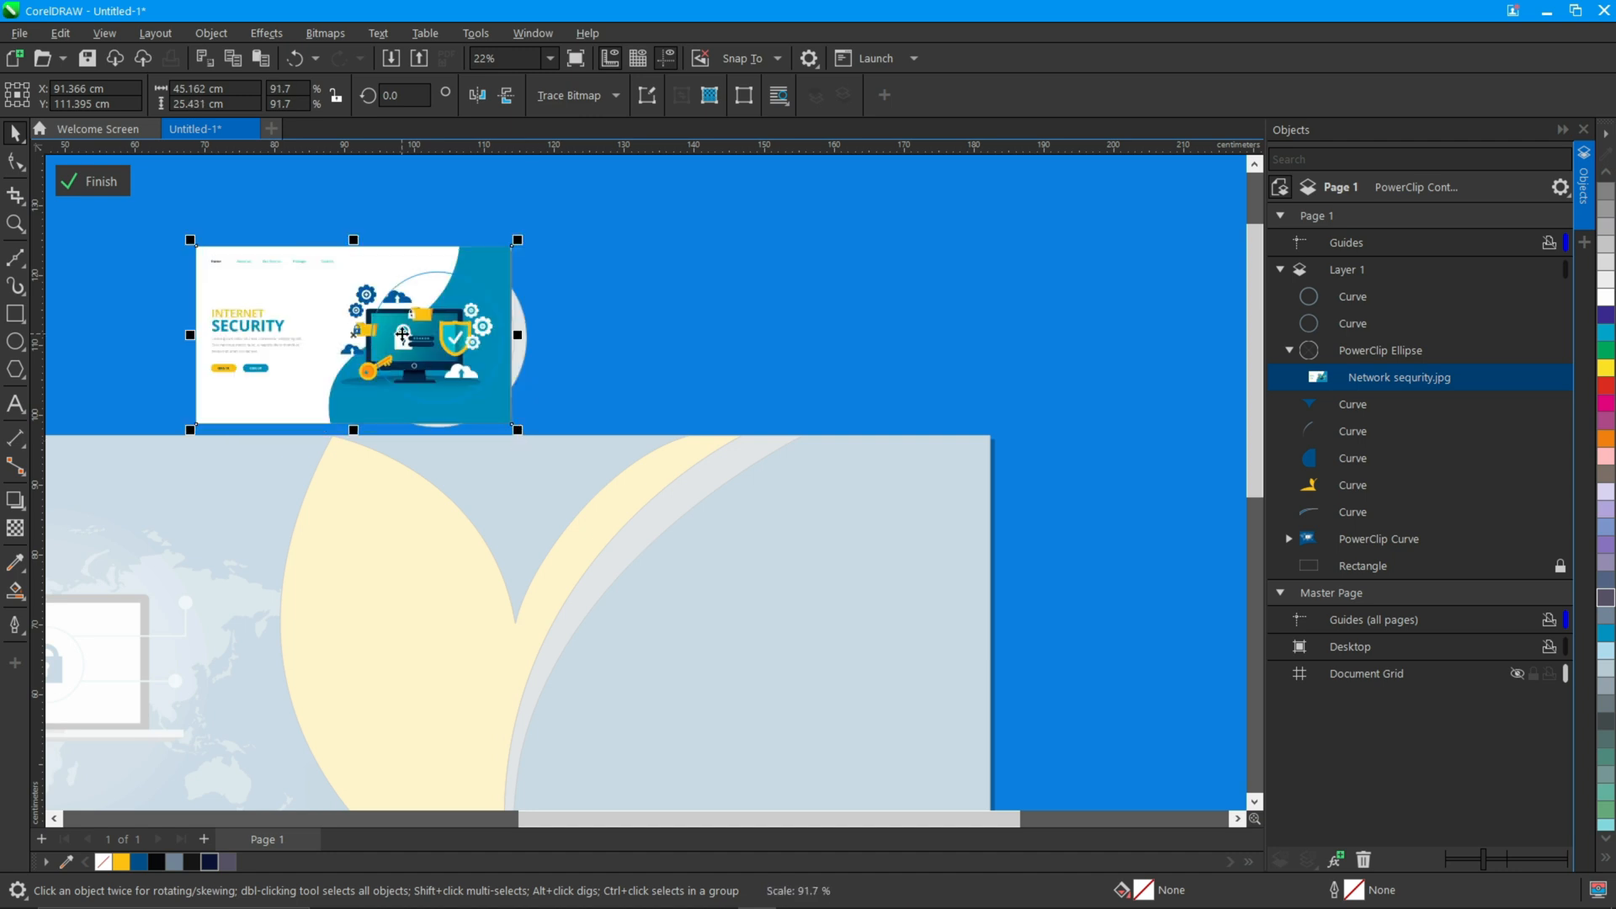
scroll(421, 334, "up", 1)
left_click_drag(421, 333, 423, 333)
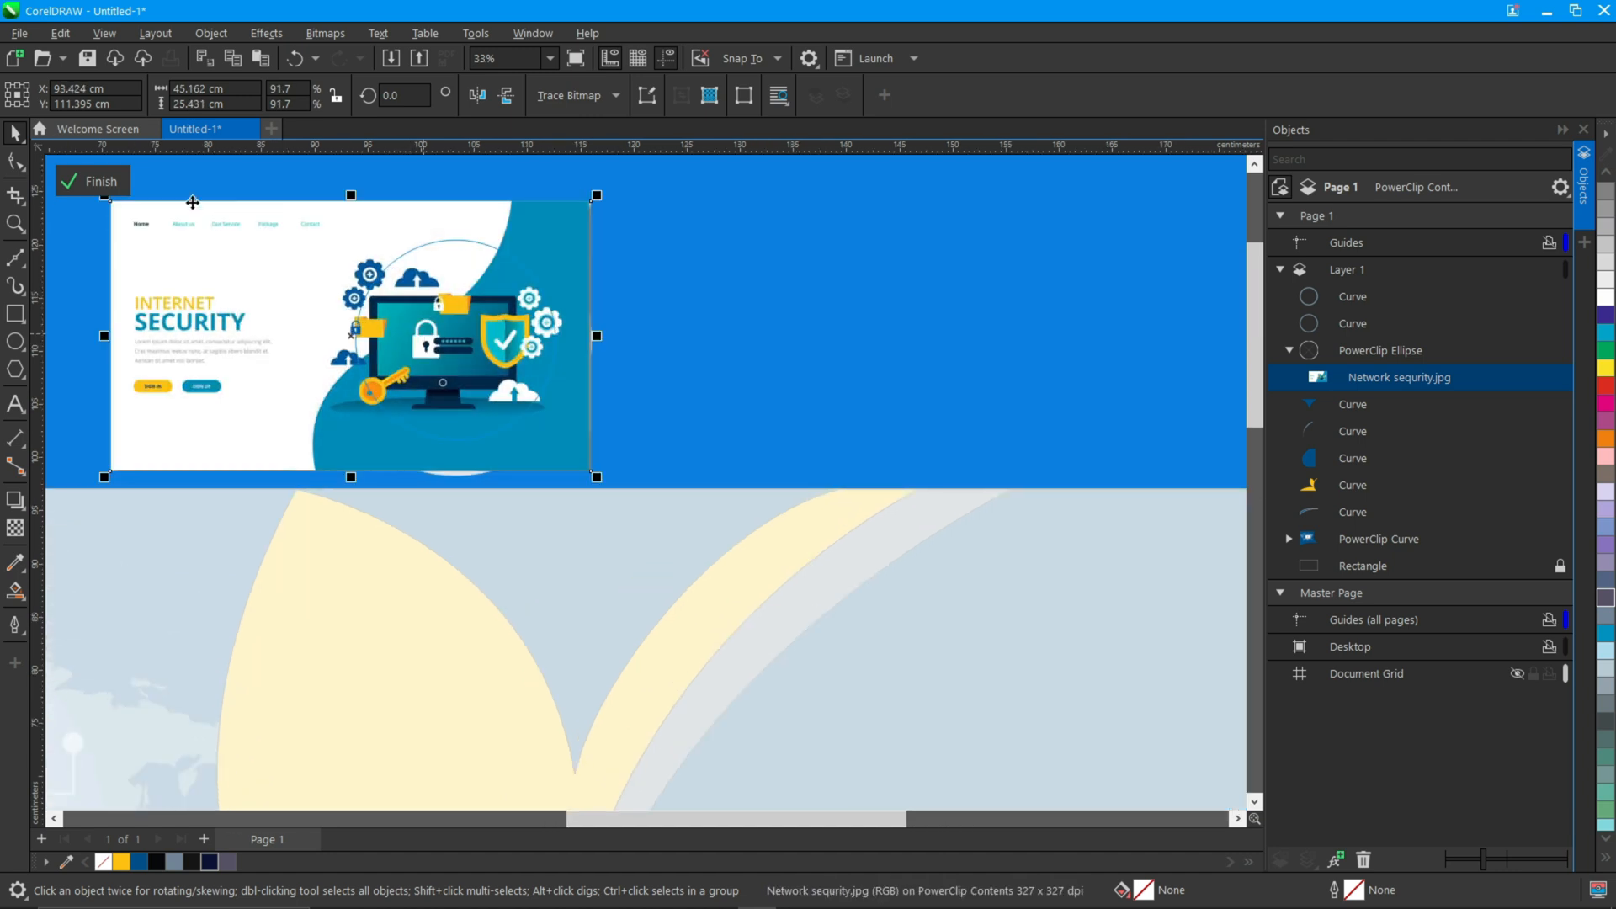
left_click_drag(597, 479, 577, 462)
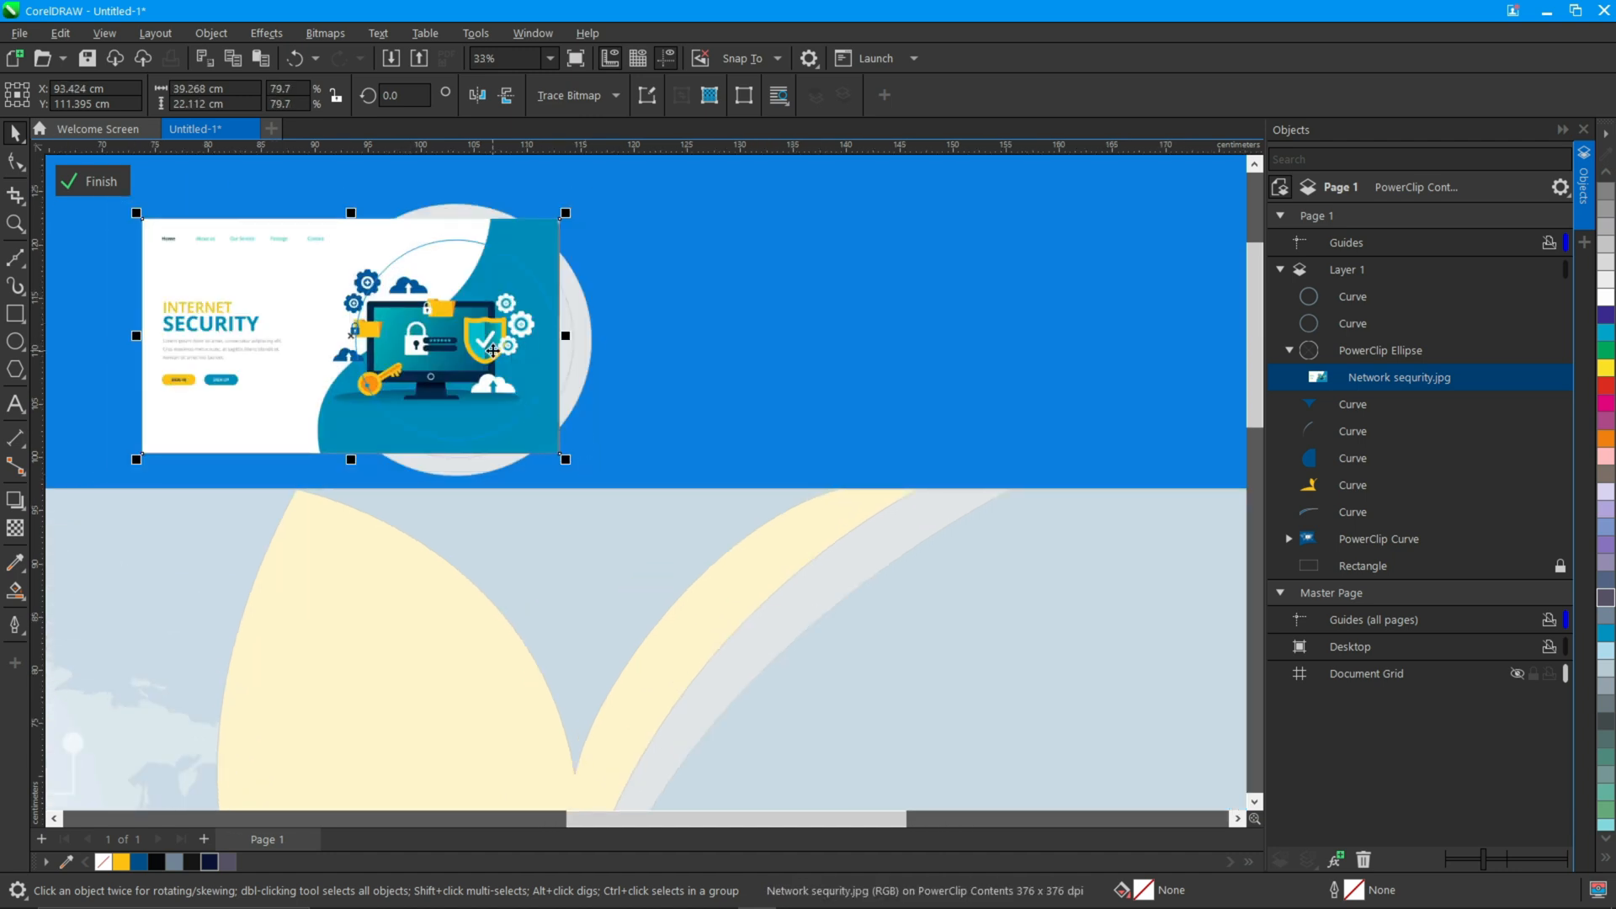
left_click_drag(505, 350, 511, 359)
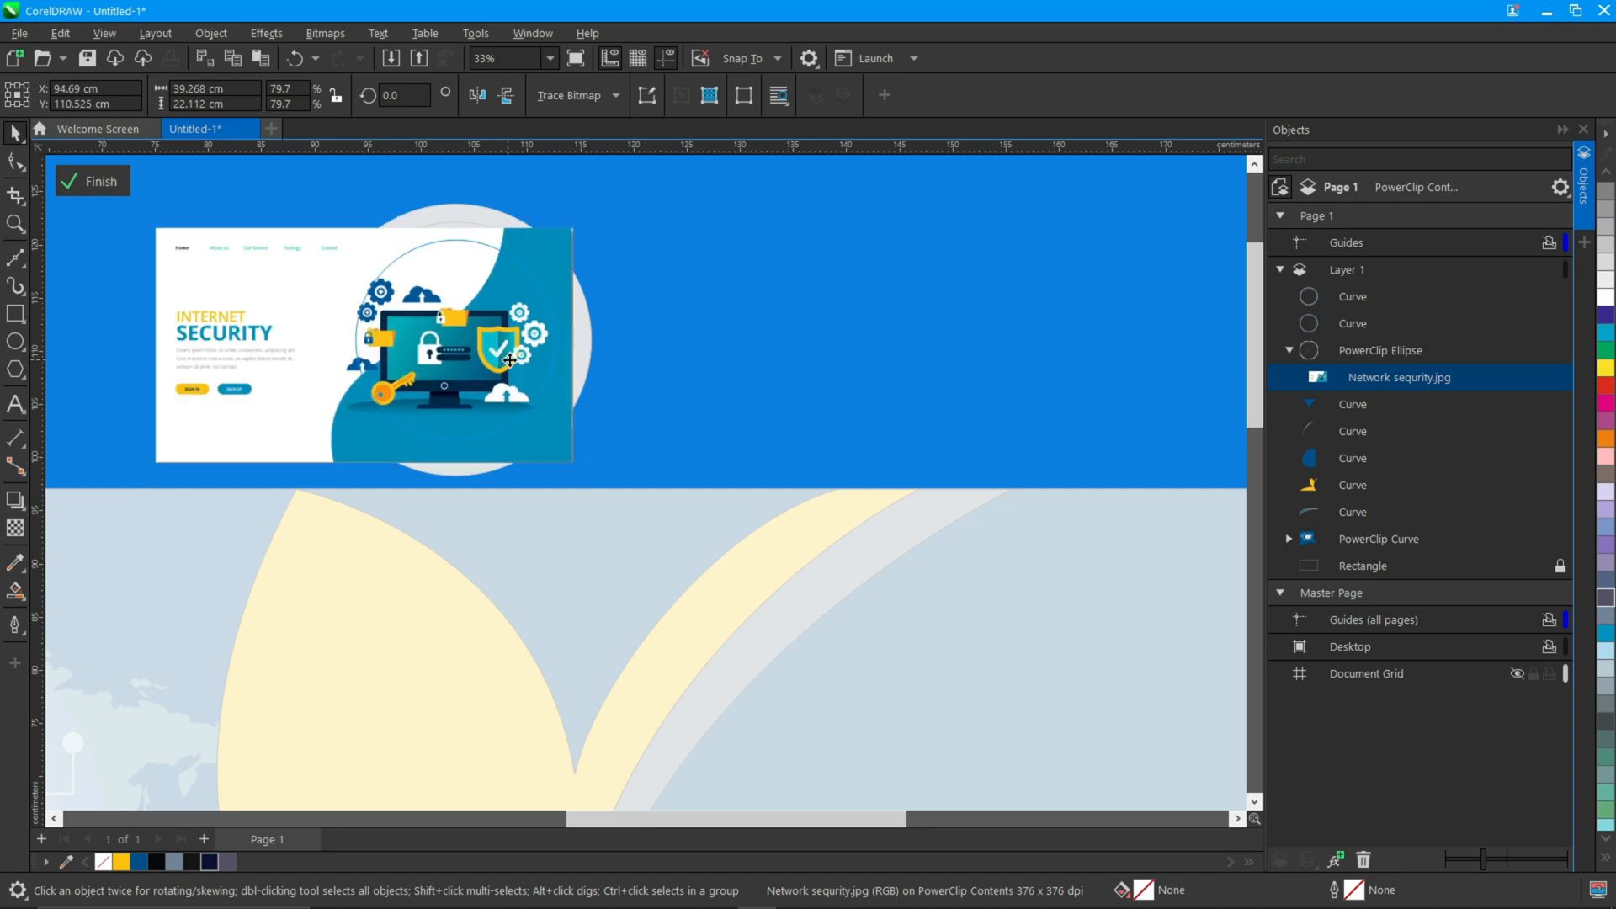
left_click(84, 181)
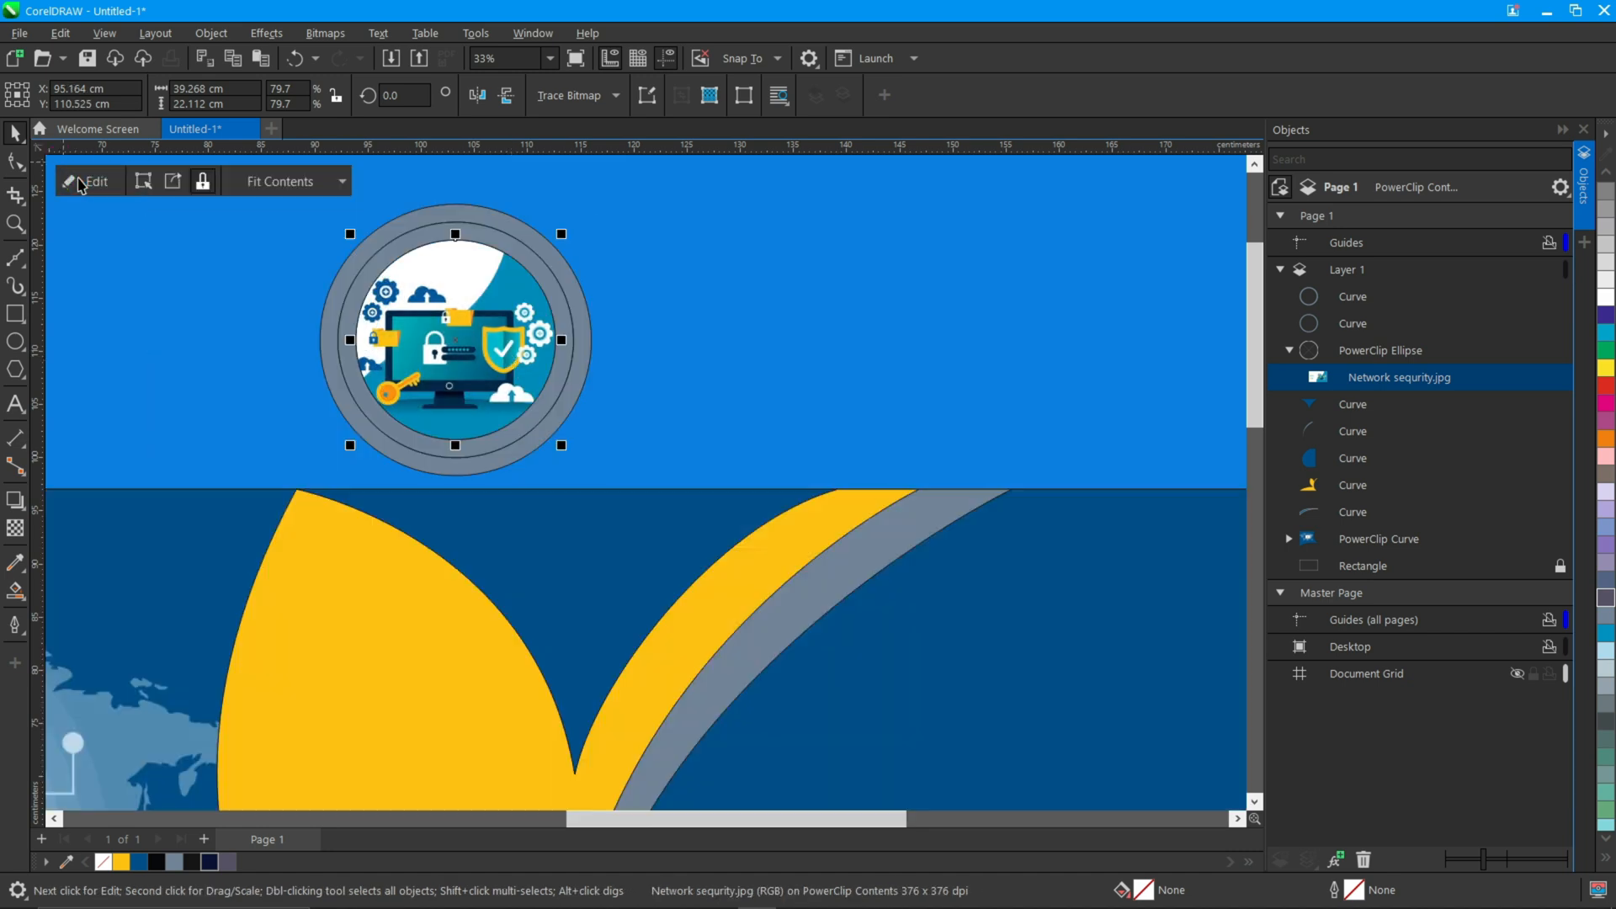
left_click(244, 236)
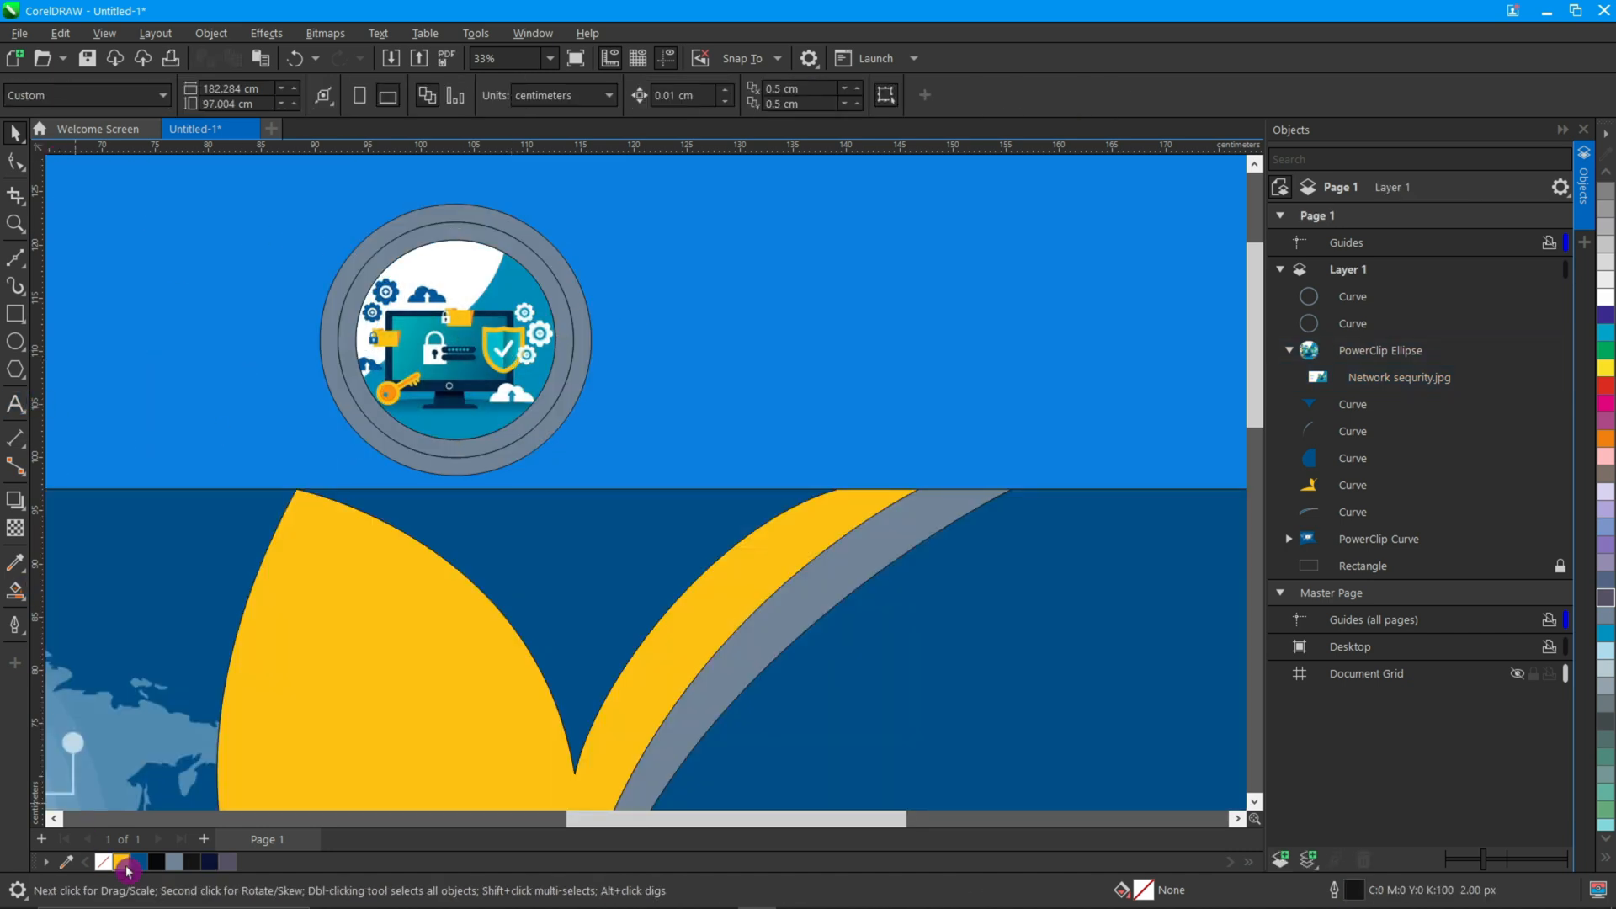
- Fill the outer ring yellow and the inner ring black, and group both rings with the picture circle
left_click_drag(519, 450, 519, 450)
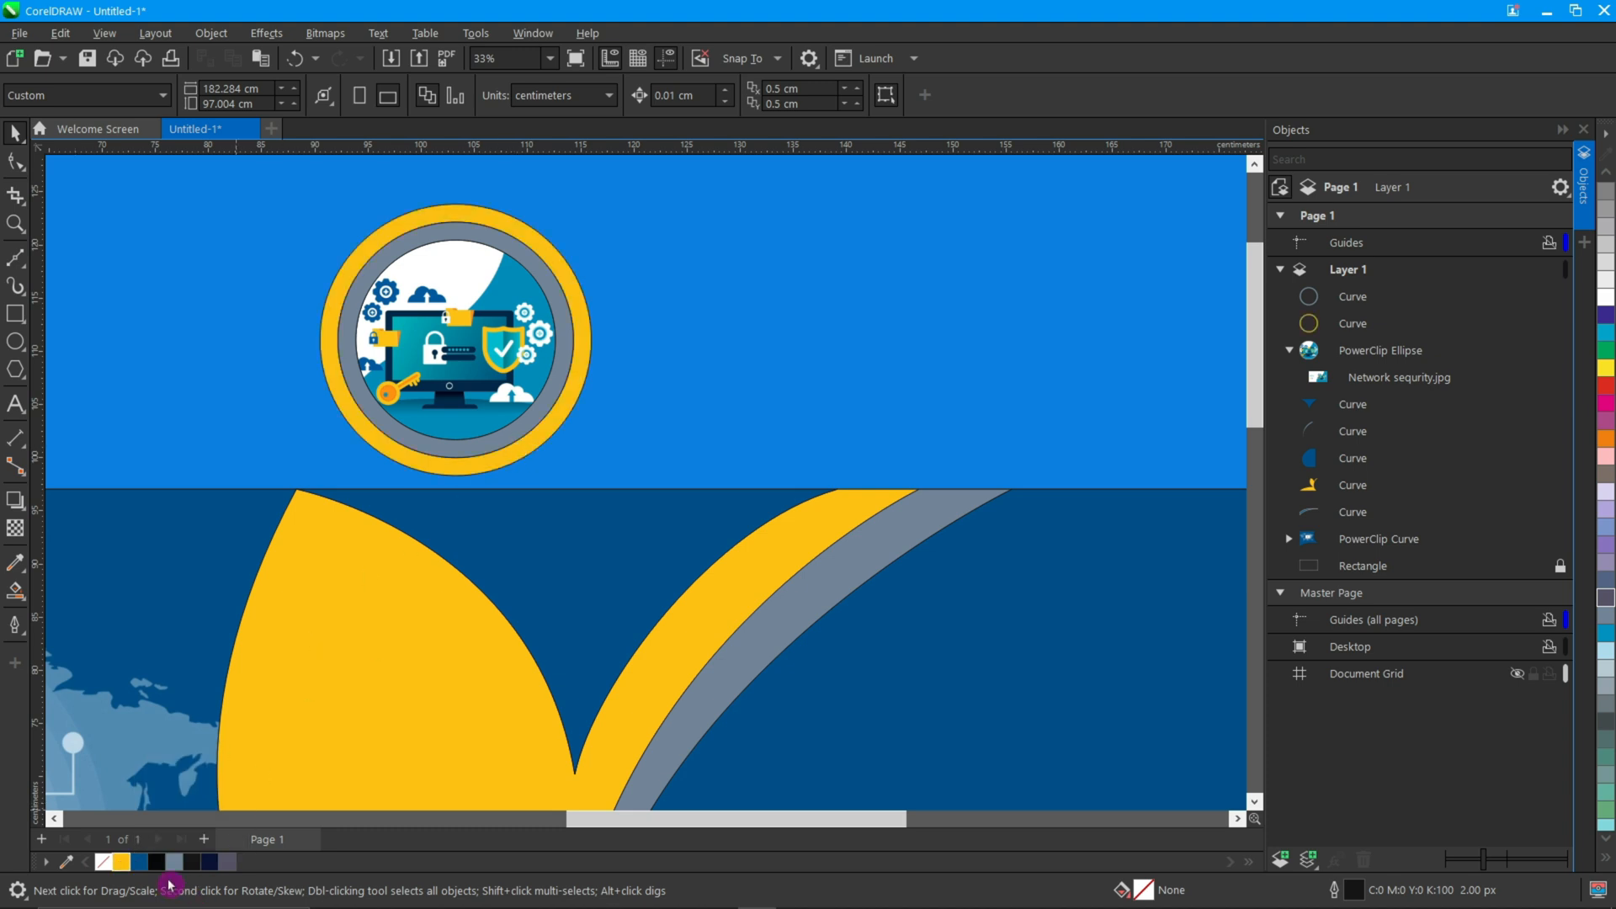
left_click_drag(156, 861, 472, 445)
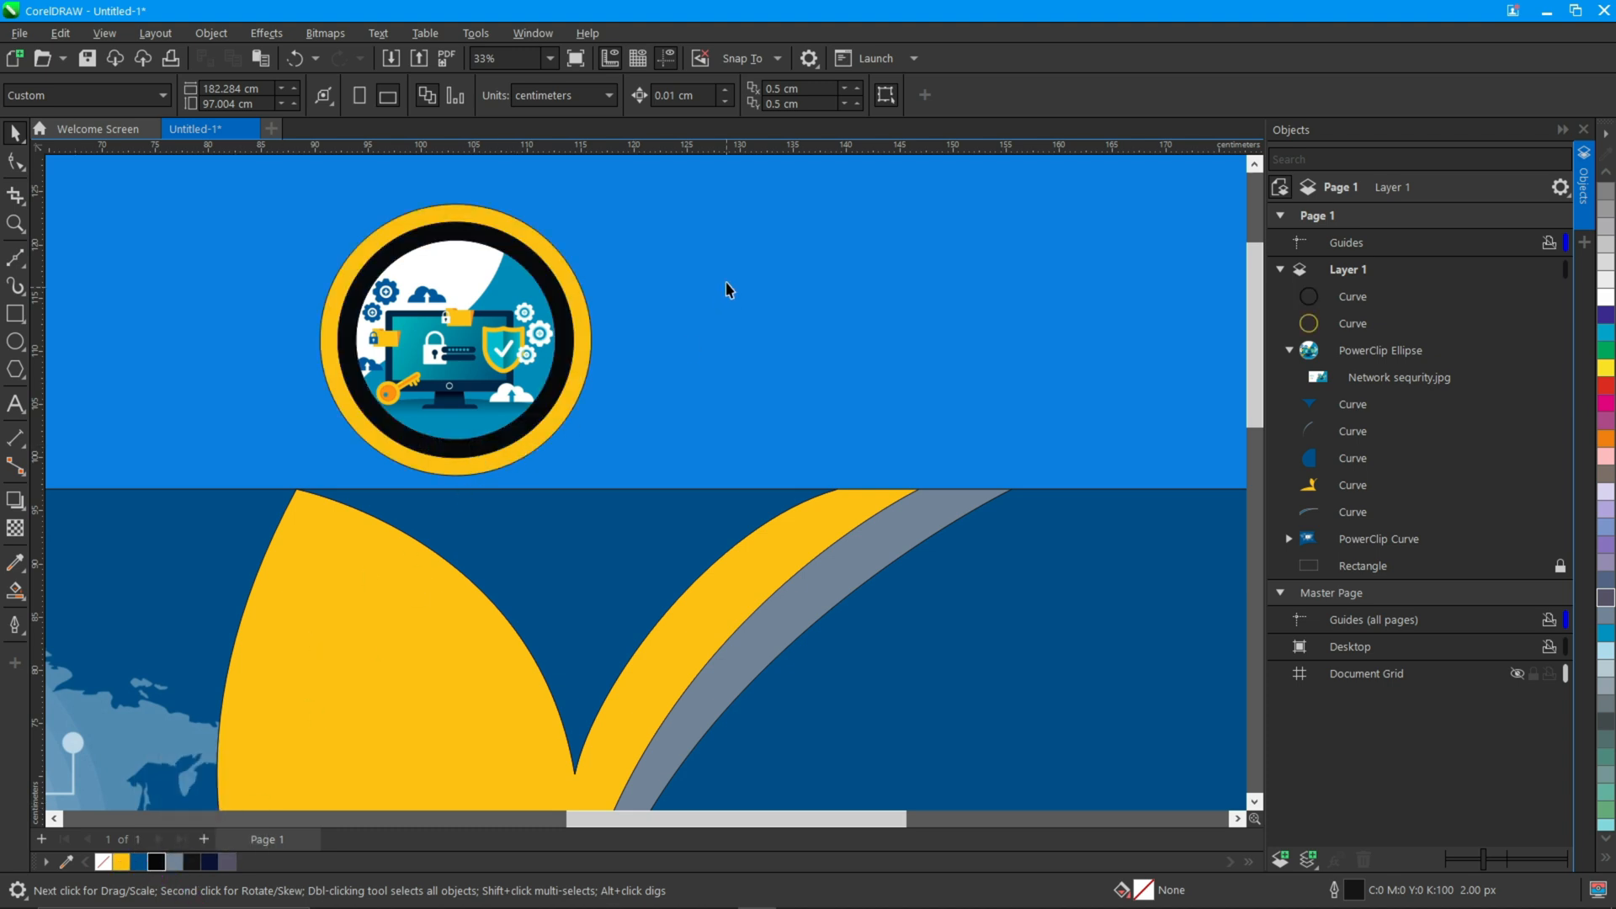
left_click_drag(600, 470, 600, 470)
right_click(441, 337)
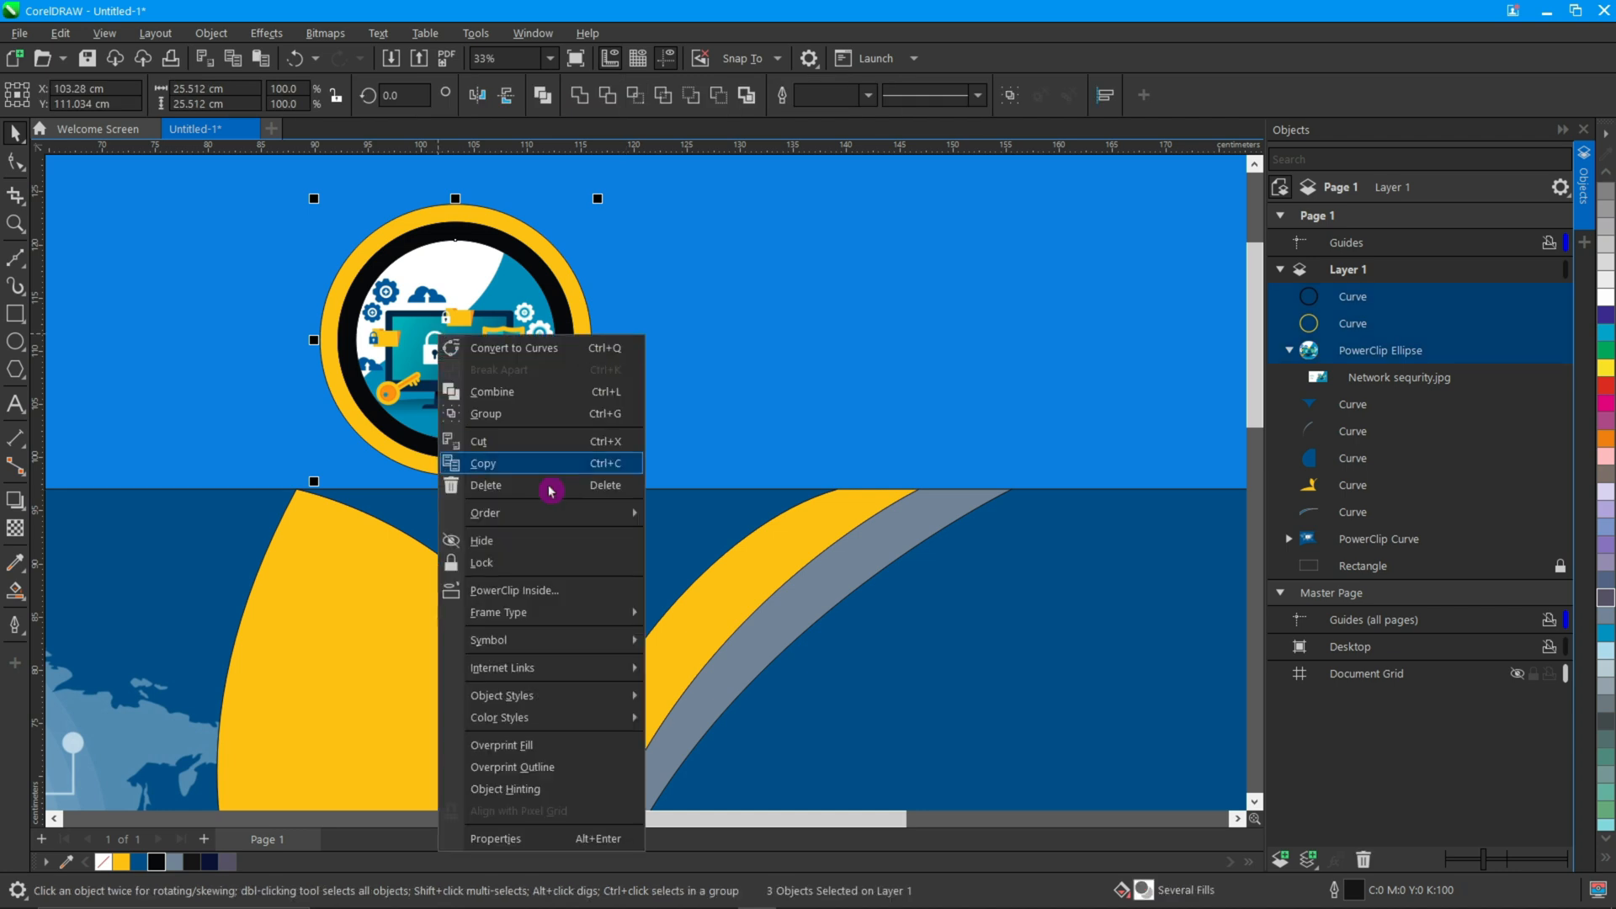
left_click(514, 414)
key("Escape")
- Move the ringed picture group onto the upper part of the yellow leaf shape
scroll(601, 392, "down", 2)
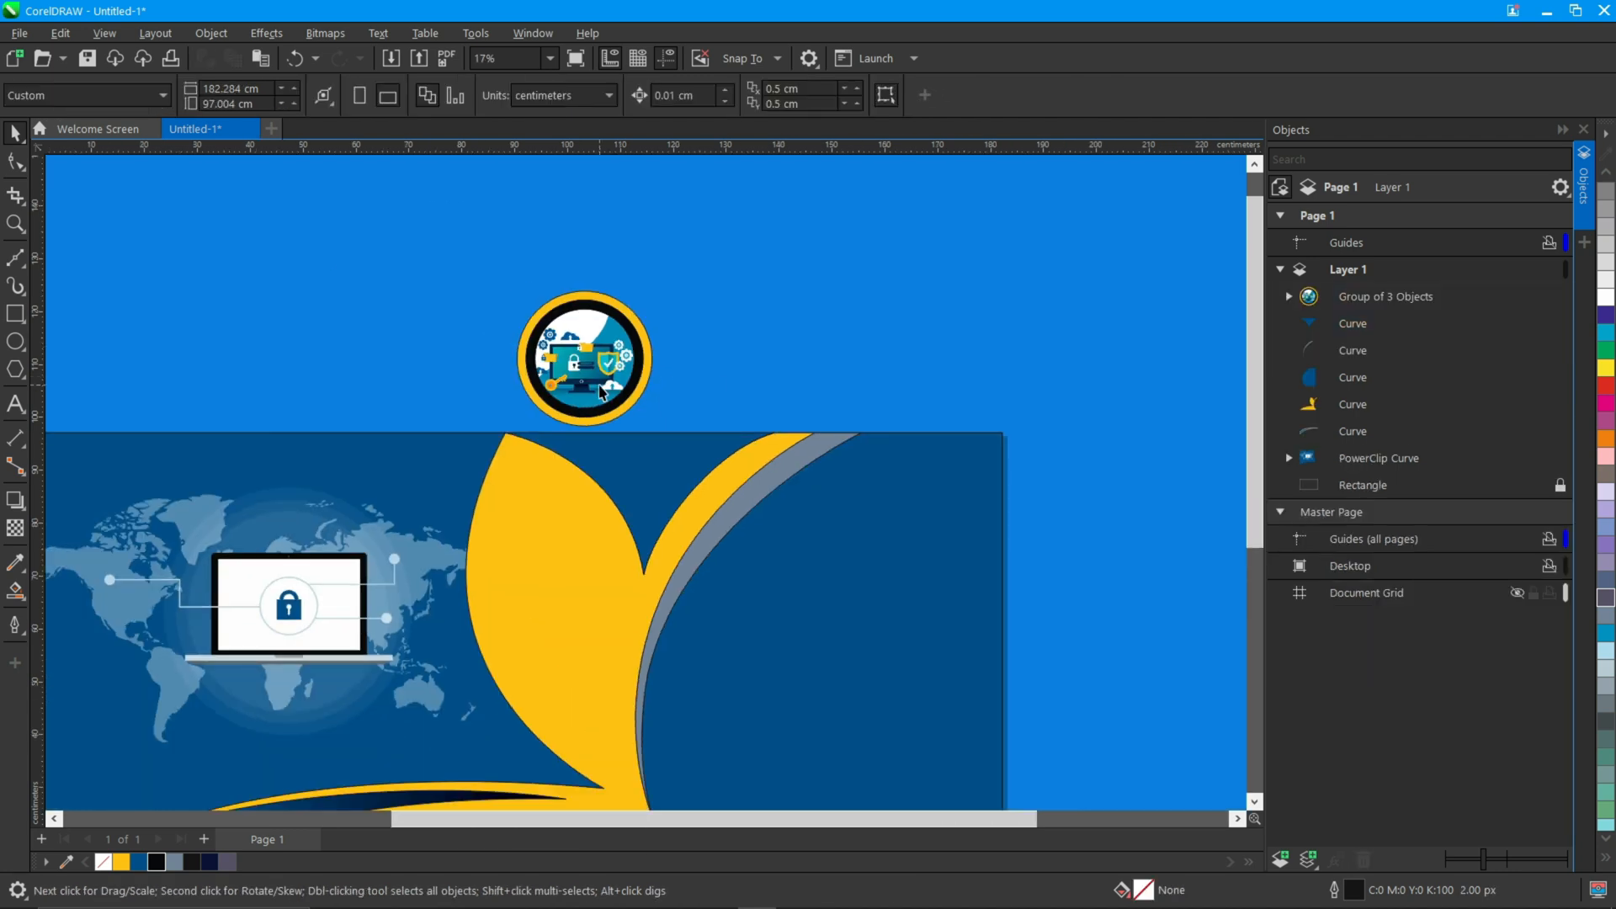
left_click_drag(579, 355, 547, 573)
scroll(547, 572, "down", 2)
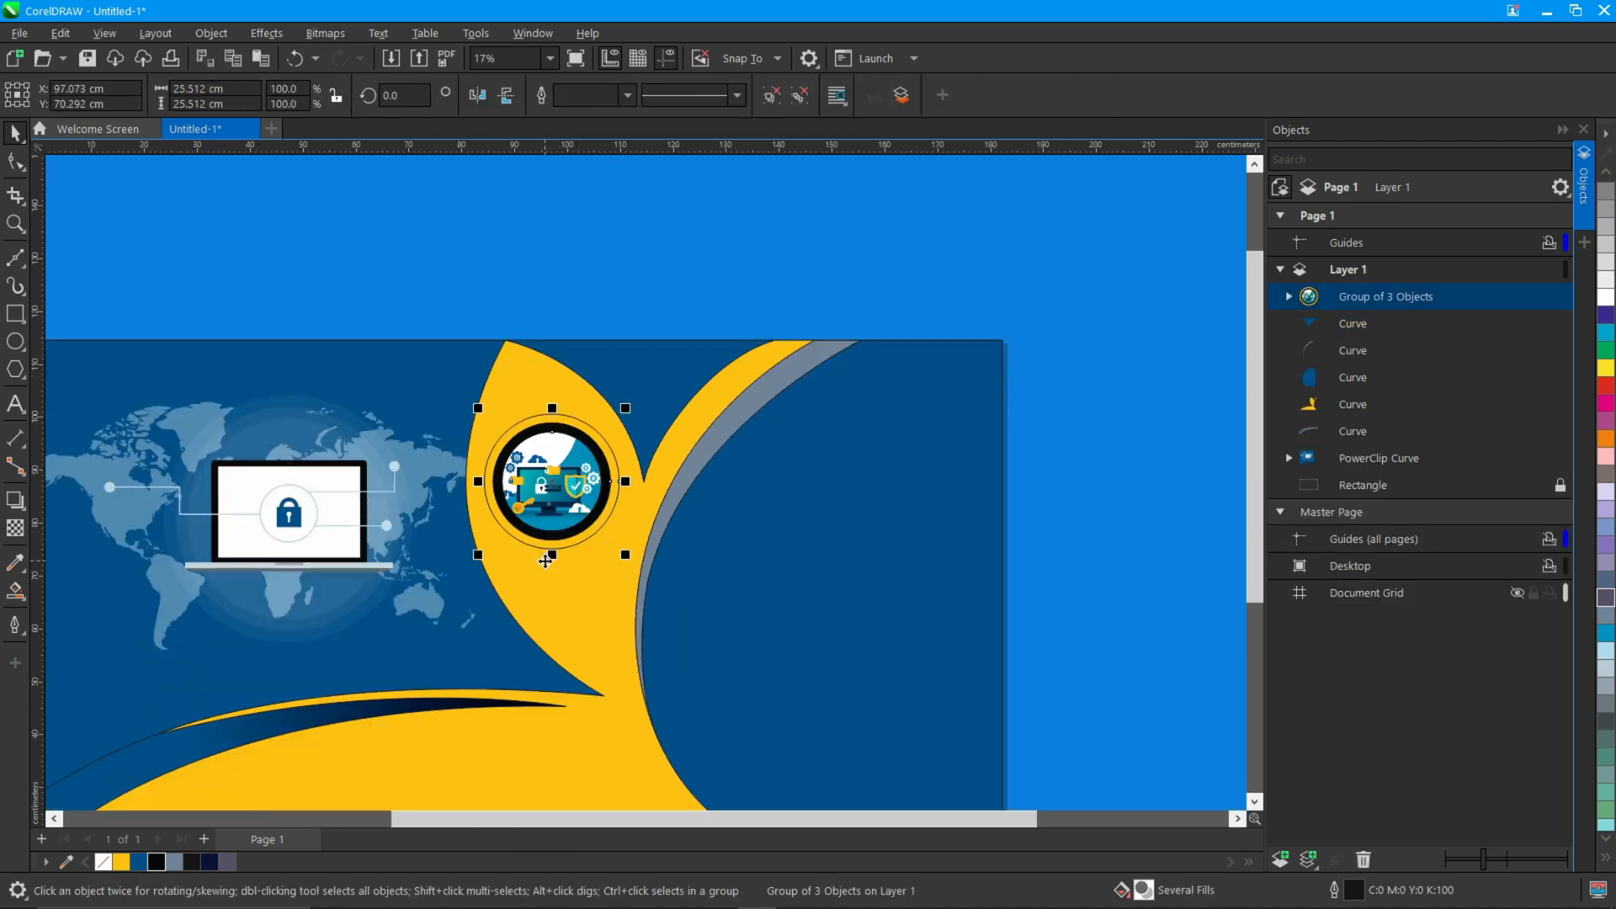
left_click(371, 242)
- Fill the thin grey curved band beside the right-hand yellow curve with black
scroll(371, 242, "down", 1)
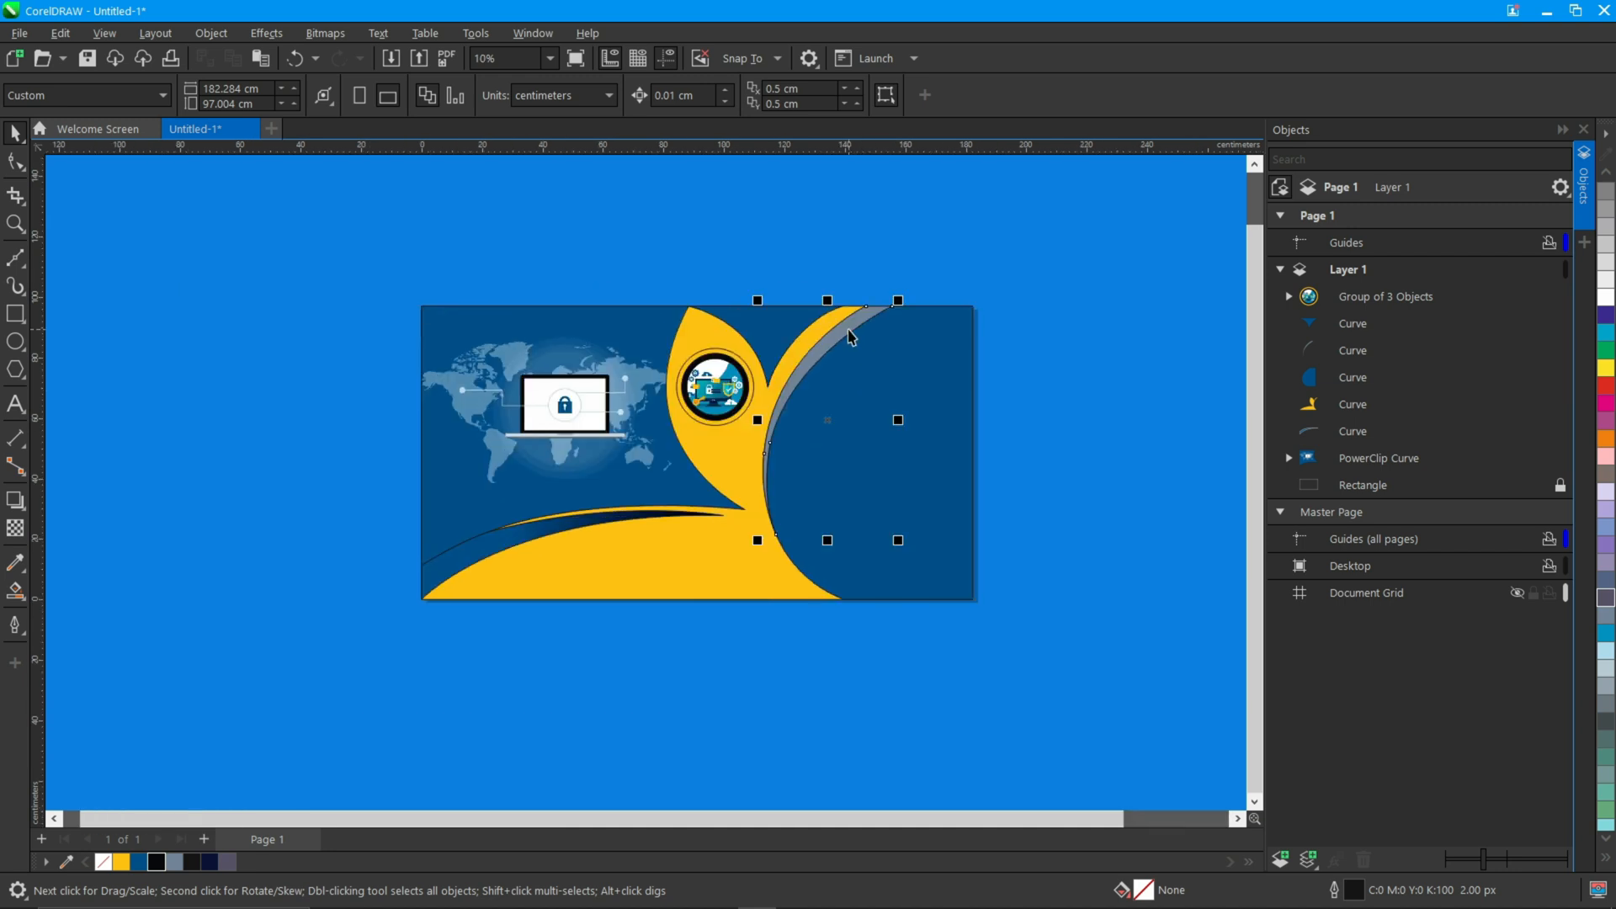
left_click(851, 337)
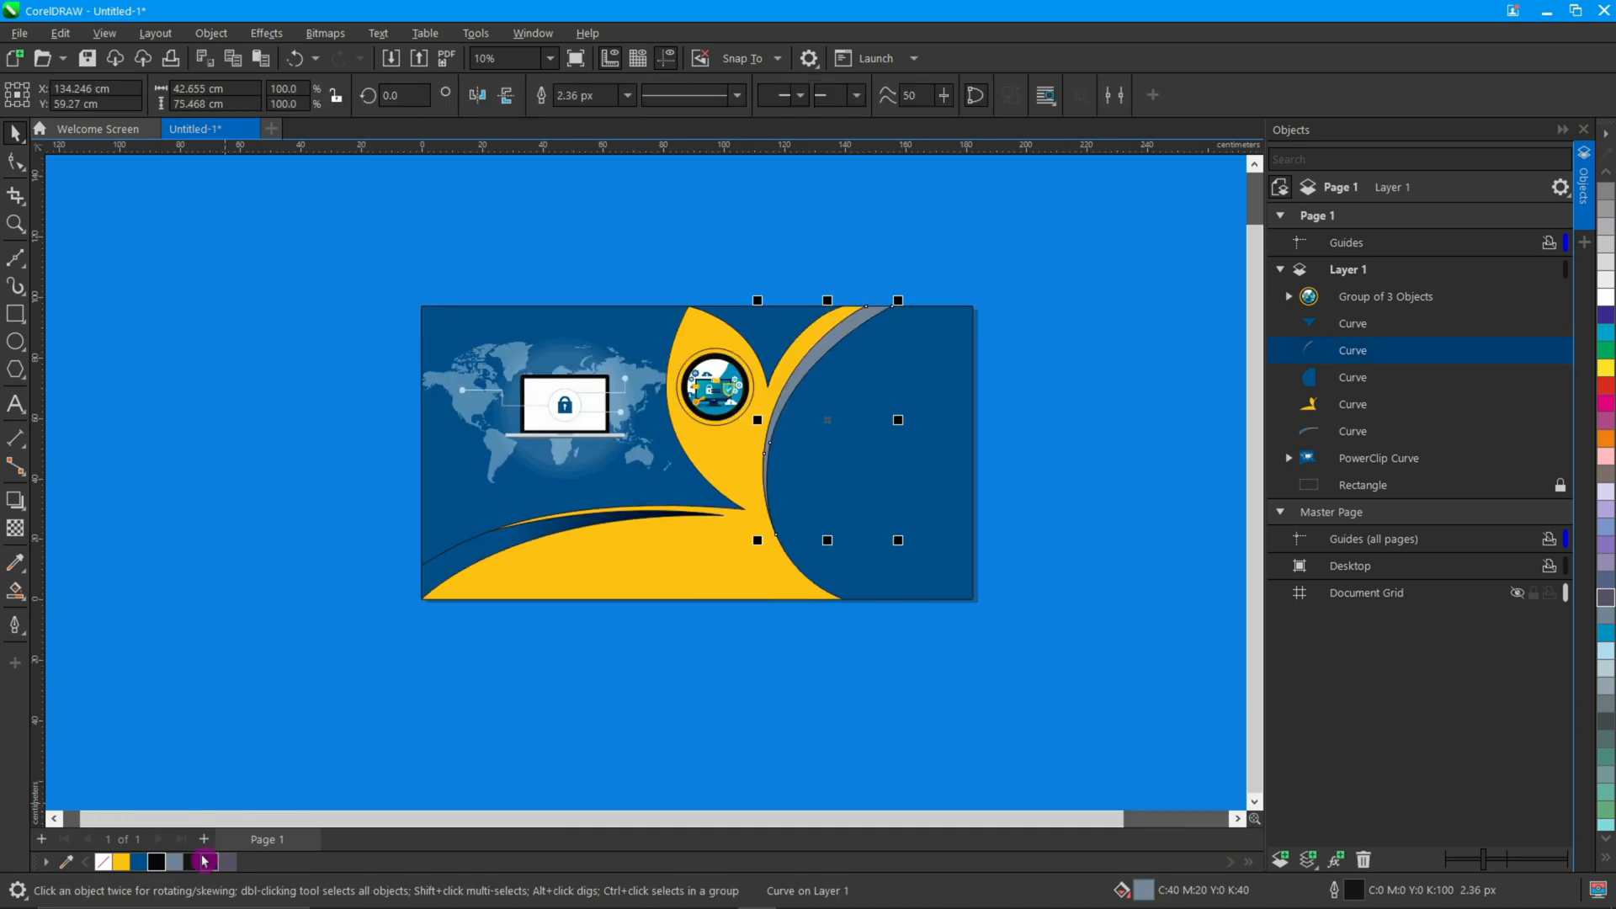
left_click(1165, 343)
- Draw a circle about 36.8 cm across in the large right-hand blue shape, with a concentric circle about 29.8 cm across inside it
left_click(15, 340)
scroll(901, 462, "right", 1)
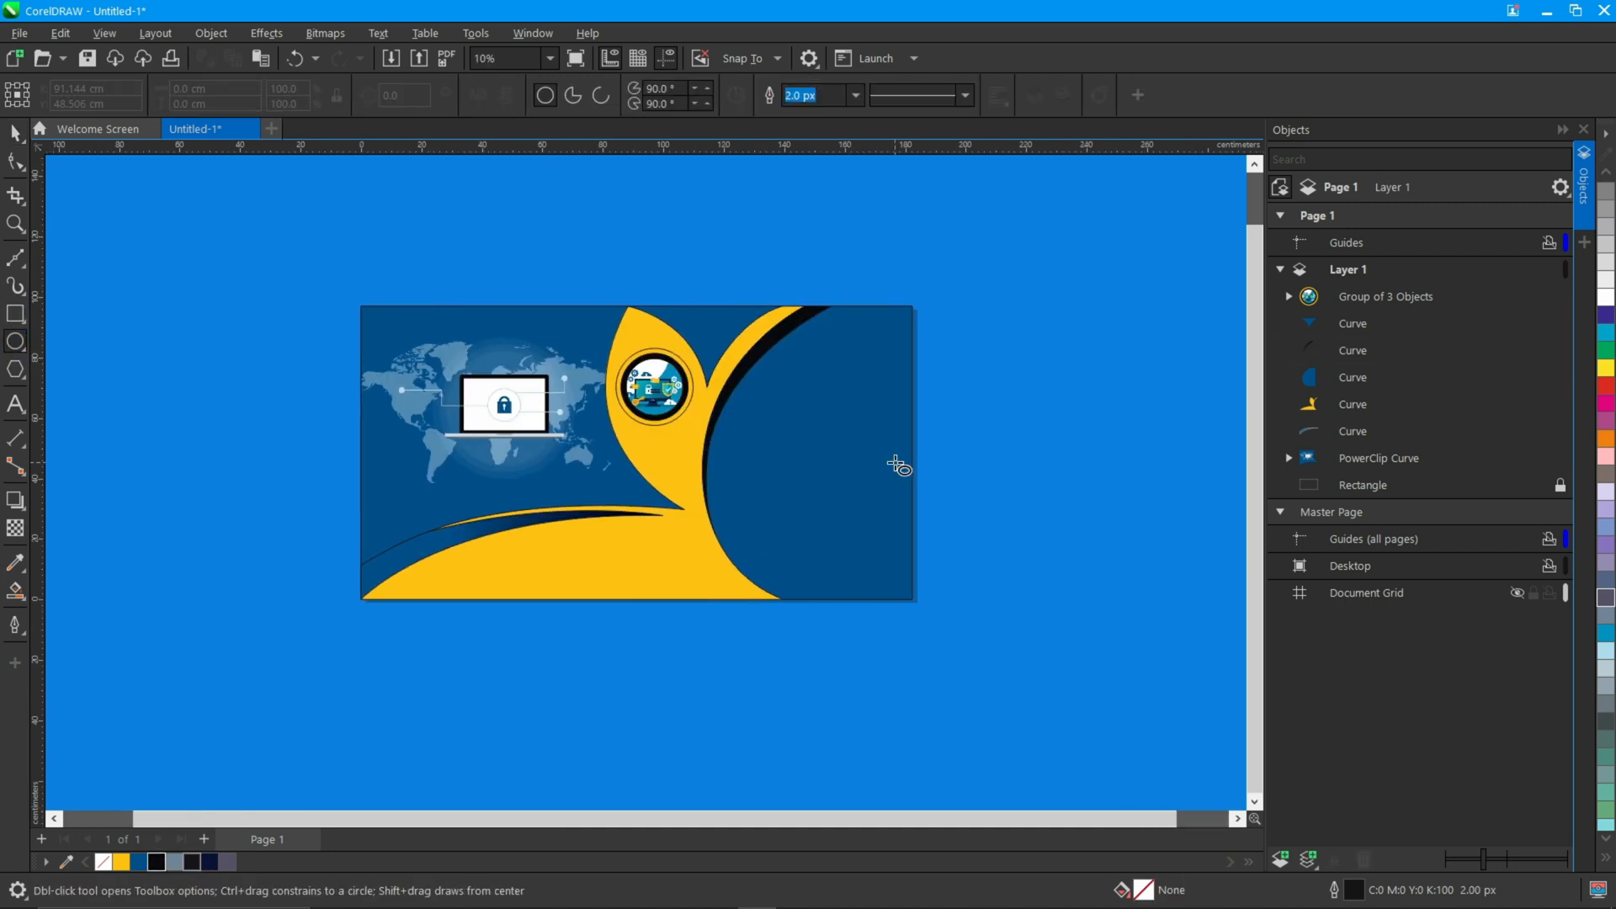
scroll(902, 462, "up", 2)
left_click(1559, 137)
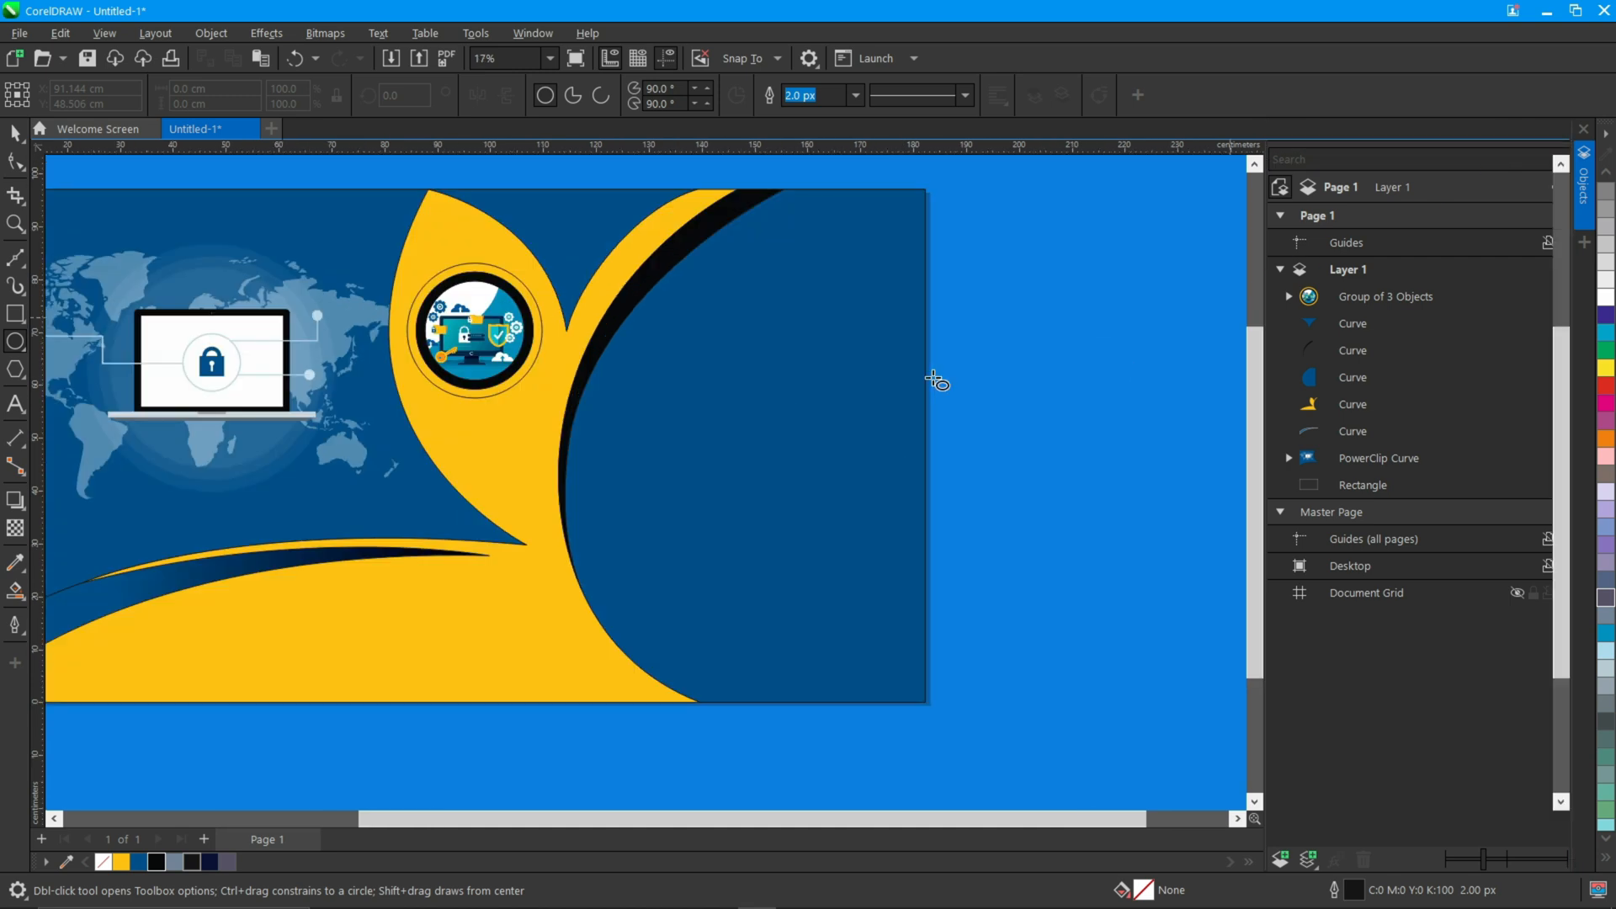
left_click_drag(825, 368, 1041, 583)
left_click_drag(1178, 271, 768, 640)
mouse_move(1040, 582)
left_mouse_down()
mouse_move(1009, 566)
mouse_move(1023, 577)
mouse_move(1022, 564)
left_mouse_up()
key("Escape")
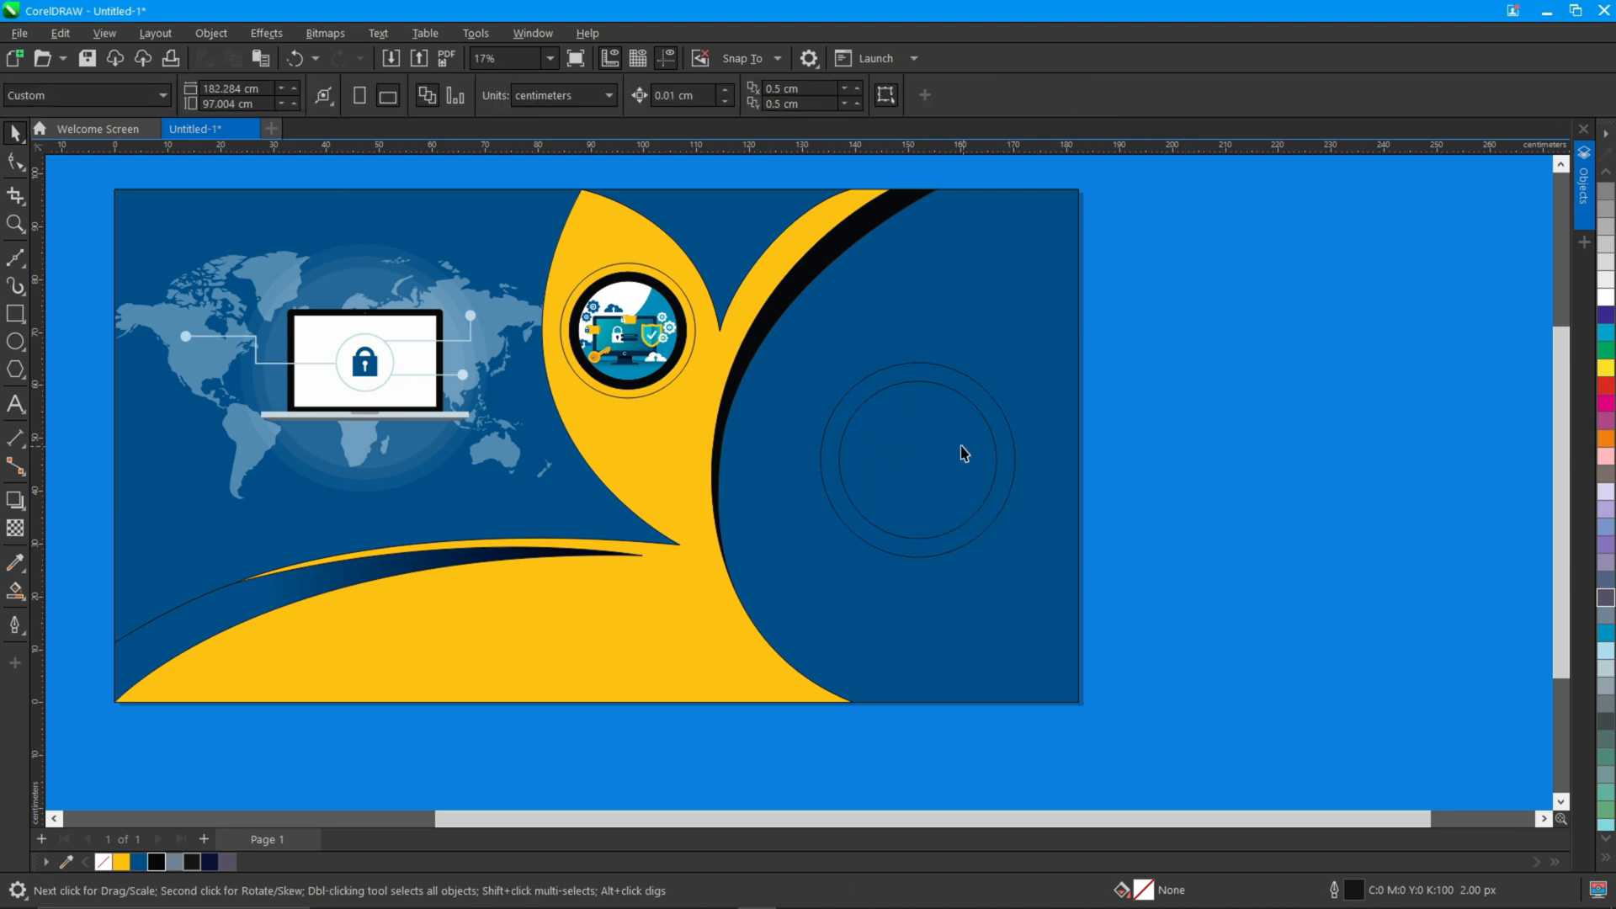
- Fill the inner concentric circle black and the outer one yellow (R255 G192 B0)
left_click(982, 416)
left_click(156, 862)
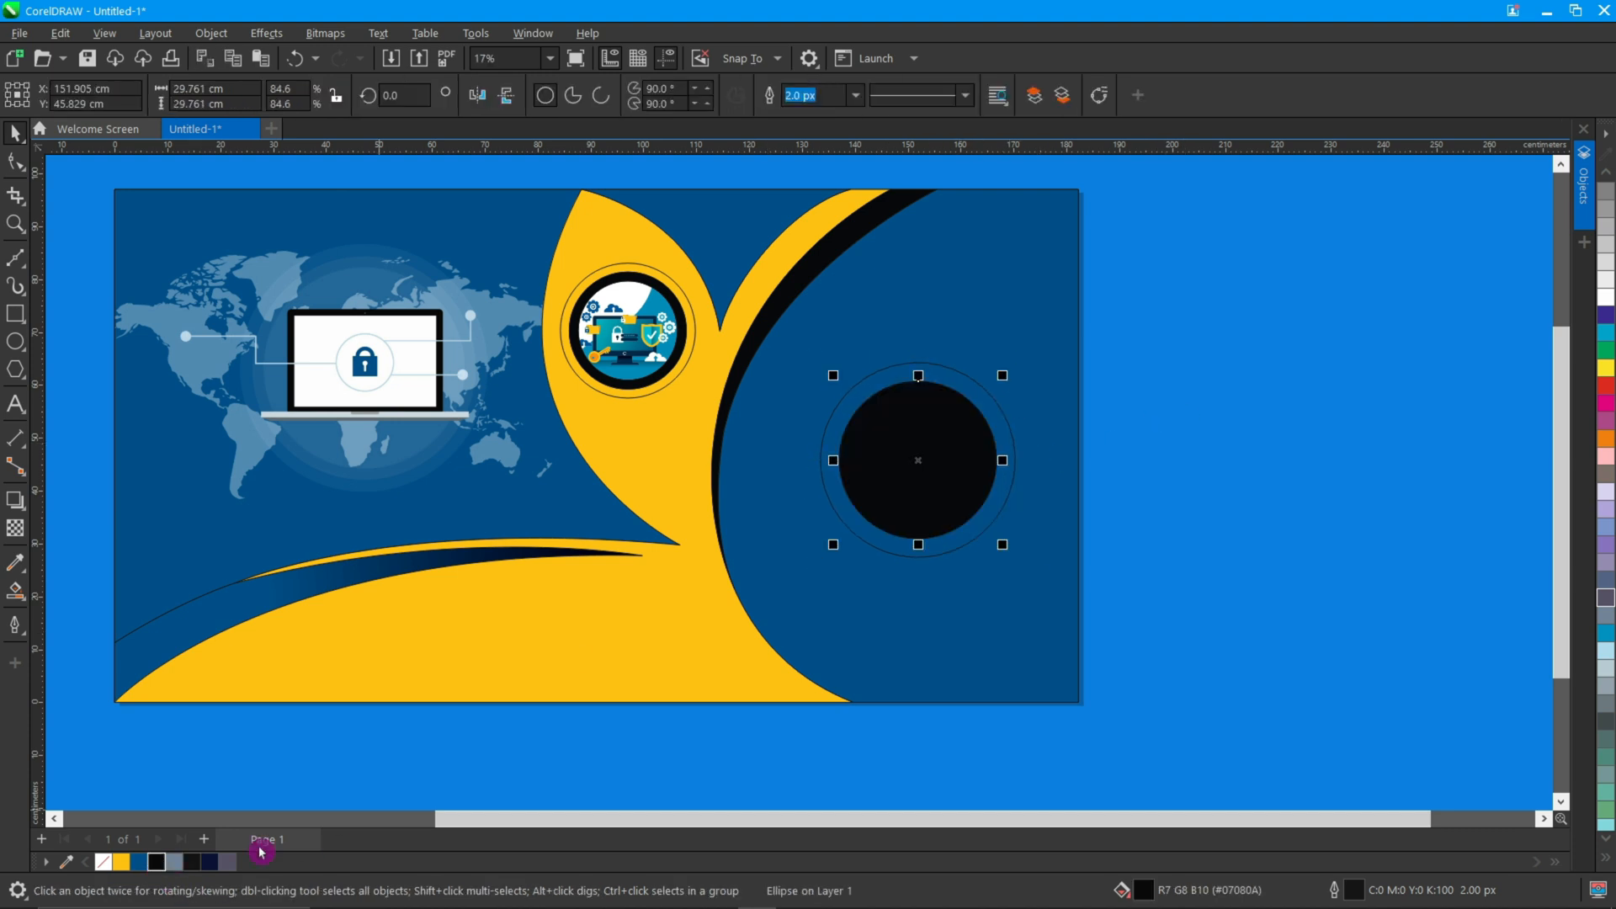
left_click(996, 528)
left_click(123, 862)
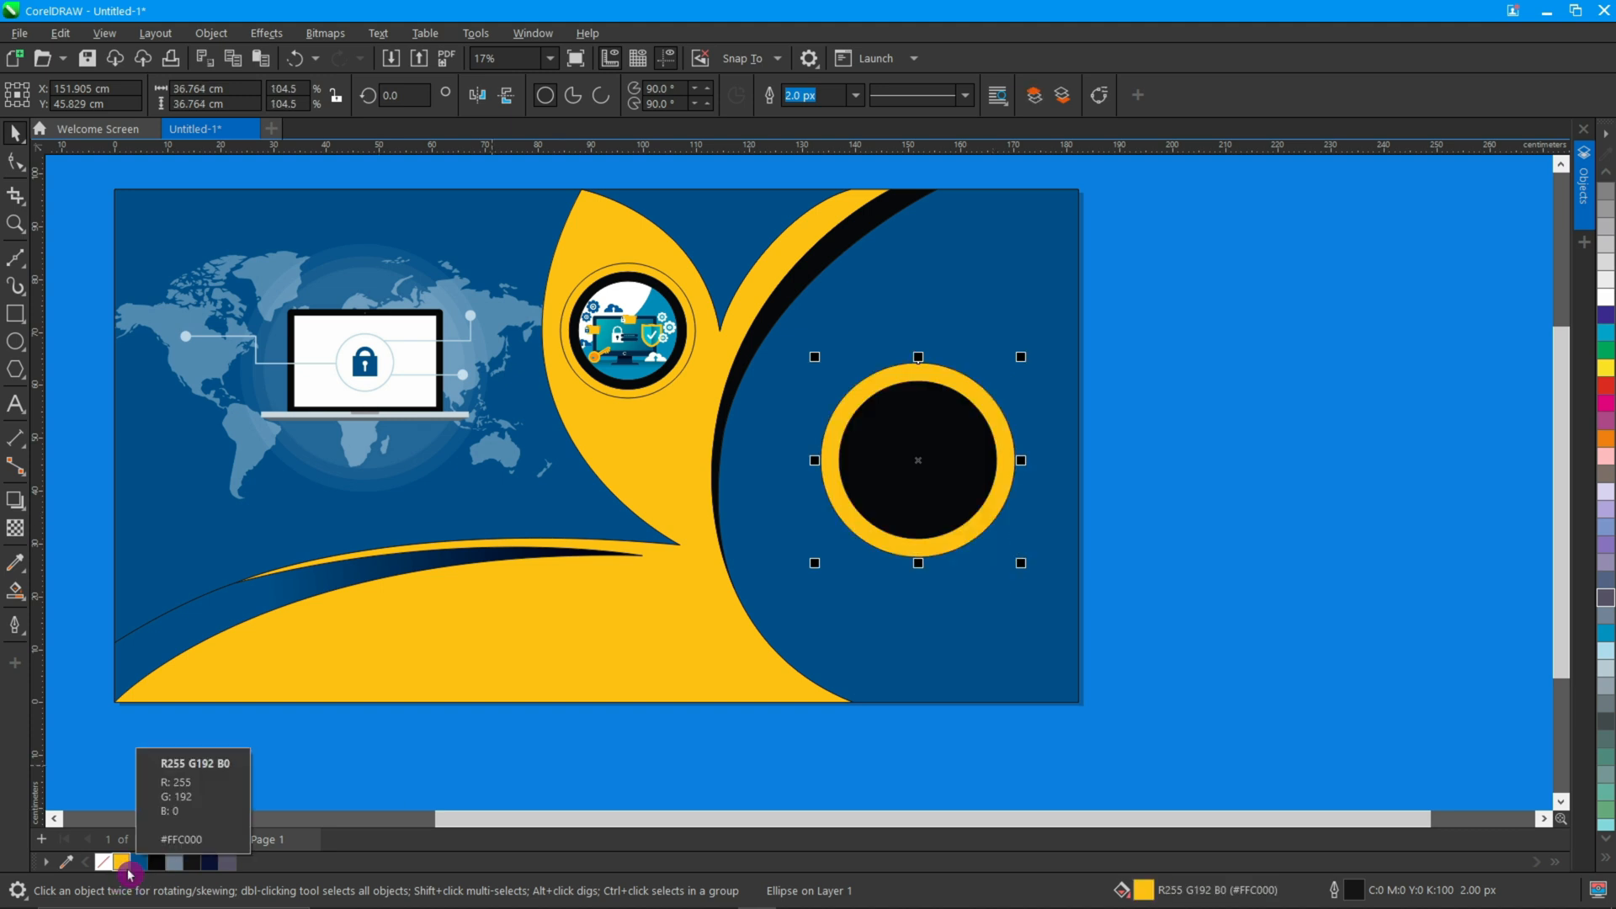
- Give the yellow circle a dashed outline and set the outline width to 100 px
left_click(965, 95)
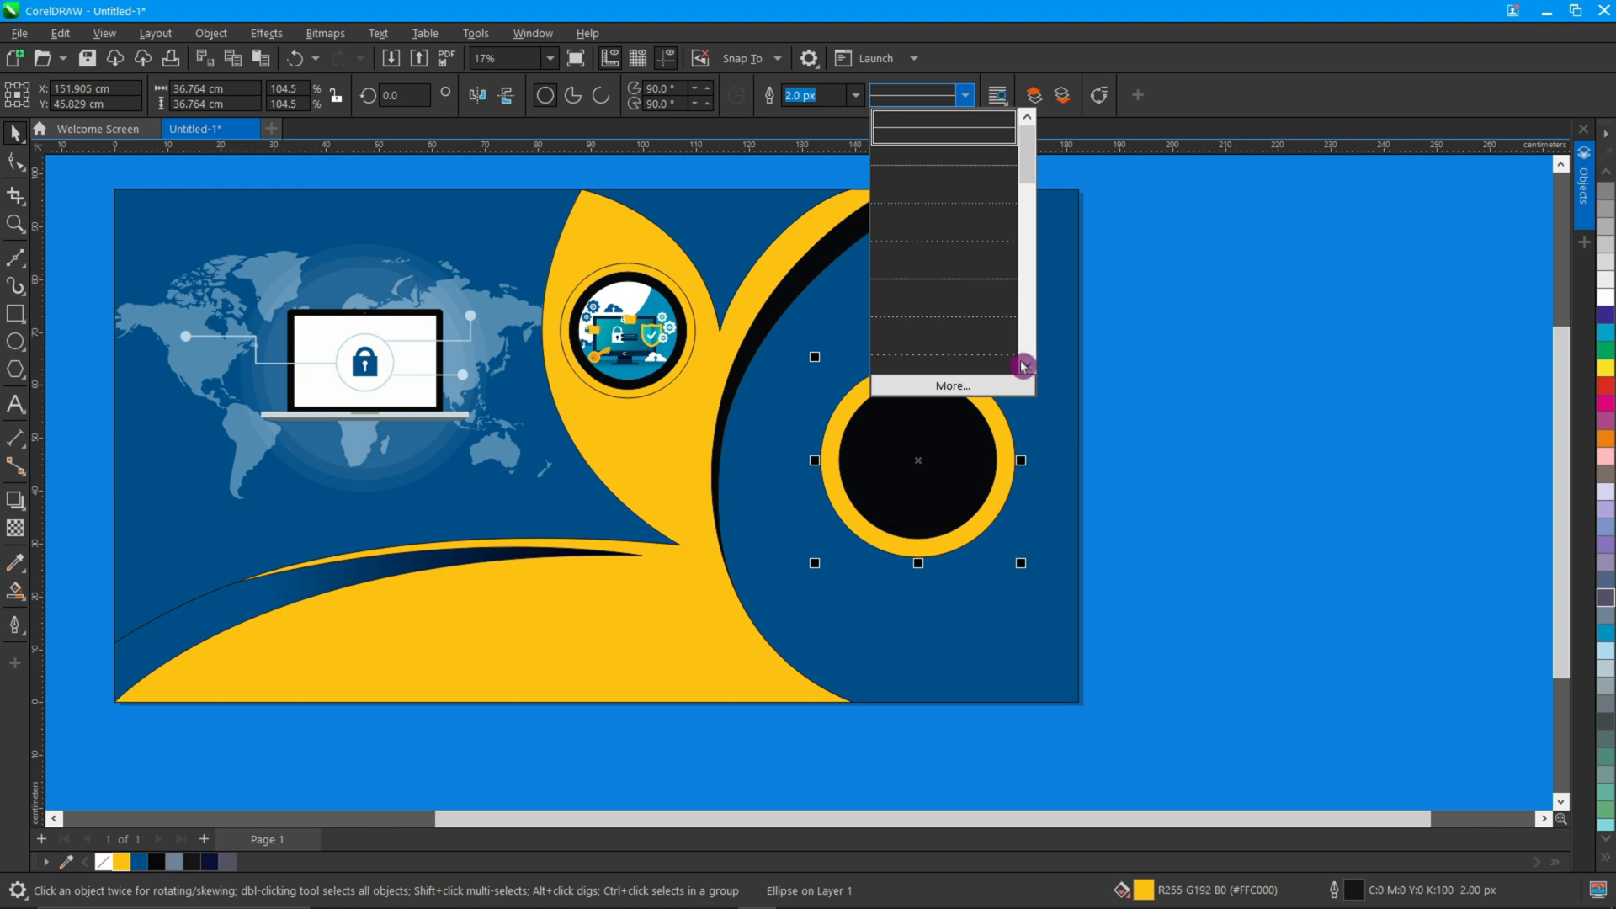
left_click(974, 329)
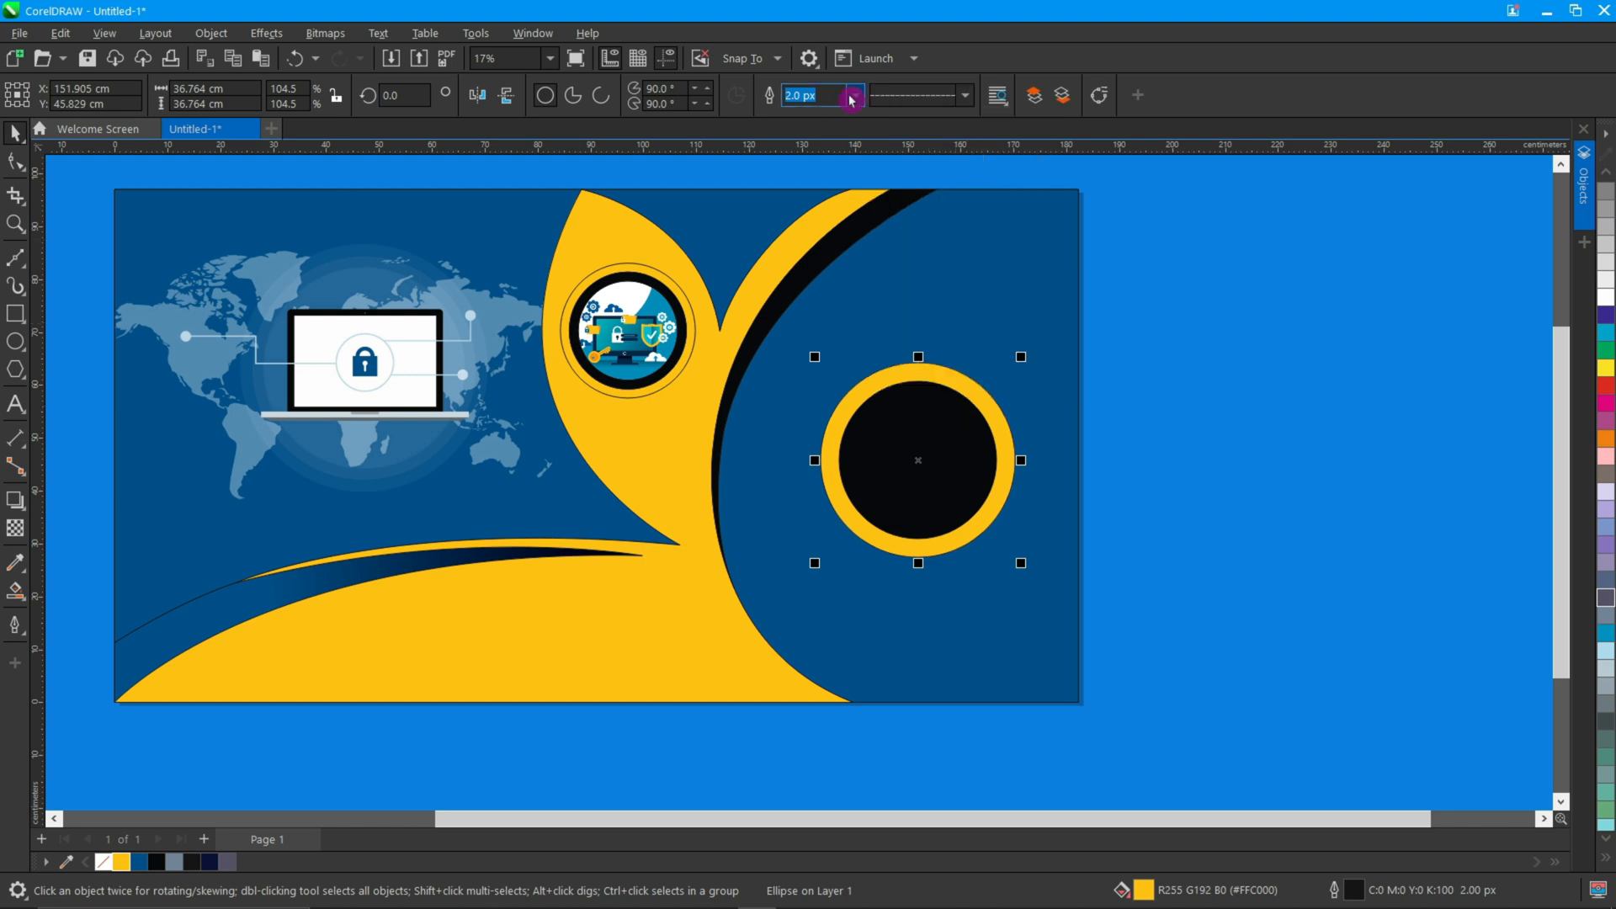
type("50")
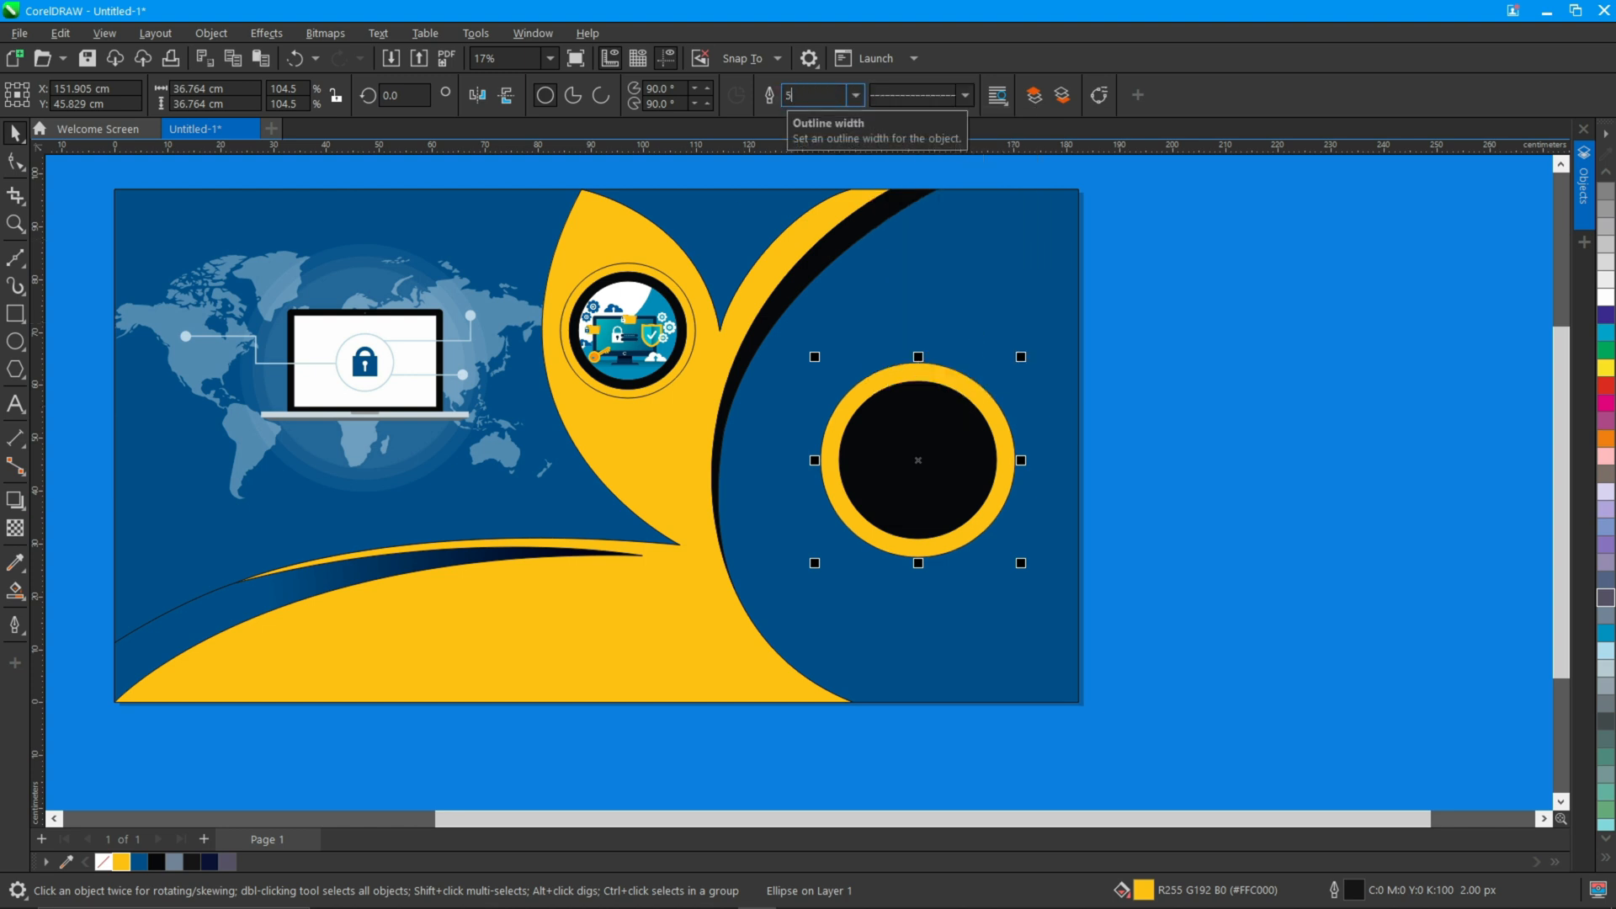
key("Return")
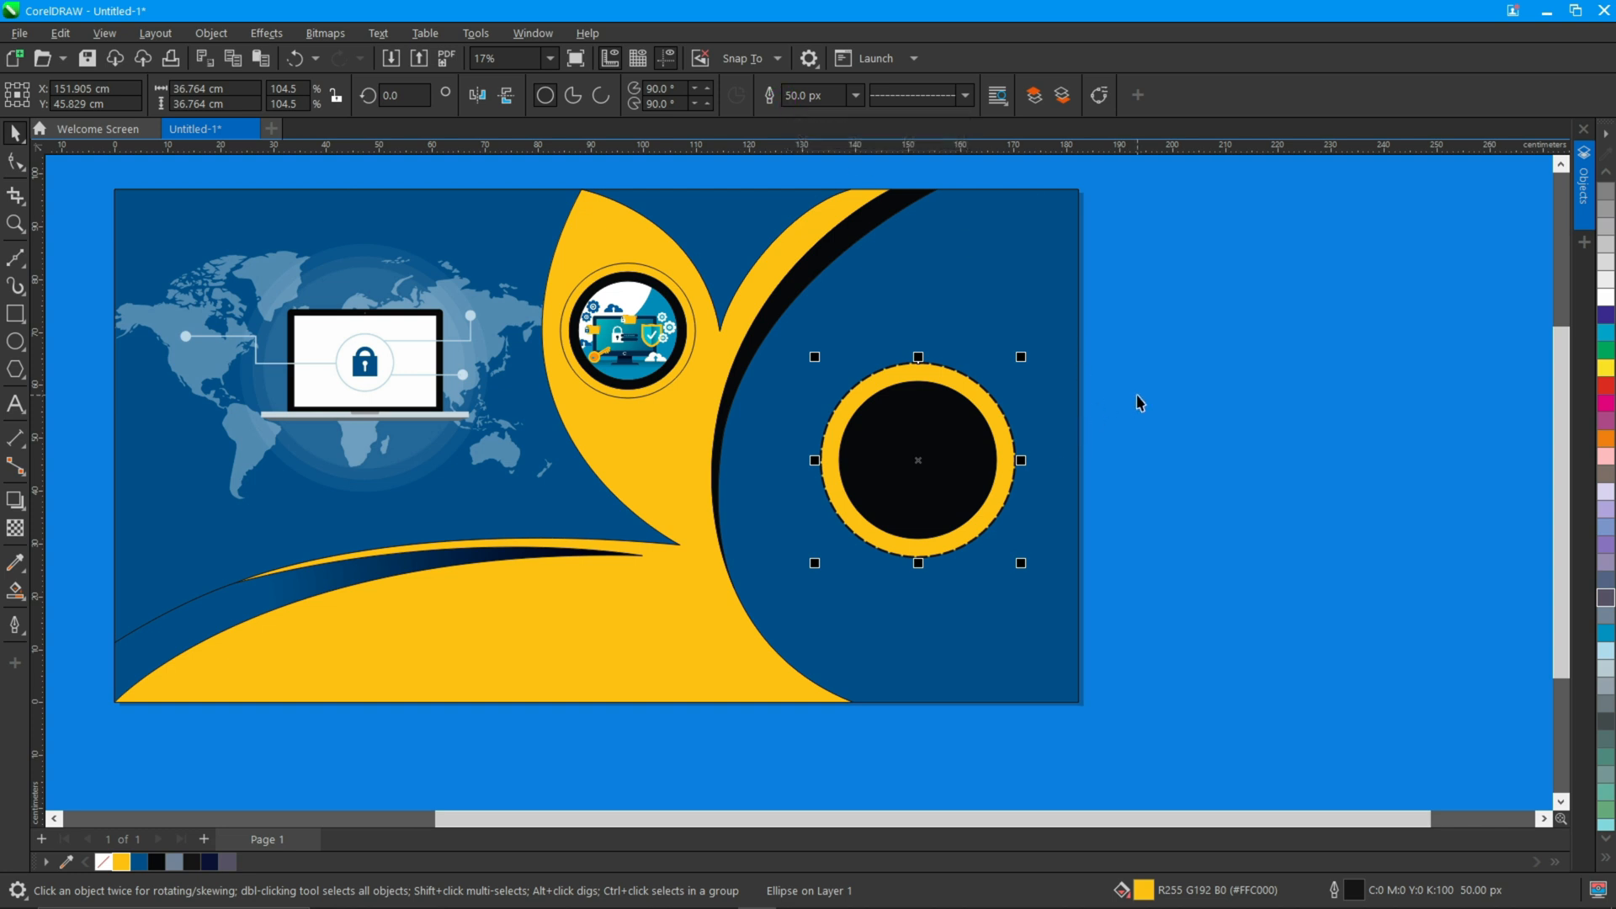
left_click(856, 96)
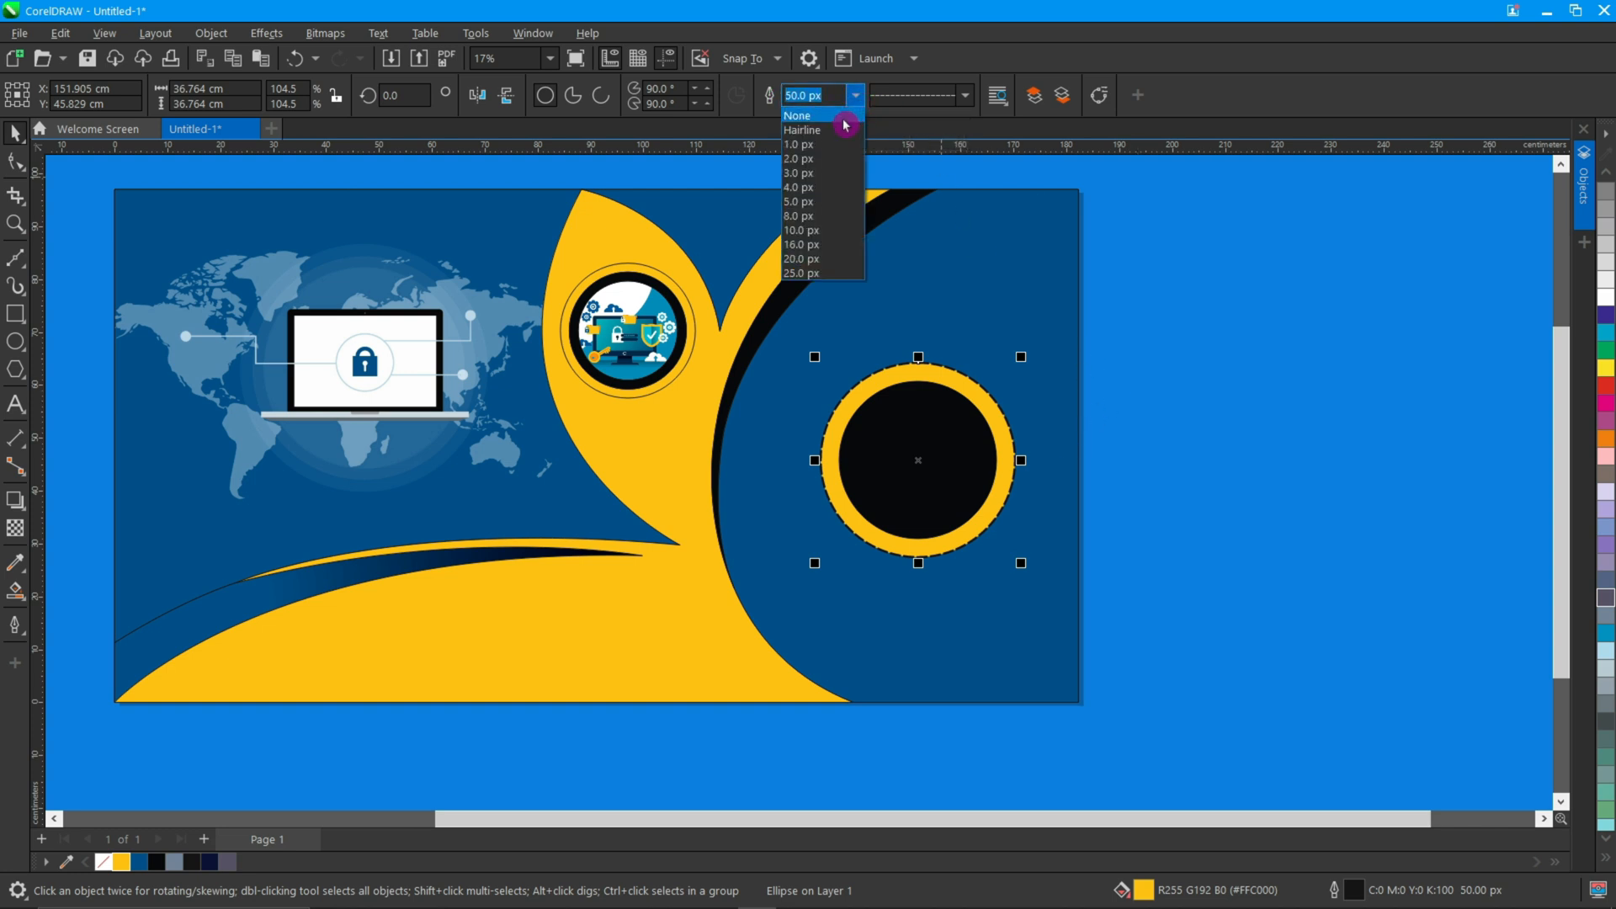
type("100")
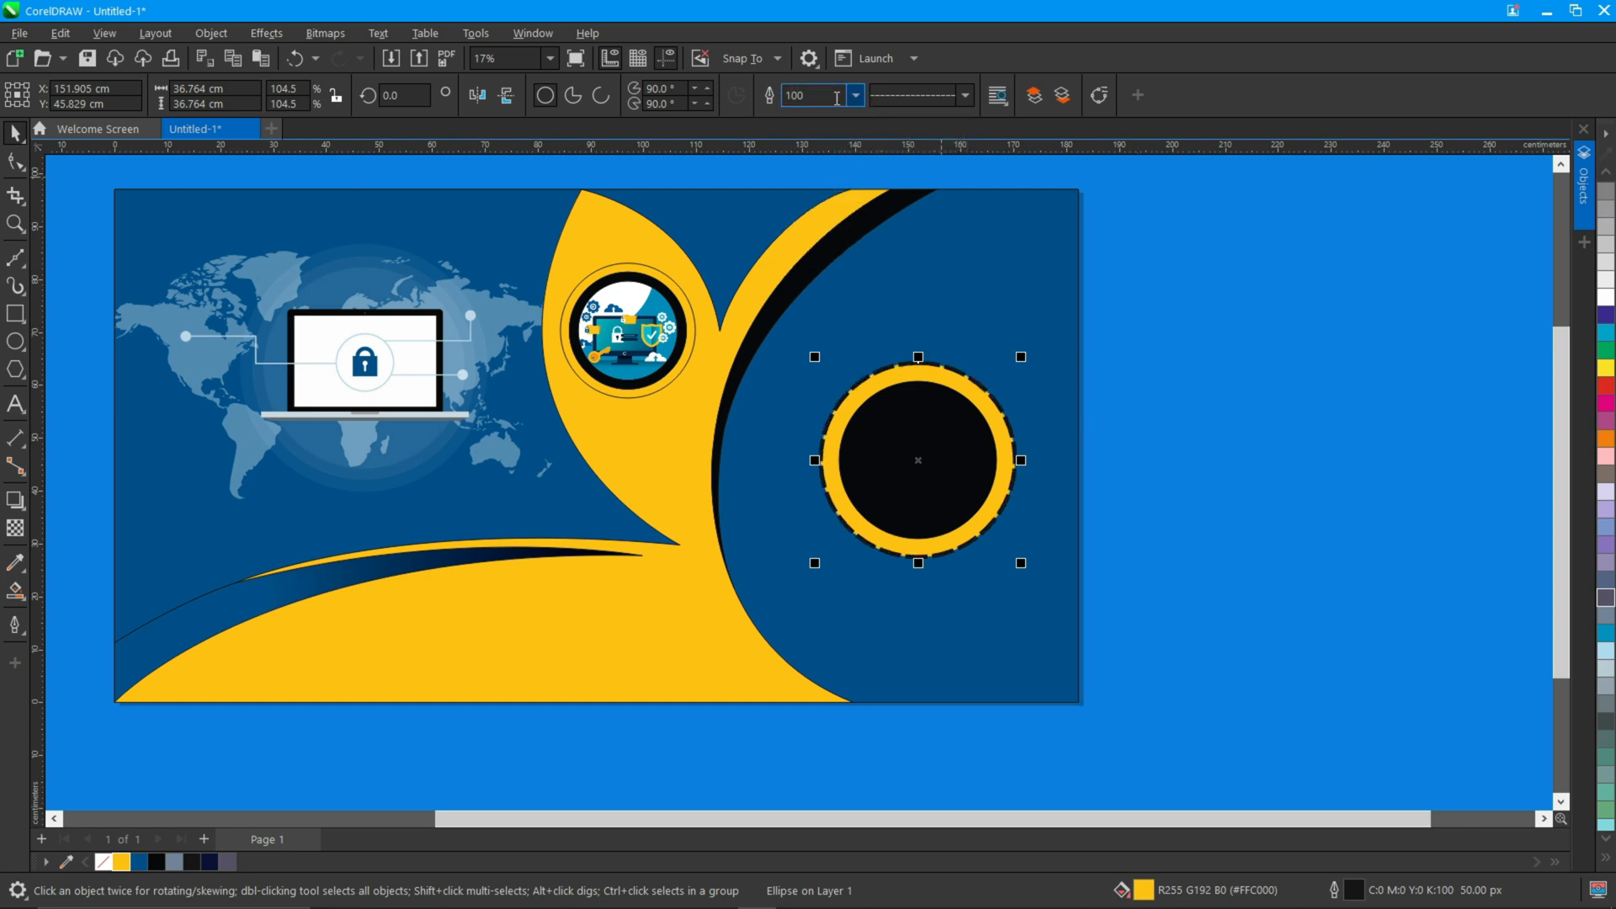
- Lock the large dark blue curve behind the yellow and black circles
right_click(924, 318)
left_click(1015, 505)
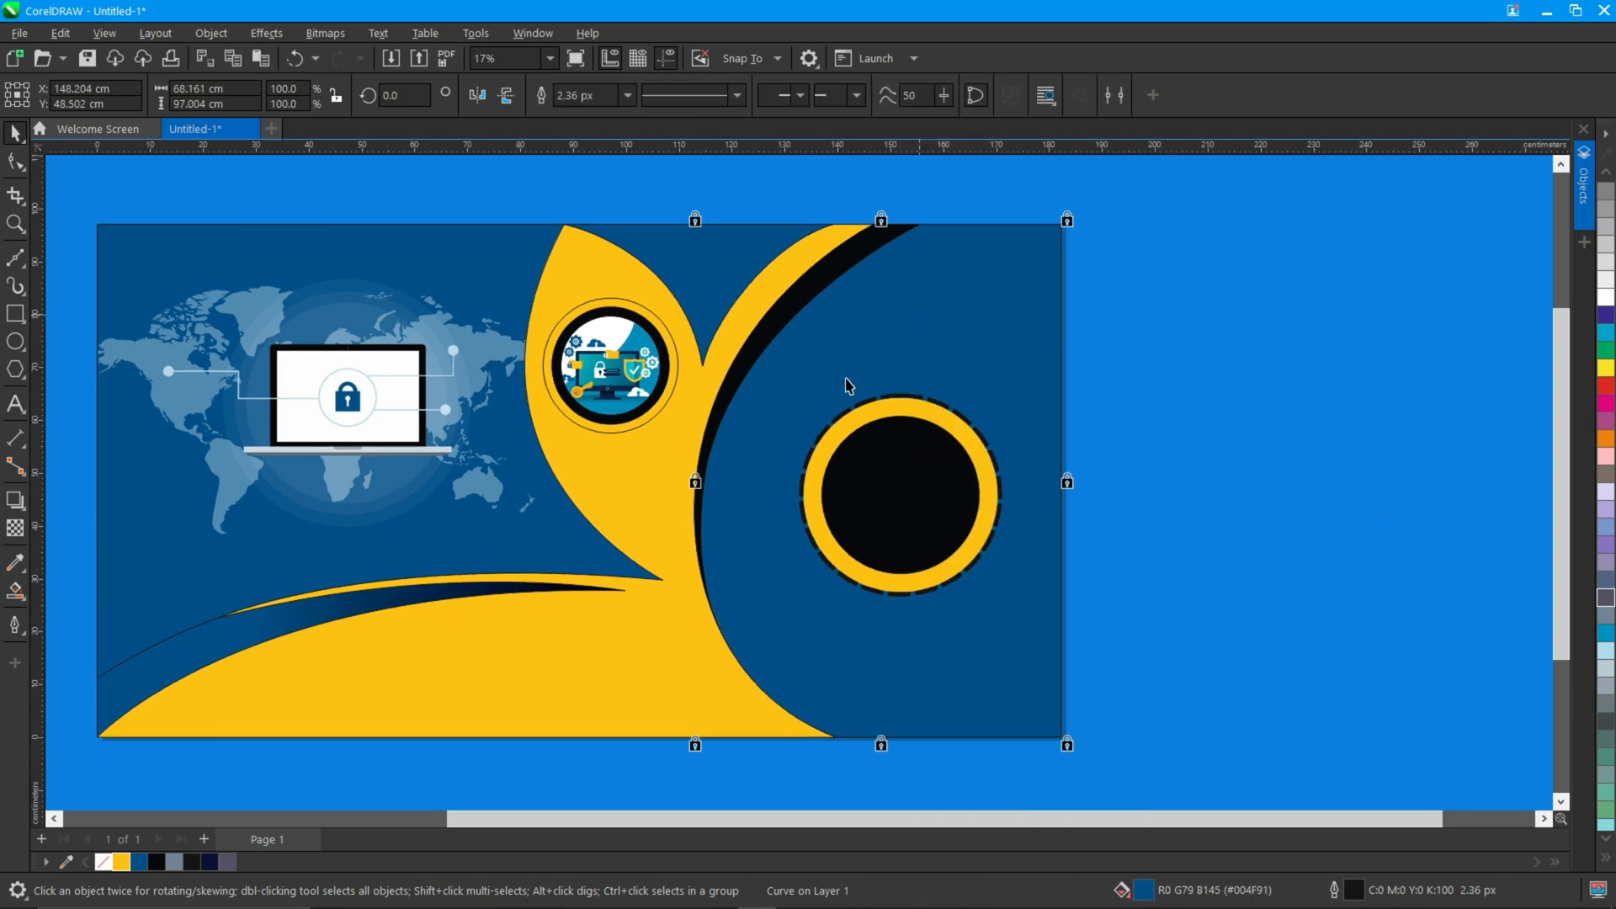
- Draw a circle about 11.2 cm across beside the page and add lines from its lower edge meeting at a point below
key("F7")
scroll(1190, 362, "up", 1)
left_click_drag(1189, 362, 1237, 397)
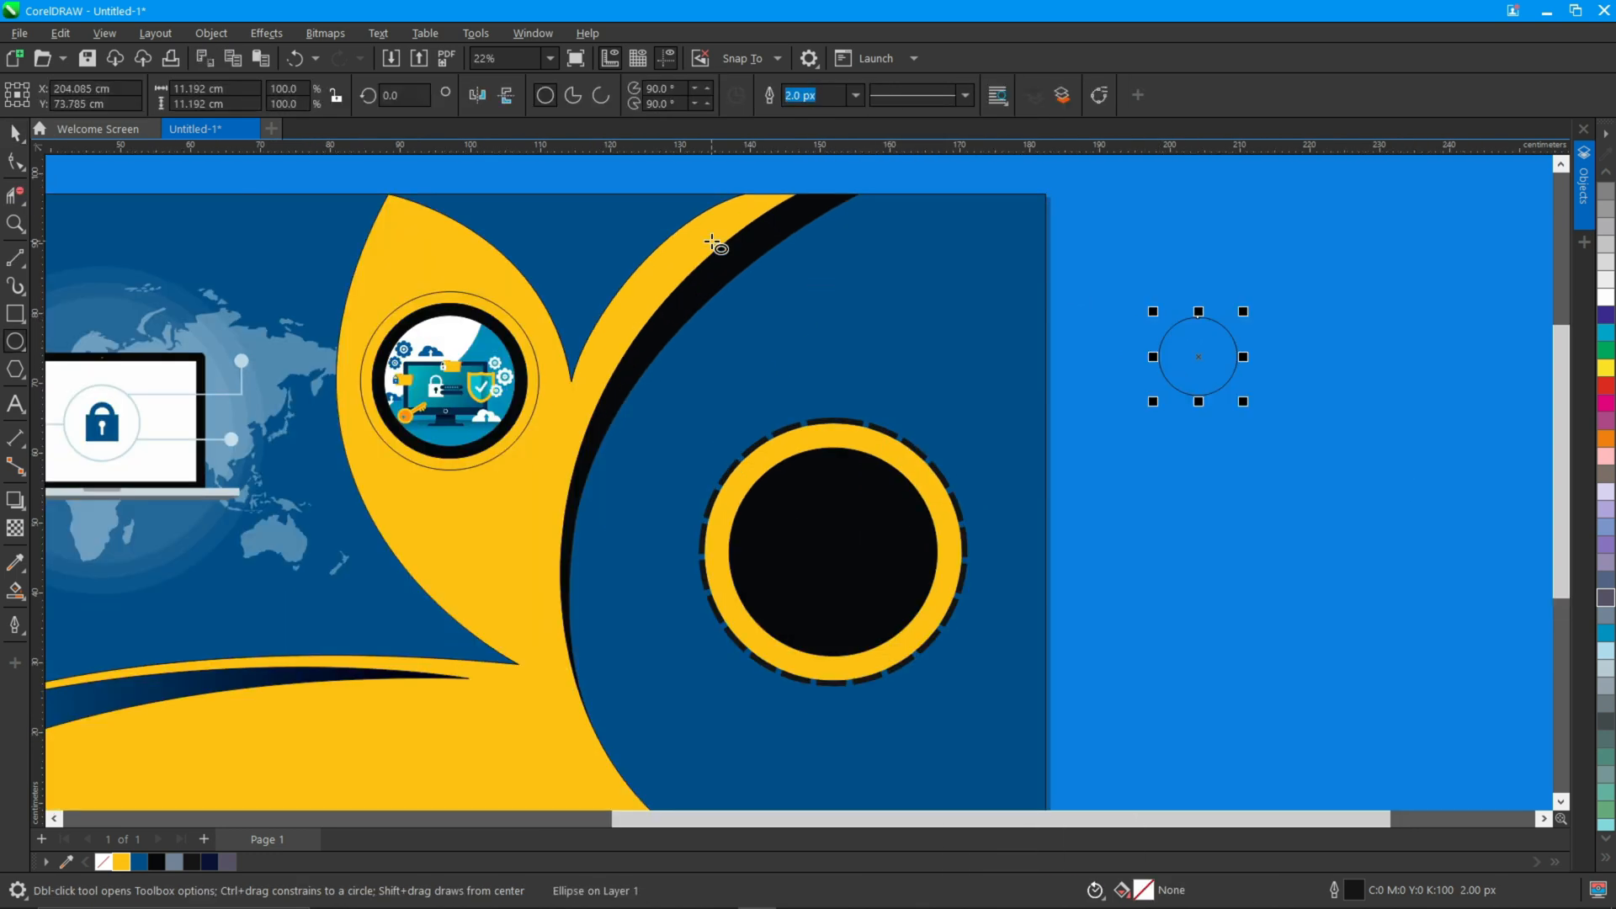
left_click(18, 257)
scroll(1187, 406, "up", 1)
mouse_move(1203, 331)
left_mouse_down()
mouse_move(1205, 455)
mouse_move(1175, 384)
left_mouse_up()
left_click_drag(1204, 453, 1233, 385)
- Delete the virtual segments inside the circle and point so only the pin-shaped outline remains
left_click(15, 194)
left_click(118, 232)
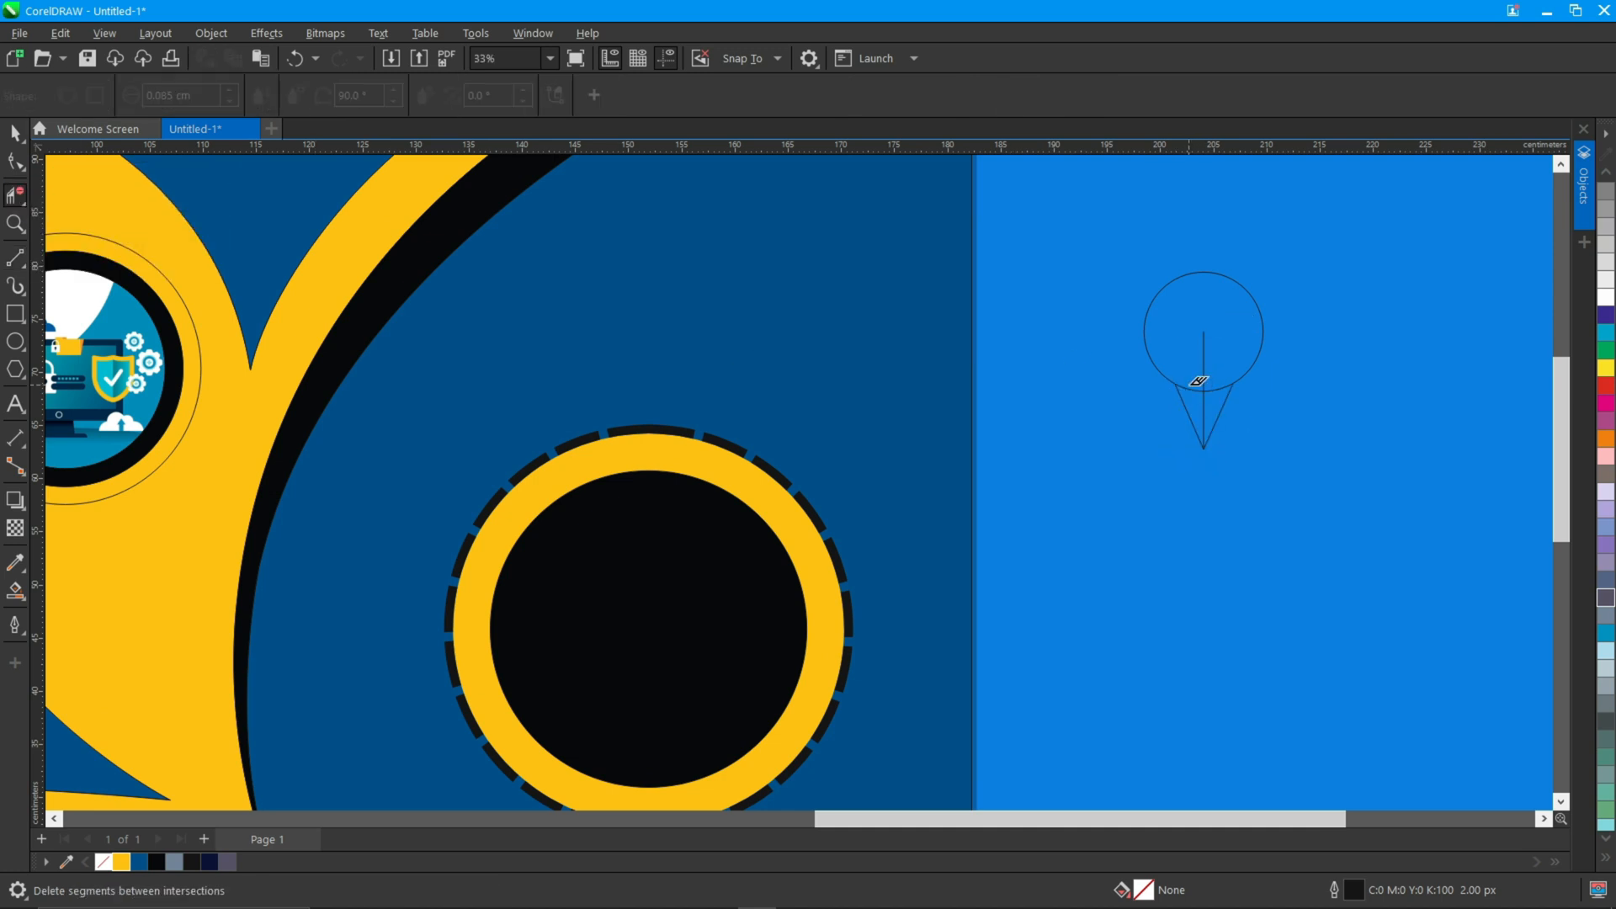
key("space")
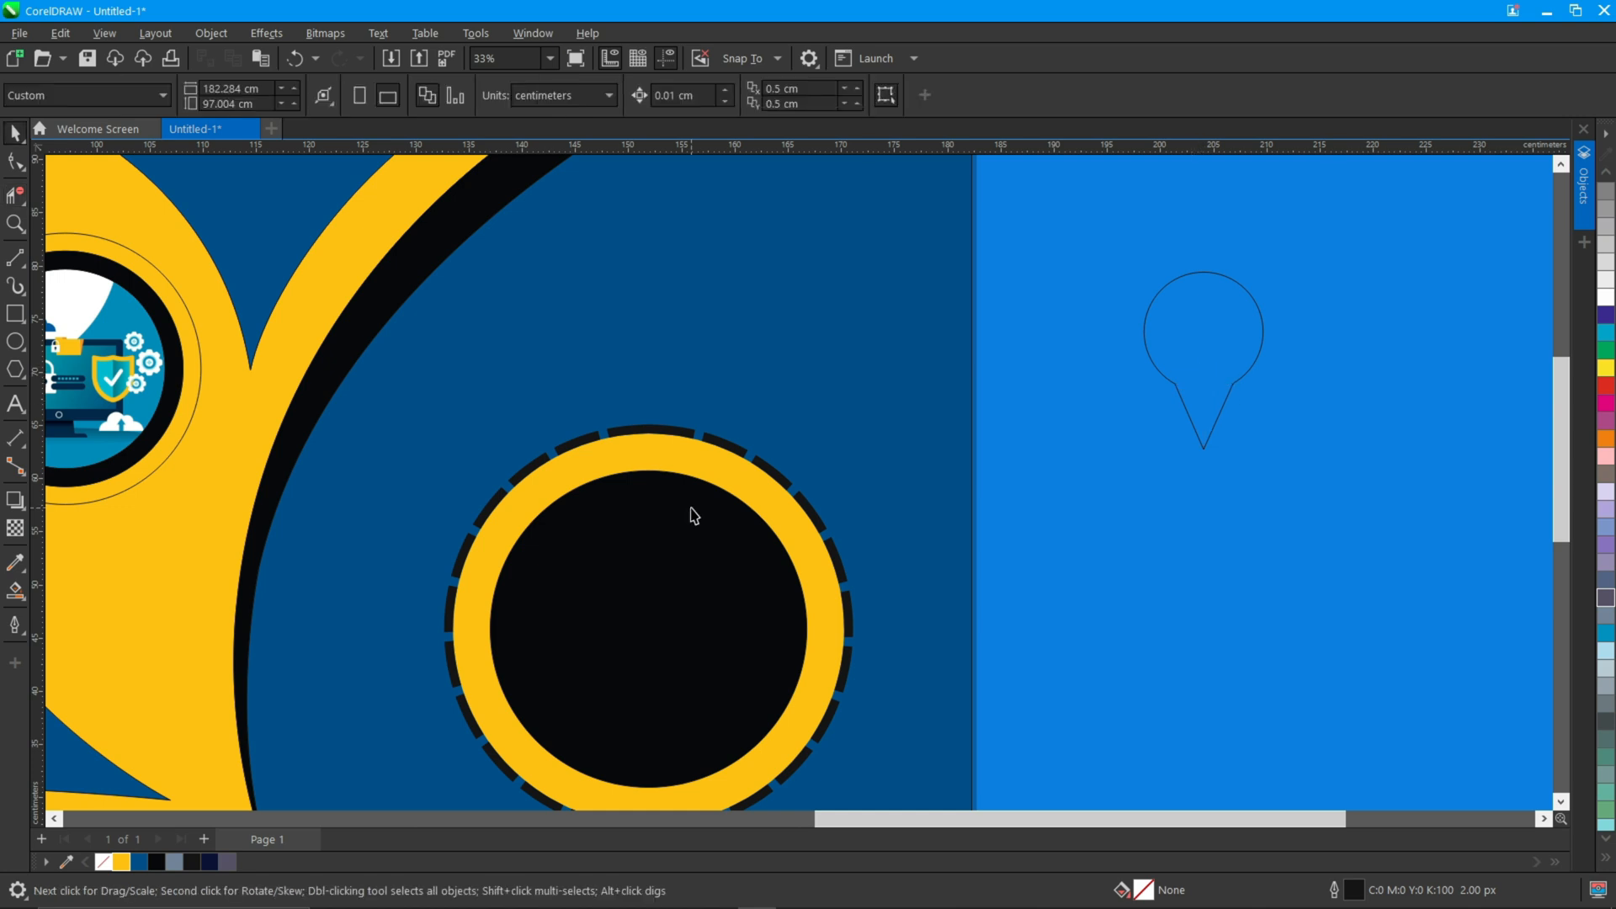
- Smart-fill the pin outline with grey-blue (C40 M20 Y0 K40) to create a filled pin shape
left_click(10, 610)
left_click(80, 612)
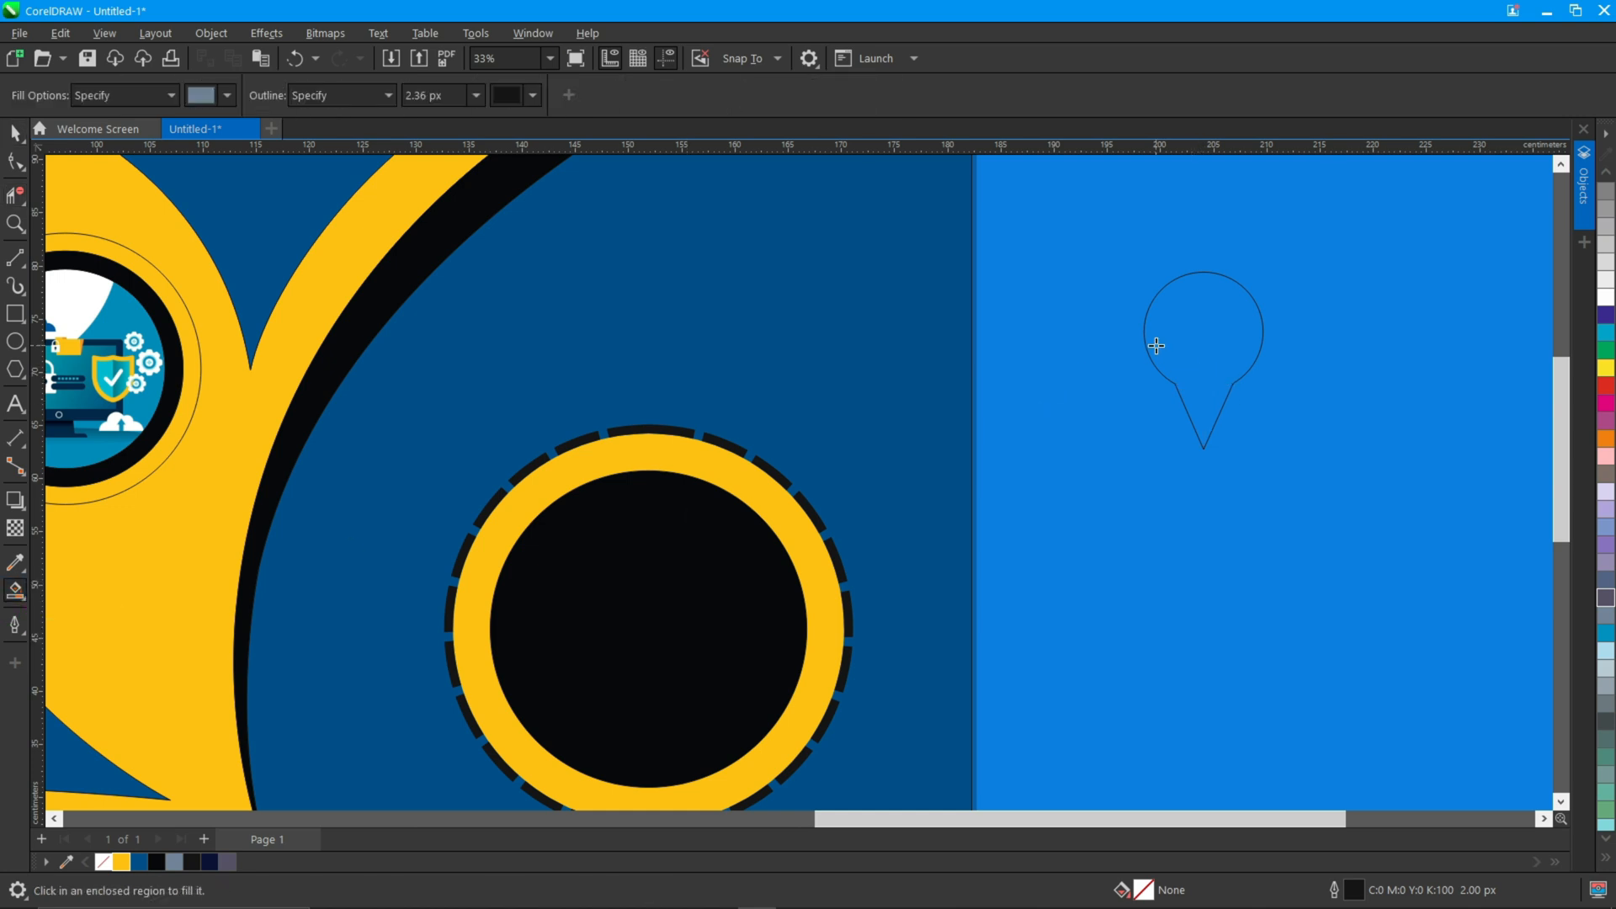
left_click(1193, 343)
key("space")
- Add a vertical guideline through the yellow circle's centre and place the grey pin on it, pointing down at the circle's upper edge
left_click_drag(1193, 342, 851, 371)
scroll(1110, 436, "down", 2)
left_click_drag(43, 550, 845, 548)
left_click_drag(852, 393, 821, 432)
scroll(821, 434, "up", 2)
scroll(861, 396, "down", 1)
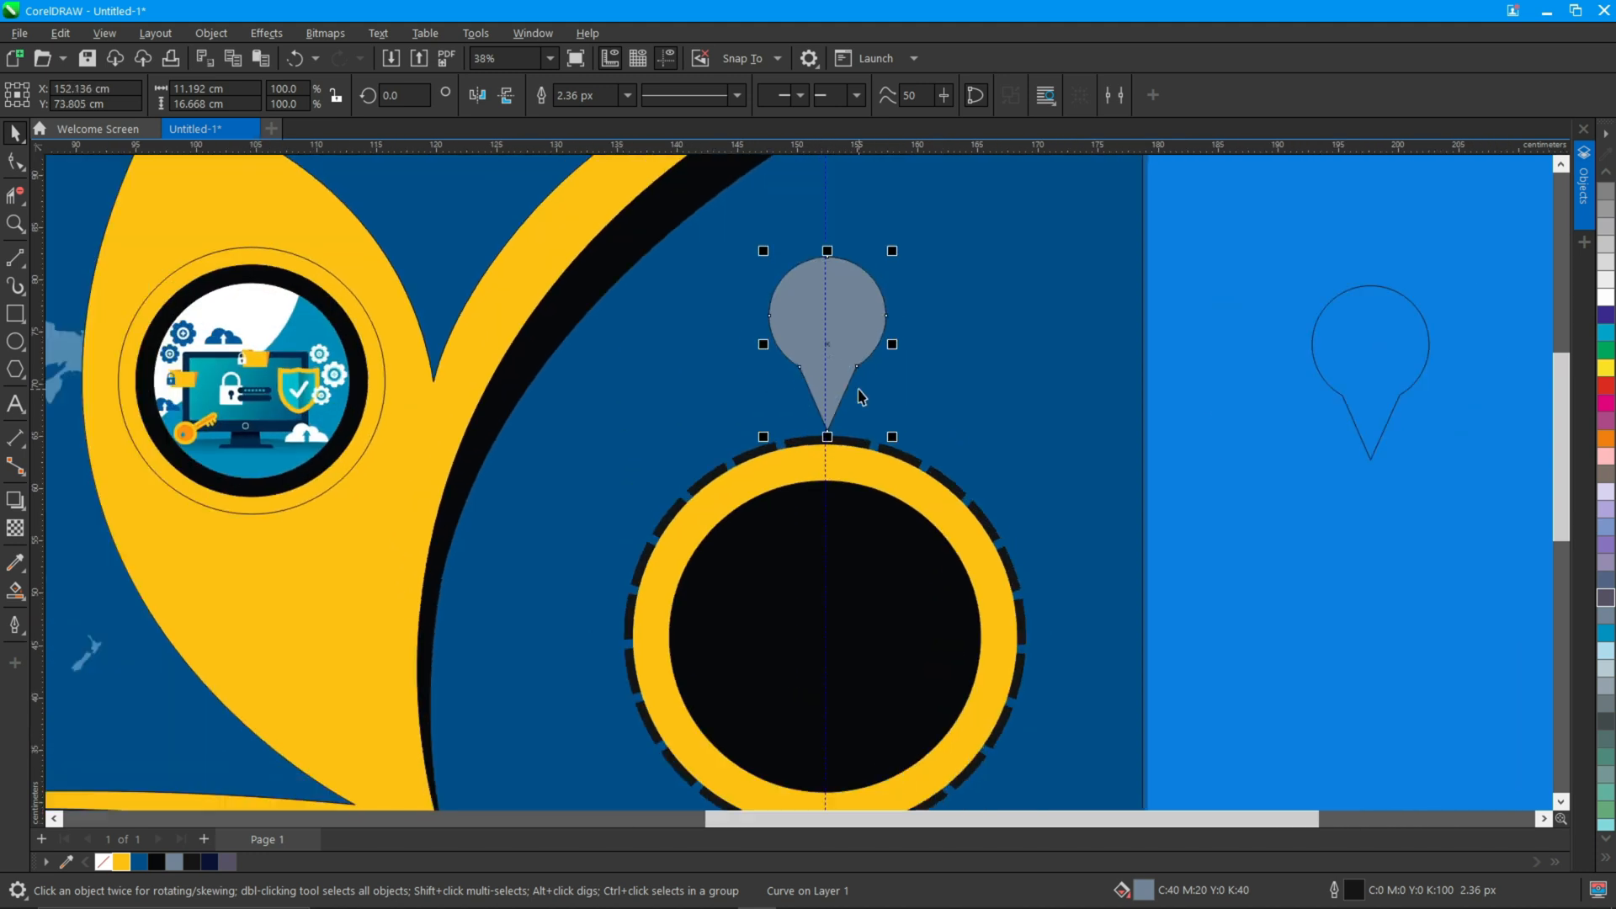
- Move the pin's rotation centre to the circle's centre and rotate four copies around the circle's left and lower side
scroll(861, 395, "down", 2)
scroll(835, 472, "up", 1)
left_click(829, 429)
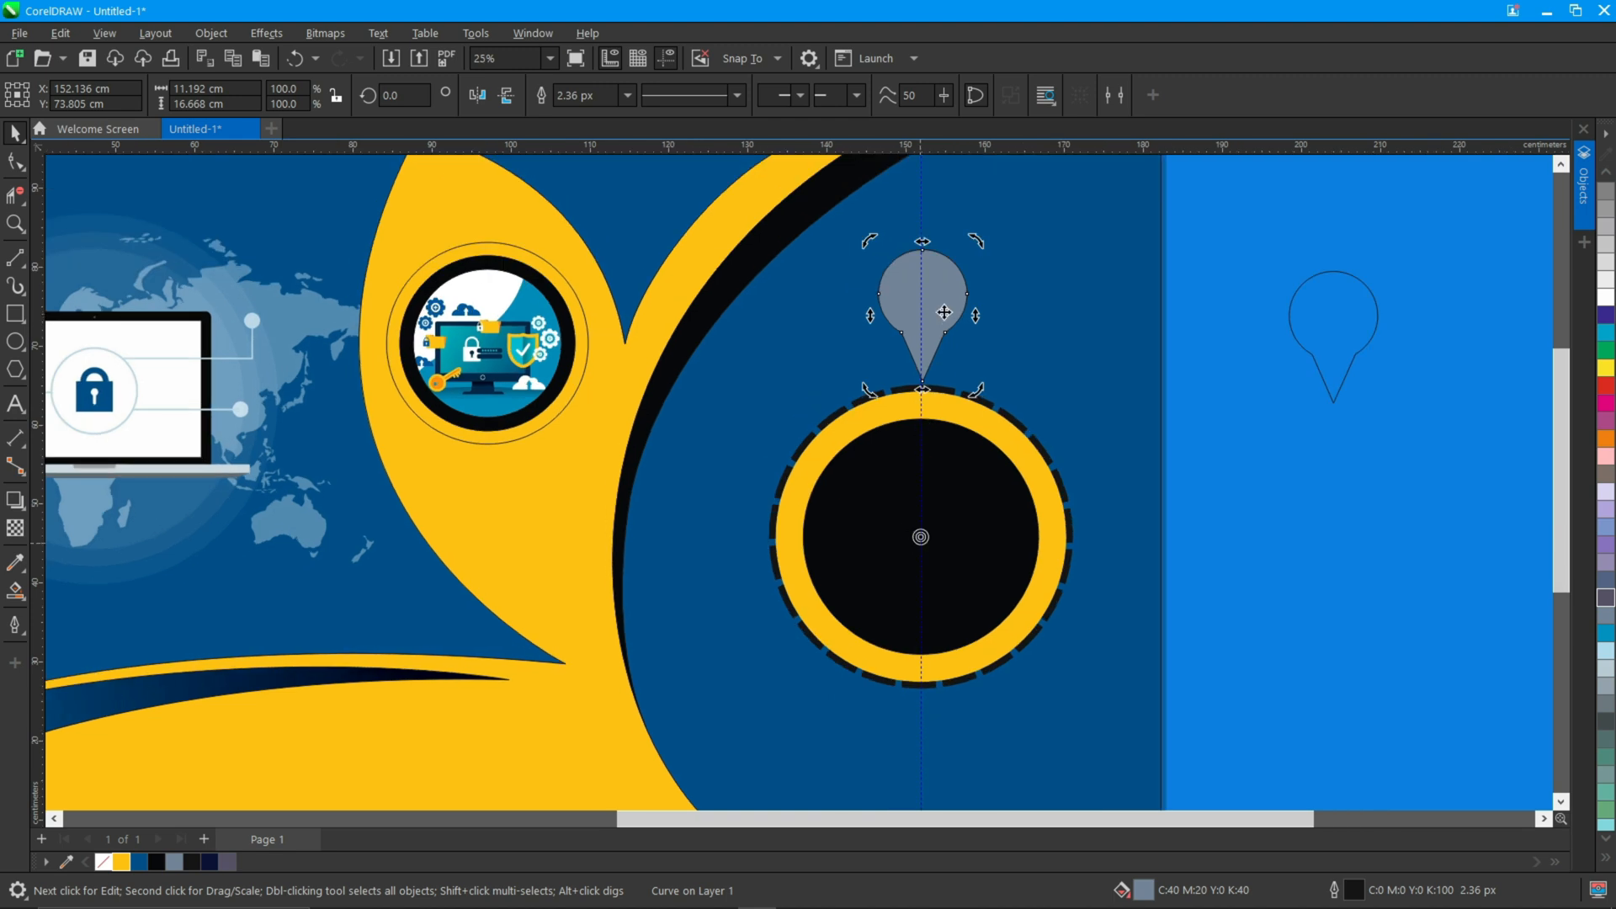
left_click_drag(976, 238, 787, 663)
scroll(787, 663, "down", 2)
left_click_drag(715, 493, 809, 162)
scroll(890, 316, "up", 2)
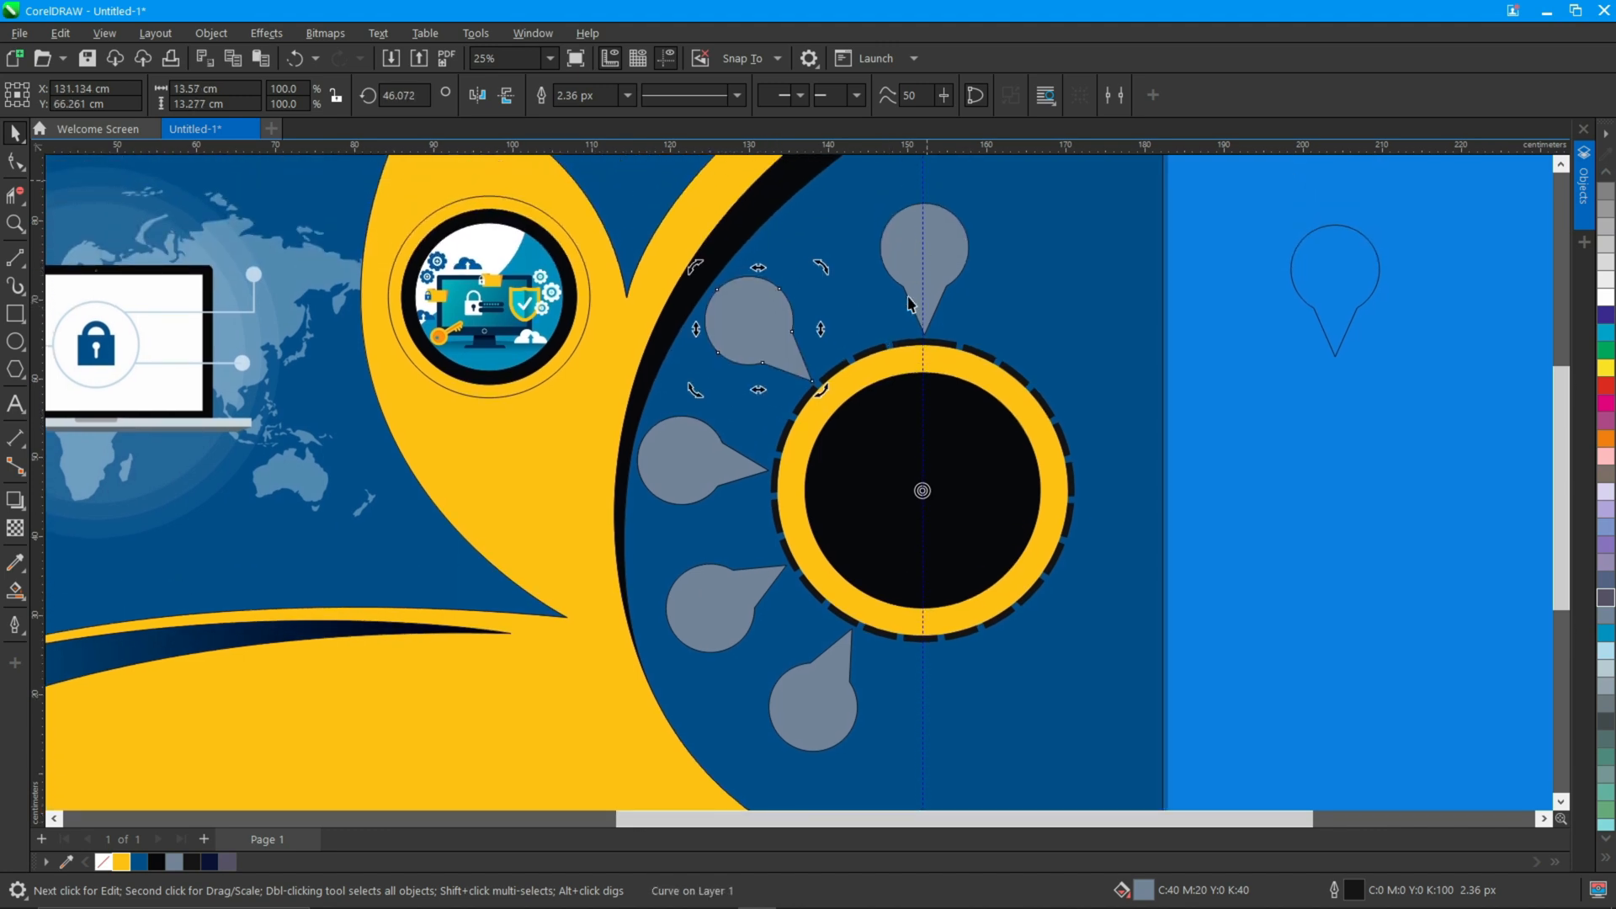
- Delete the pin directly above the circle and rotate a copy of the upper-left pin to the circle's upper right
left_click(933, 279)
key("Delete")
left_click(748, 327)
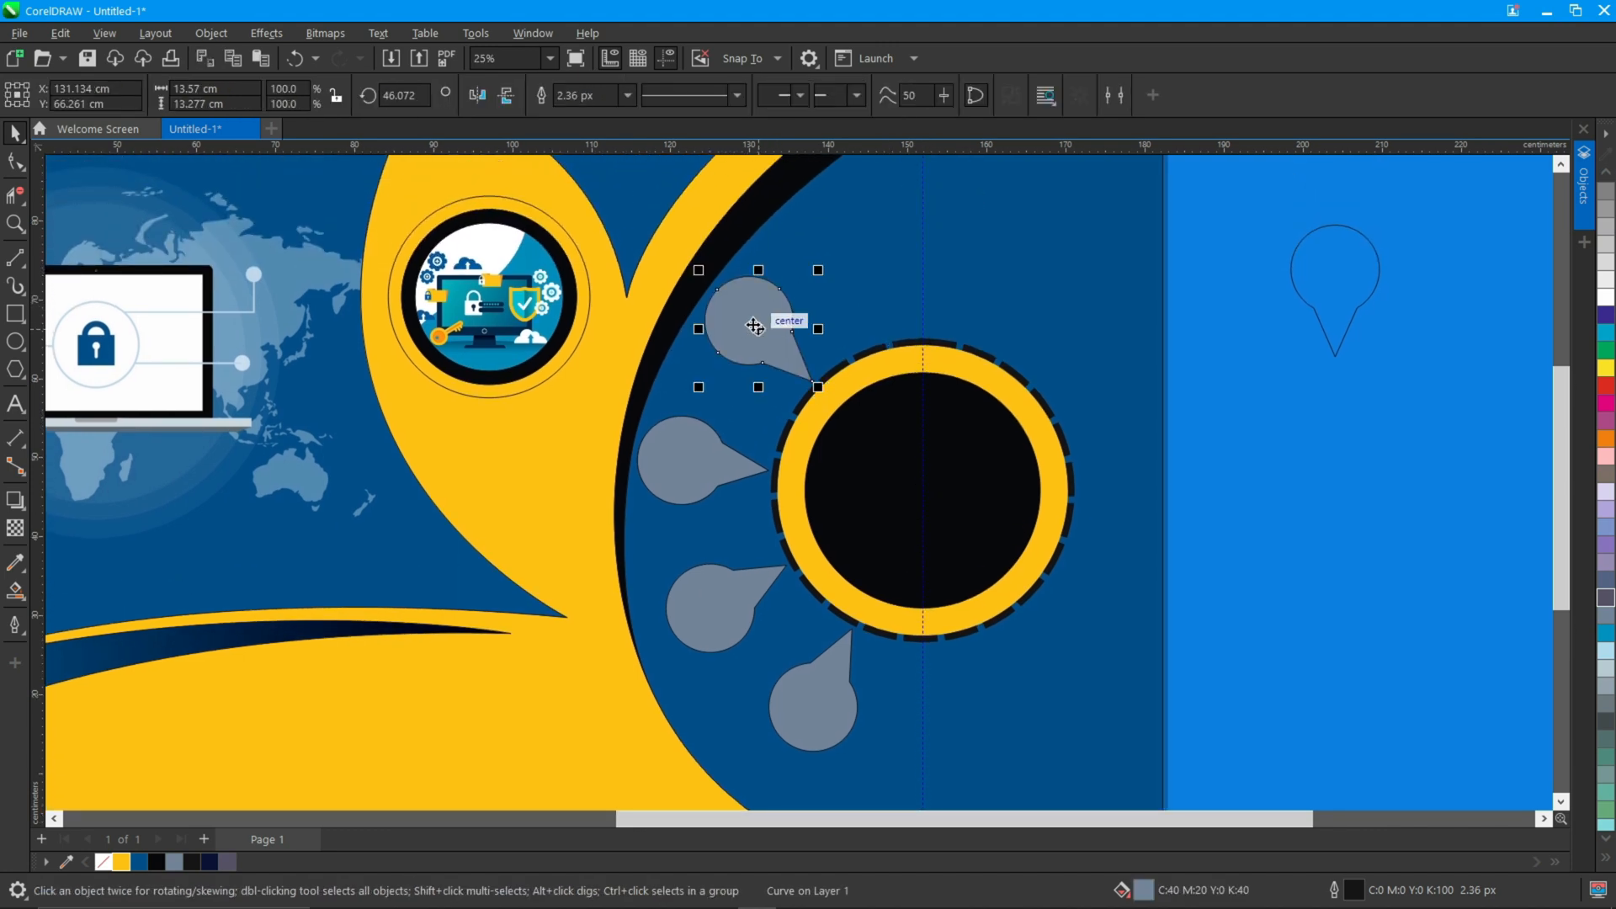
left_click(755, 326)
left_click_drag(698, 267, 1016, 243)
- Space the left-hand pins around the circle, rotating the upper one to about 31°, the next to about 73°, and adjusting the third
left_click(741, 321)
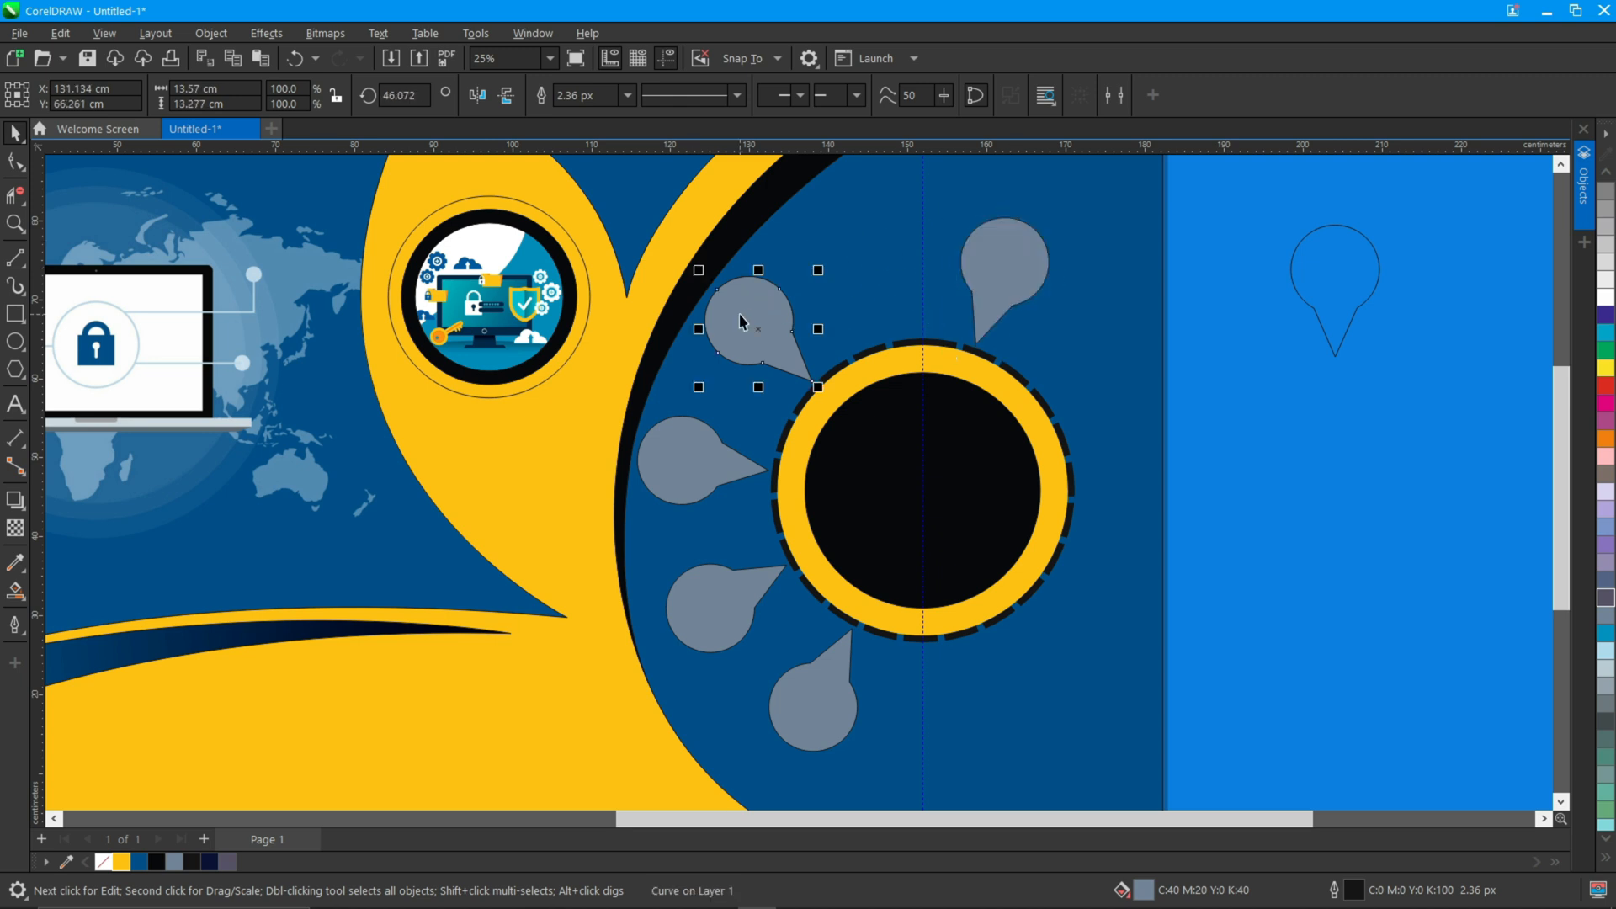
left_click(741, 321)
left_click_drag(699, 269, 762, 221)
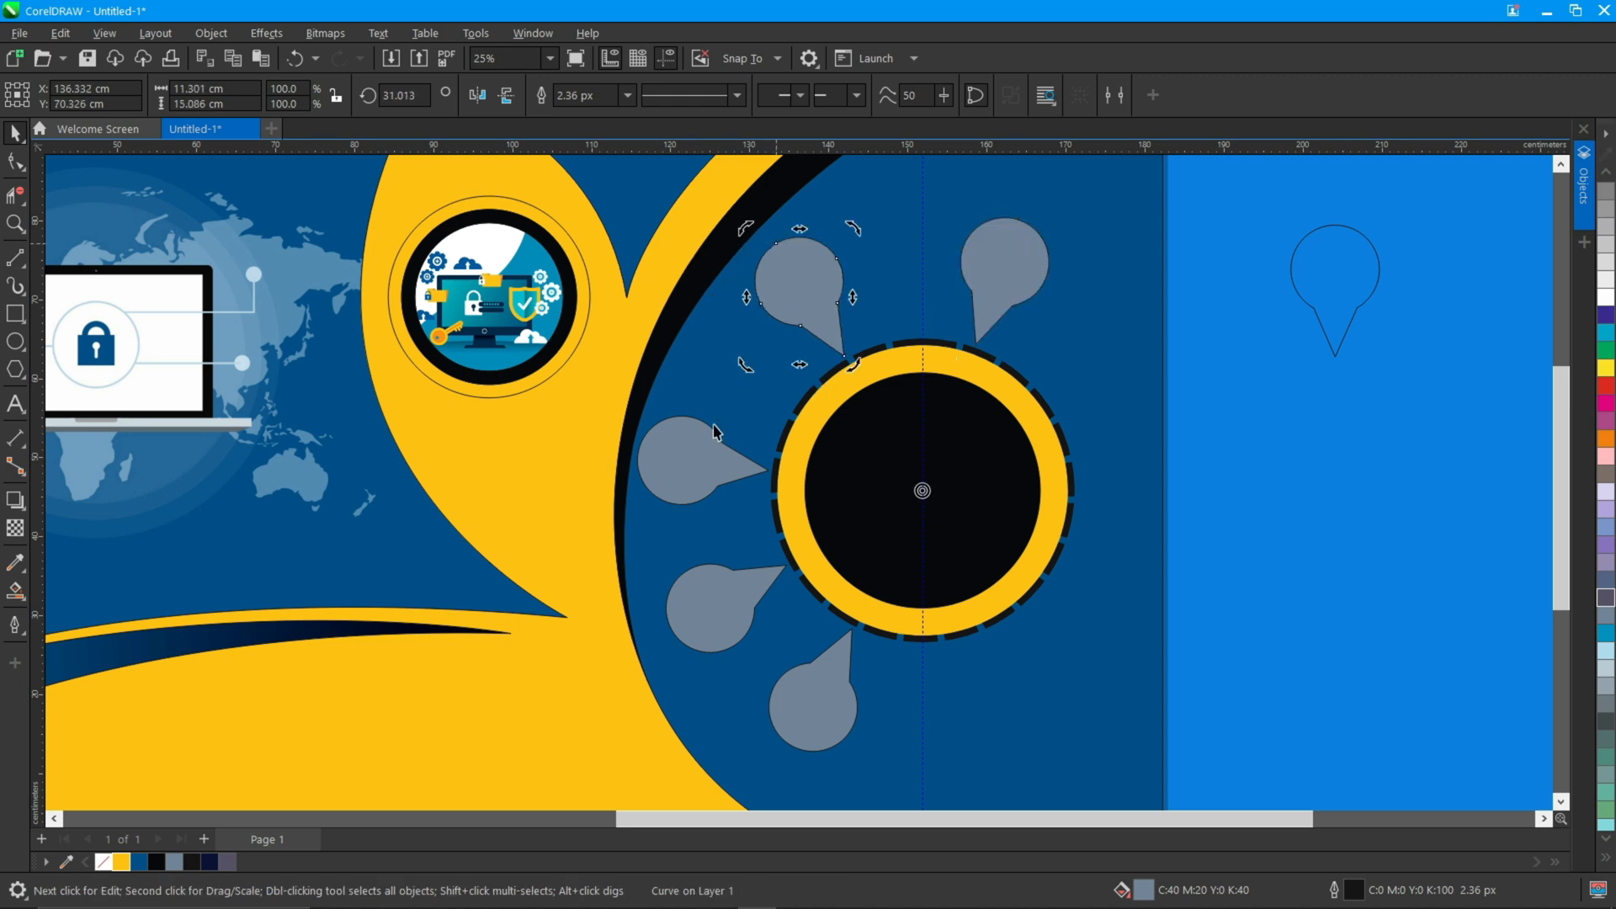
left_click(690, 436)
left_click(673, 438)
left_click_drag(632, 407, 686, 351)
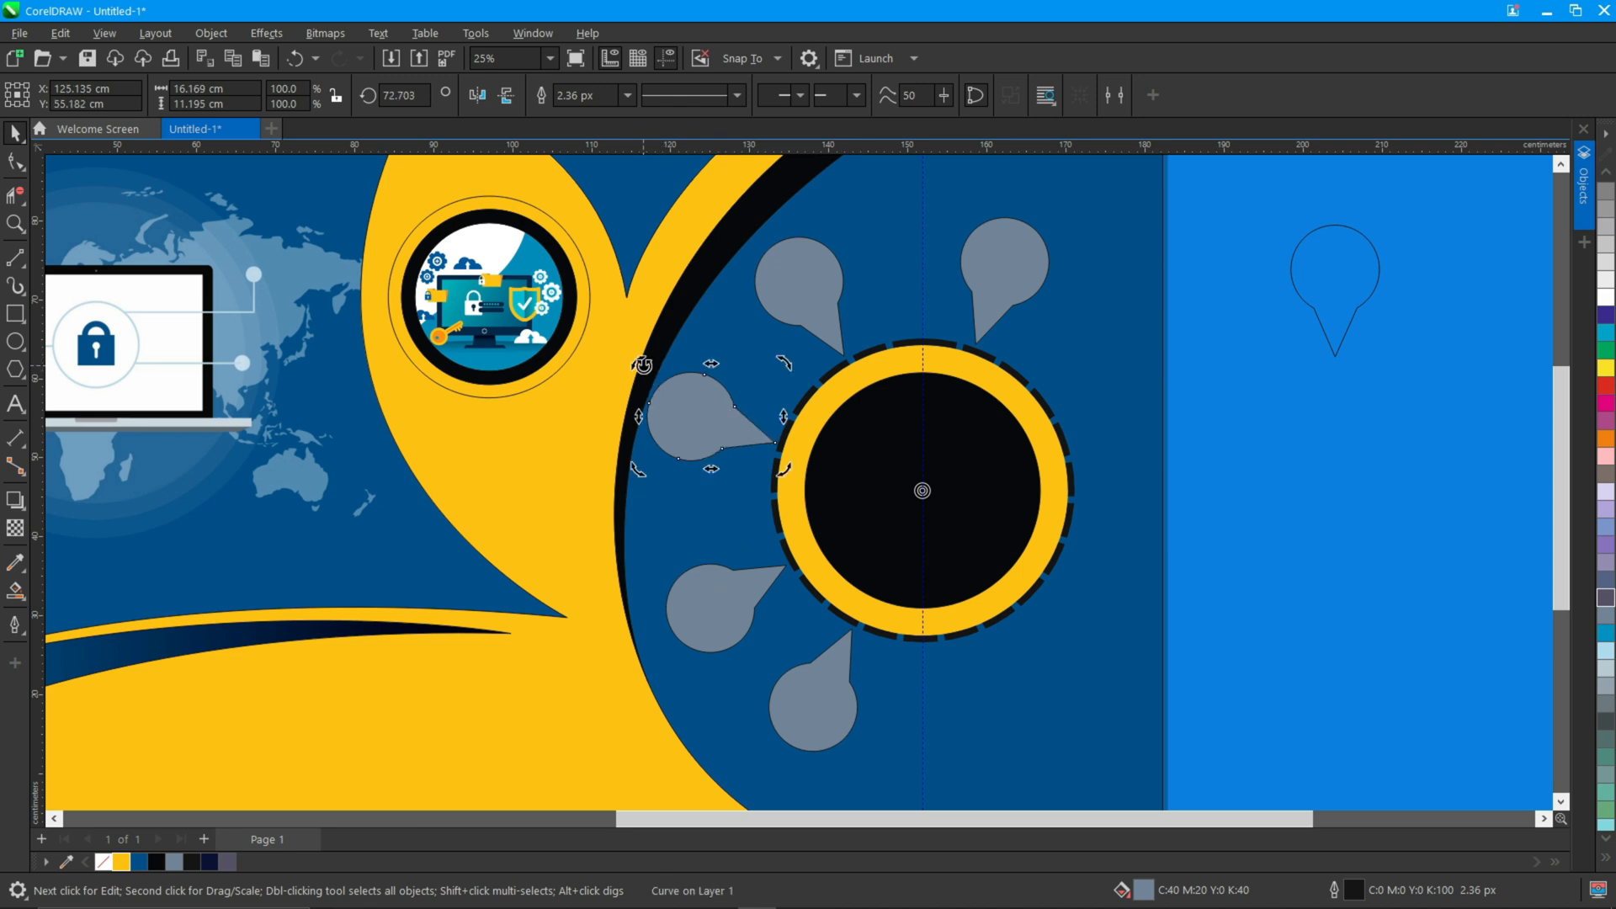
left_click(711, 603)
left_click(711, 603)
left_click_drag(665, 551, 651, 532)
left_click(1320, 505)
- Select all five grey pins around the circle and fill them with yellow (R255 G192 B0)
scroll(872, 437, "down", 2)
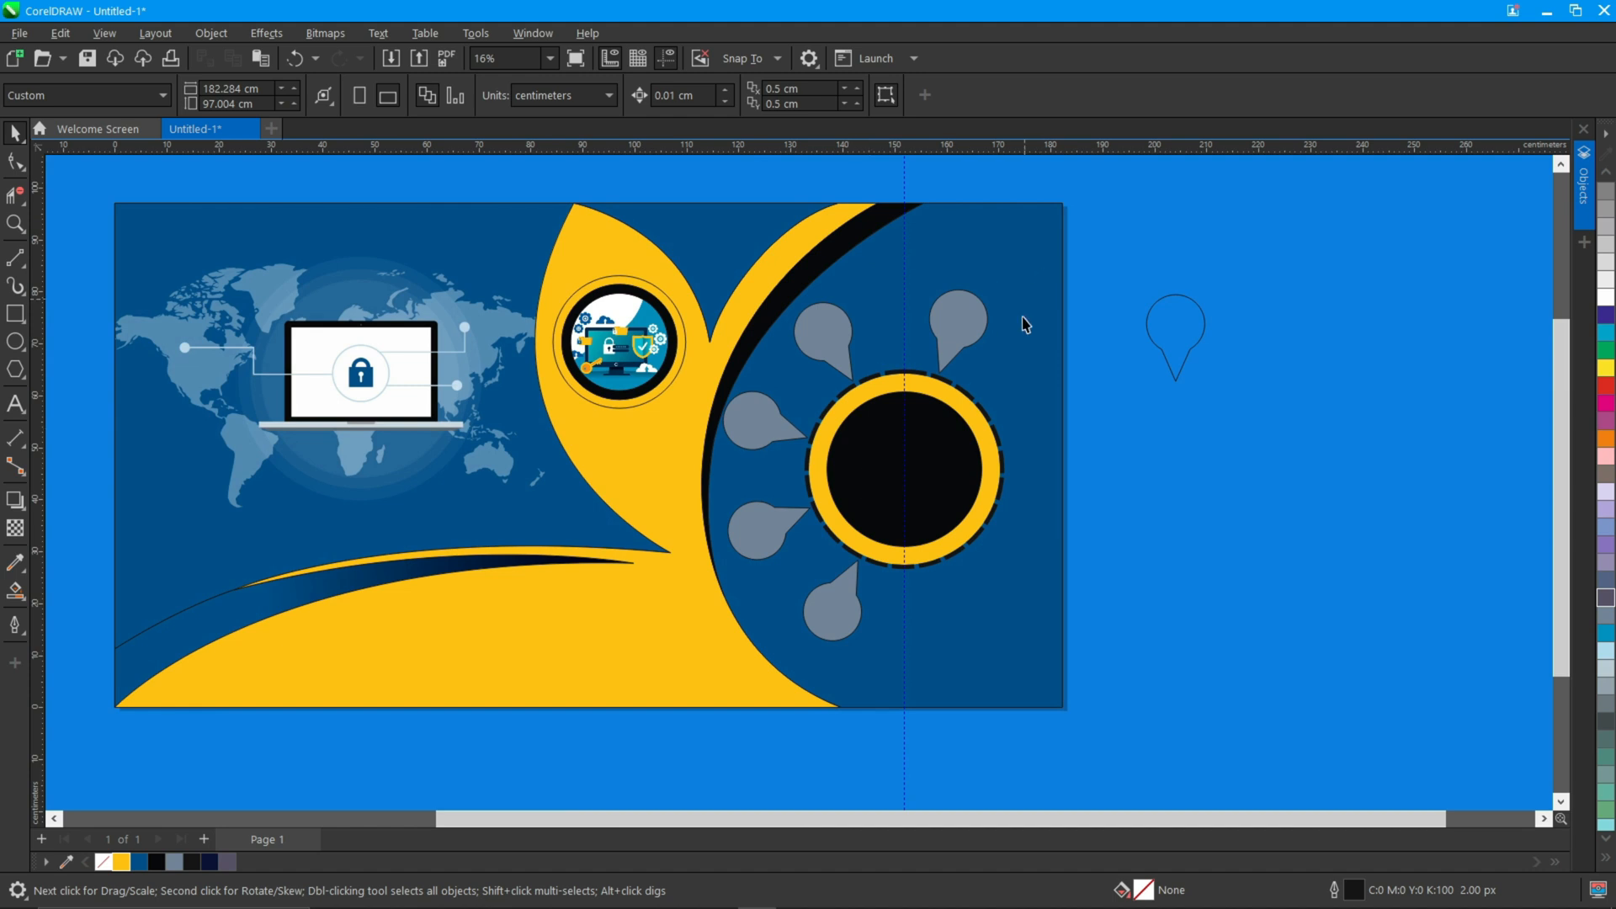
left_click(838, 625)
left_click(761, 529, "shift")
left_click(764, 421, "shift")
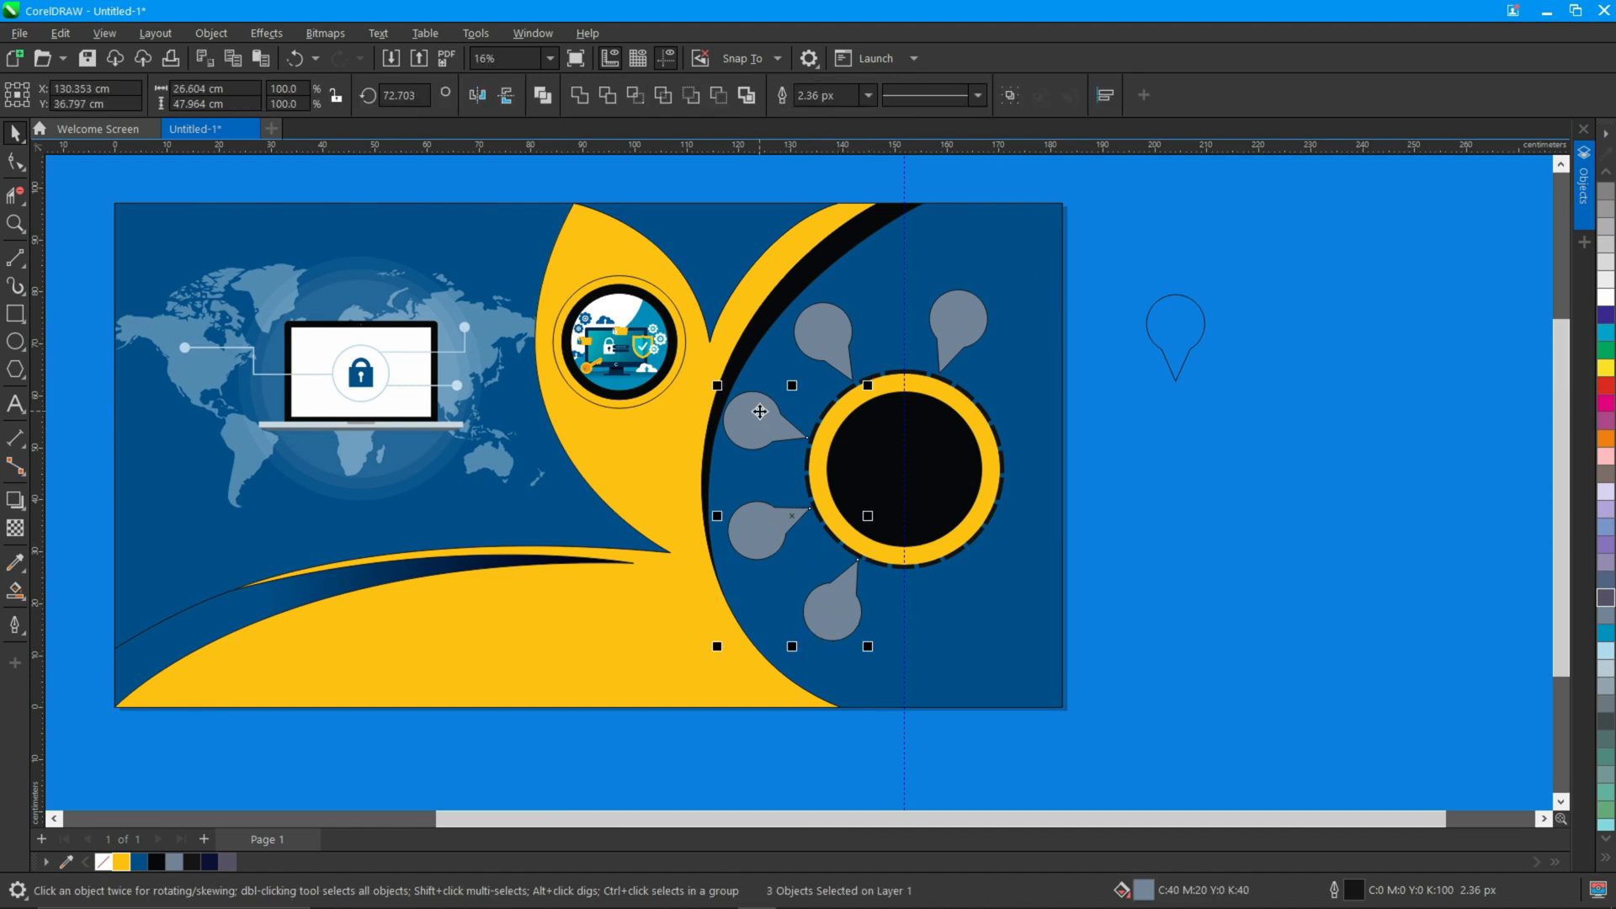
left_click(846, 344, "shift")
left_click(952, 329, "shift")
left_click(126, 862)
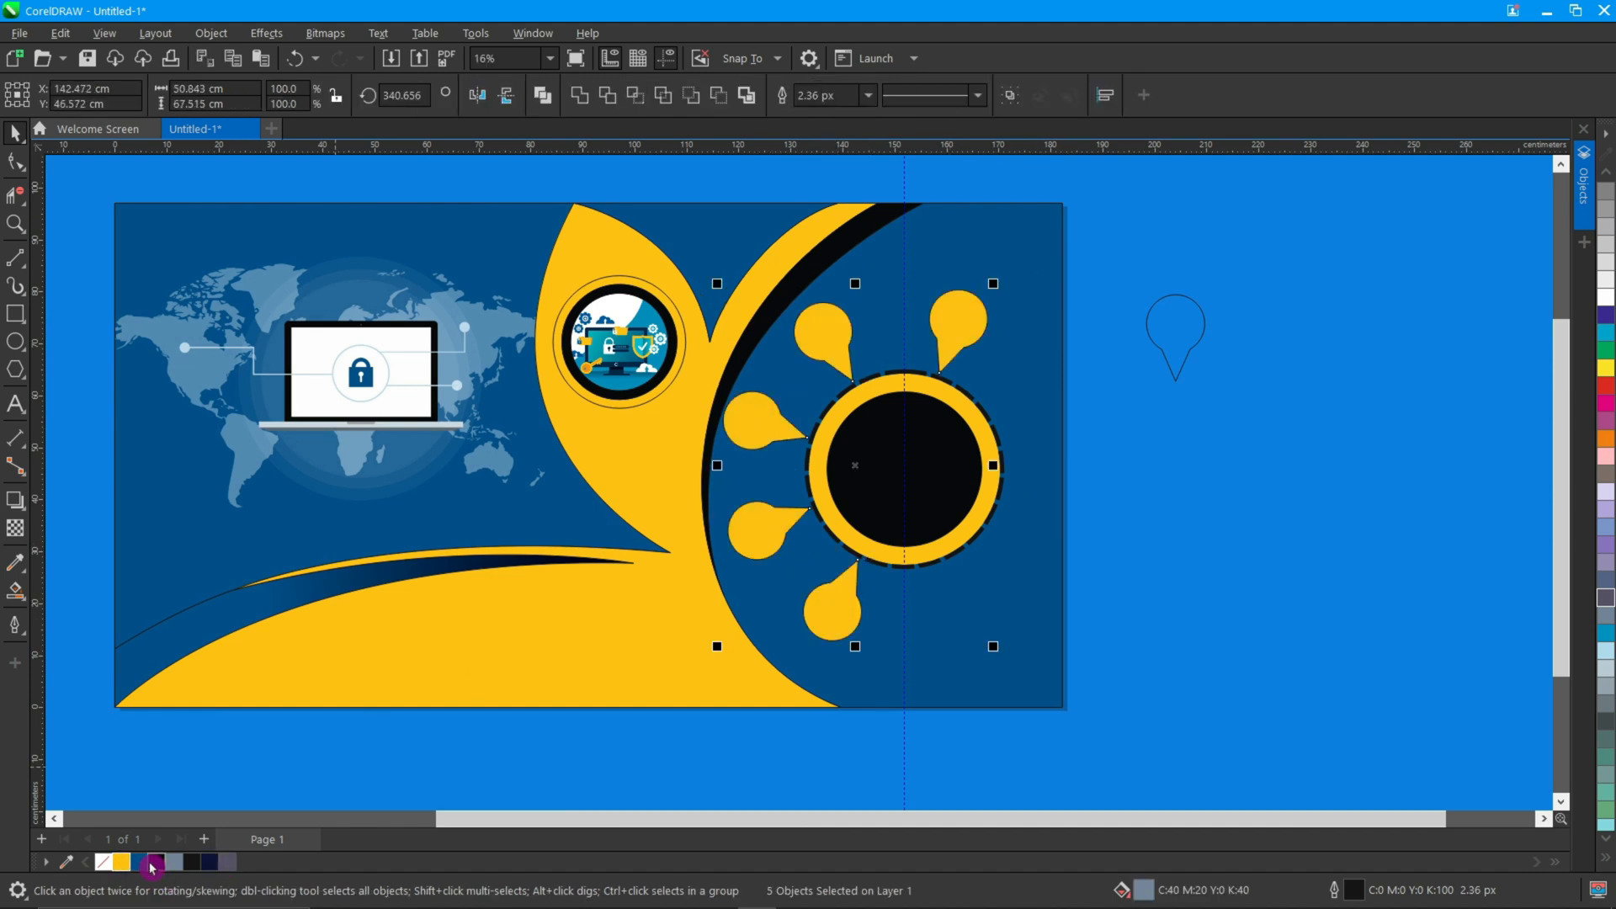
- Give the five yellow pins a black outline 50 px wide
left_click(868, 95)
type("50")
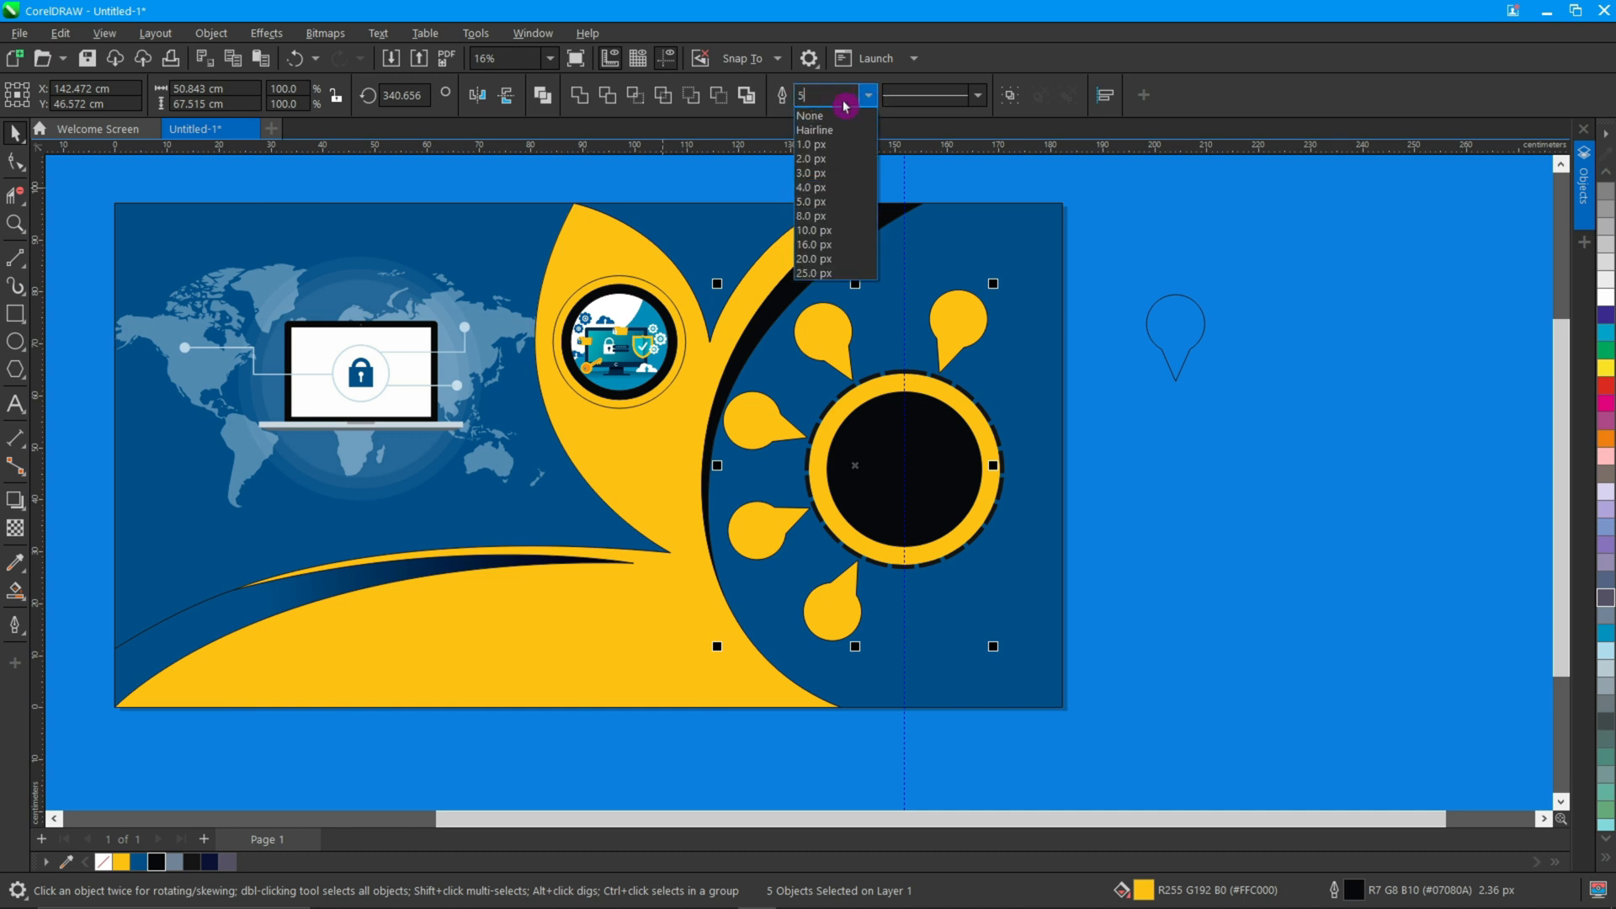
key("Return")
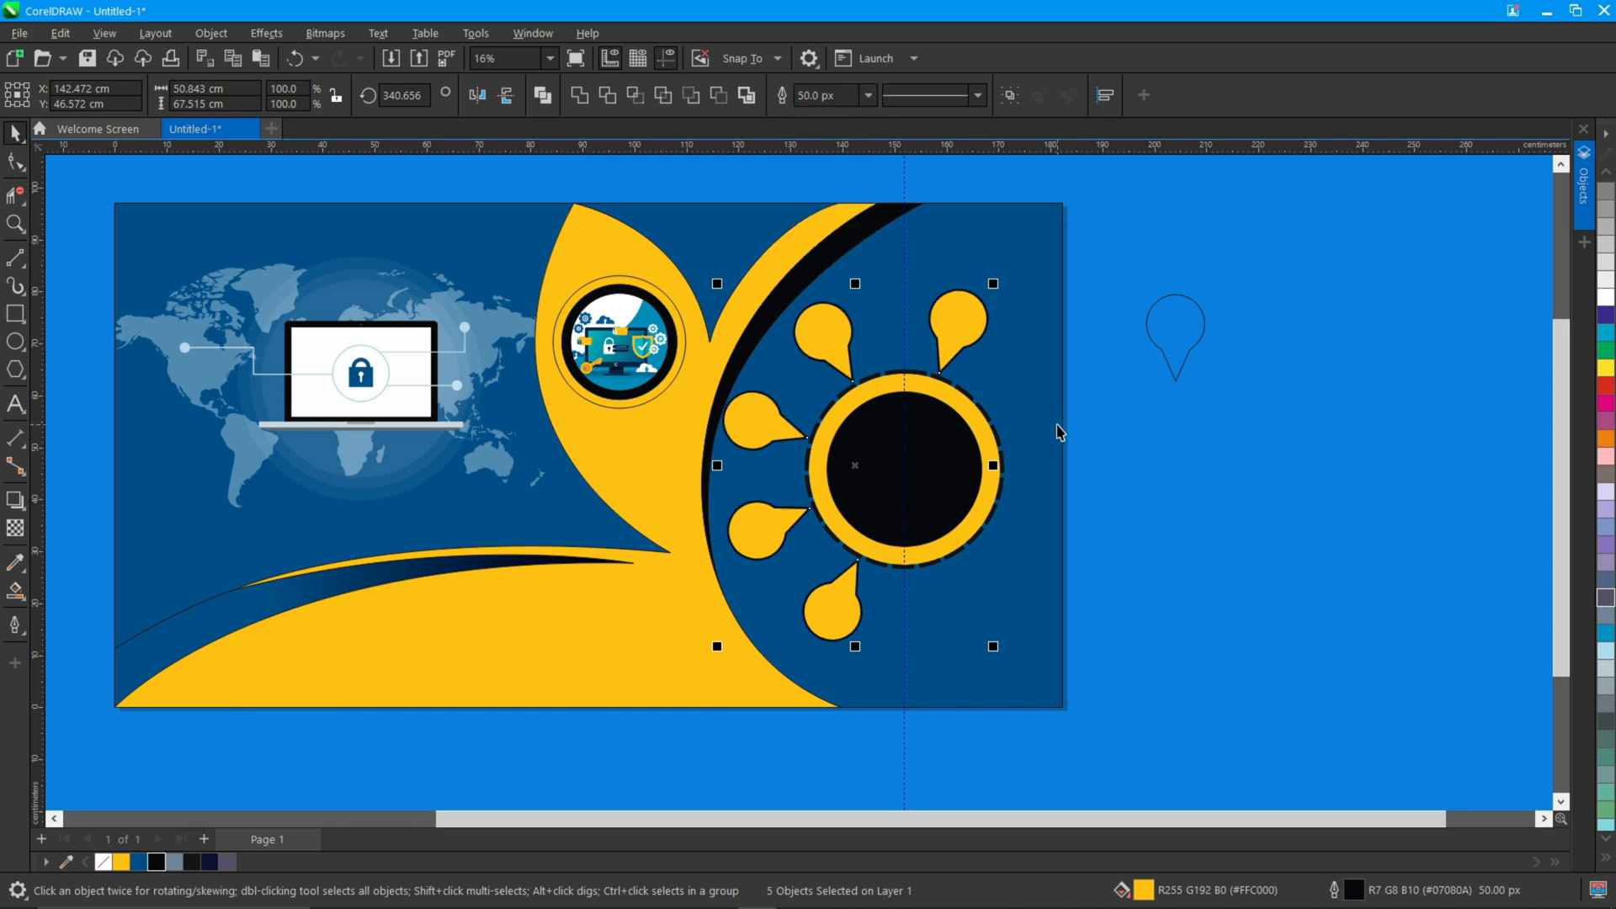
- Select the central circle together with its five yellow pins and move them slightly to the right
left_click(30, 621)
left_click(50, 597)
left_click(966, 595)
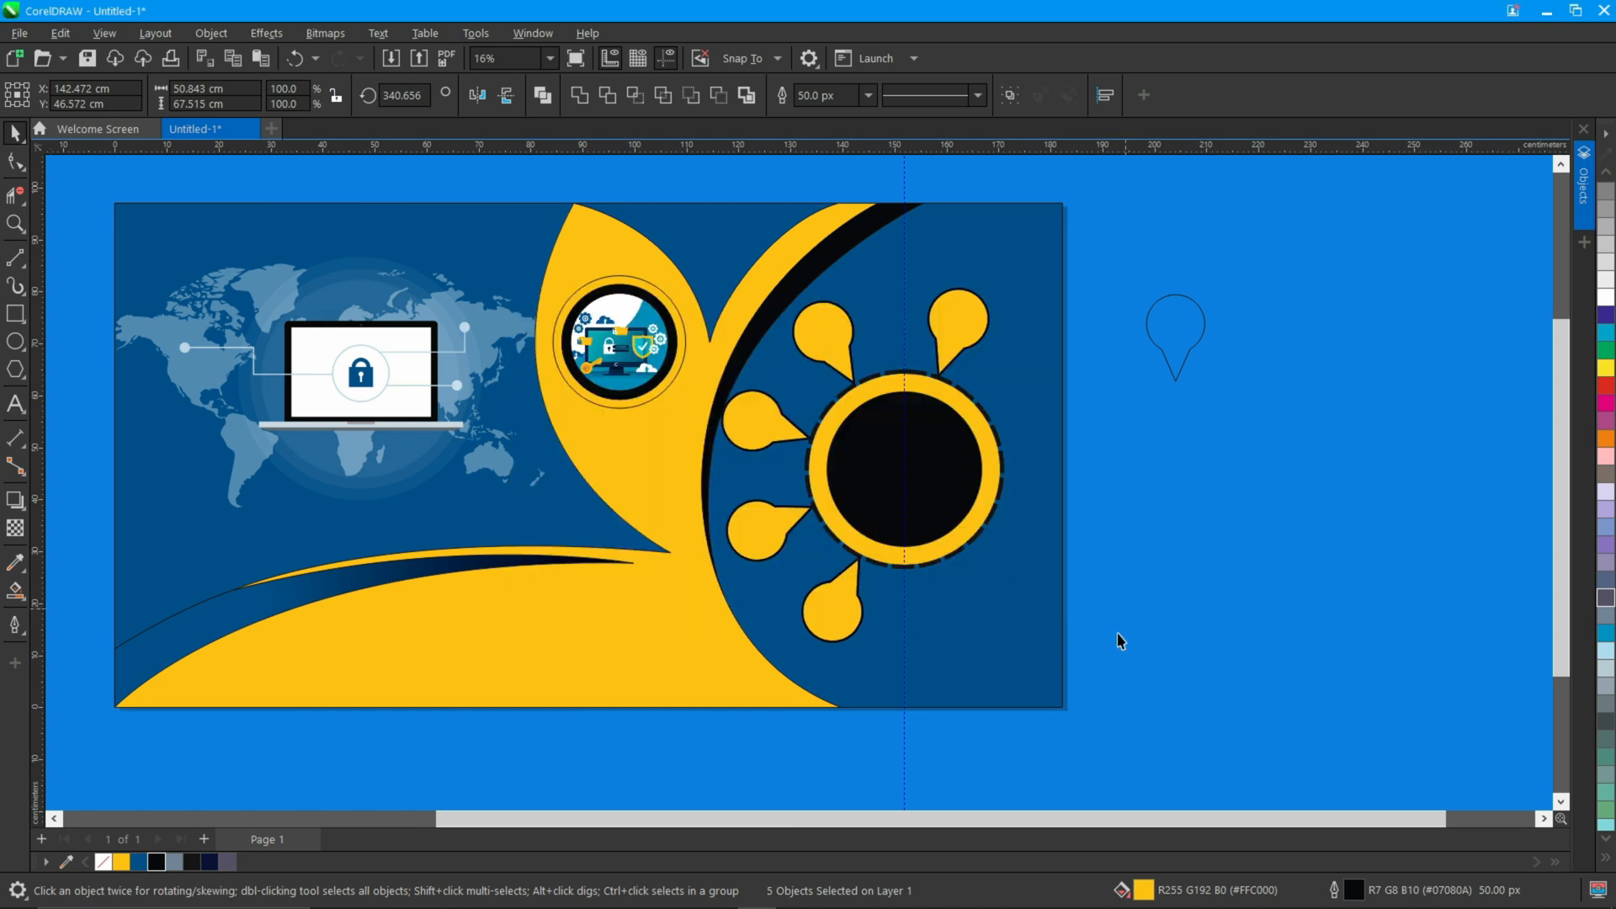
left_click_drag(1067, 703, 710, 246)
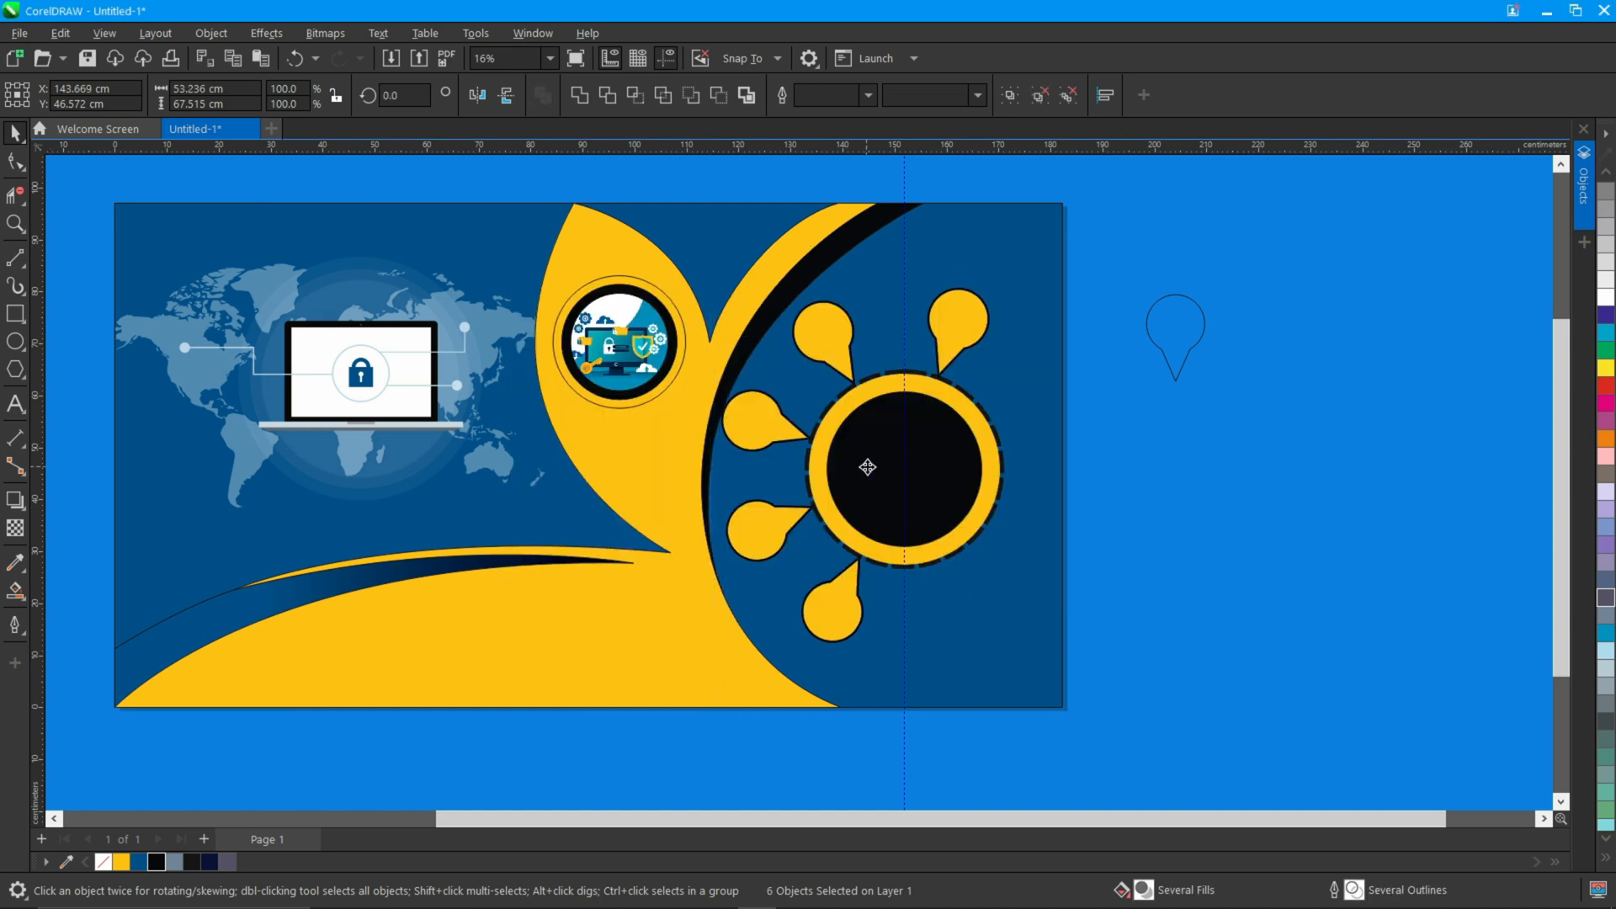
left_click_drag(868, 467, 886, 467)
left_click(1122, 501)
- Draw a rectangle about 28.5 × 10 cm against the page's right edge, below the central circle
left_click(22, 320)
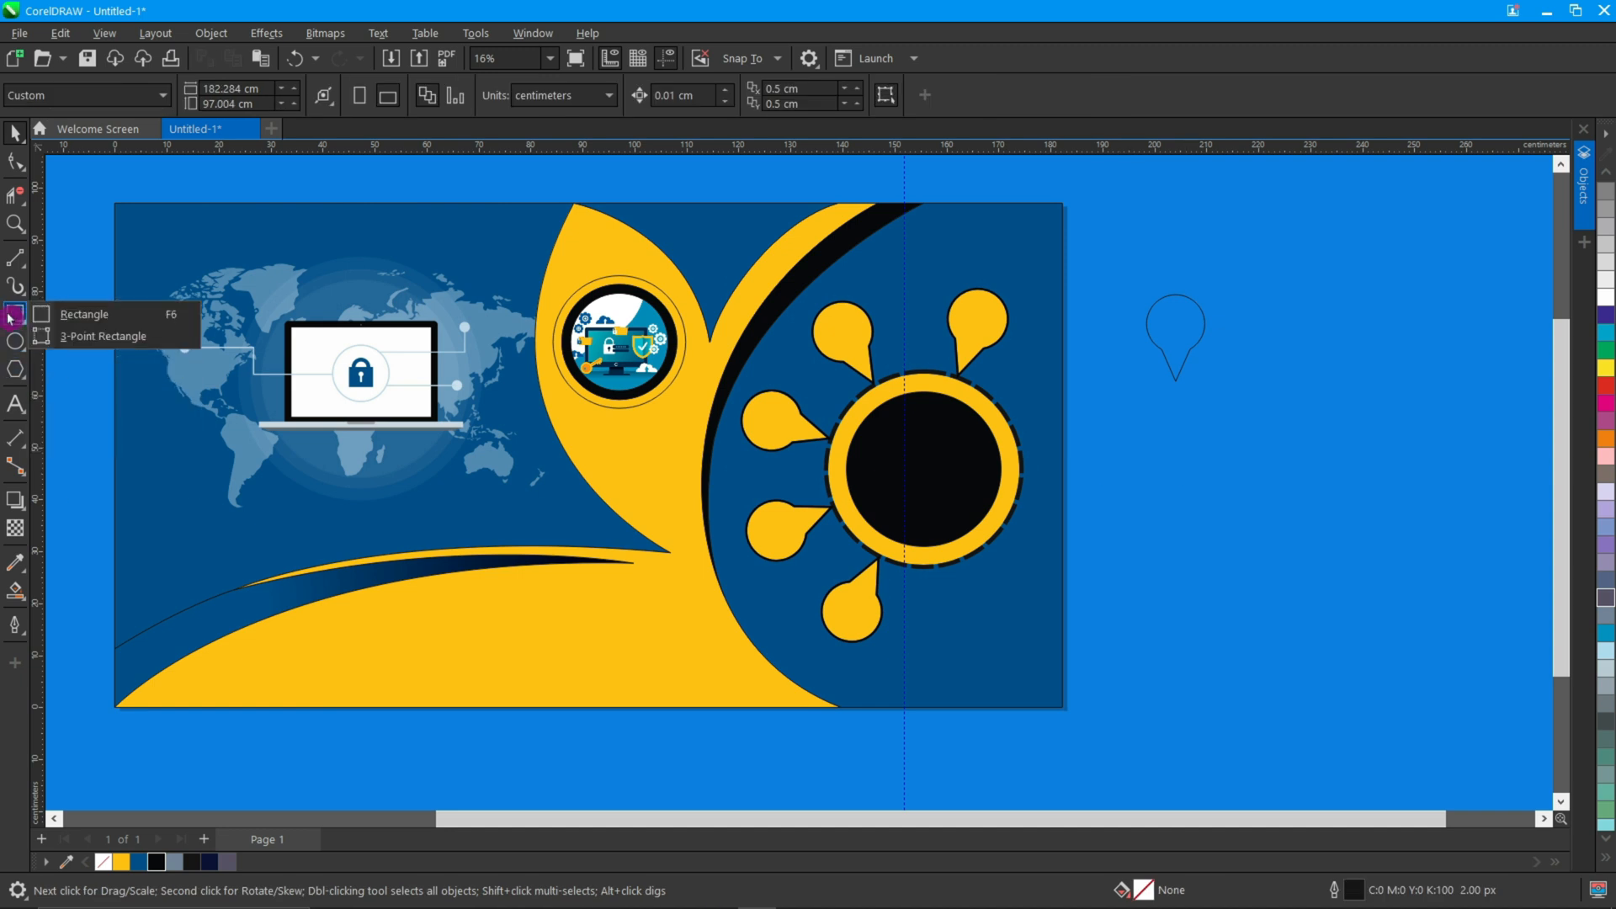
left_click(77, 313)
left_click_drag(1062, 636, 914, 687)
- Round the rectangle's upper-left corner to a radius of about 5 cm and fill the shape with yellow
key("F10")
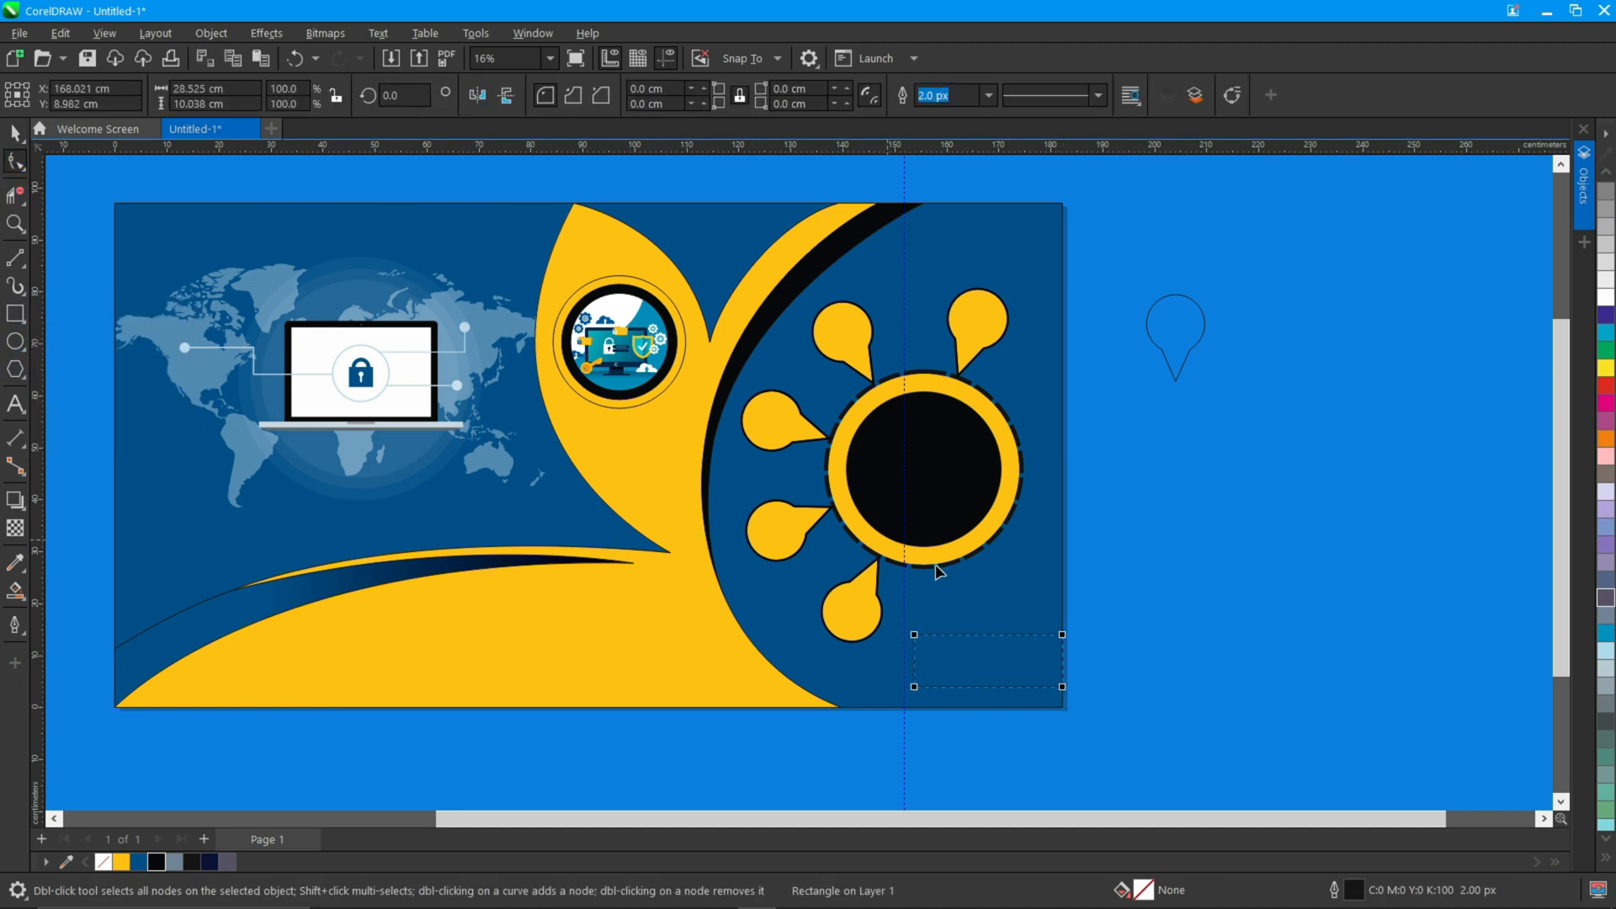
left_click(1082, 679)
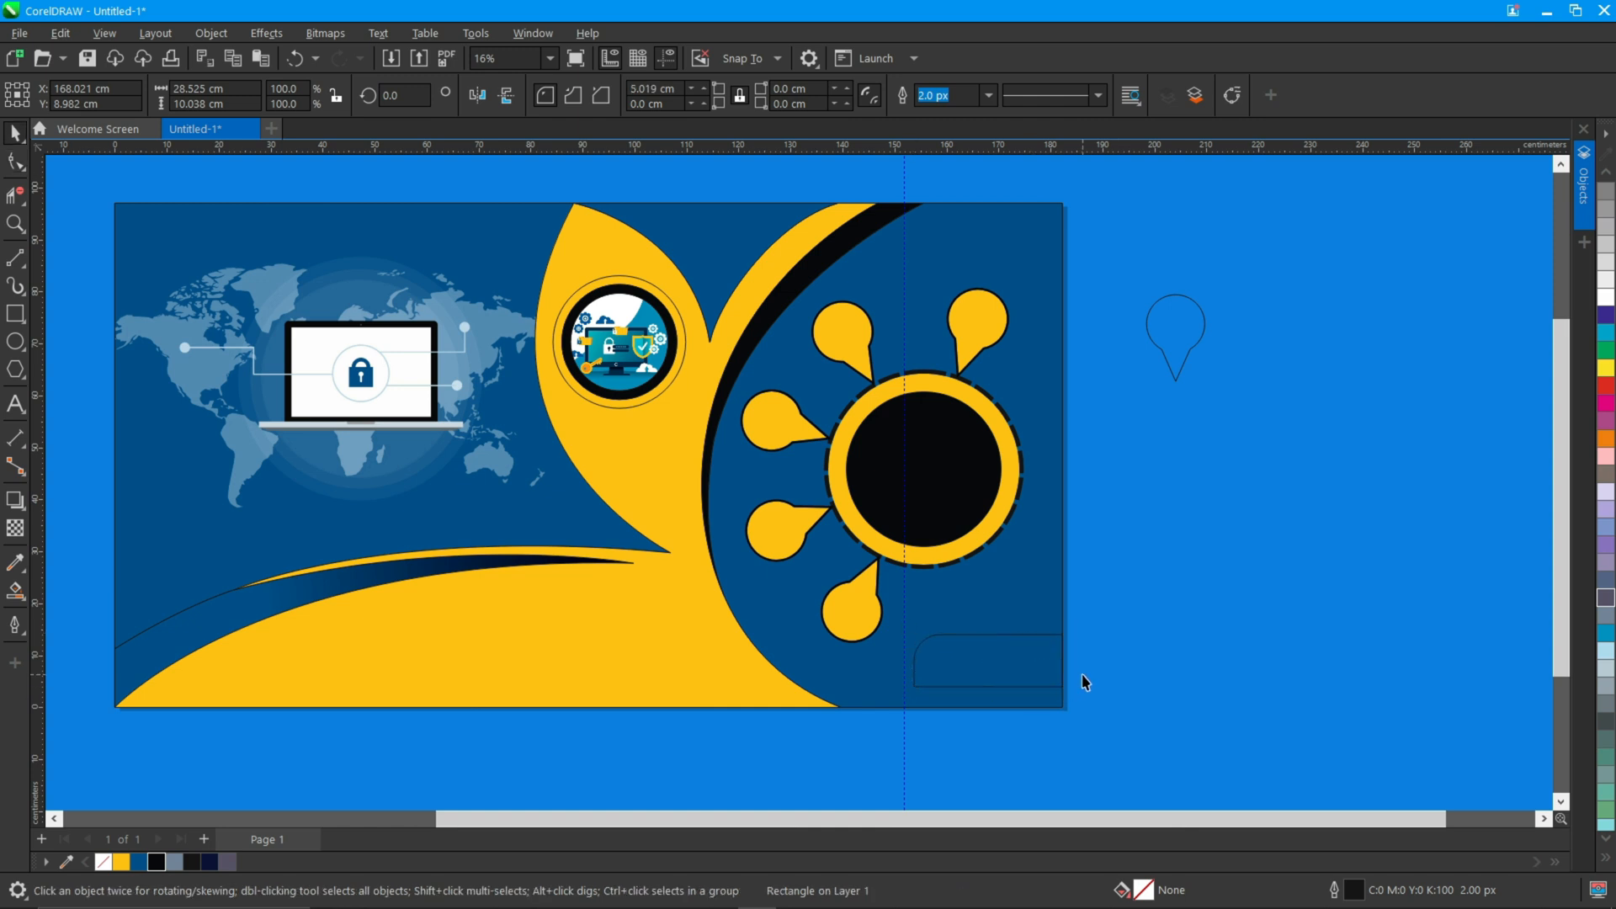
key("space")
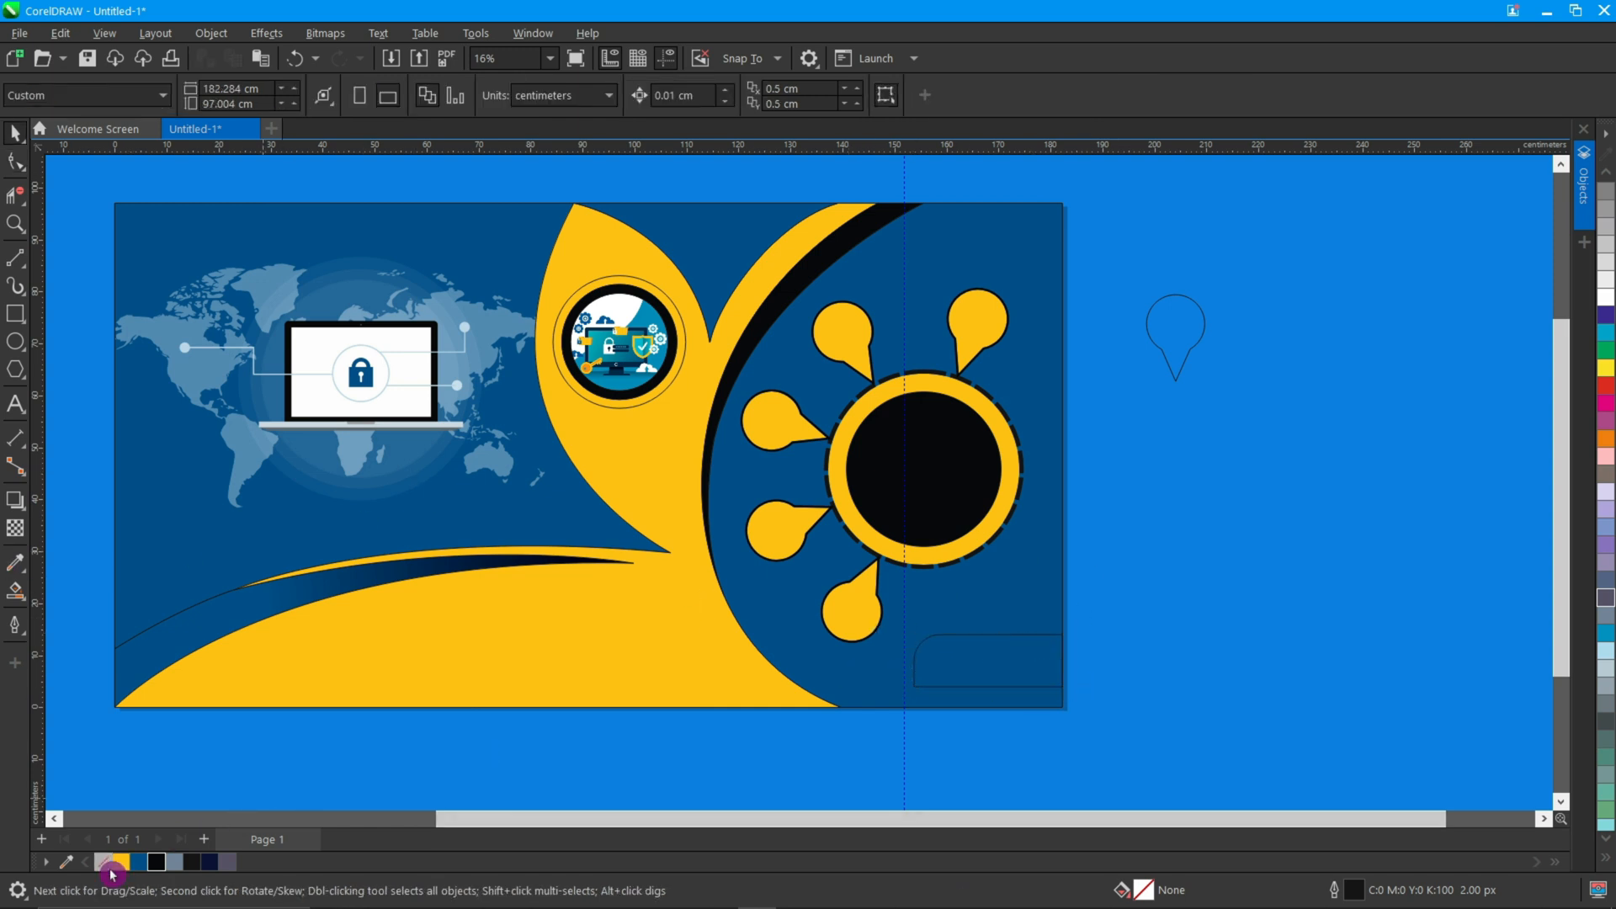
left_click_drag(946, 673, 947, 674)
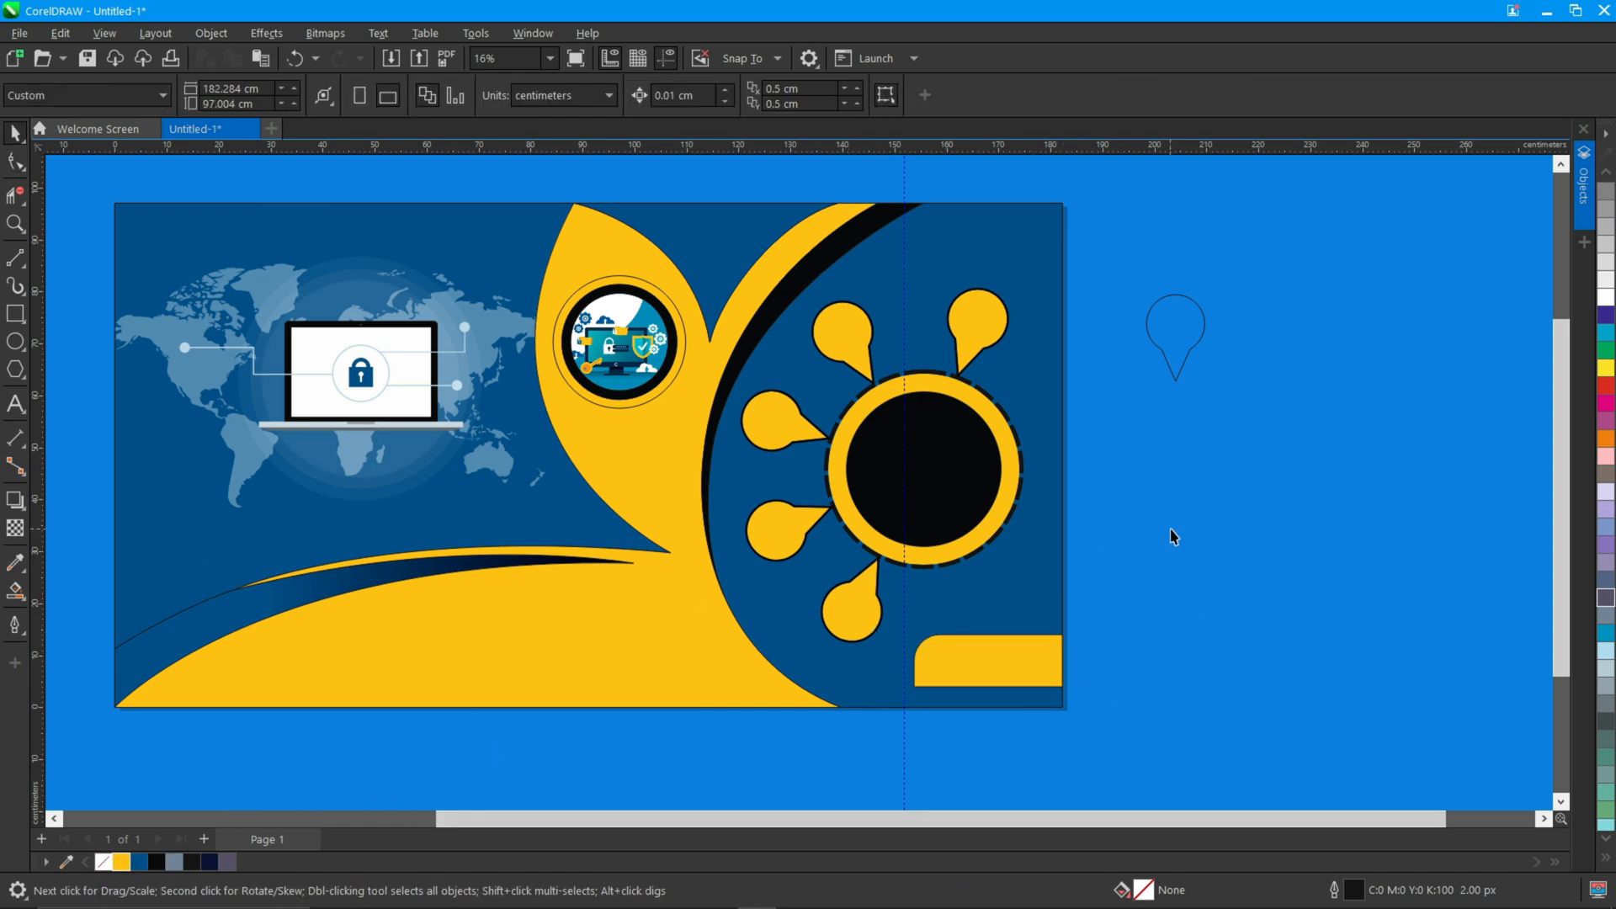
- Add the artistic text "SIDTRIKS TECHNOLOGIES" beside the page and set its font to Cooper Black
key("F8")
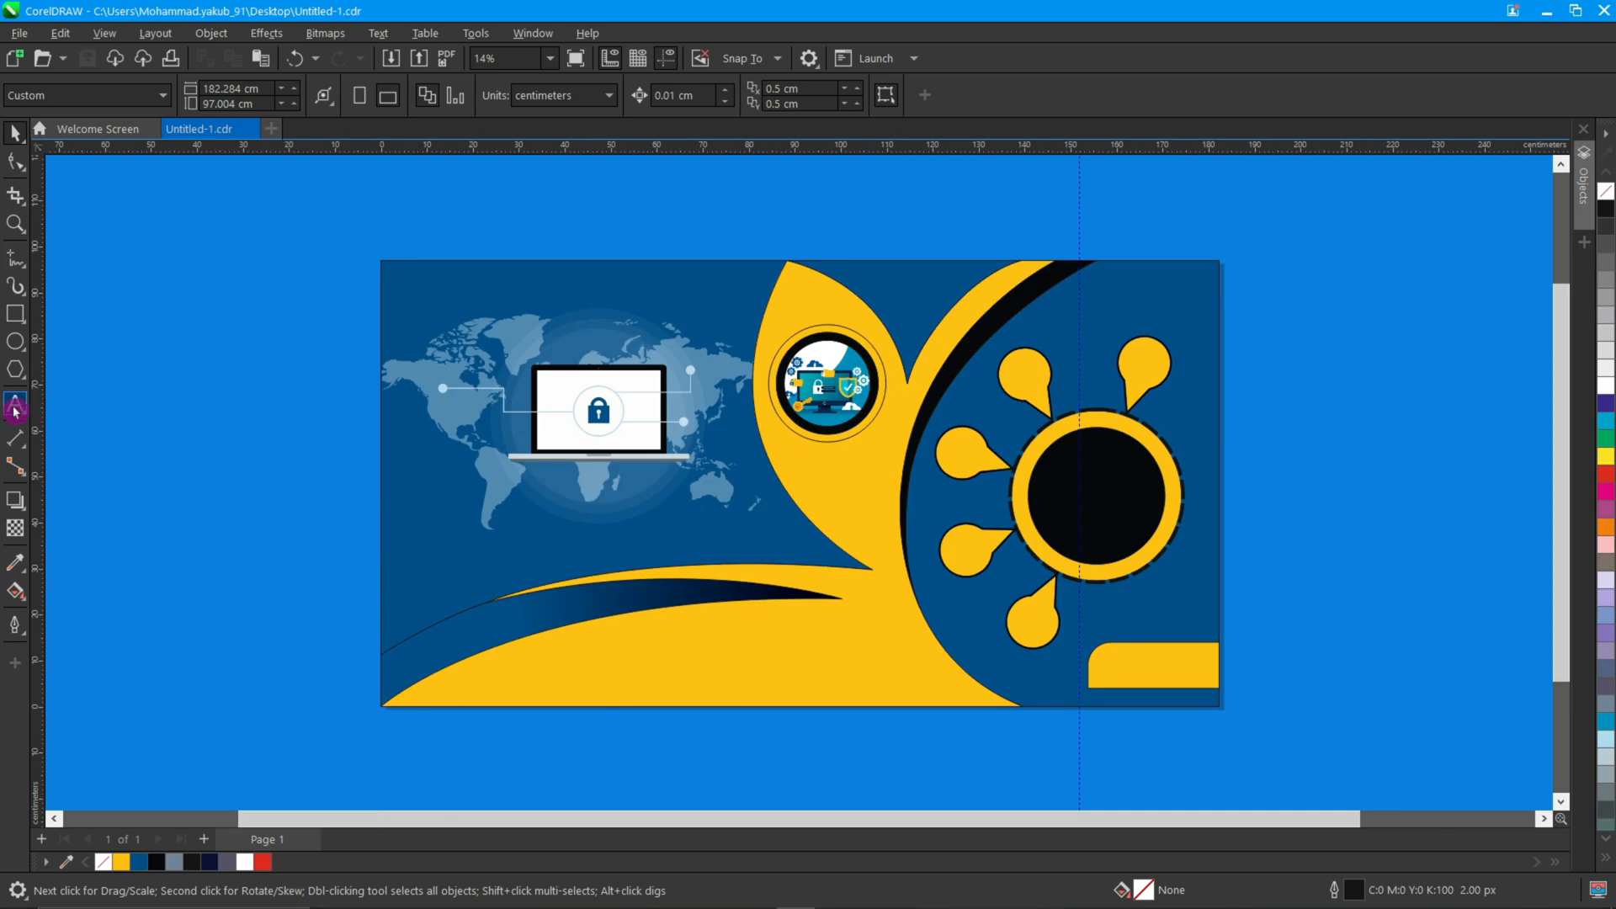
left_click(252, 417)
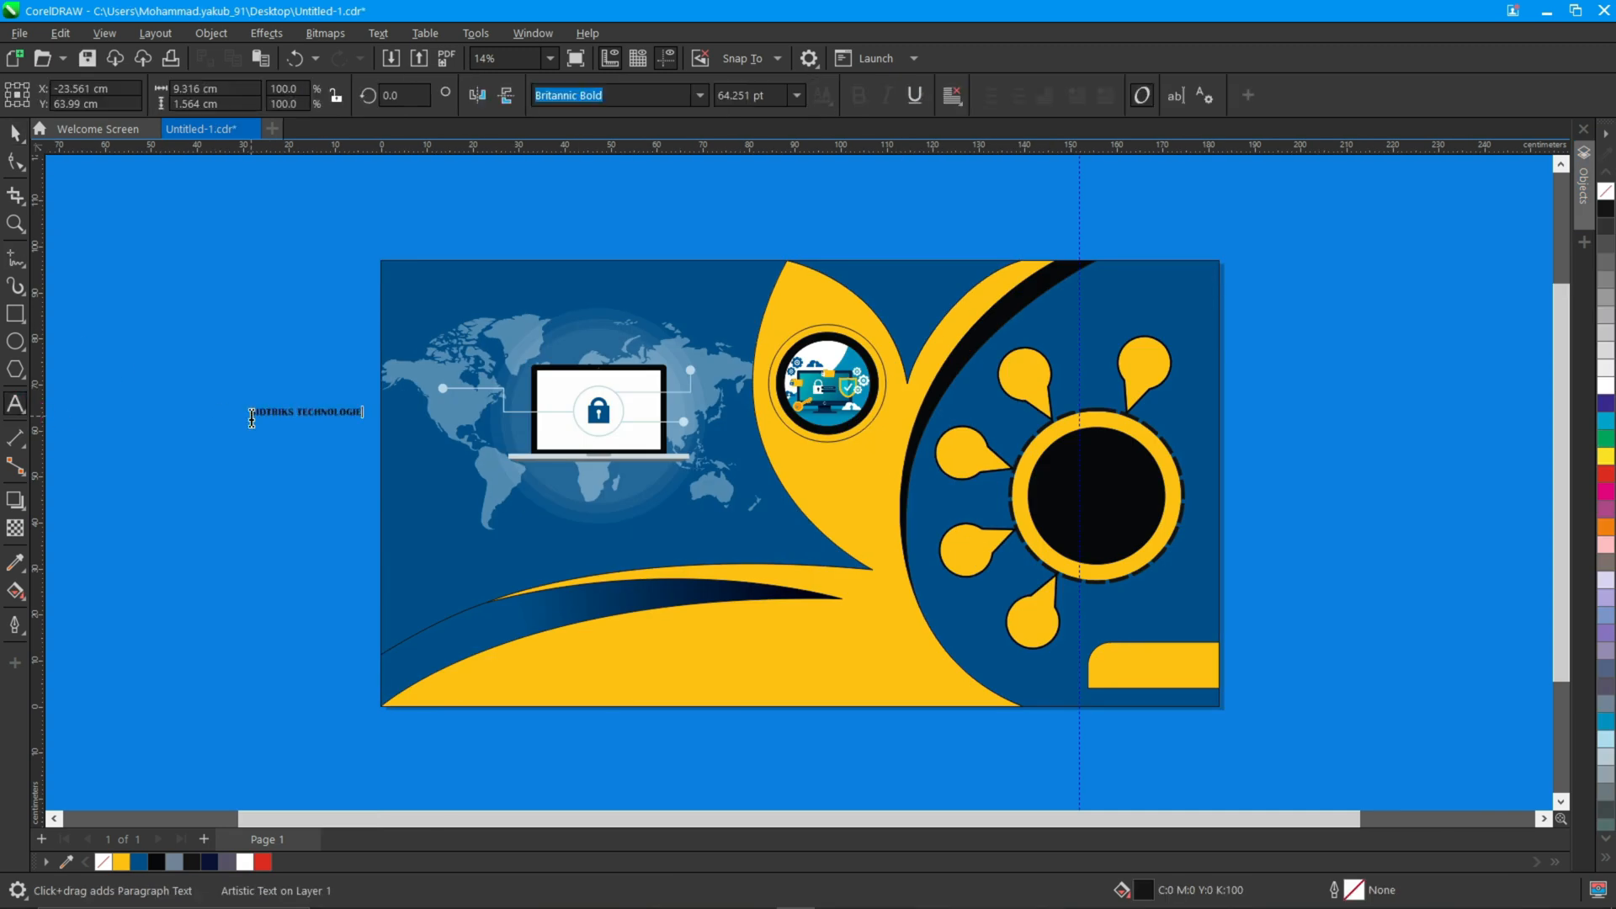
left_click(15, 132)
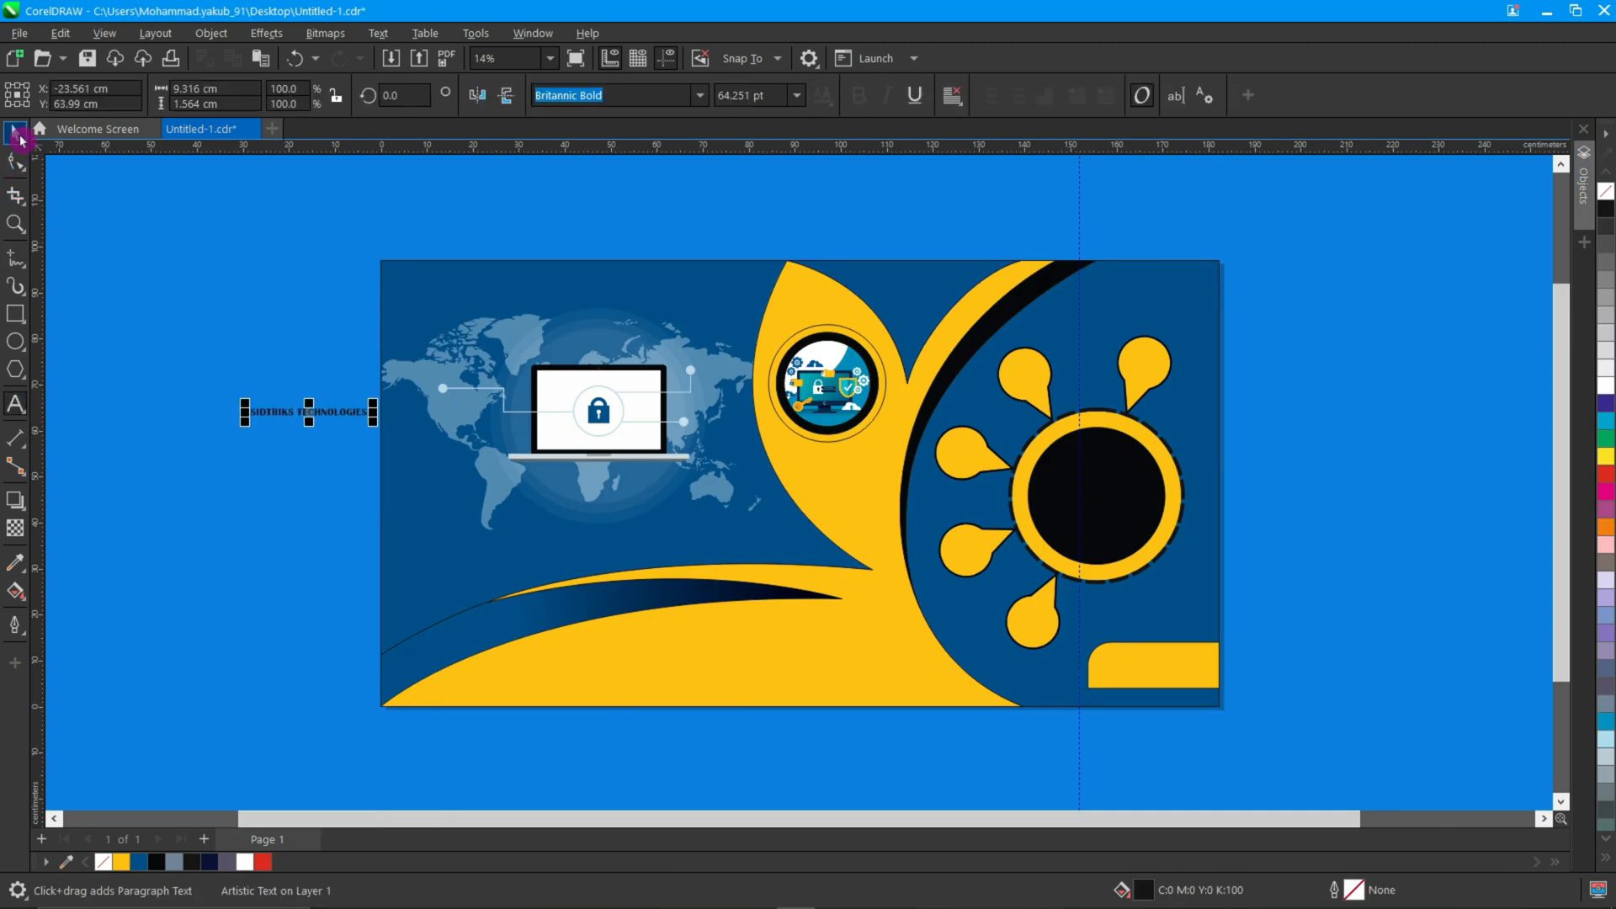
left_click(701, 99)
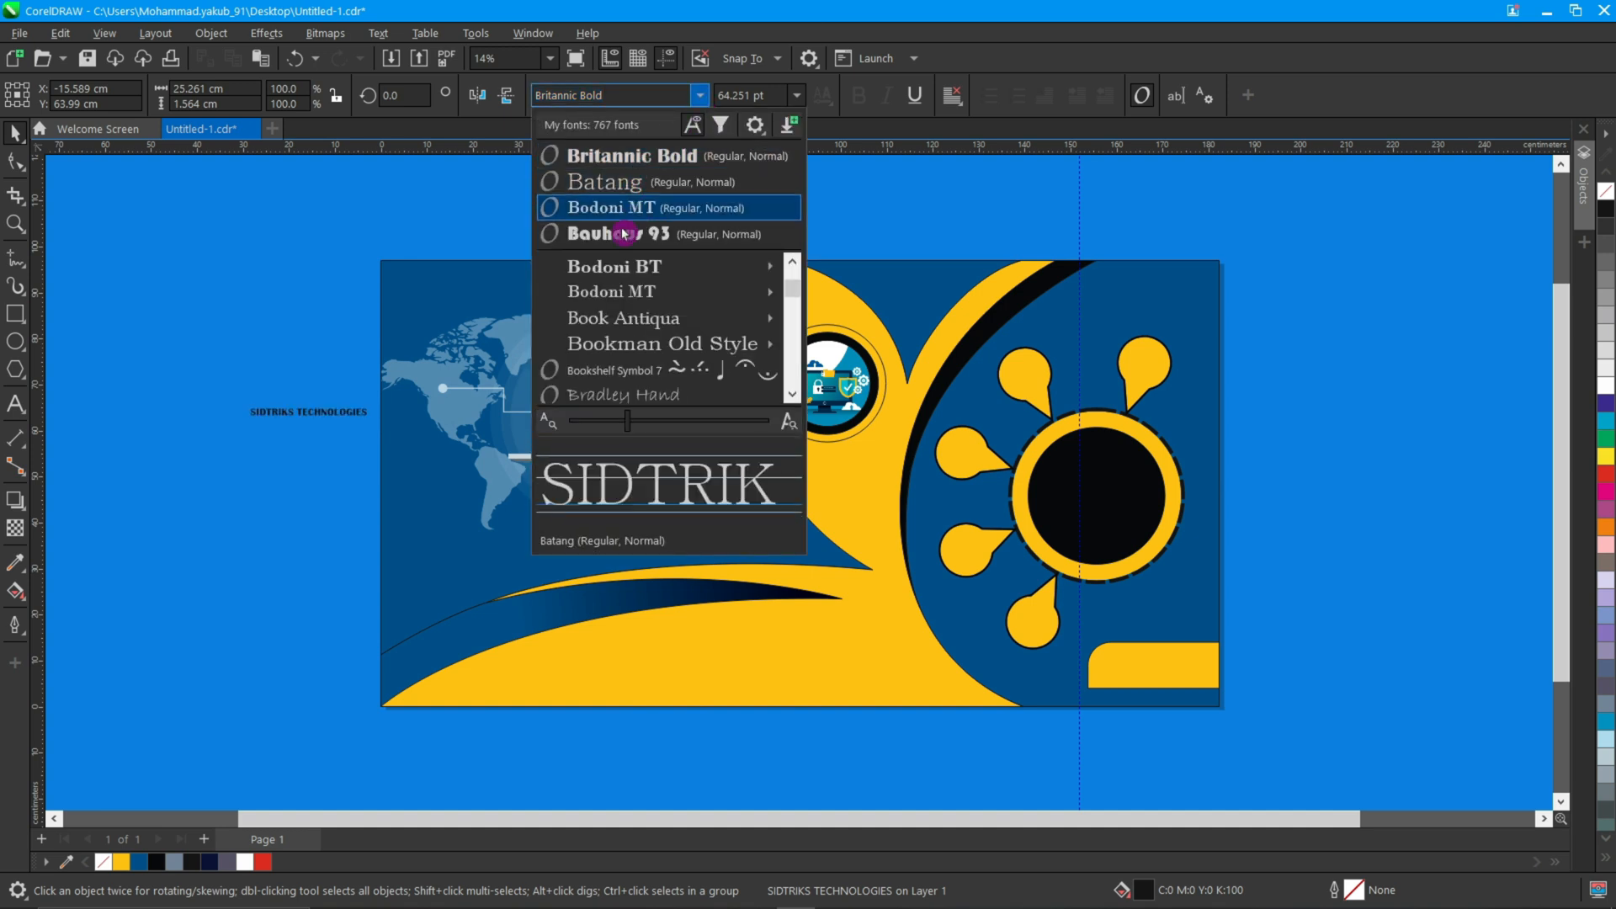
scroll(624, 364, "down", 5)
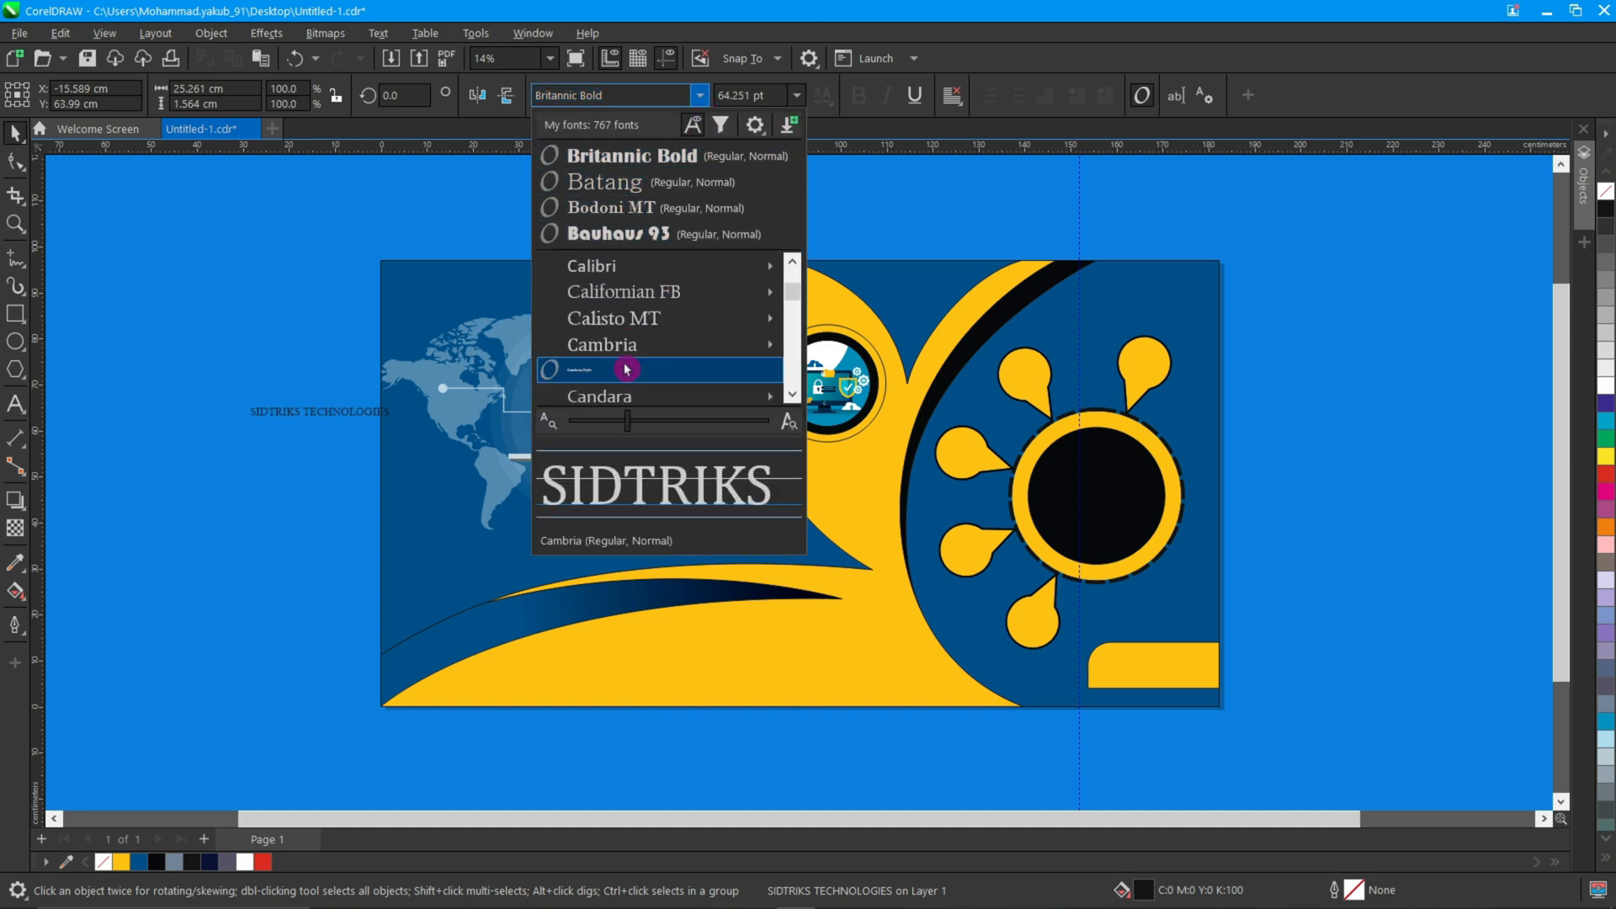
scroll(625, 369, "down", 6)
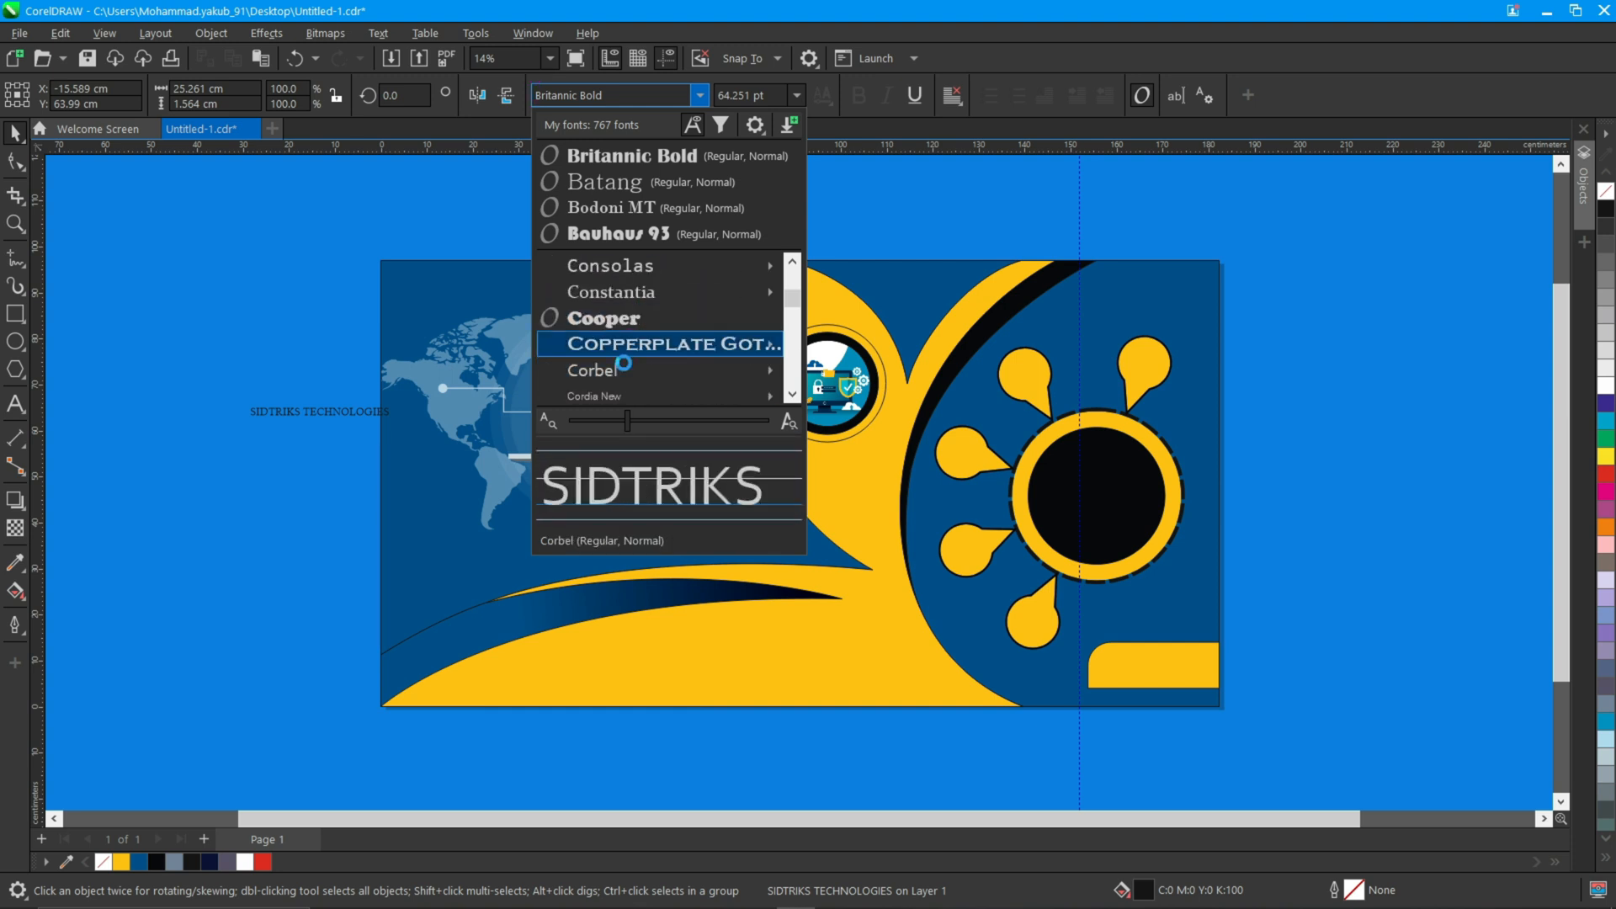
left_click(619, 318)
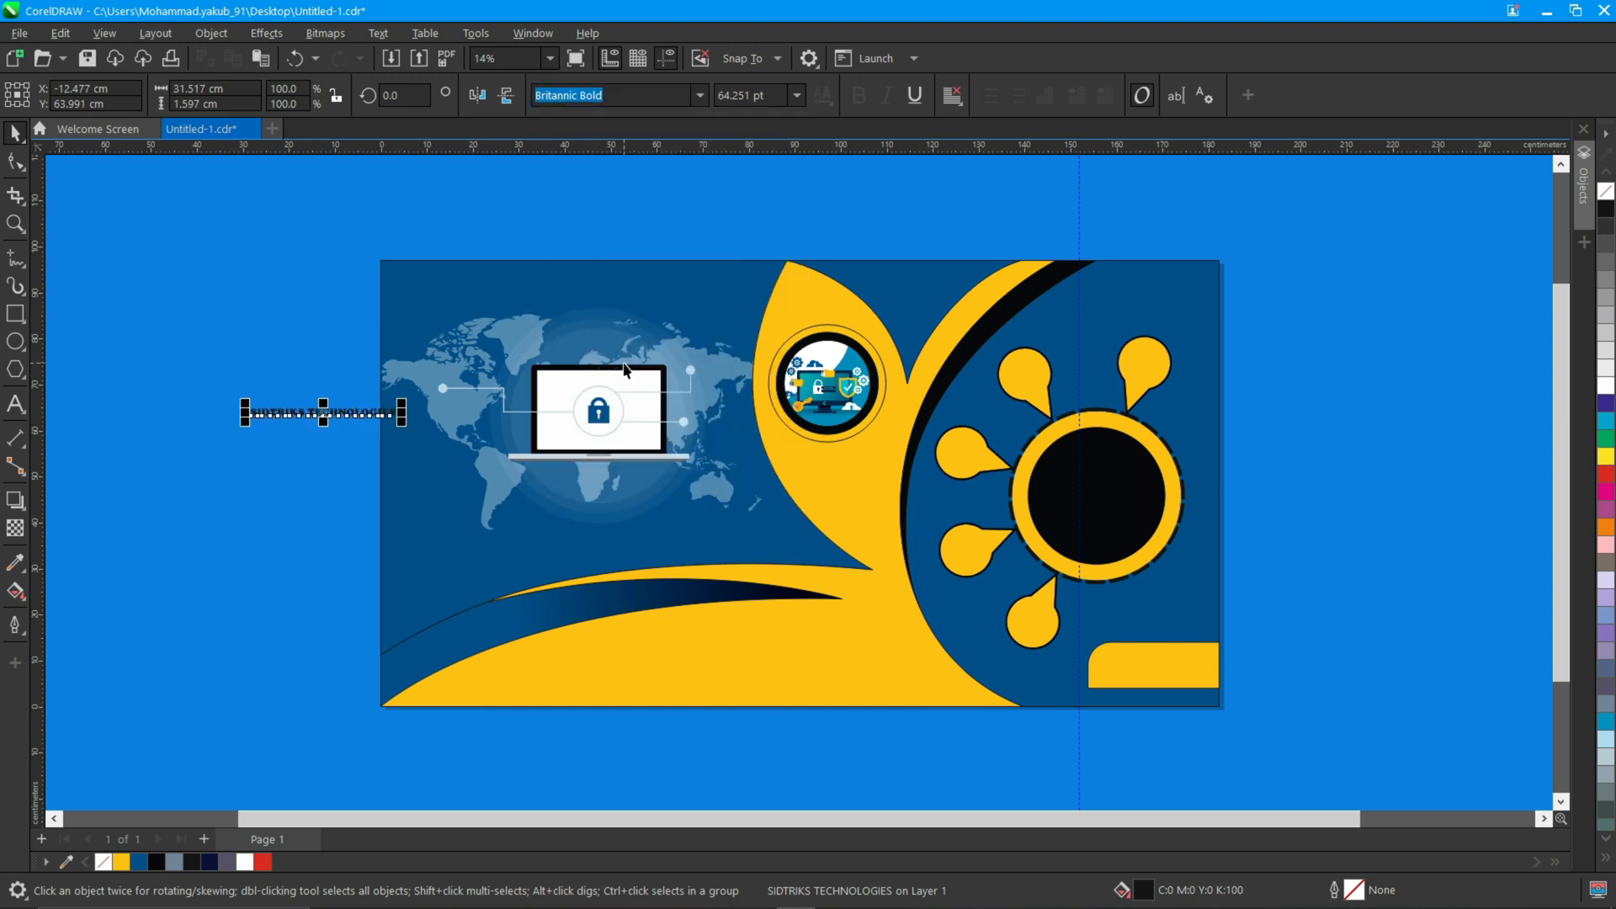
- Extend the title text to "SIDTRIKS TECHNOLOGIES LLP" and fill it with white
left_click(390, 411)
key("ctrl+space")
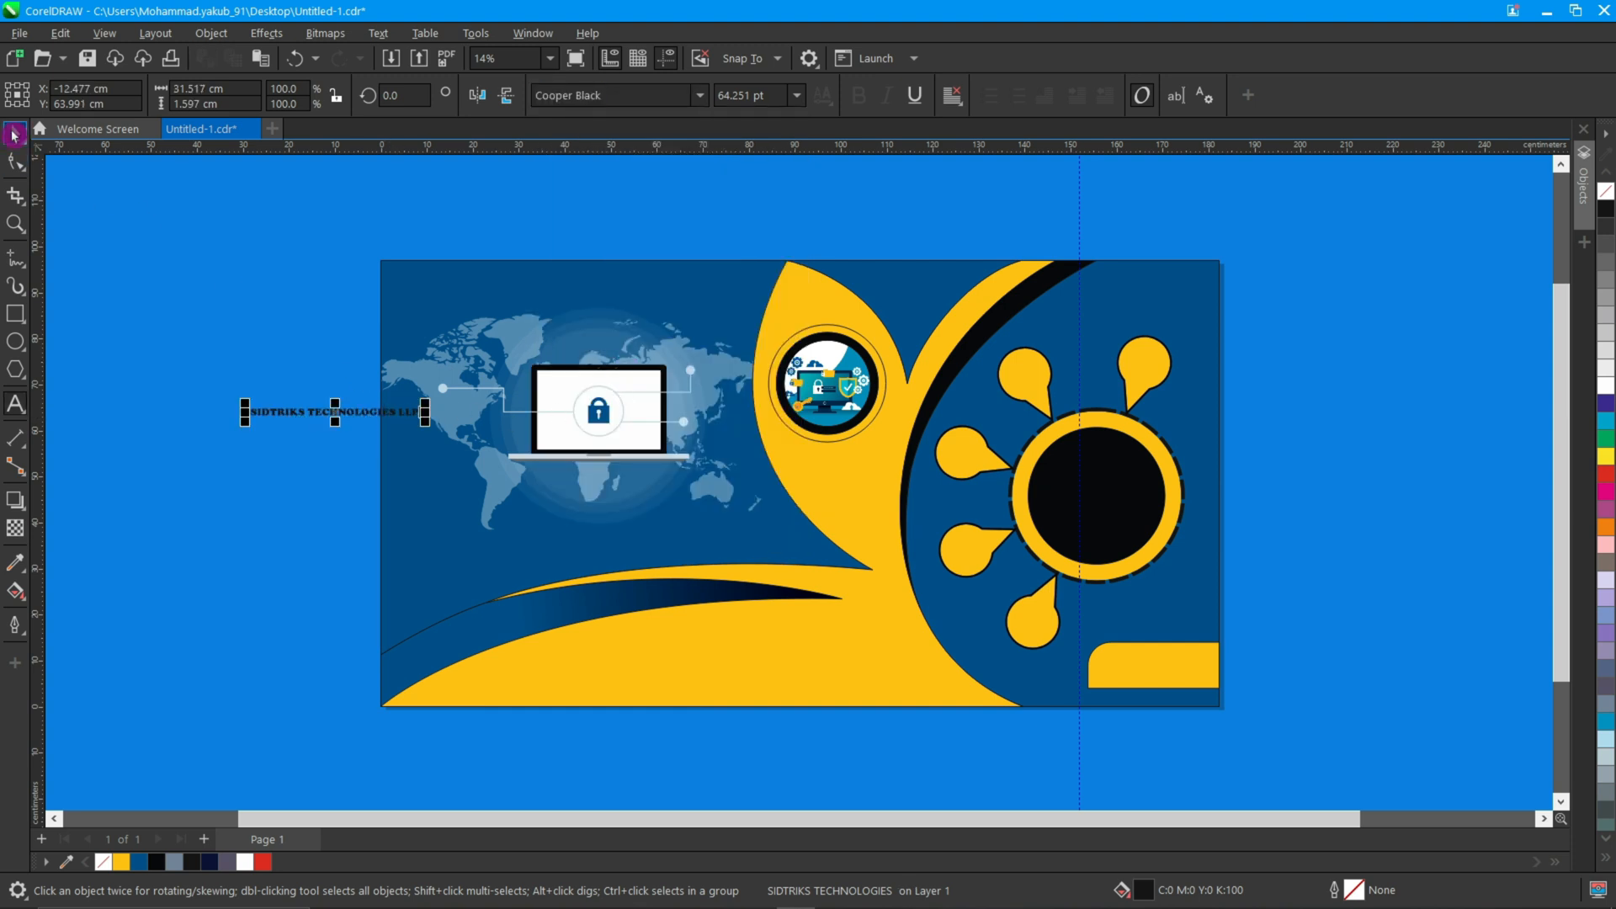
left_click(1606, 386)
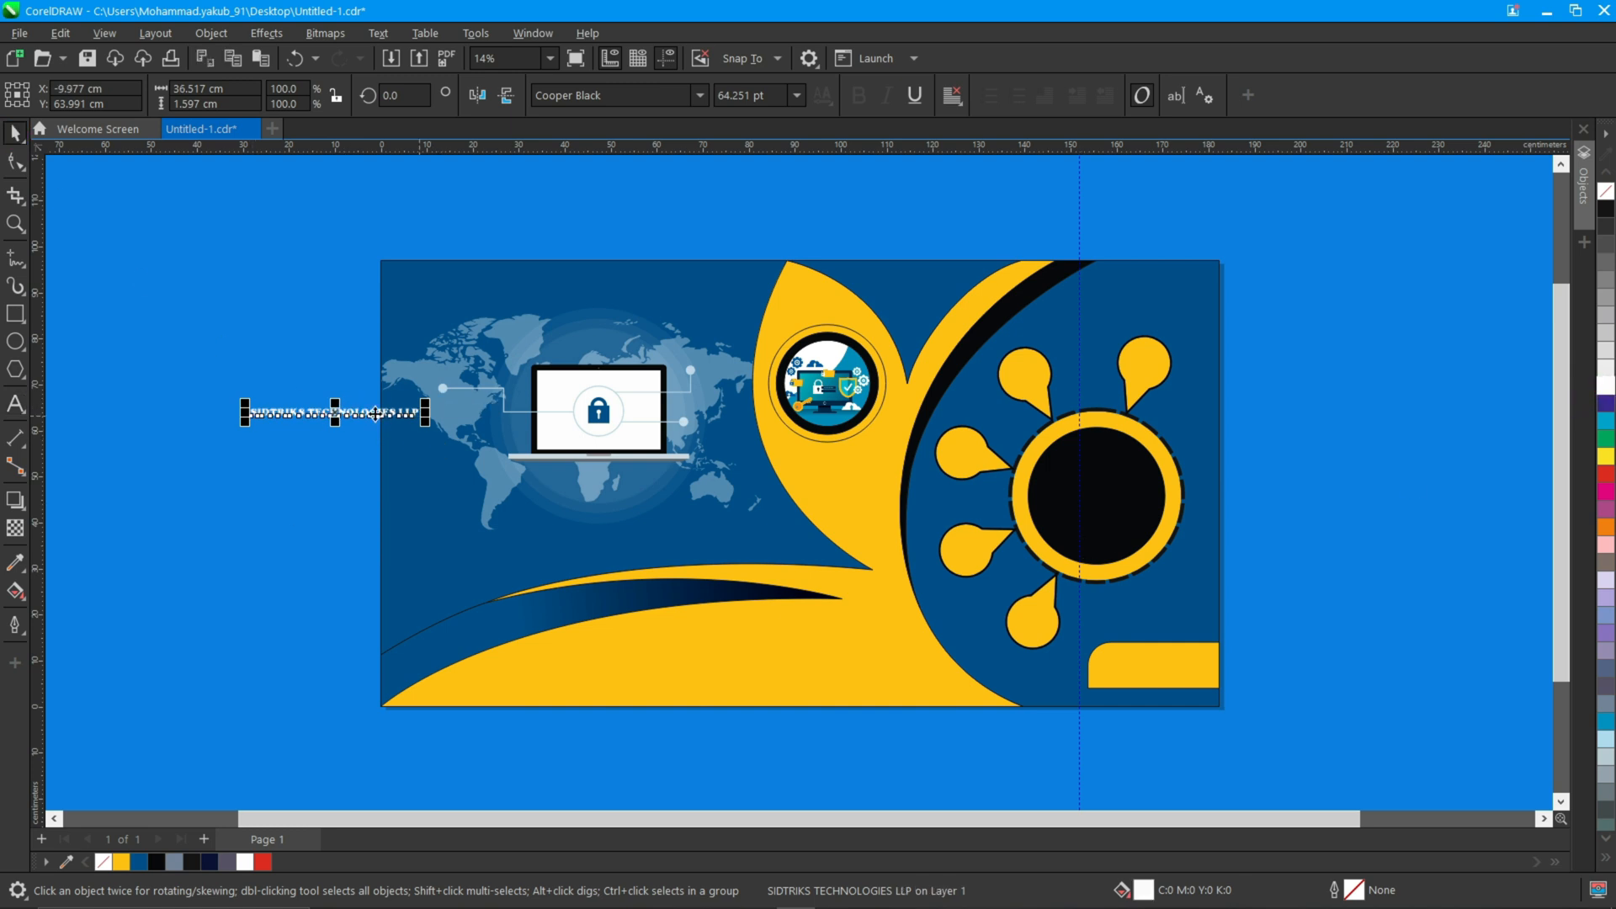
- Enlarge the company title to span the space above the world map and widen its letter spacing slightly
left_click_drag(376, 413, 688, 350)
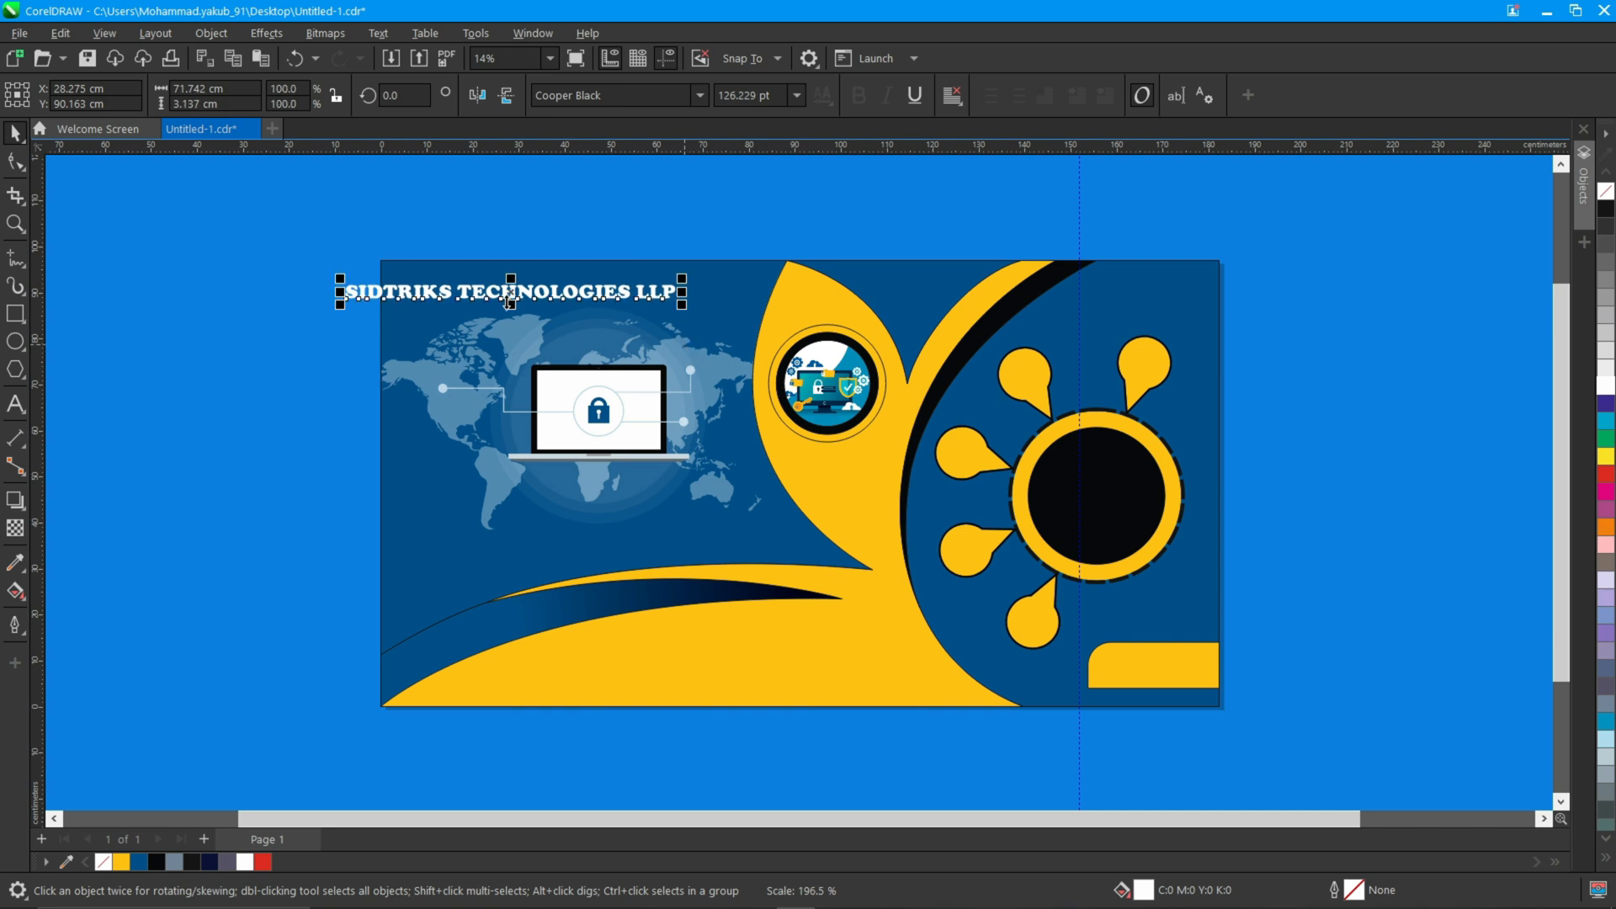
left_click_drag(510, 297, 560, 311)
left_click(8, 166)
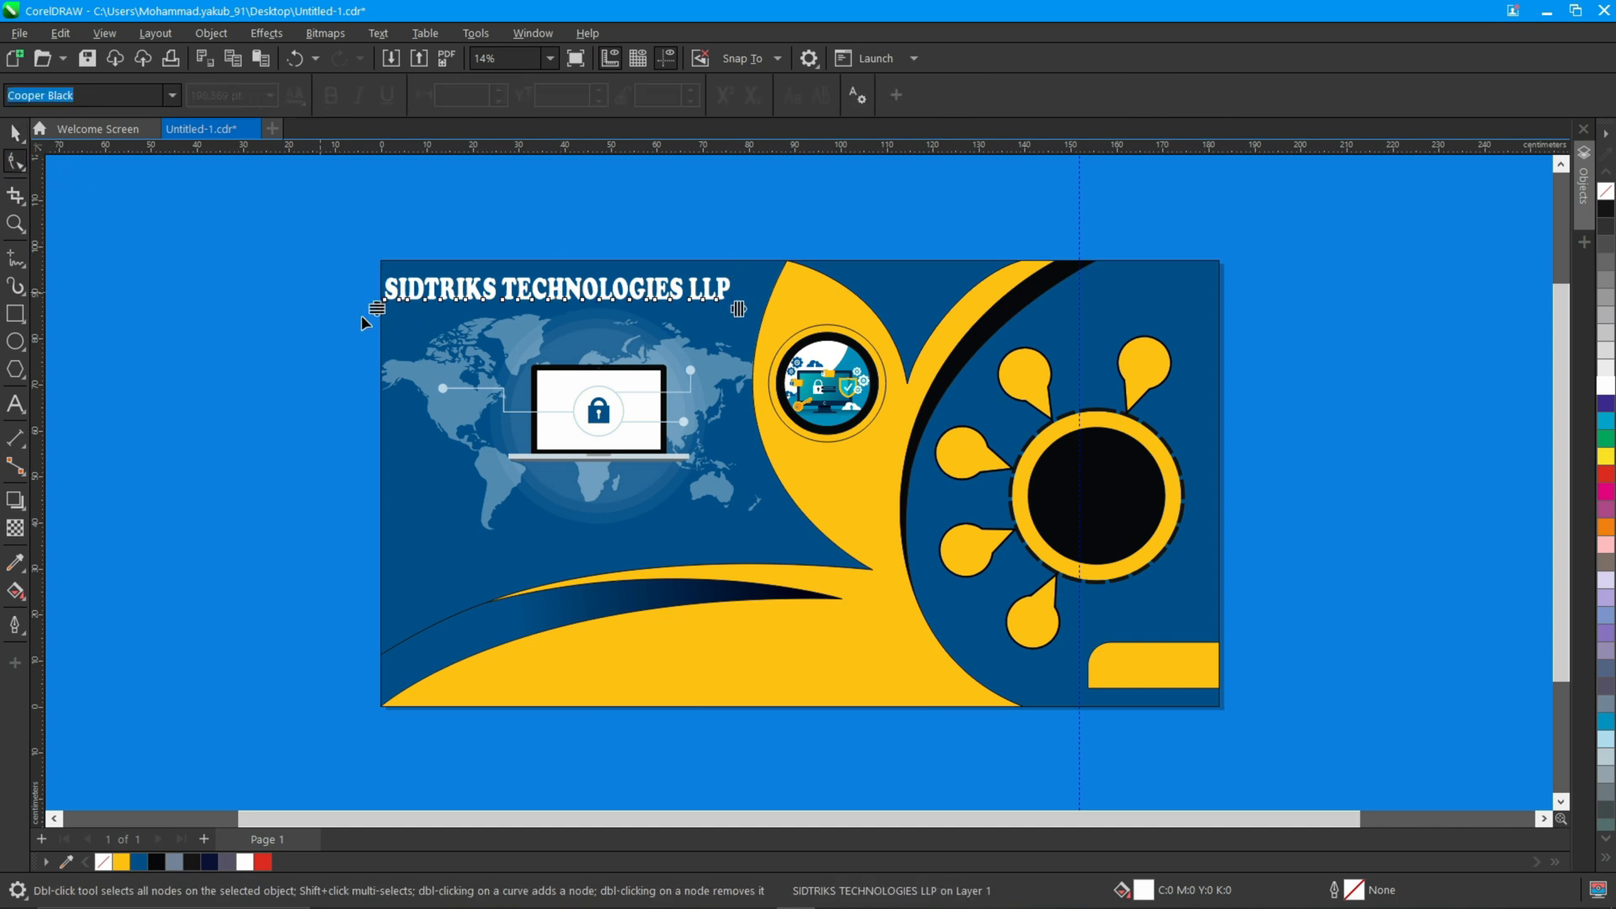
left_click_drag(739, 309, 753, 309)
left_click(17, 139)
left_click_drag(566, 295, 570, 292)
- Draw a circle about 6.2 cm in diameter outside the page's left edge and fill it with white
left_click(16, 344)
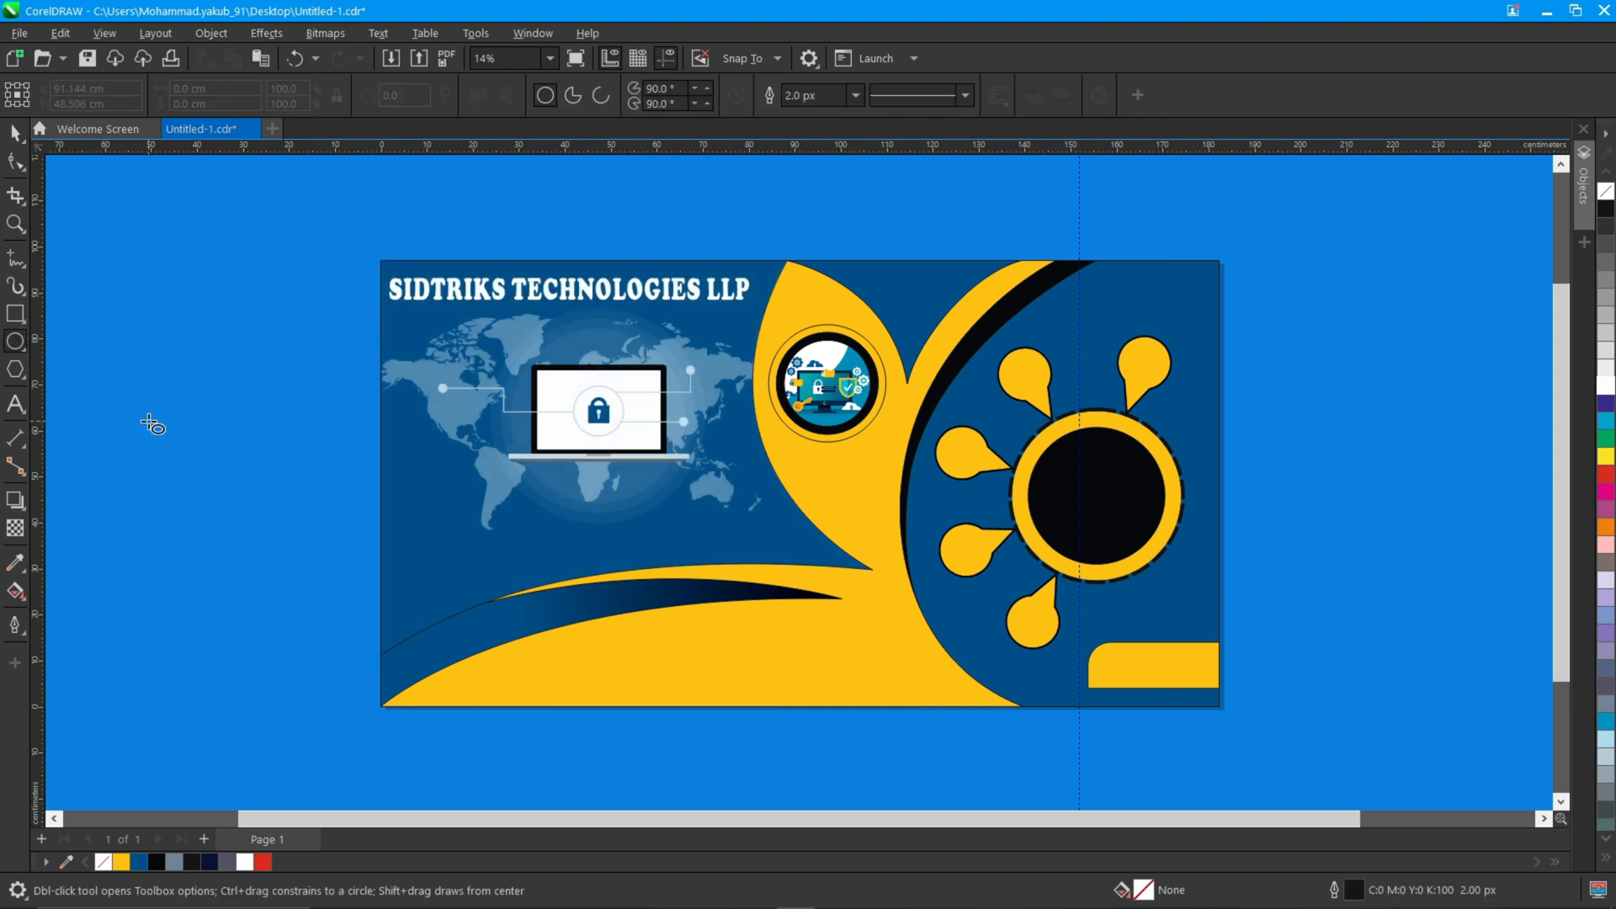
left_click_drag(126, 439, 145, 457)
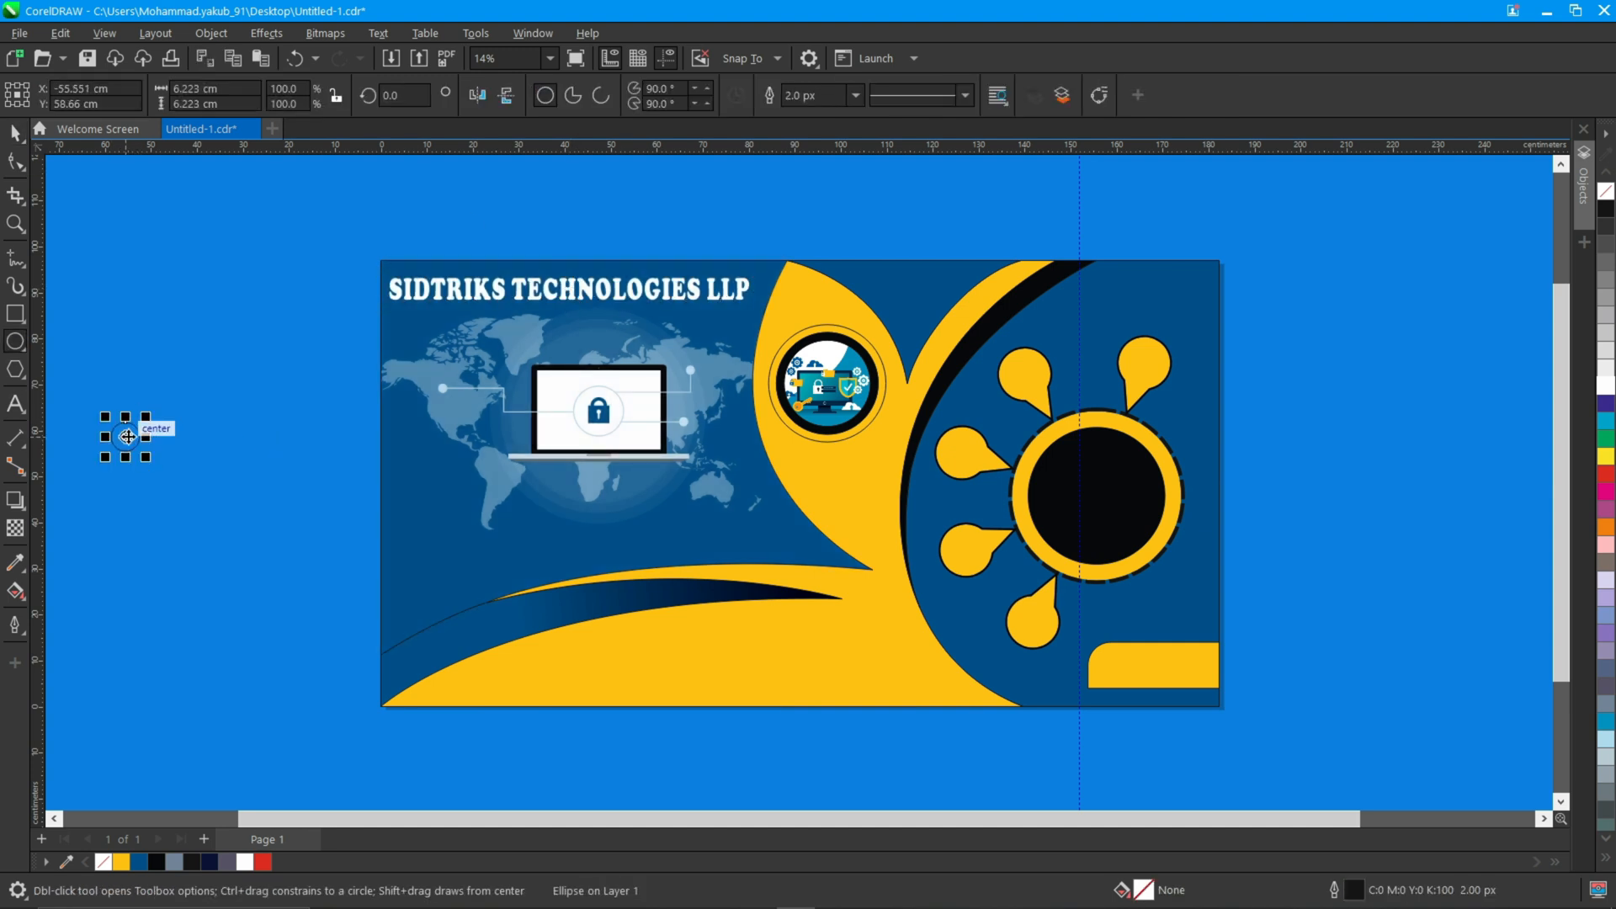
left_click(1607, 386)
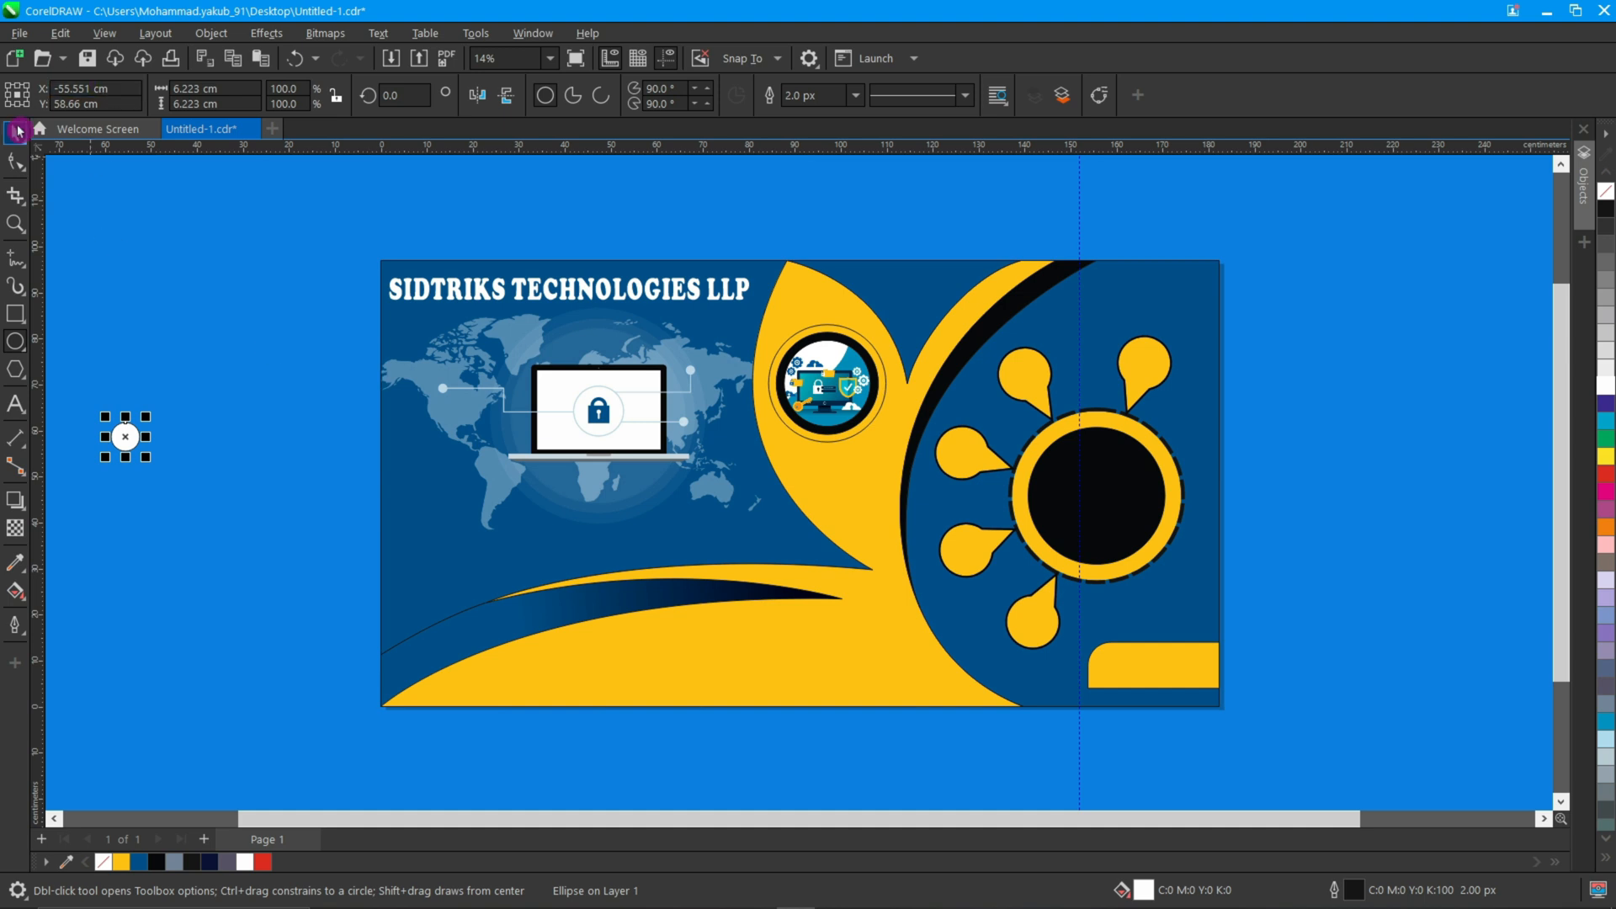
- Duplicate the white circle to the right at equal spacing to make a row of six
left_click(18, 131)
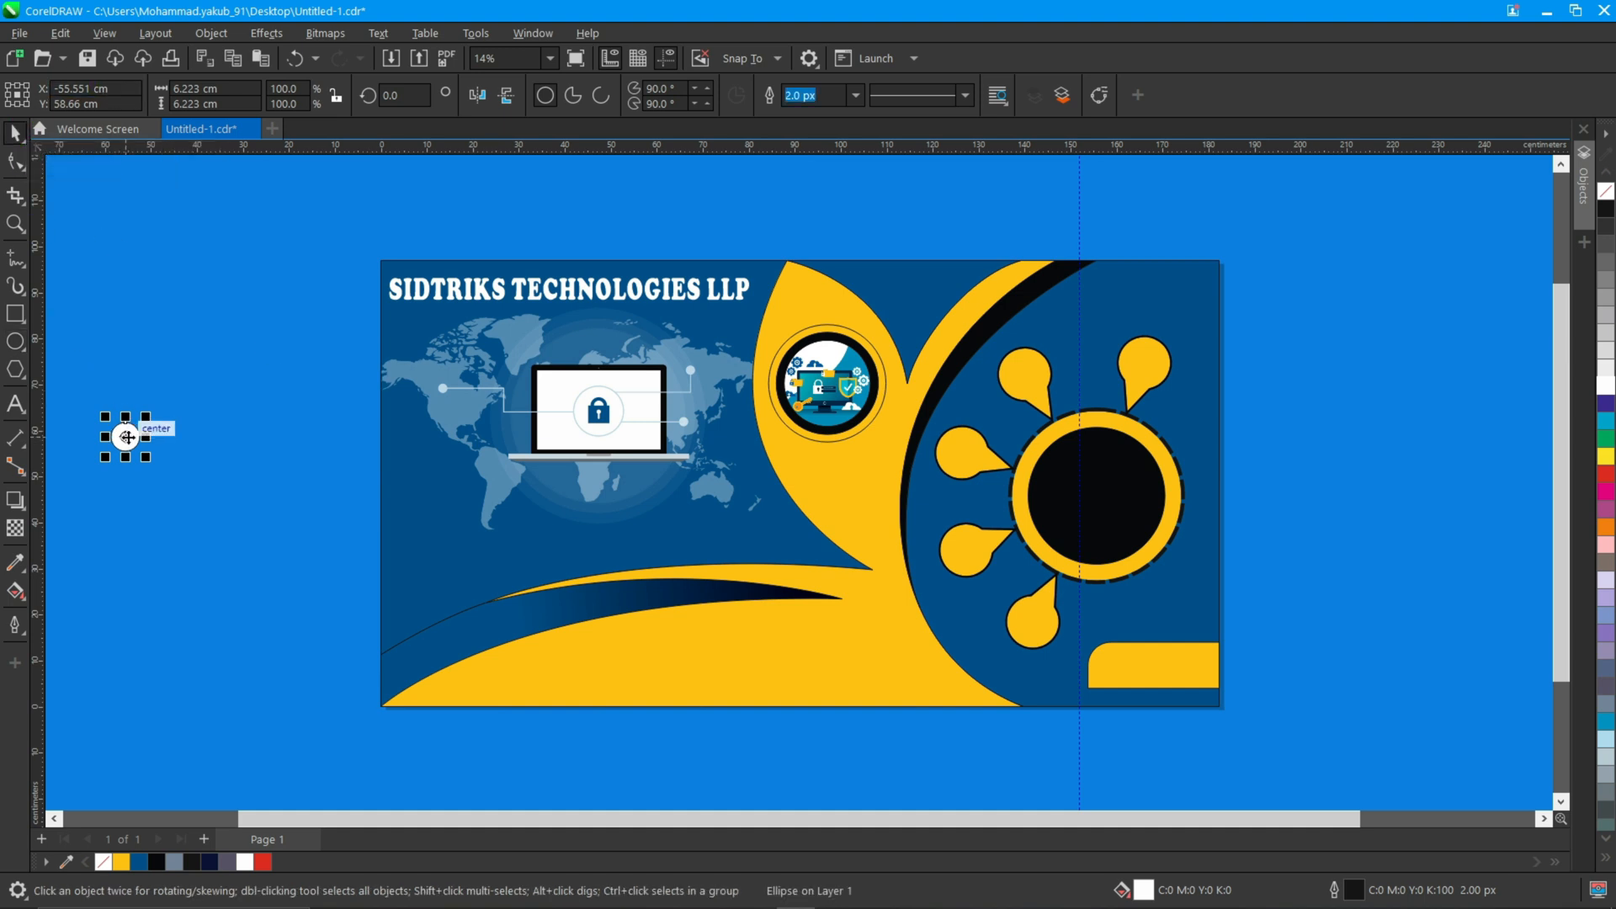
left_click_drag(127, 437, 165, 440)
key("ctrl+d")
key("ctrl+d")
key("ctrl+d")
key("ctrl+d")
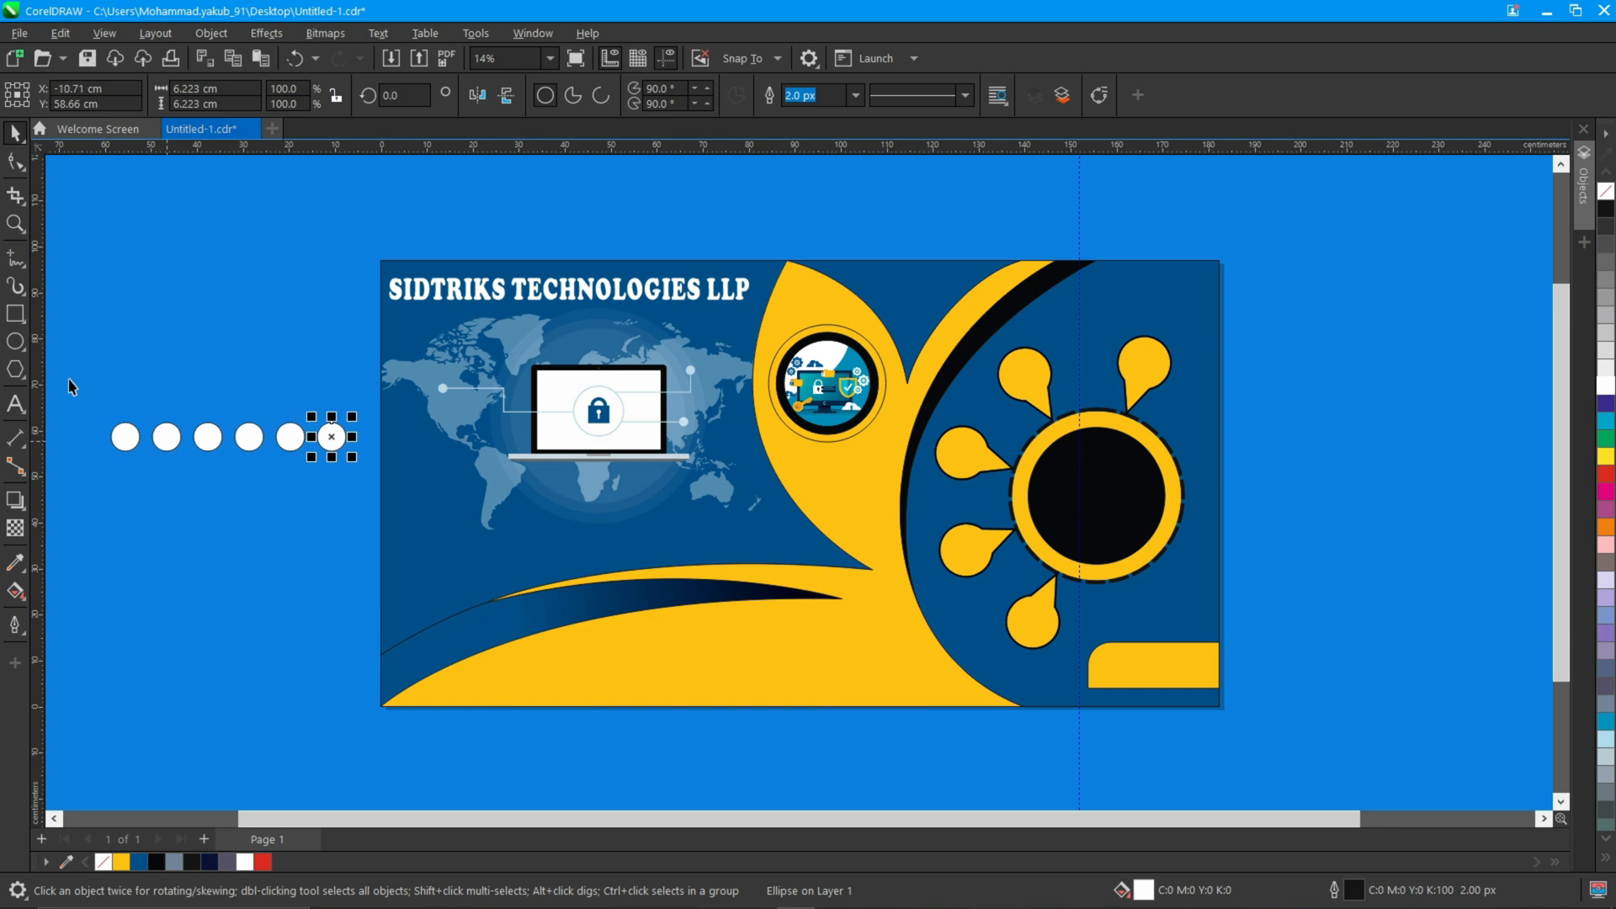
- Select the six white circles, remove their outlines and move the row onto the black central circle
left_click_drag(71, 386, 981, 479)
right_click(103, 863)
left_click_drag(1104, 517, 1106, 517)
- Shrink the row of six white dots to fit inside the black circle and group them
scroll(1106, 517, "up", 2)
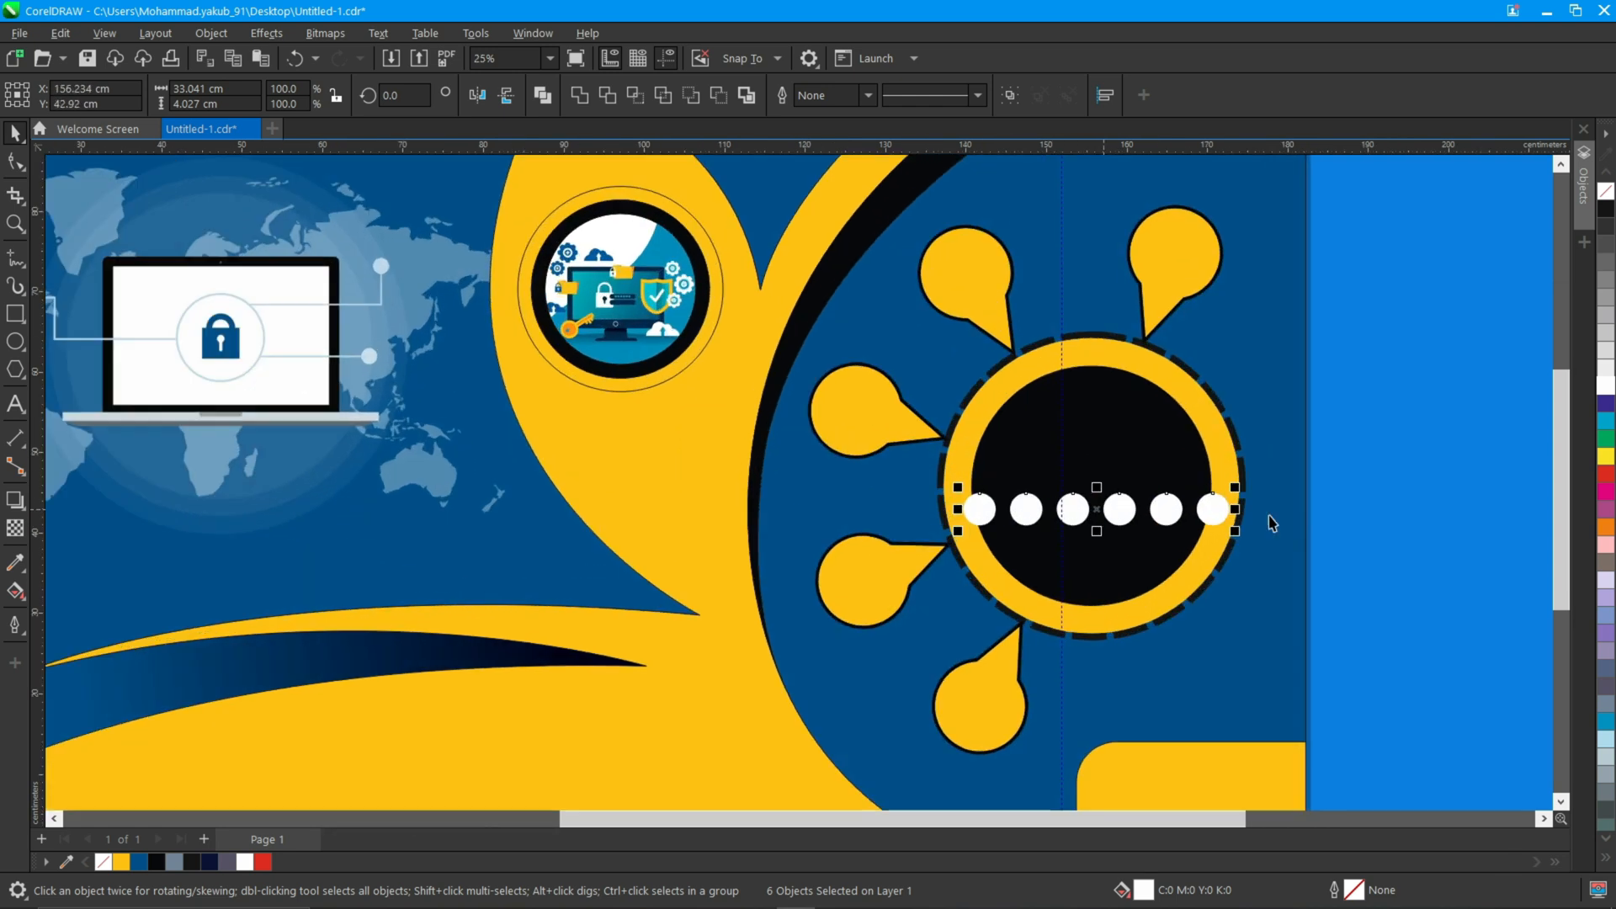
left_click_drag(1236, 536, 1202, 532)
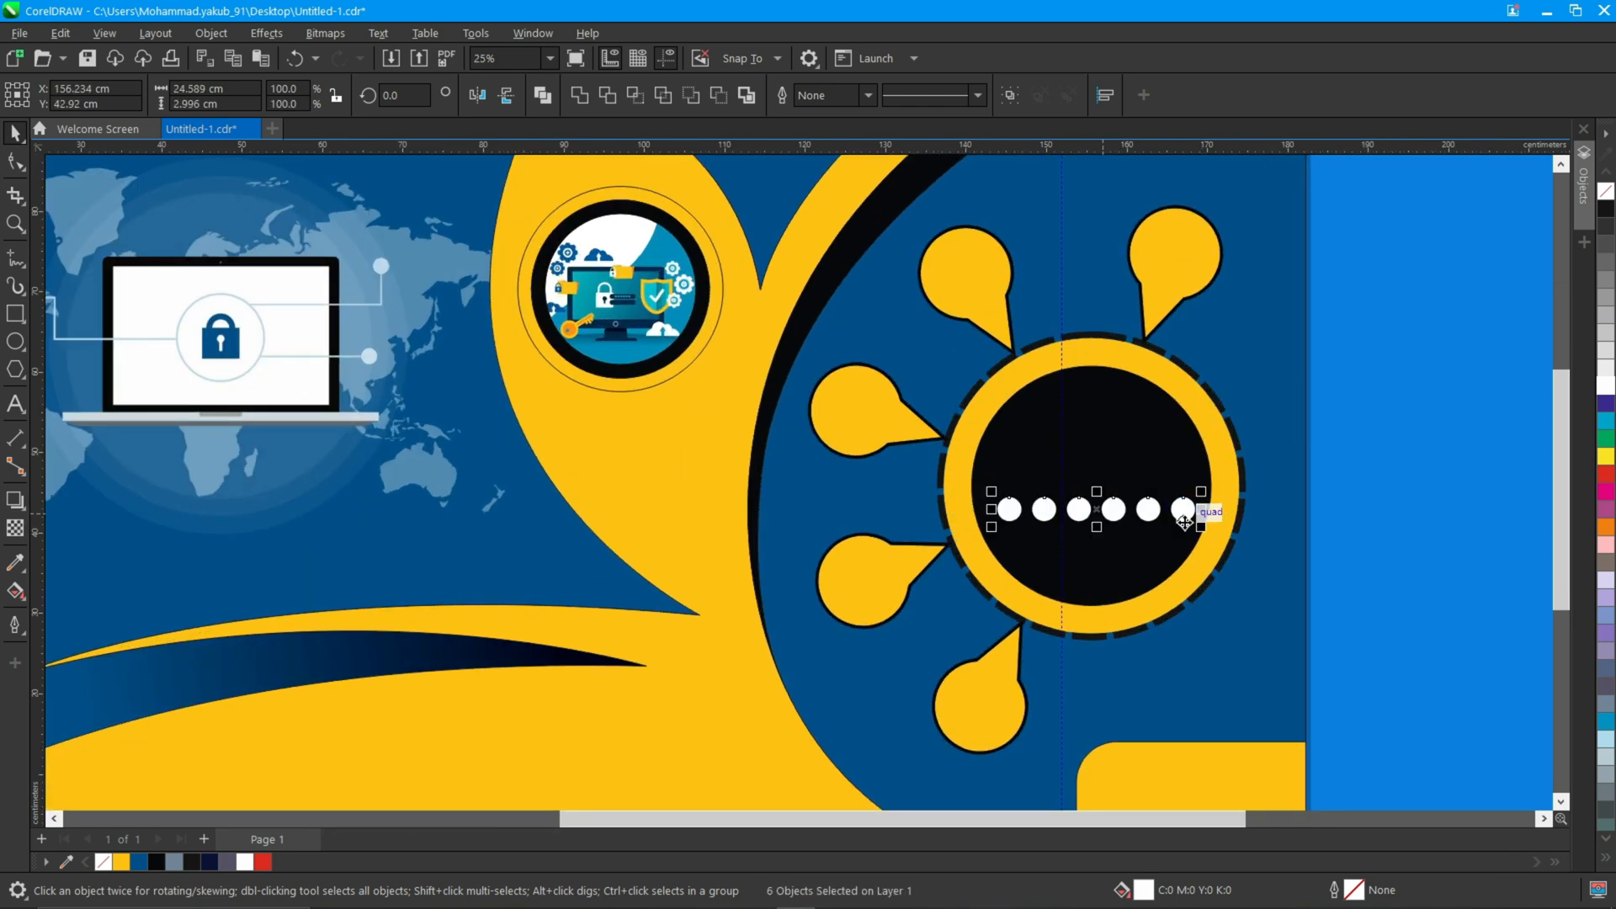
key("ctrl+g")
left_click(1383, 480)
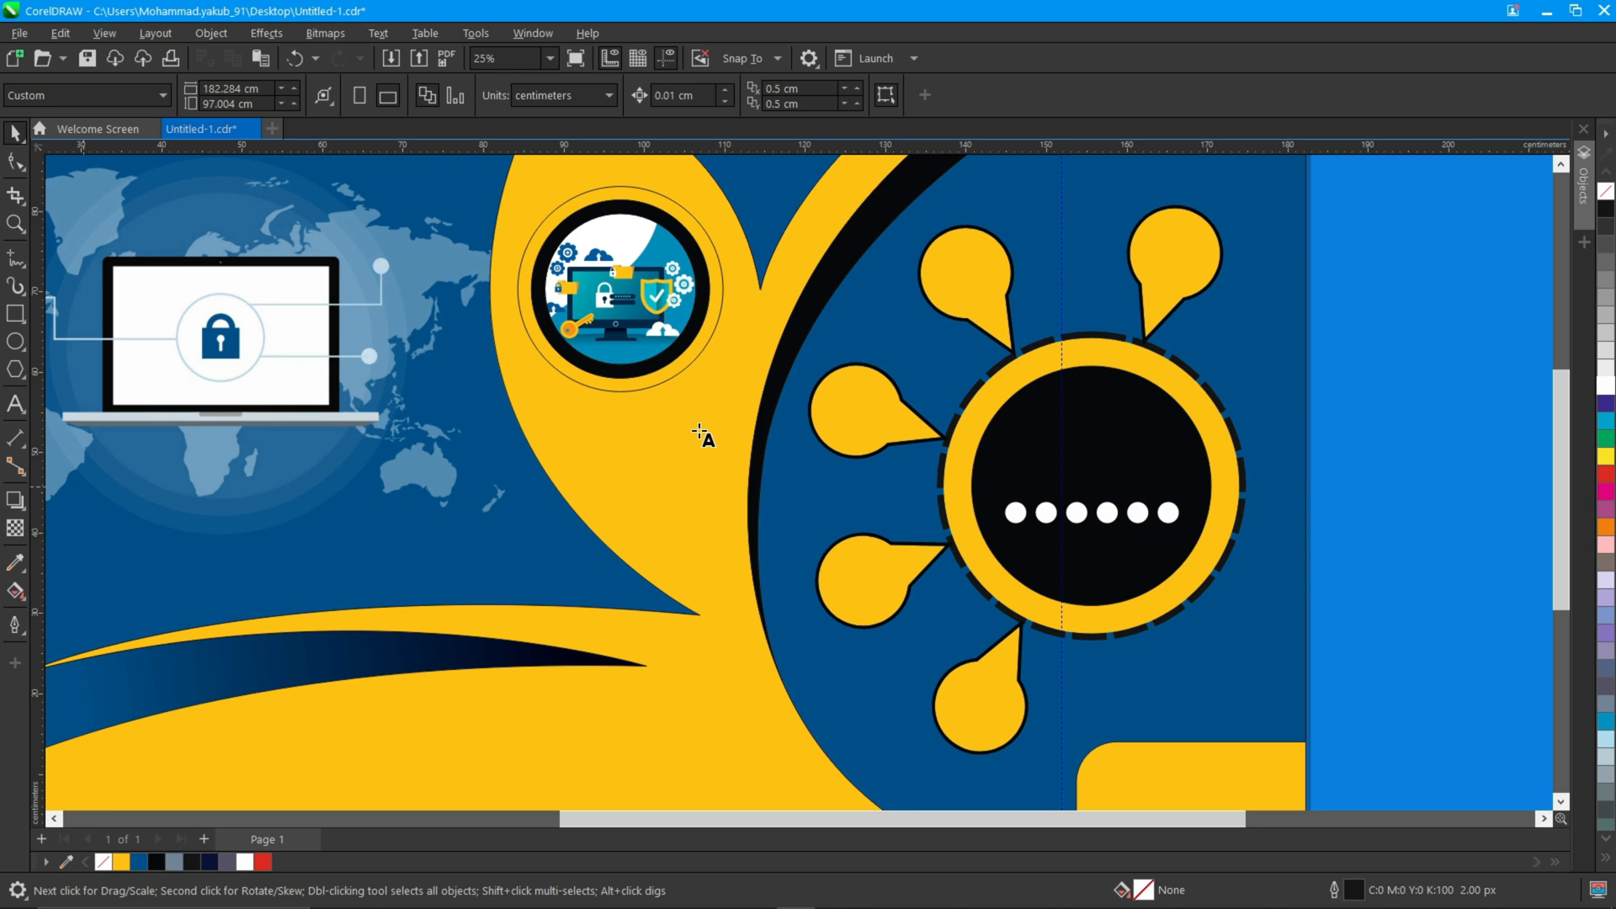
- Add the centred two-line text "IT CONSULTING" above the white dots and set its font to Haettenschweiler
left_click(1029, 420)
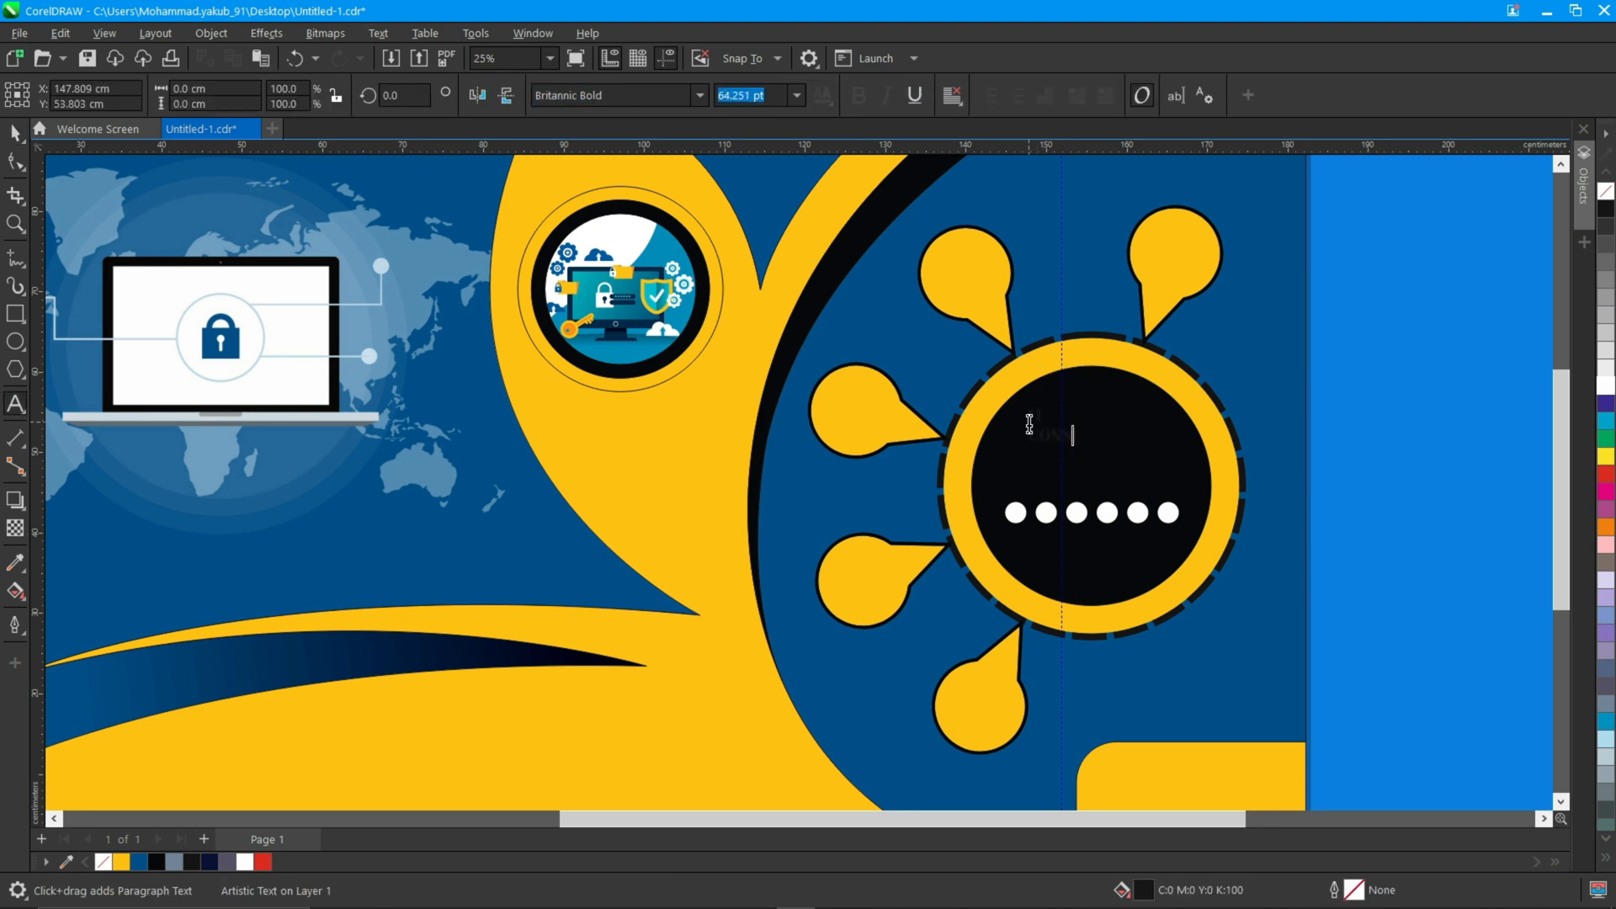
key("ctrl+a")
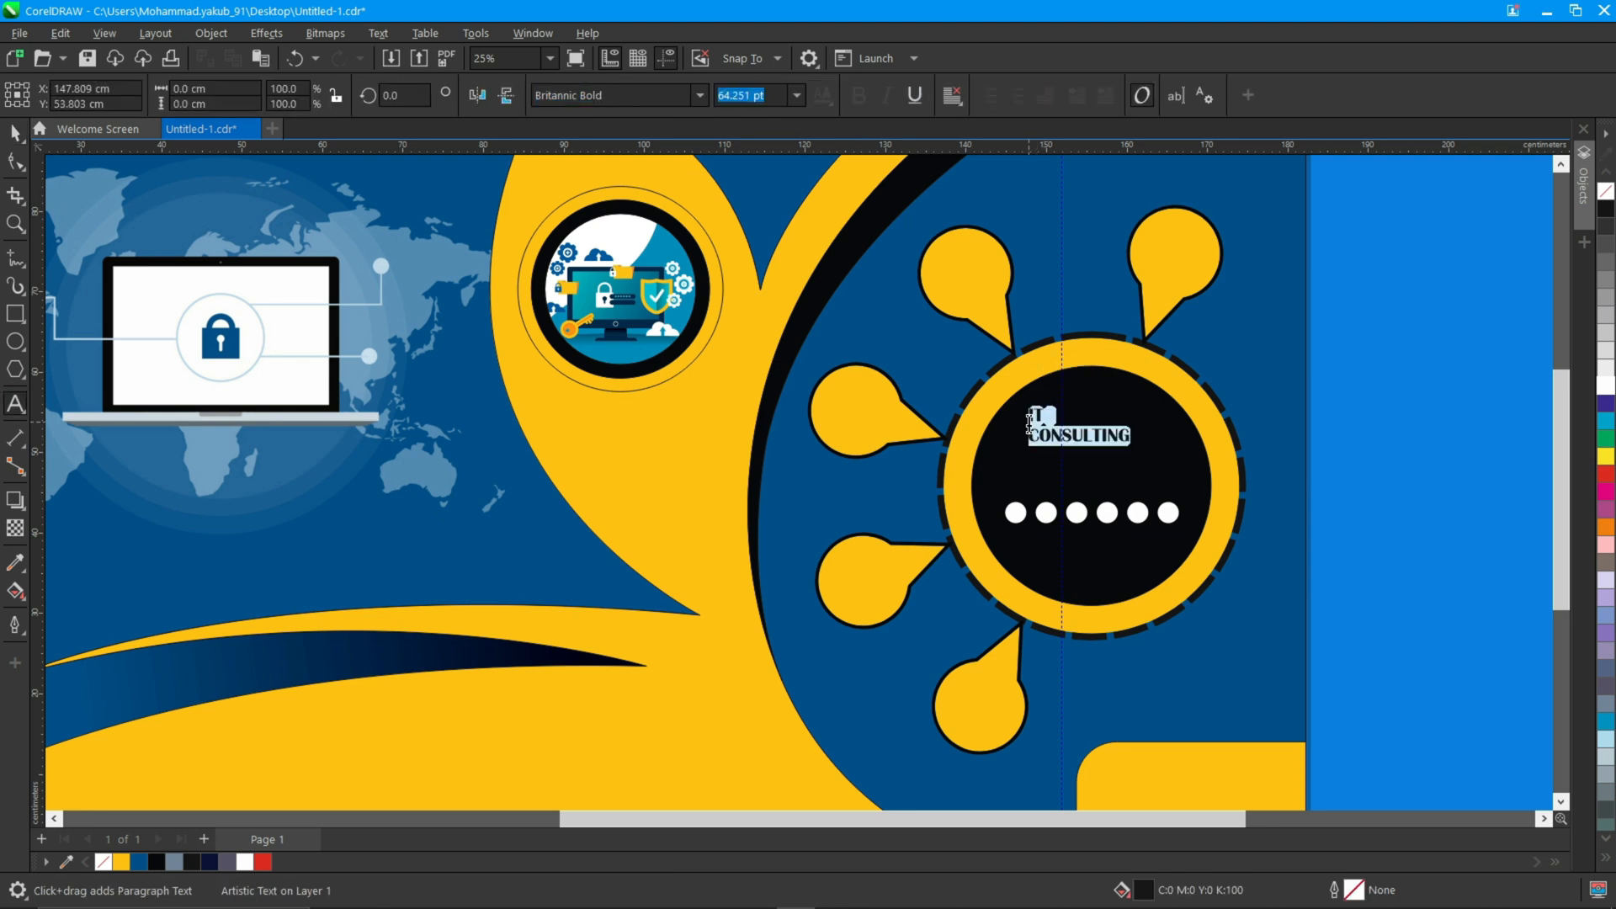
left_click(699, 99)
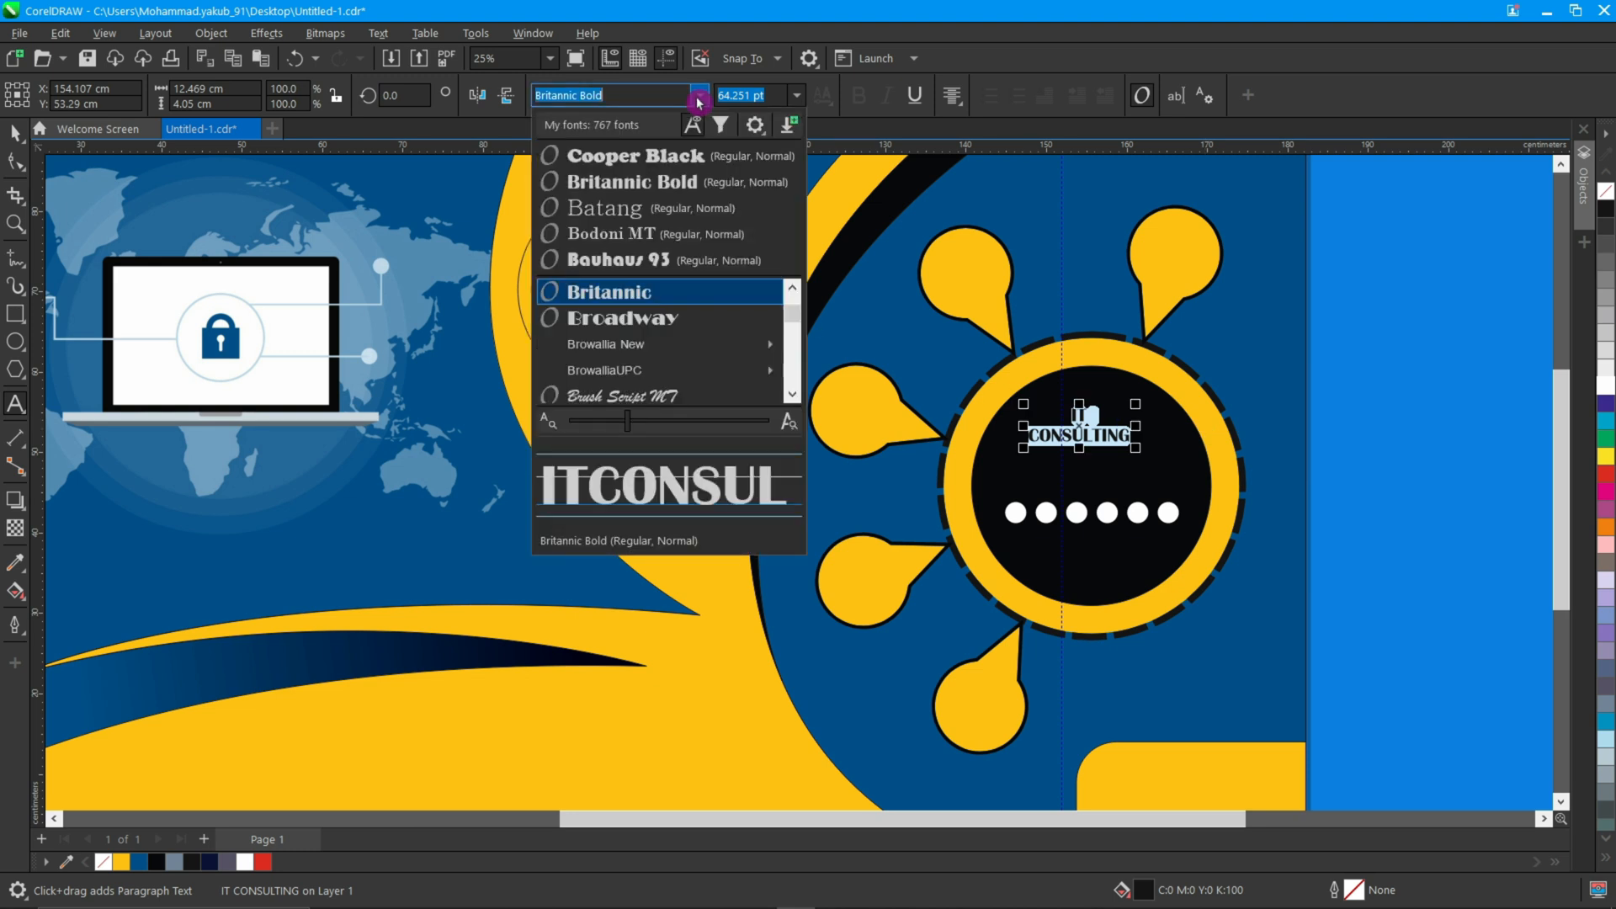
key("Down")
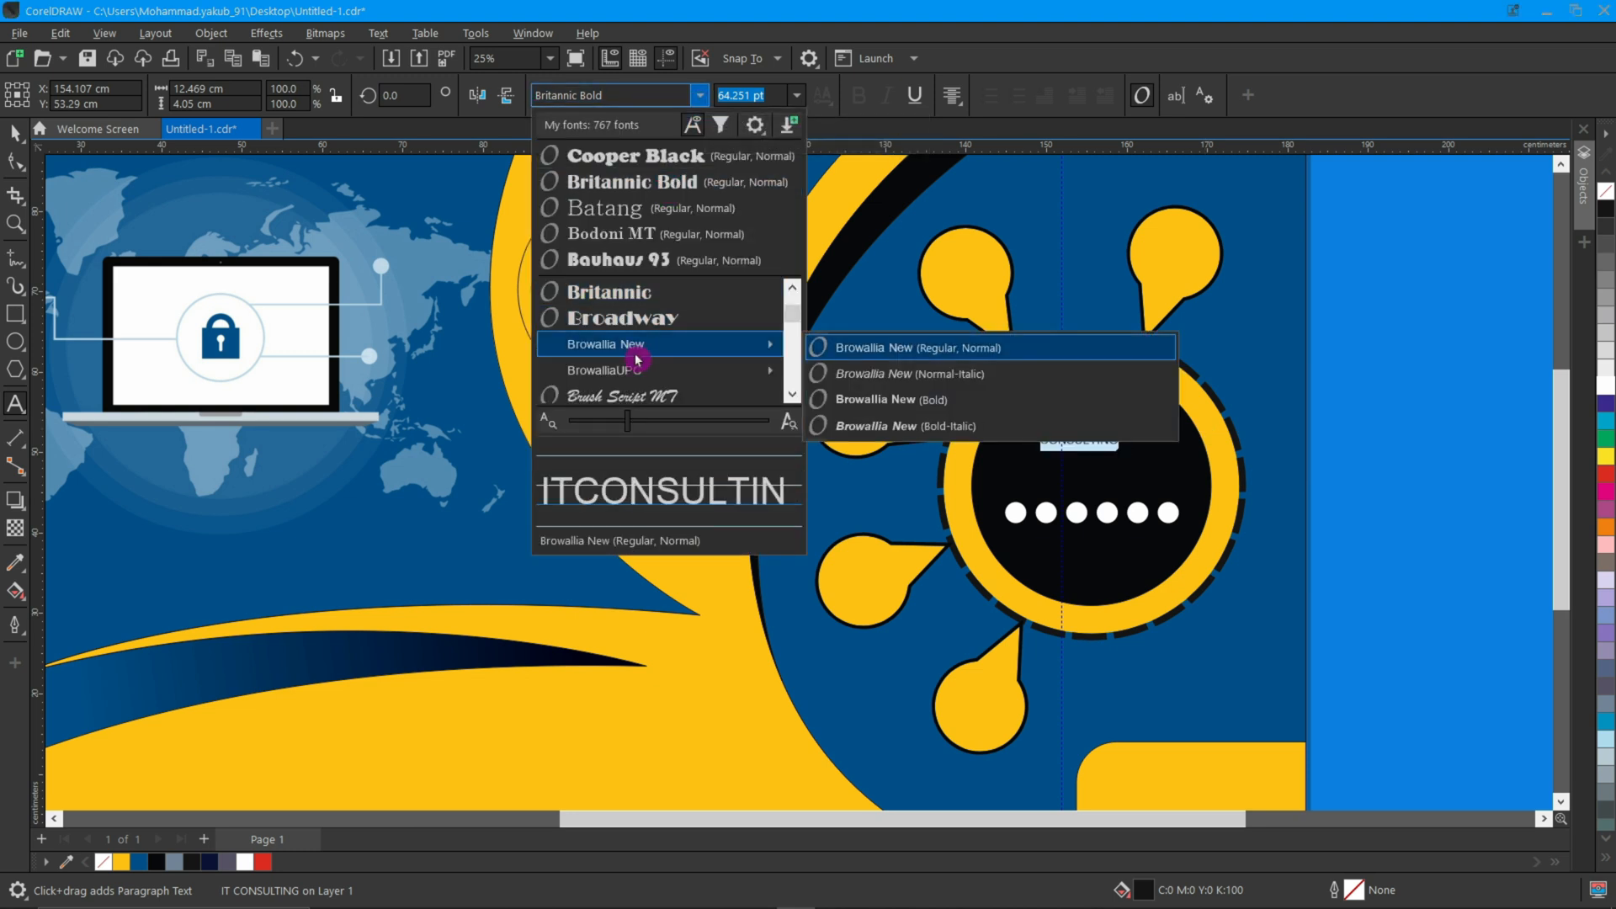
scroll(637, 361, "down", 2)
scroll(638, 360, "down", 10)
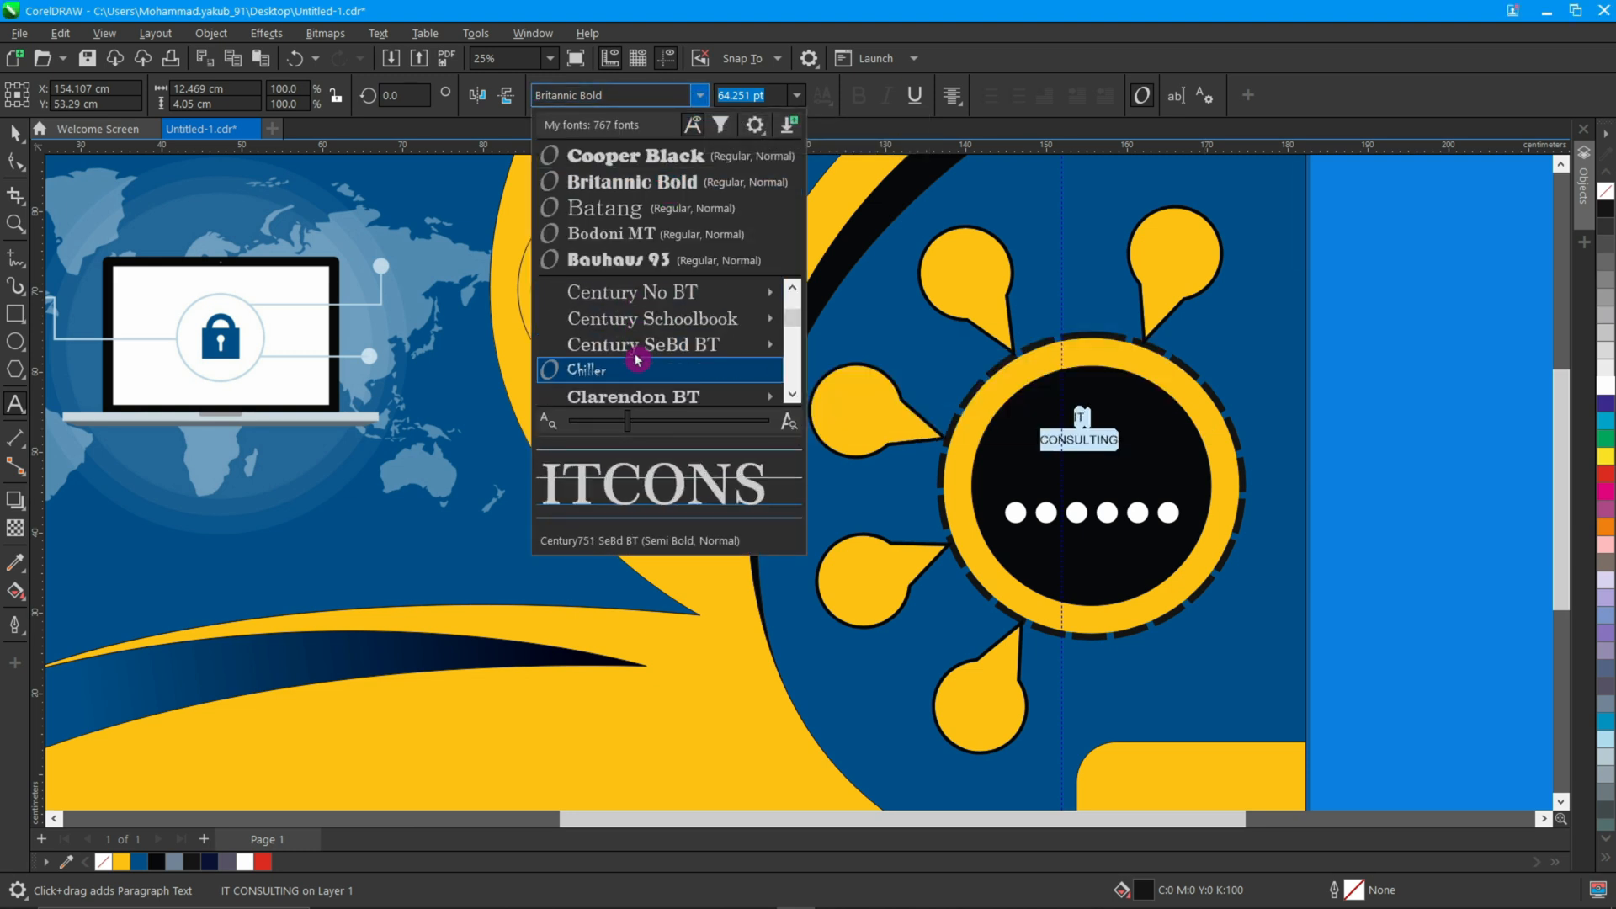
scroll(637, 360, "down", 12)
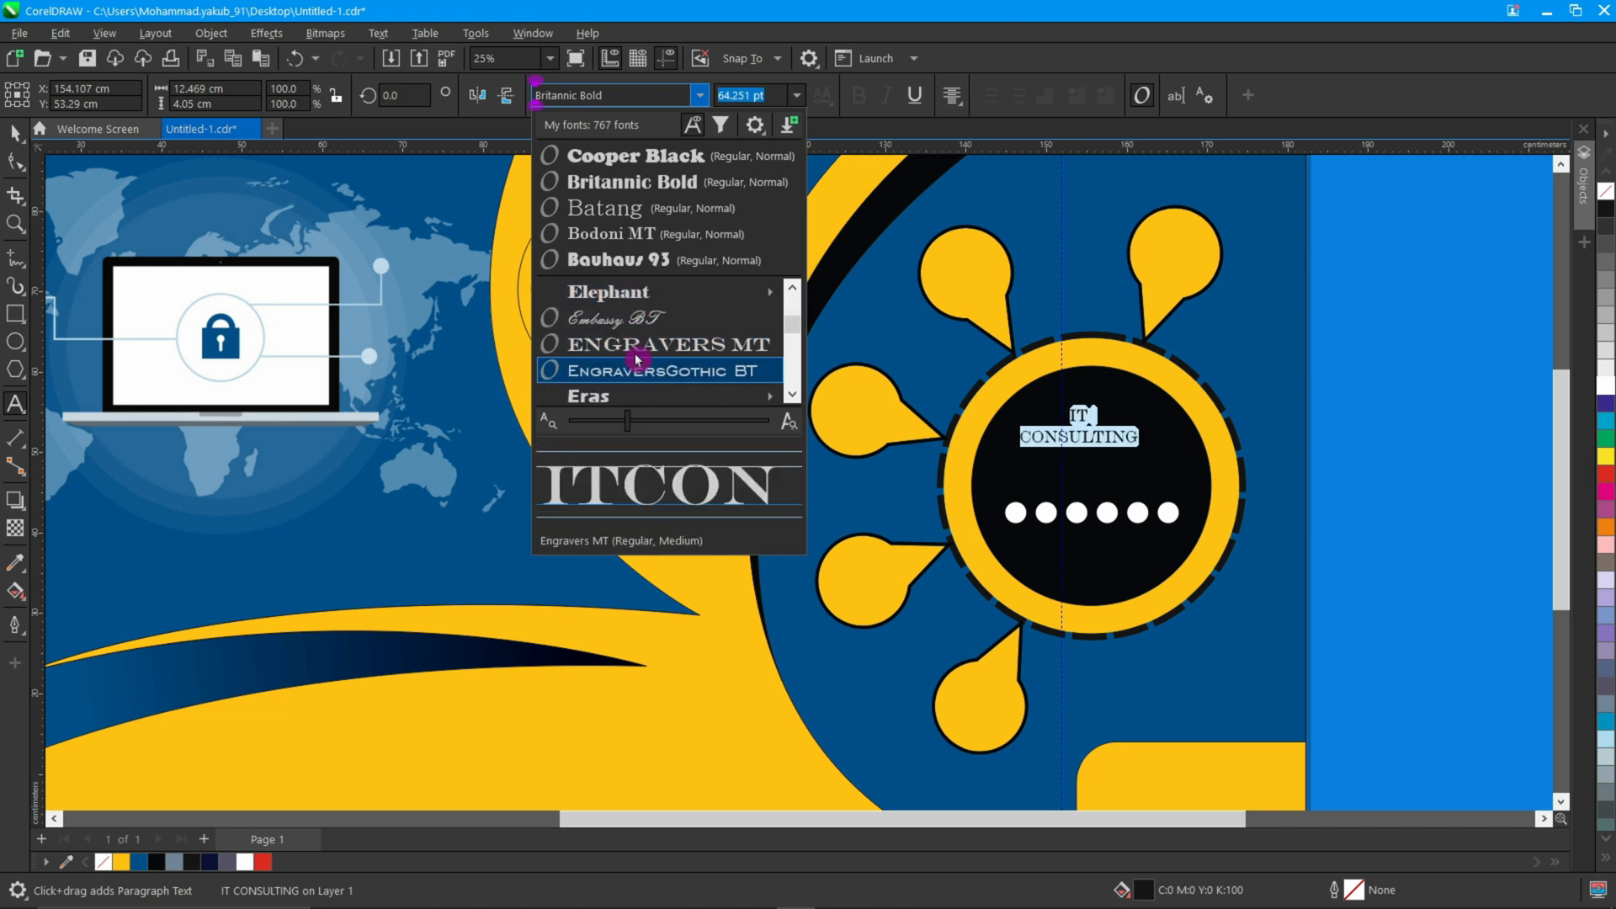
scroll(637, 360, "down", 12)
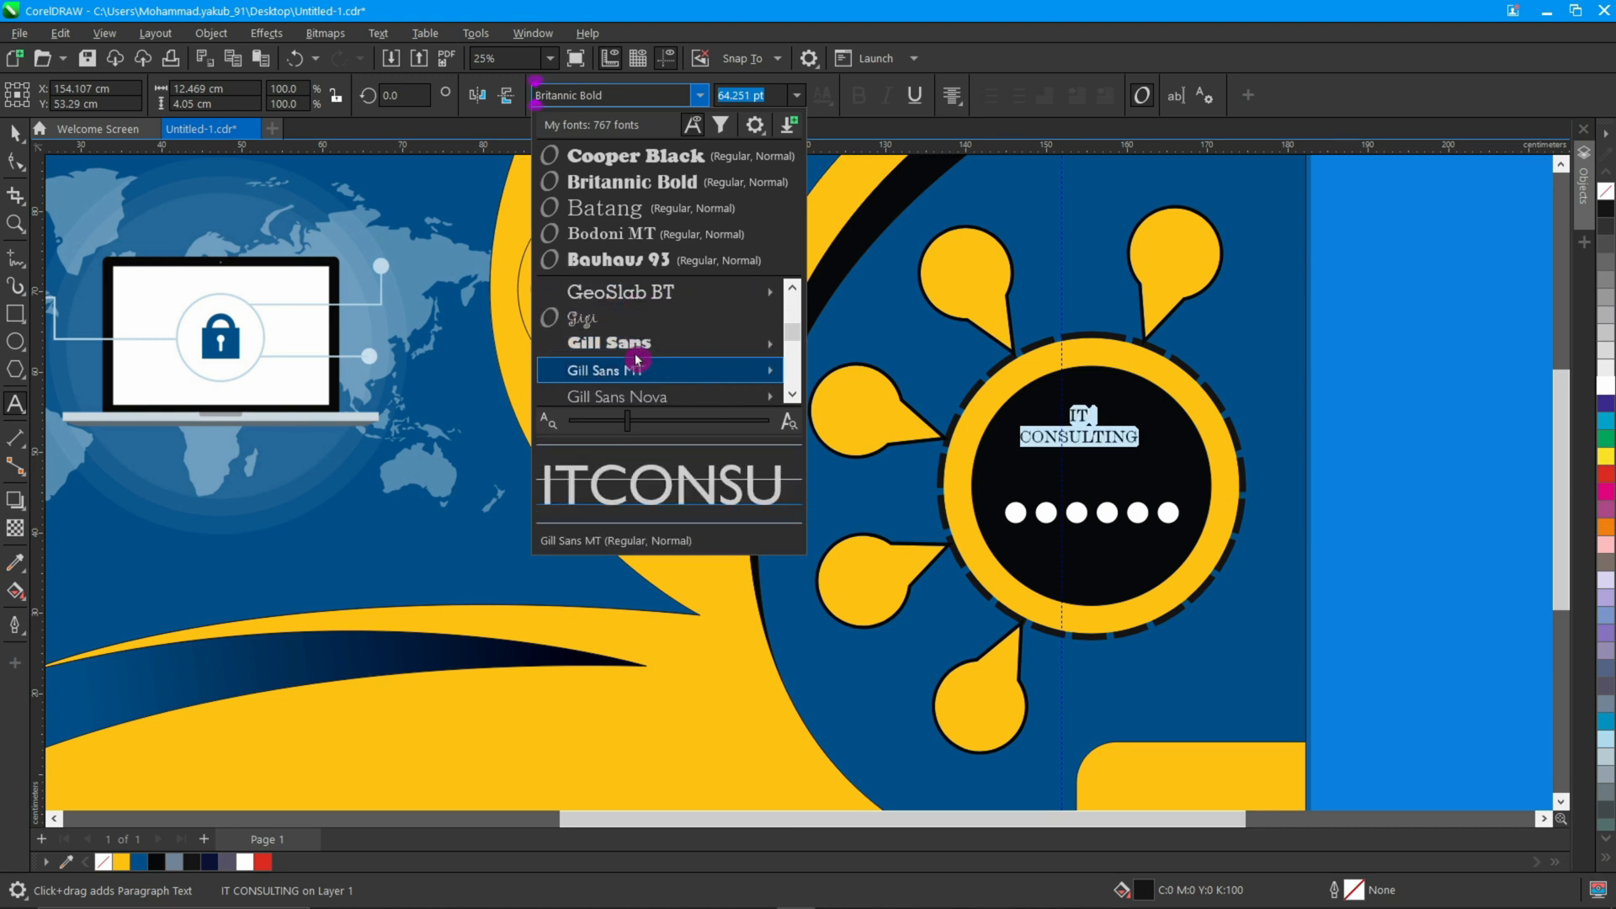
scroll(637, 360, "up", 3)
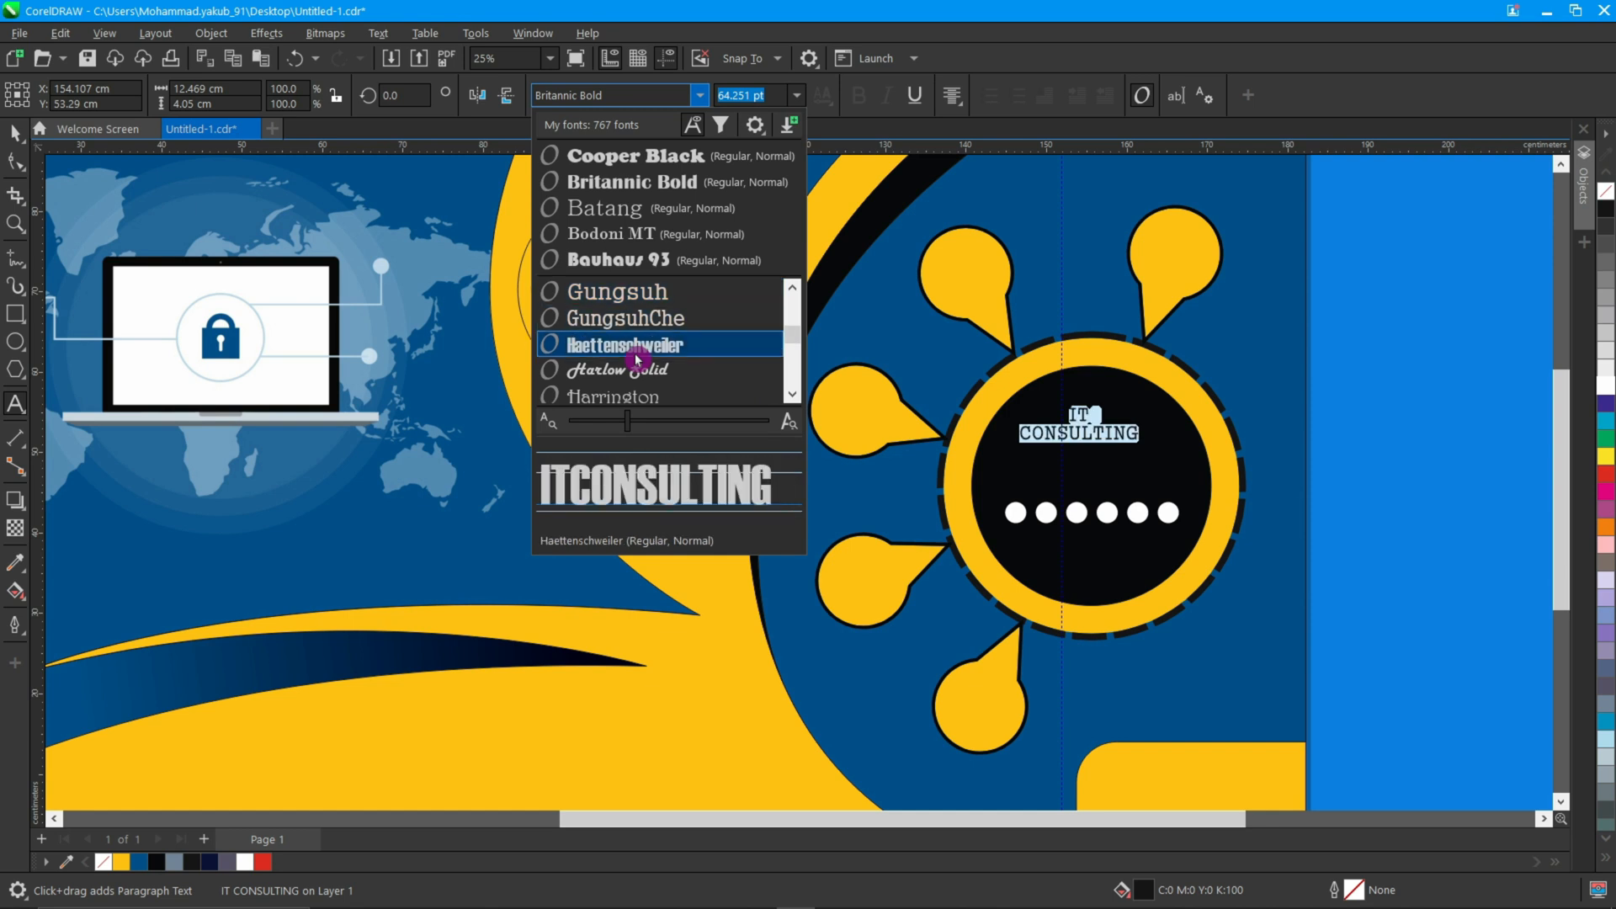
left_click(637, 360)
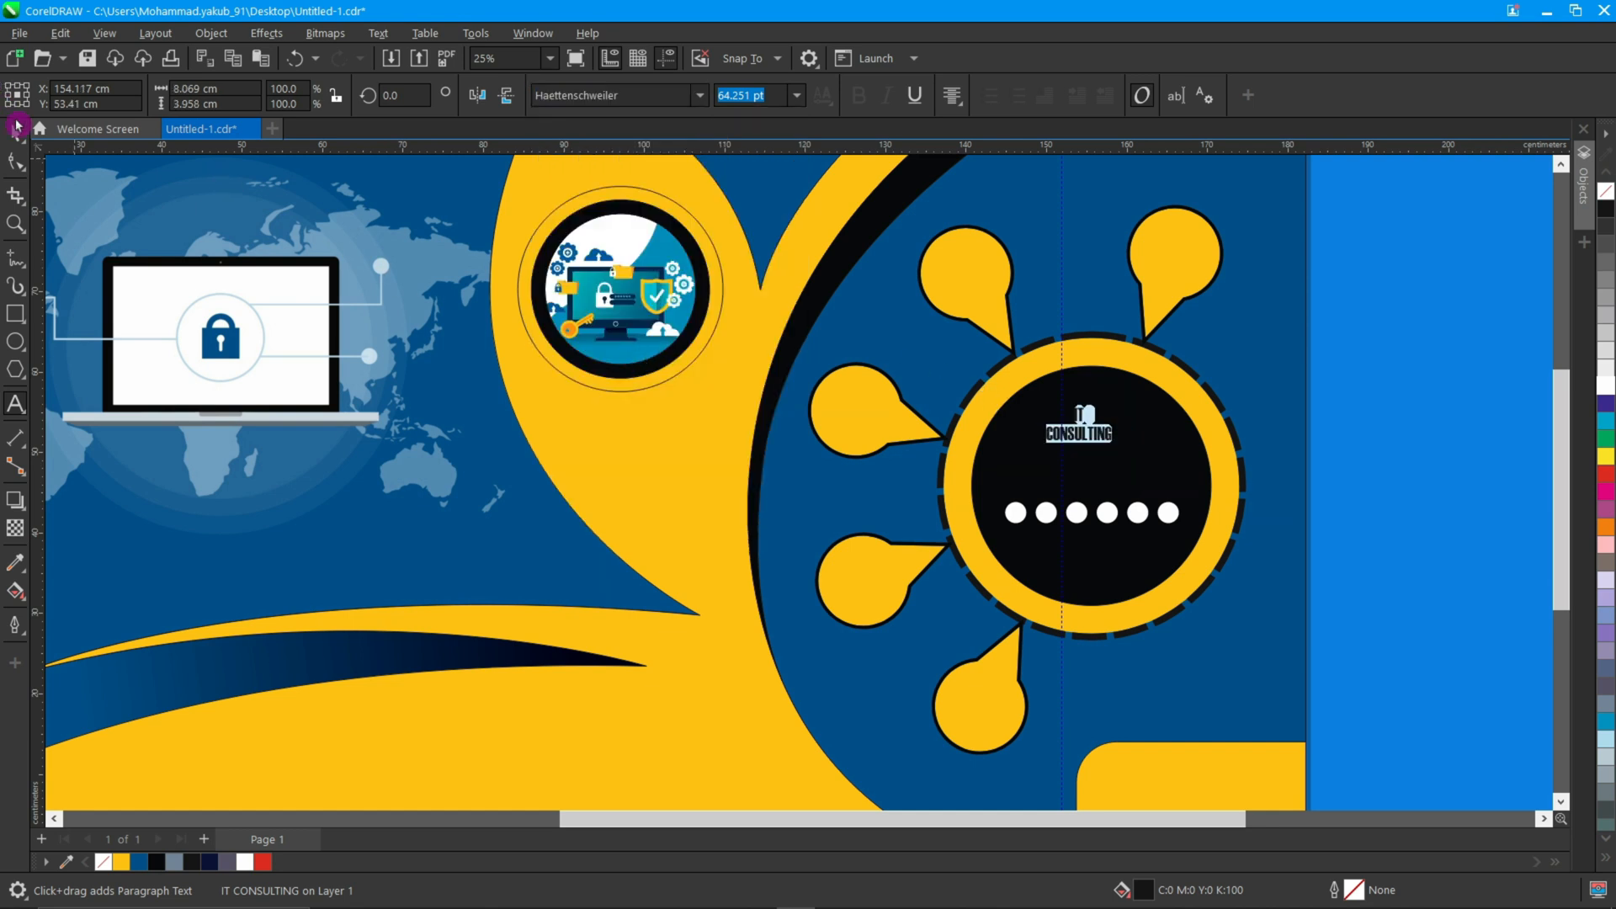
- Fill the "IT CONSULTING" text white, enlarge it to about 17.5 cm wide and move it just above the white dots
left_click(15, 132)
left_click(1604, 390)
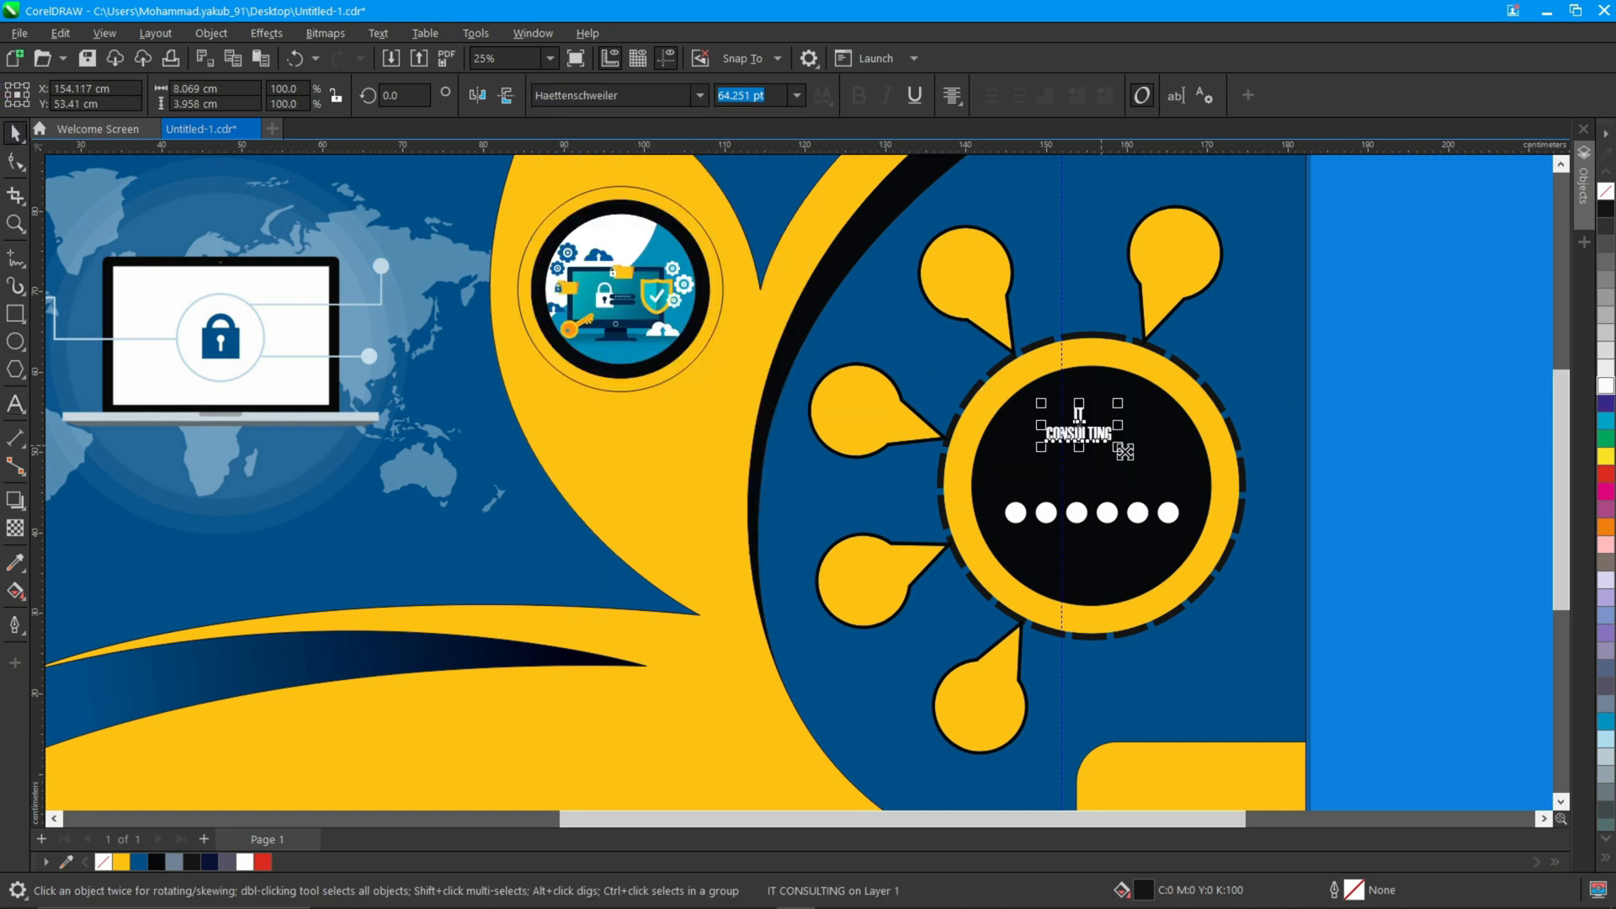
left_click_drag(1118, 447, 1163, 481)
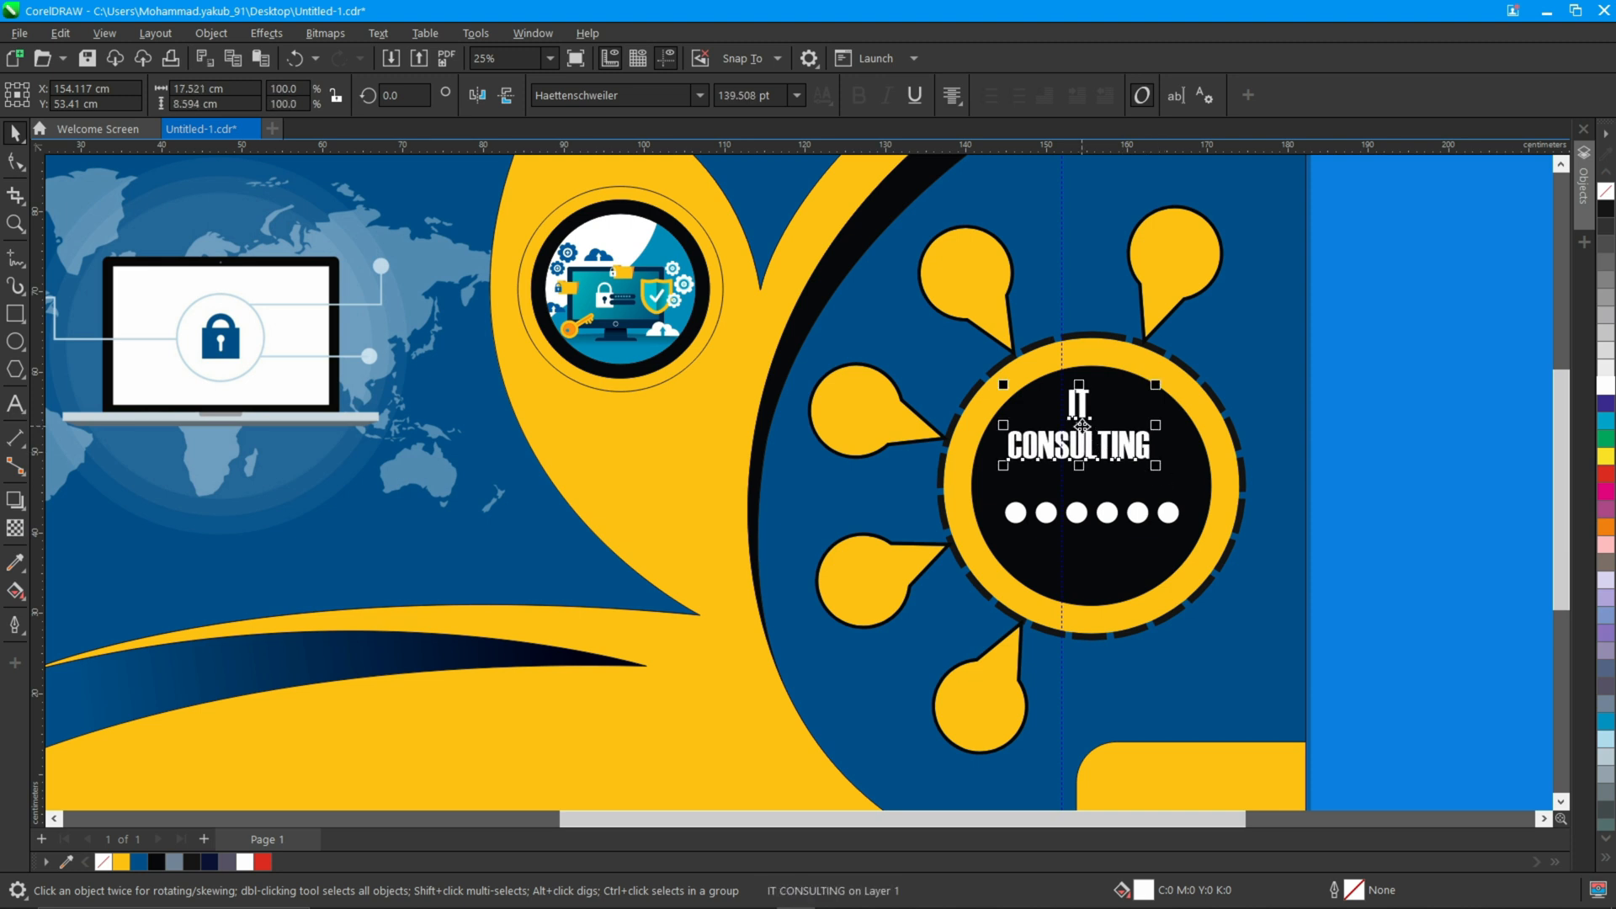
left_click_drag(1080, 425, 1094, 459)
- Widen the letter spacing of "IT CONSULTING" so it nearly spans the black circle
left_click(24, 163)
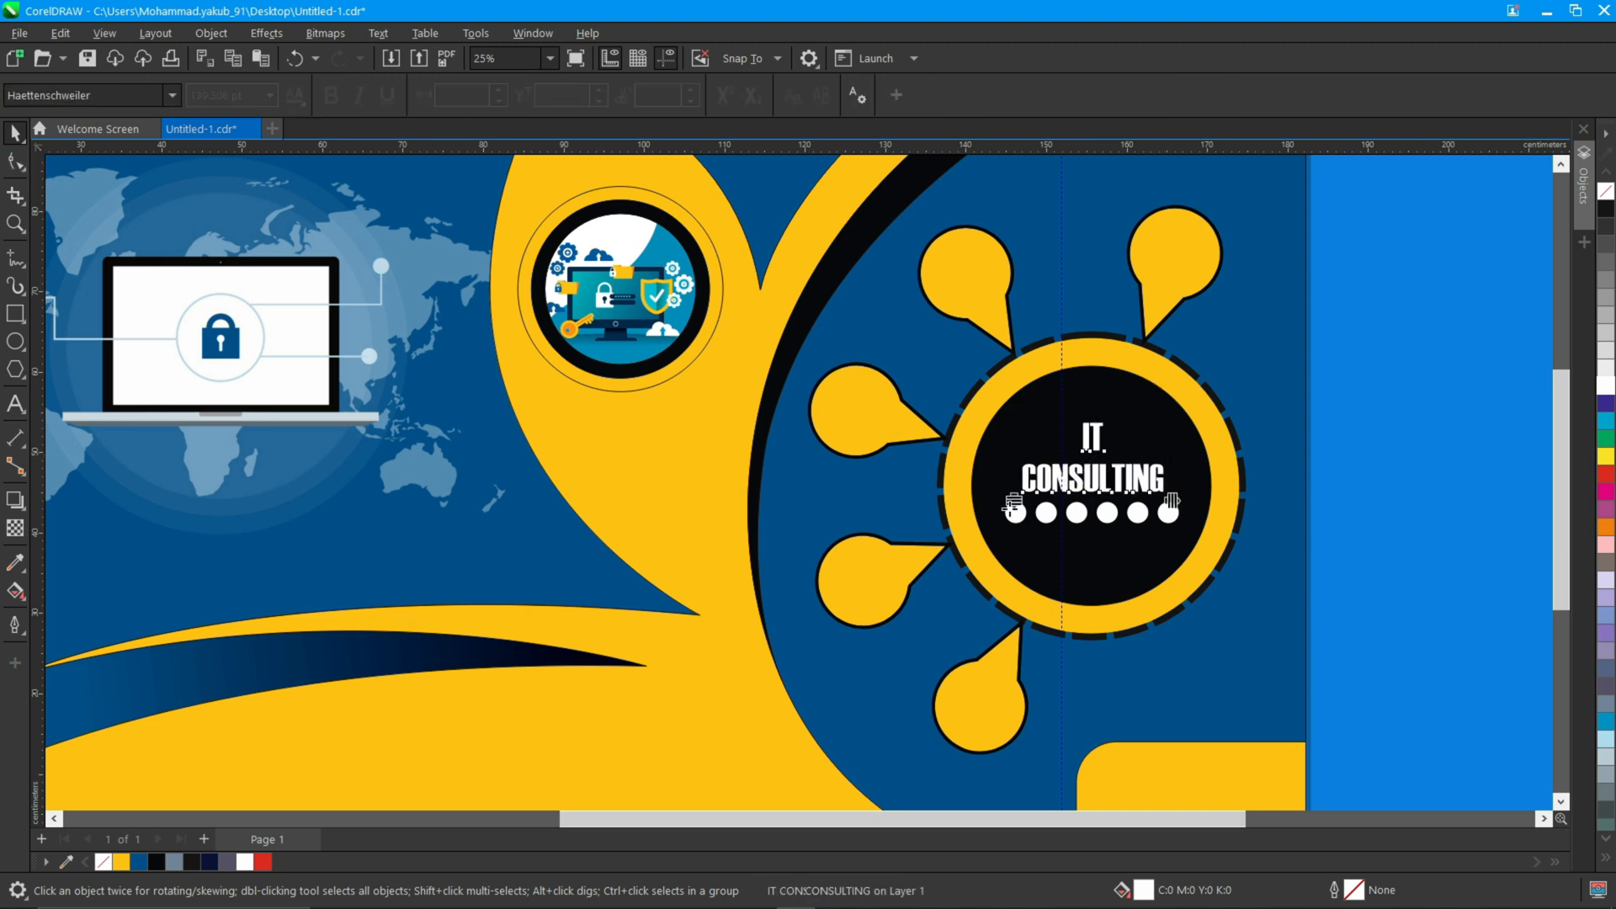
left_click_drag(1172, 509, 1234, 508)
key("space")
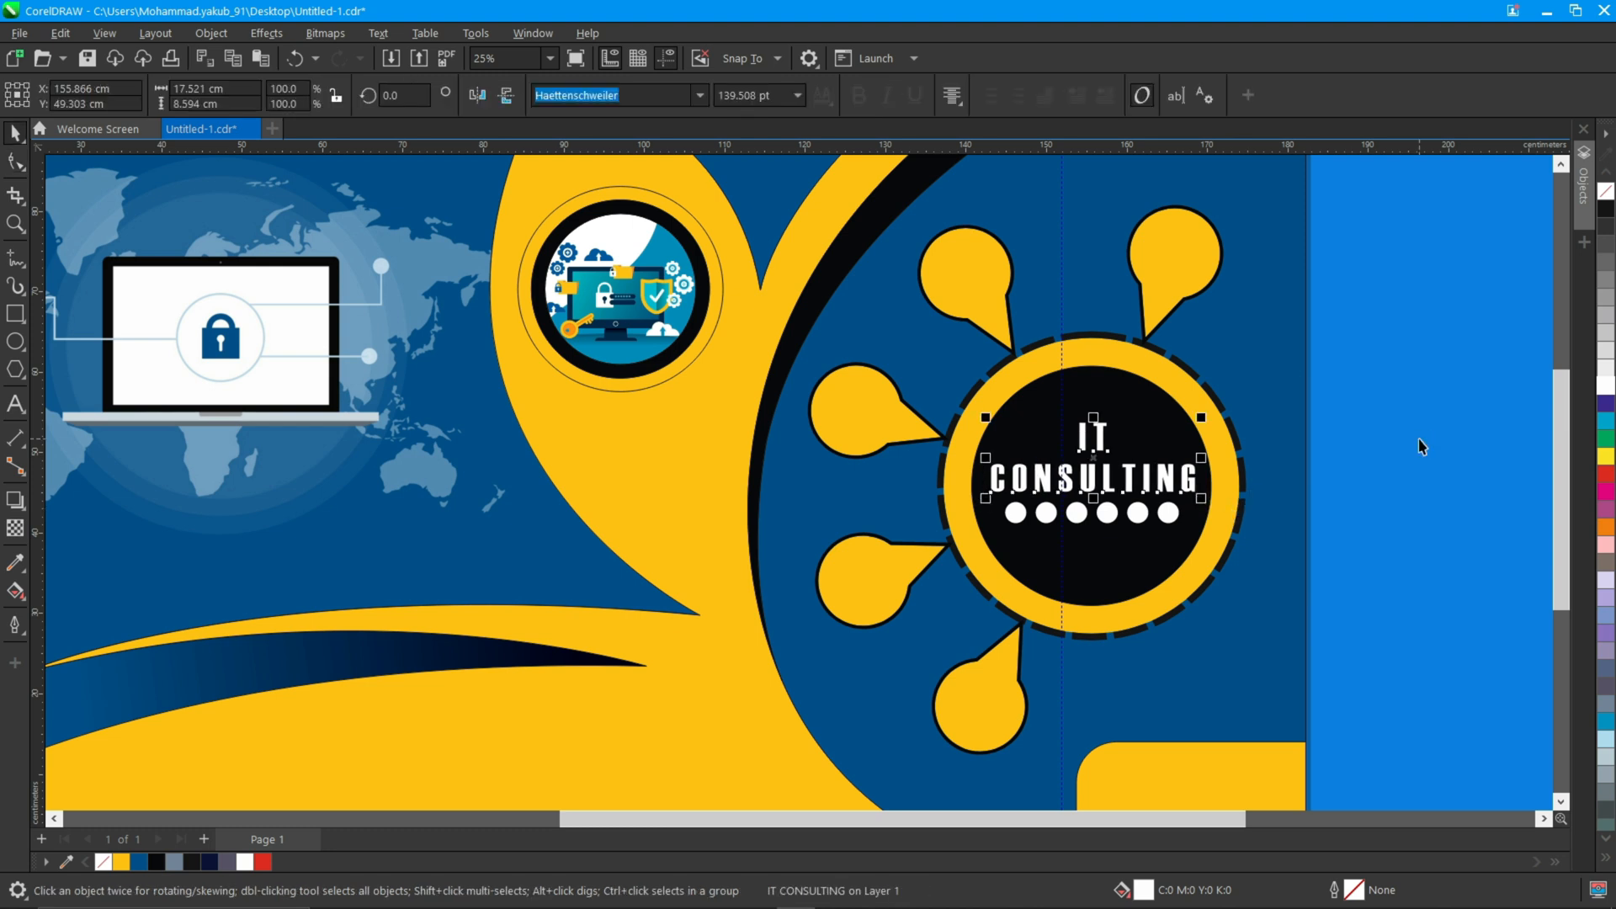
left_click(1402, 457)
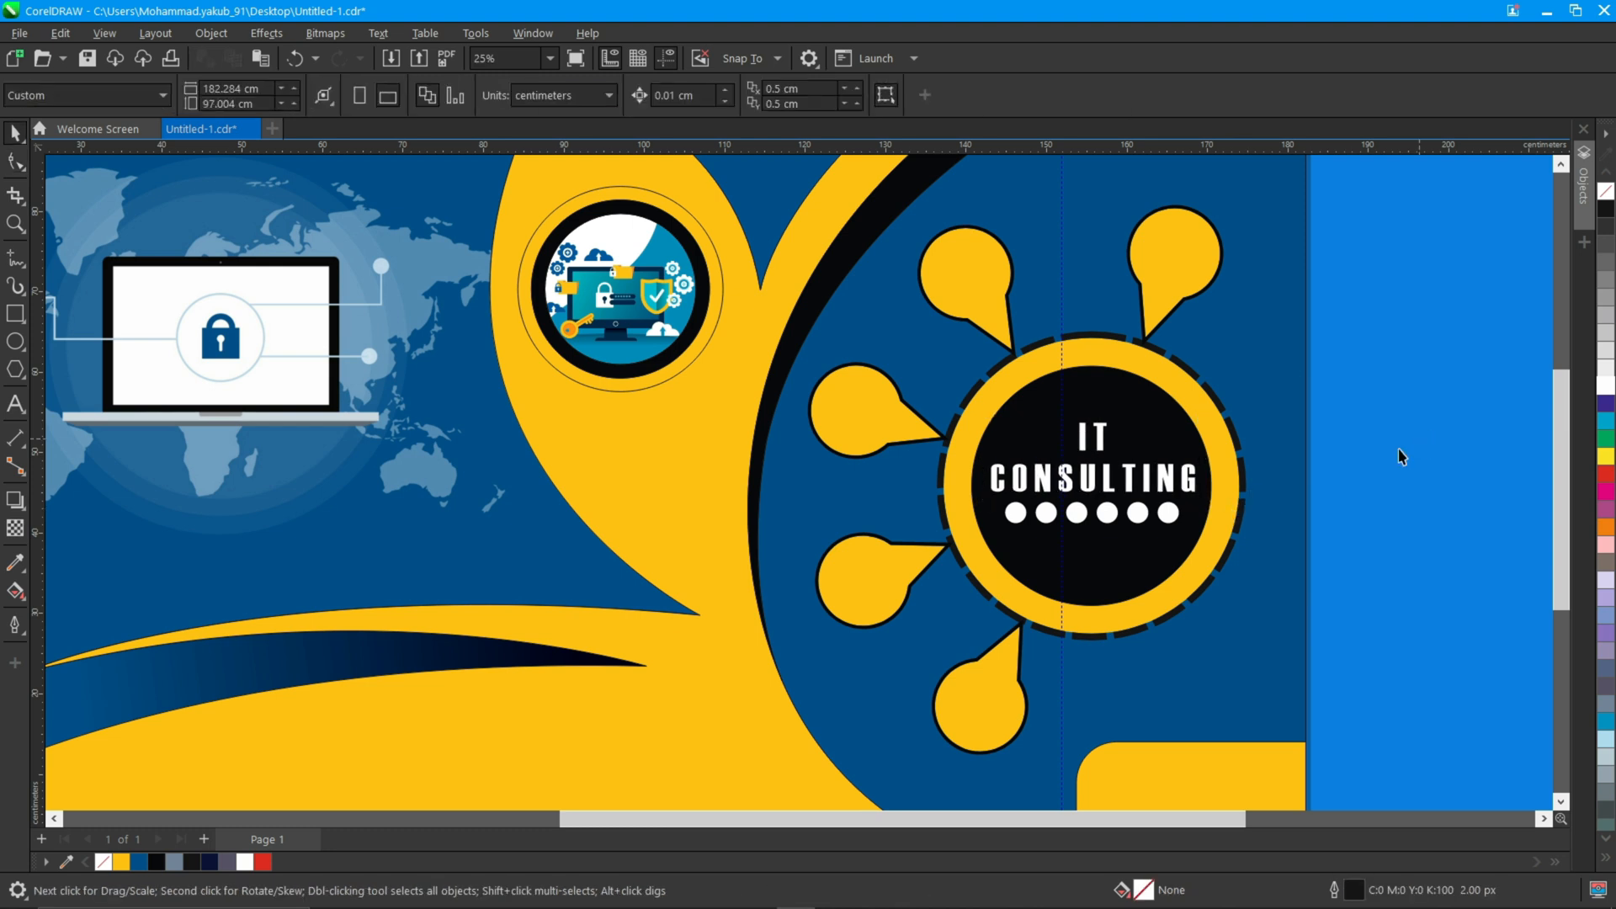
- Add the two-line label "Web Hosting" in Britannic Bold and fit it inside the pin at the circle's upper right
left_click(16, 407)
left_click(14, 405)
left_click(1166, 248)
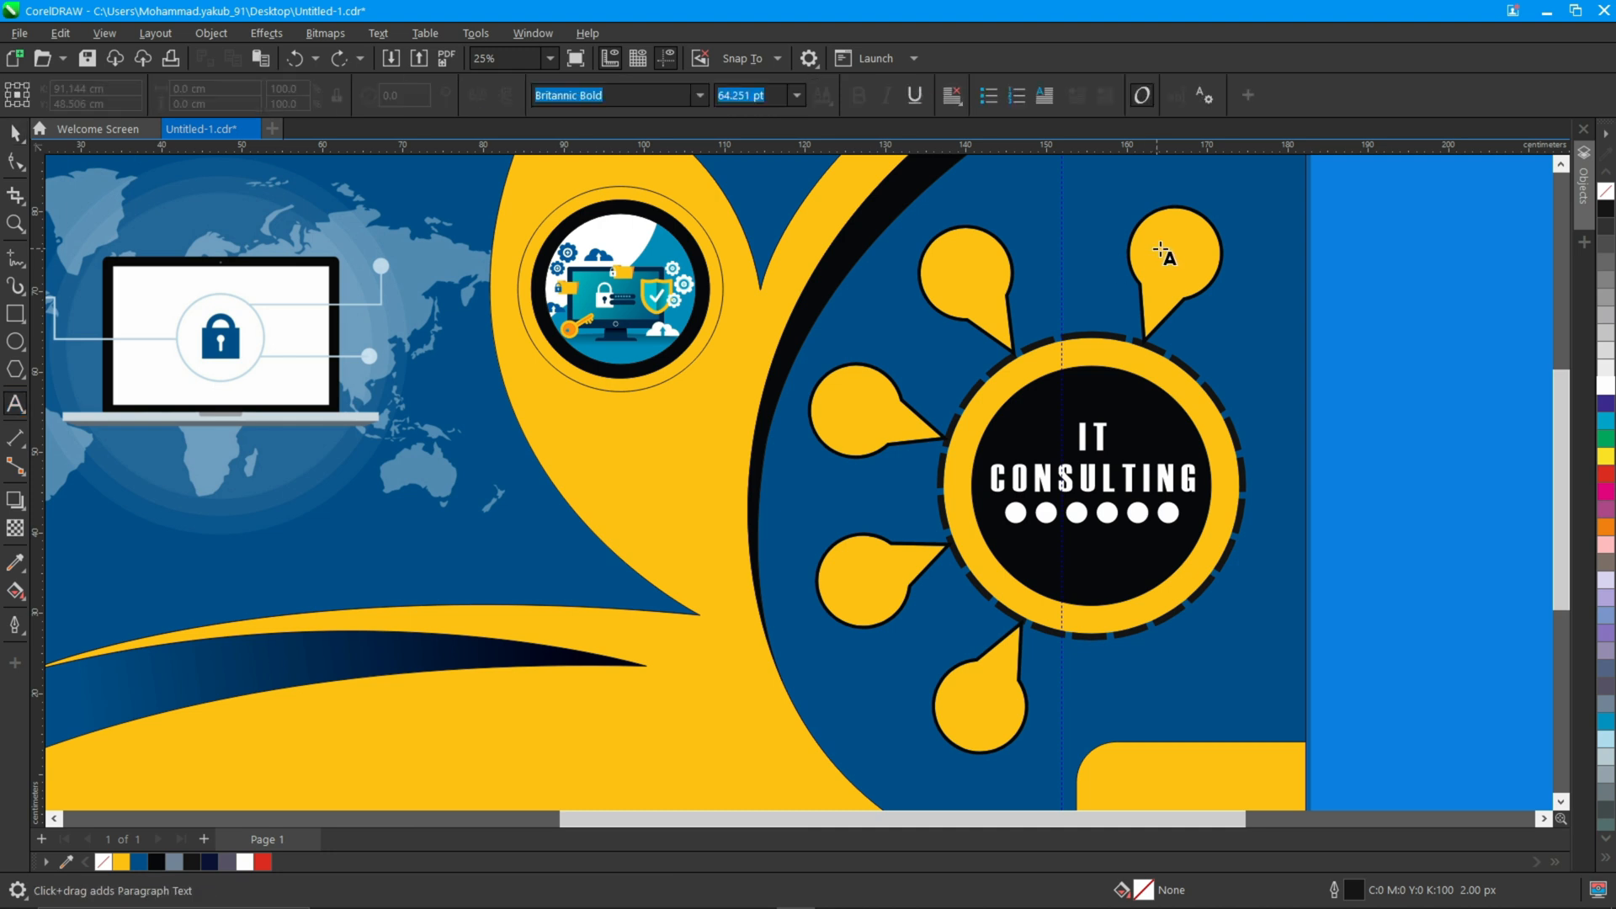
type("Web")
key("Return")
type("Hosting")
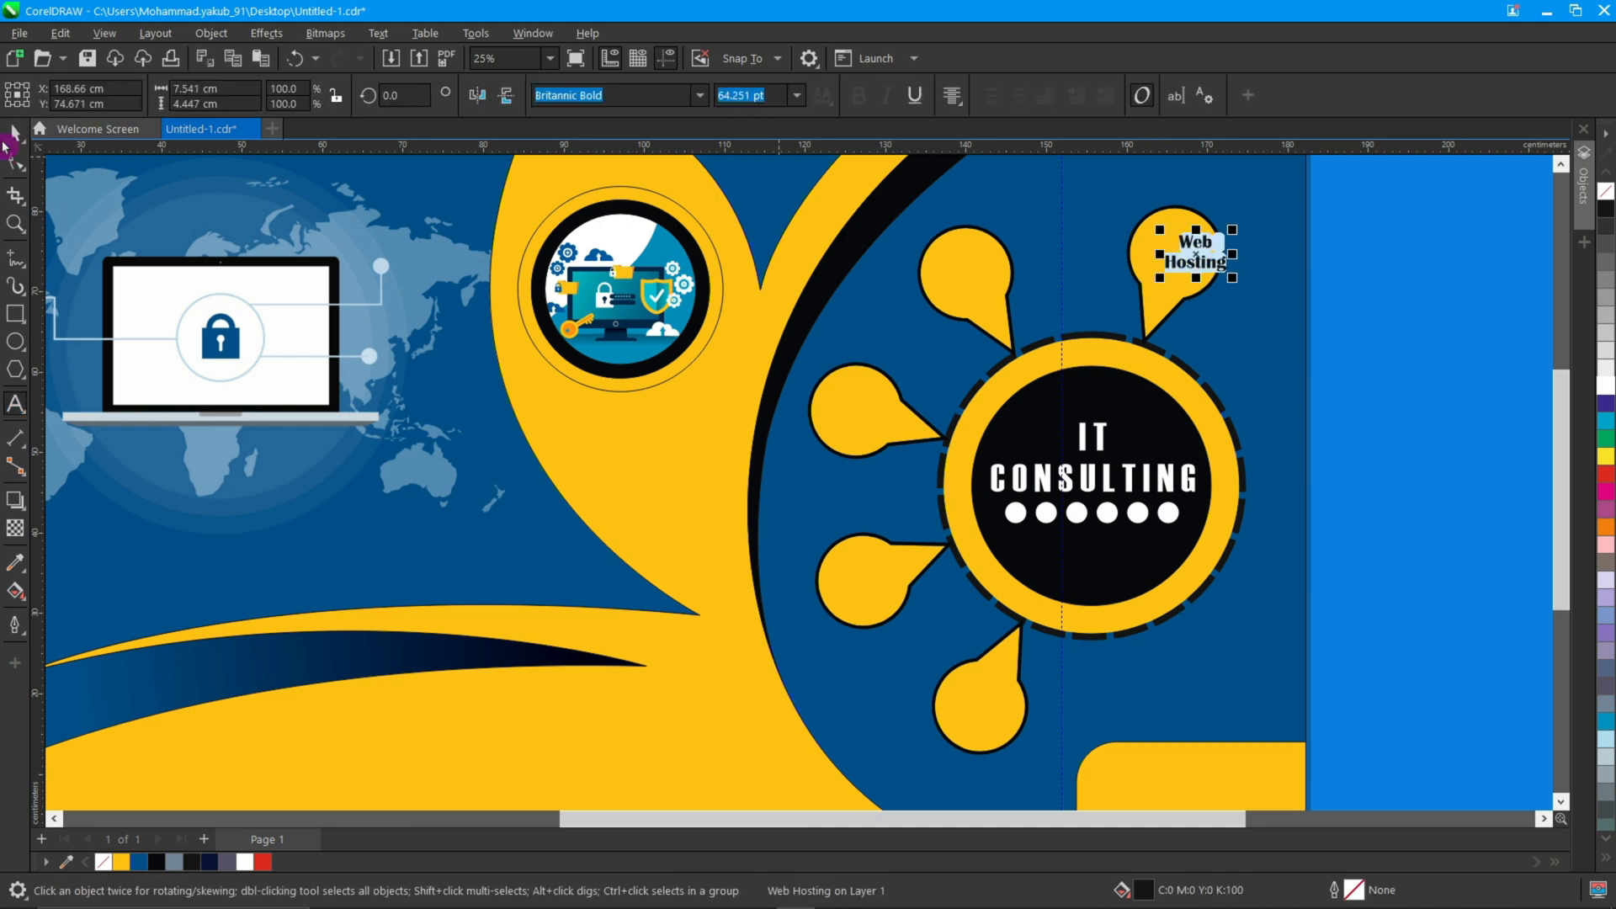
key("ctrl+space")
left_click_drag(1195, 253, 1221, 277)
- Copy the "Web Hosting" label onto the upper-left pin, replace its text with "Endpoint Security" on two lines and centre it there
scroll(1218, 284, "up", 2)
left_click_drag(1145, 234, 729, 274)
double_click(729, 286)
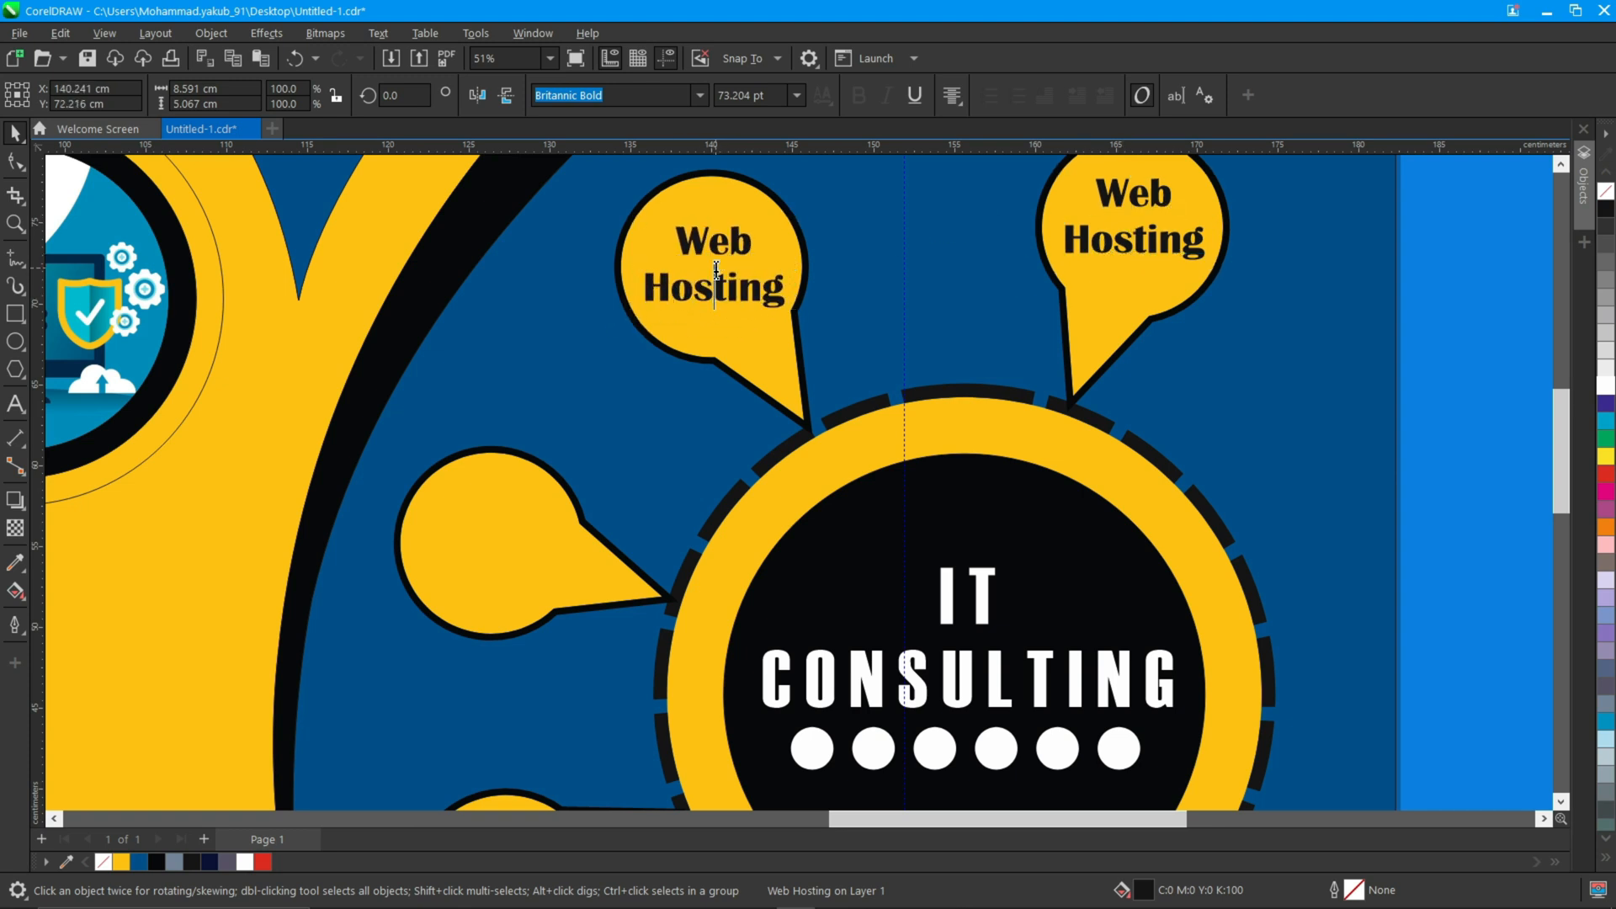
key("ctrl+a")
key("Delete")
type("E")
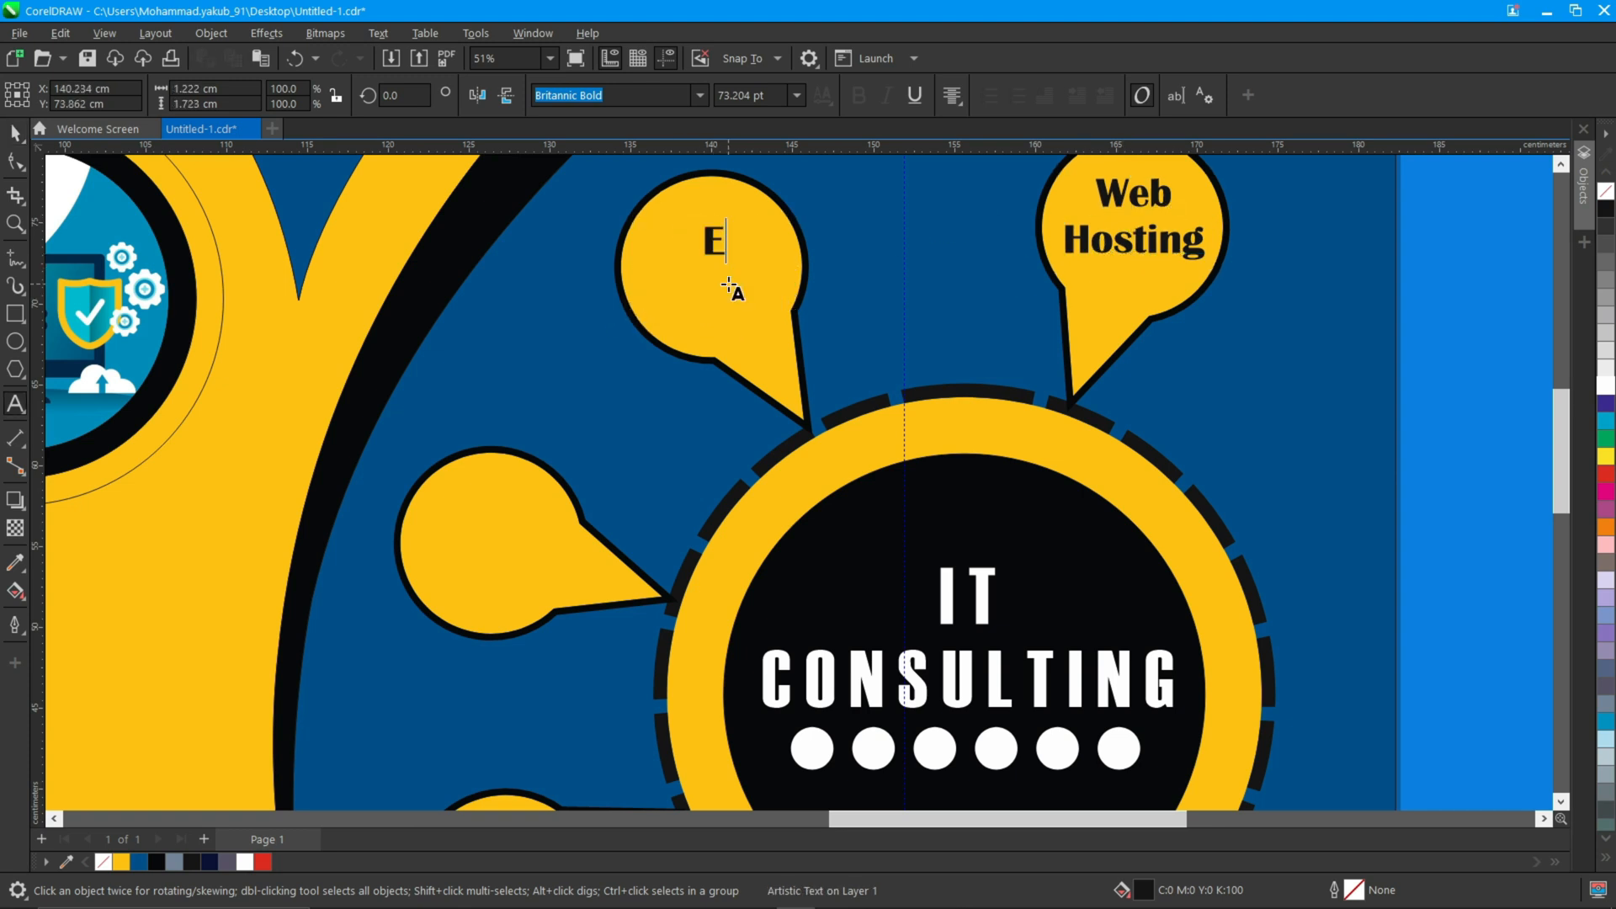
type("ndpoint")
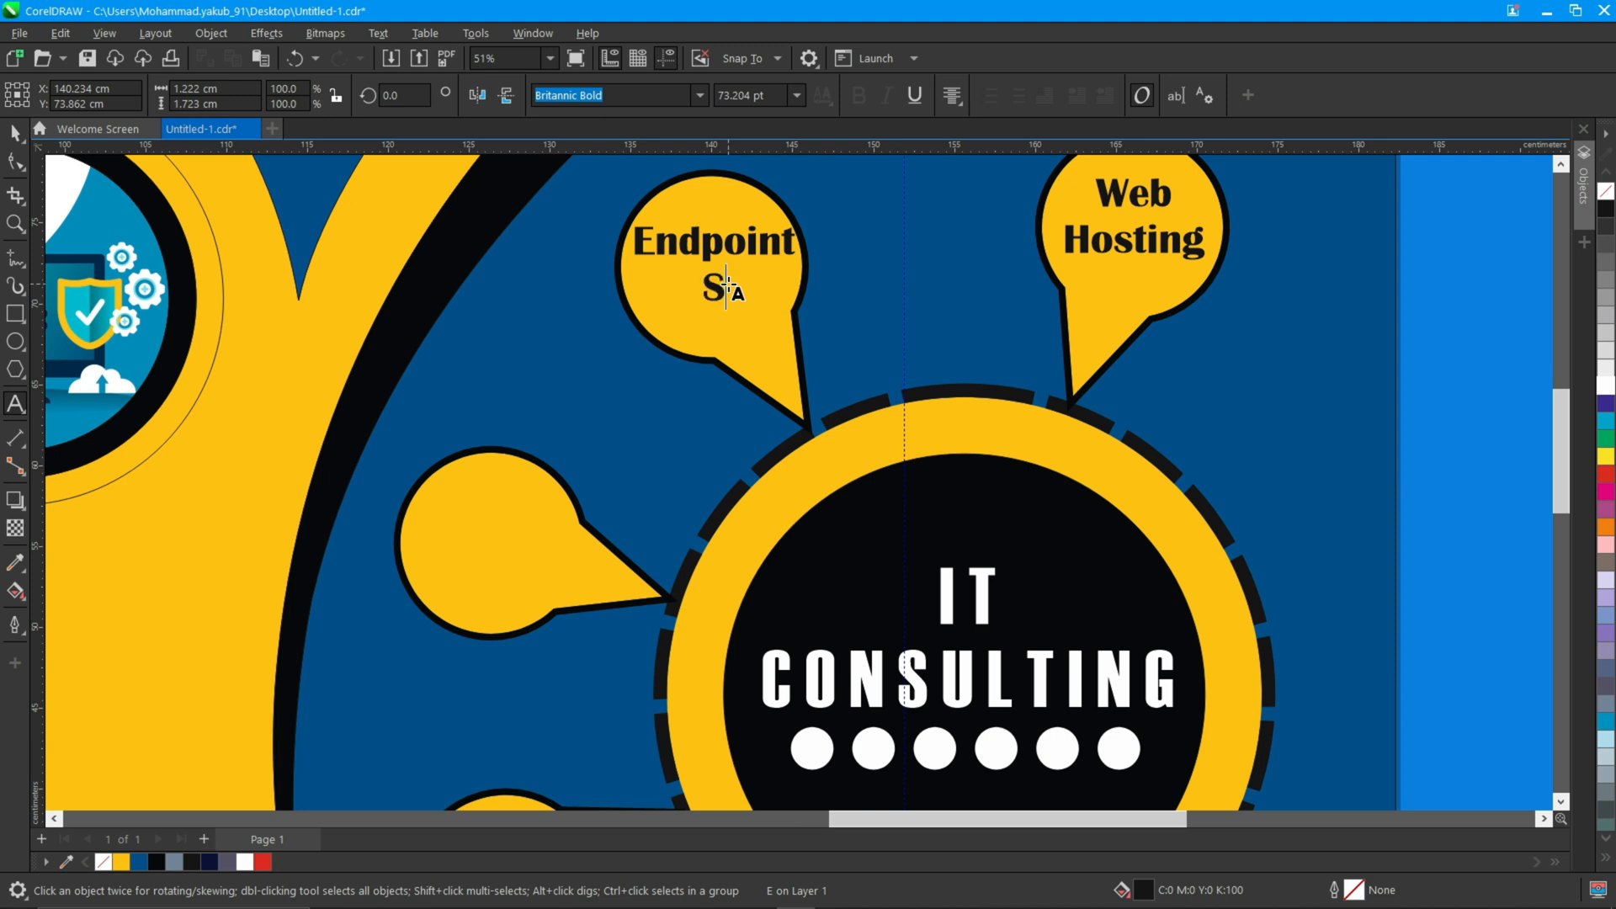
key("Return")
type("Security")
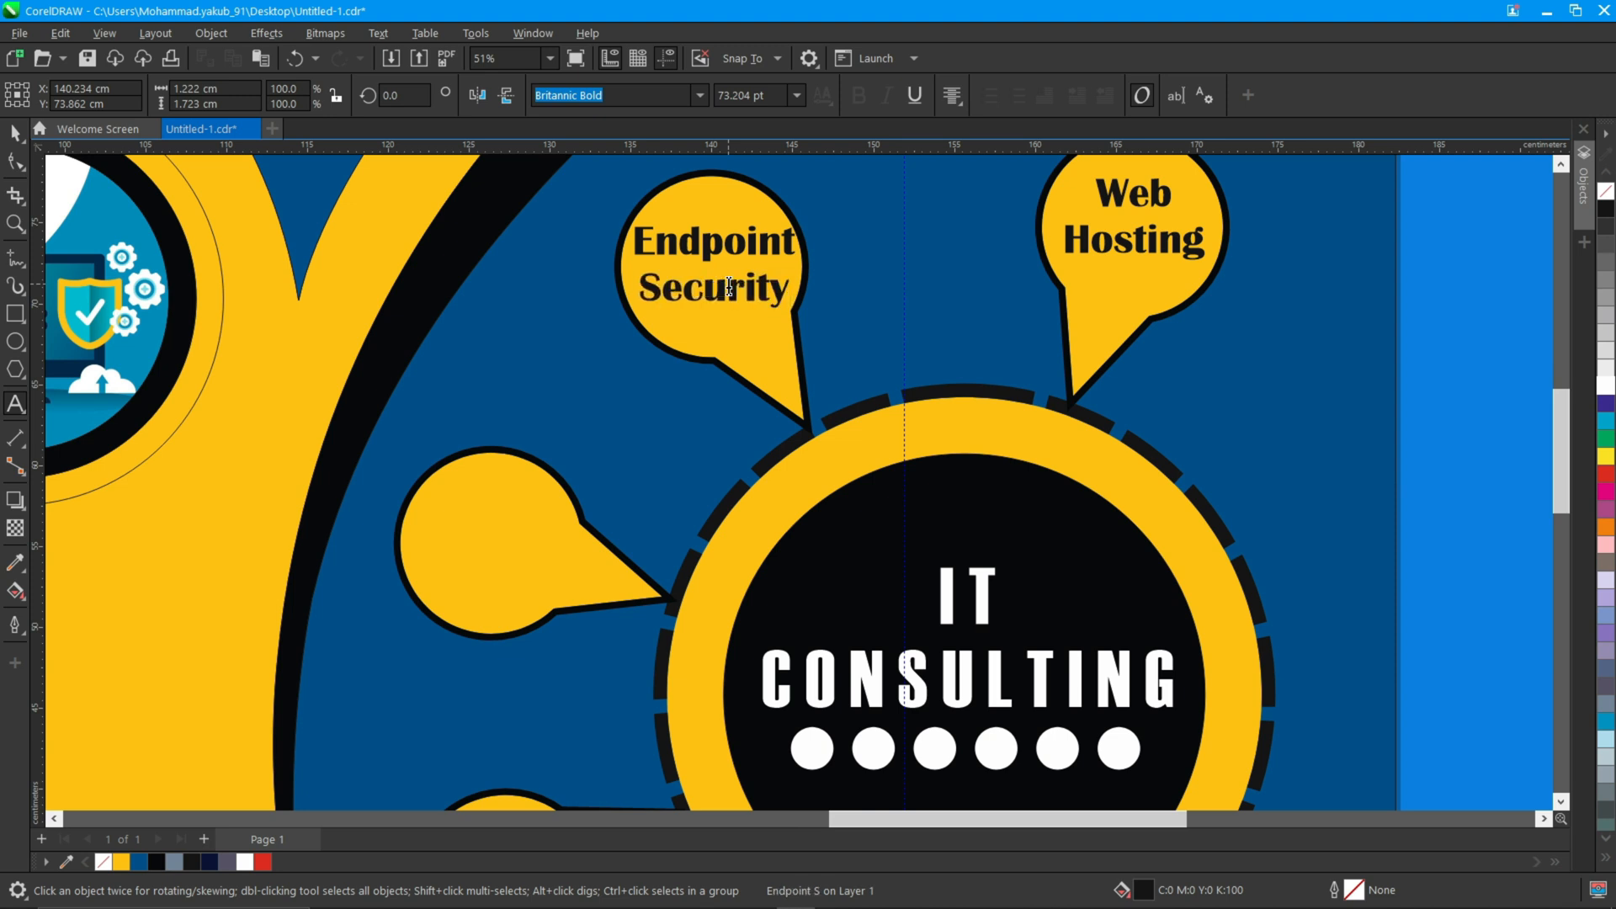
key("ctrl+space")
left_click_drag(717, 275, 715, 277)
- Add the two-line label "Network Security" and place it in the empty pin below the "Endpoint Security" one
scroll(589, 404, "down", 3)
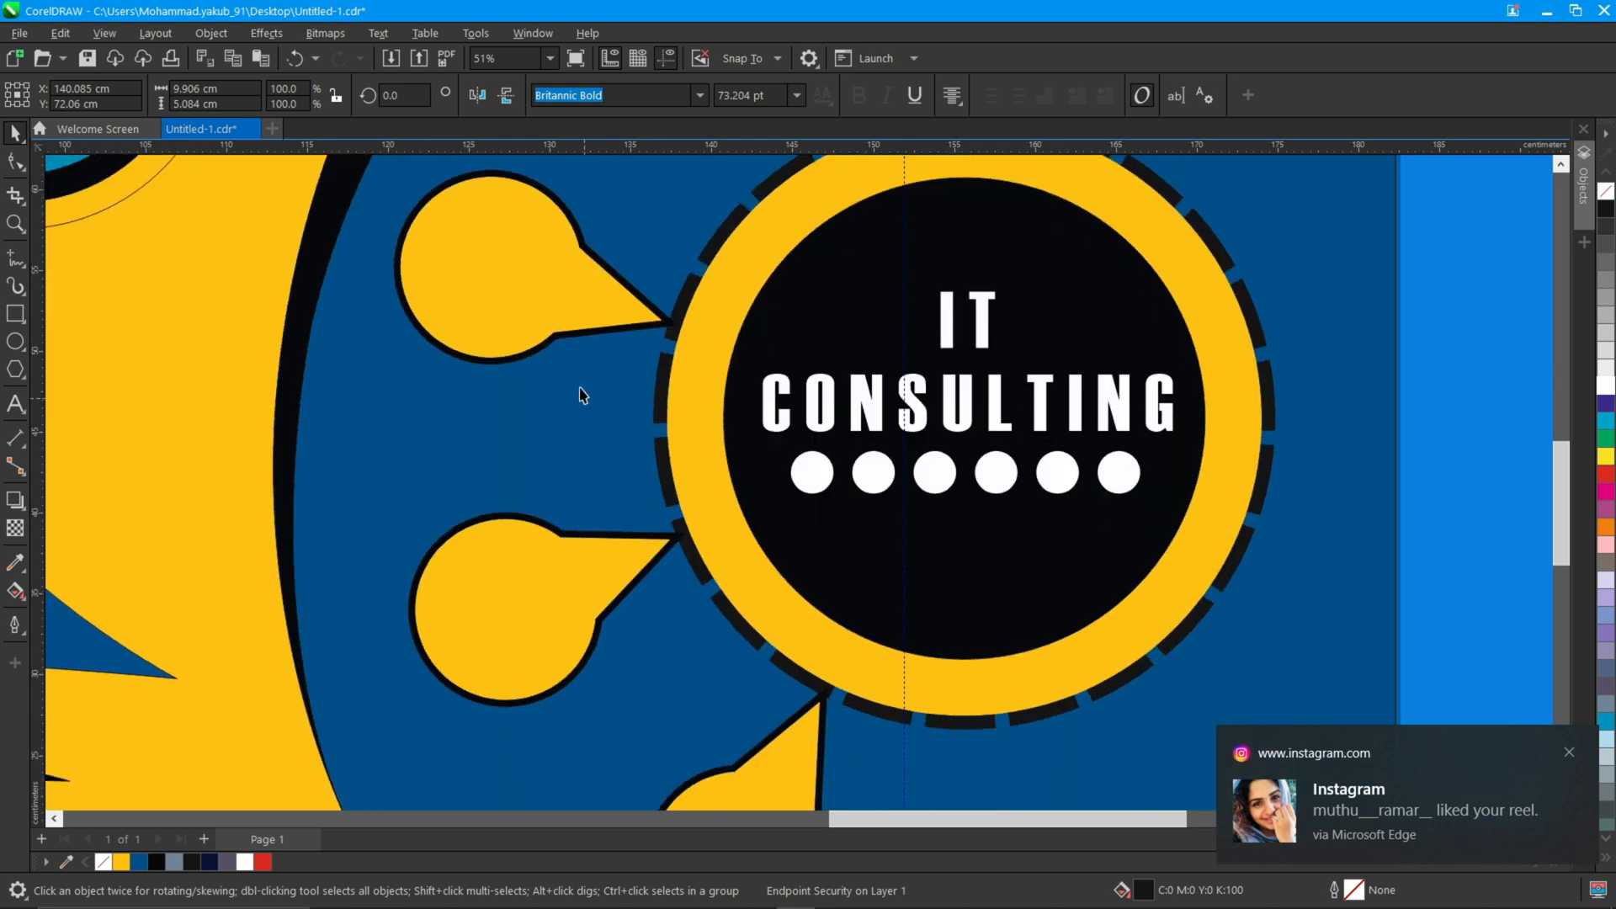
key("F8")
left_click(485, 289)
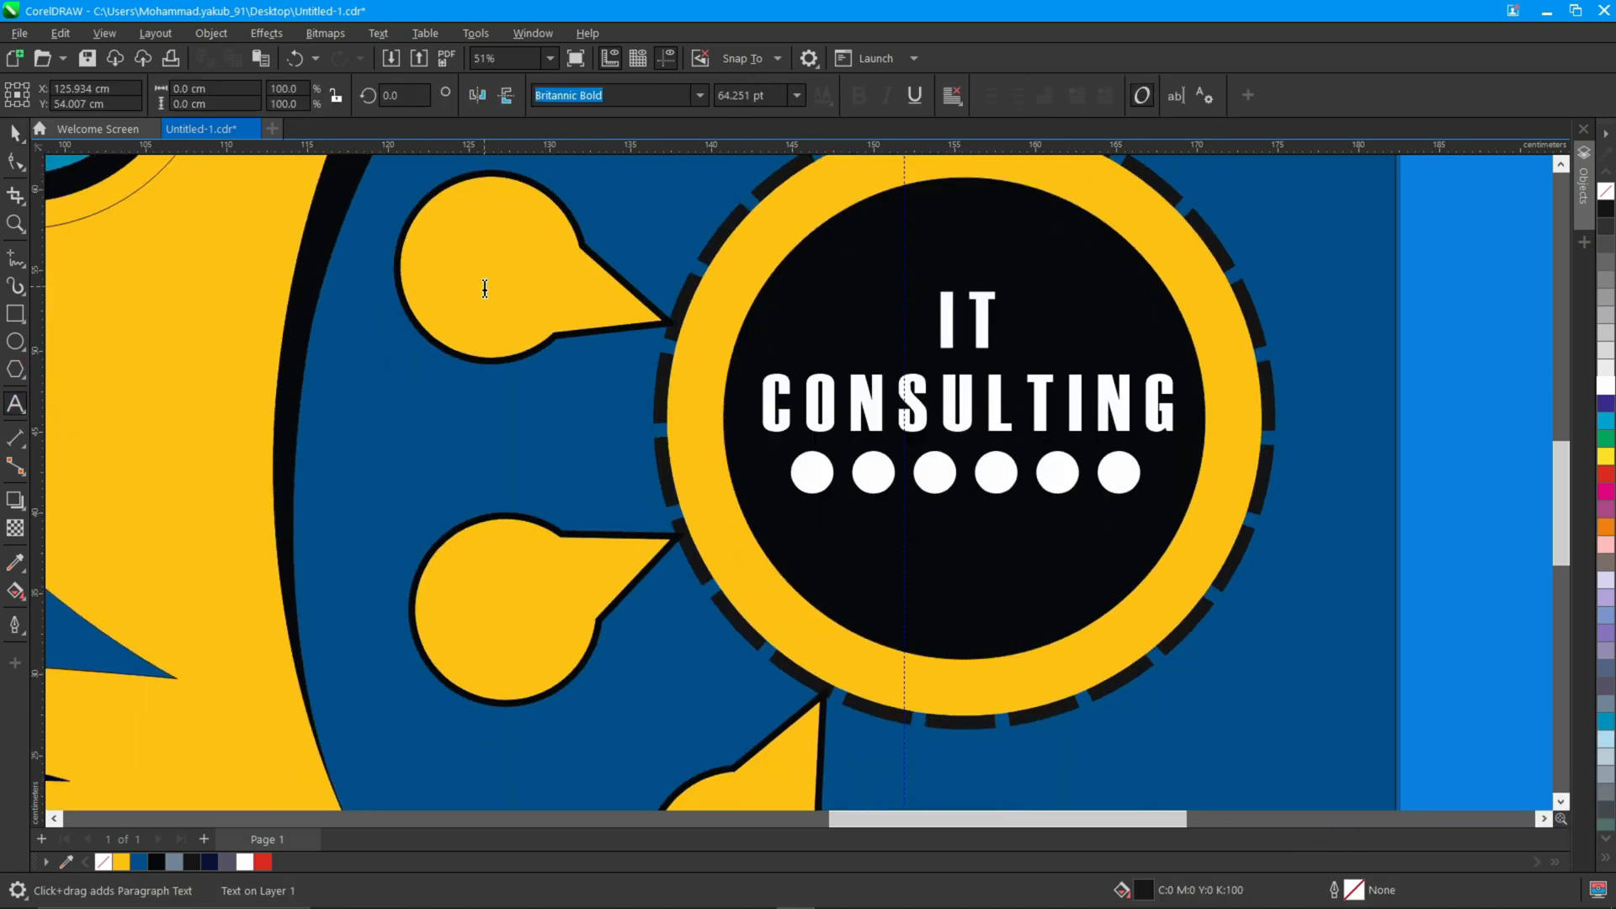
type("Ner")
type("work")
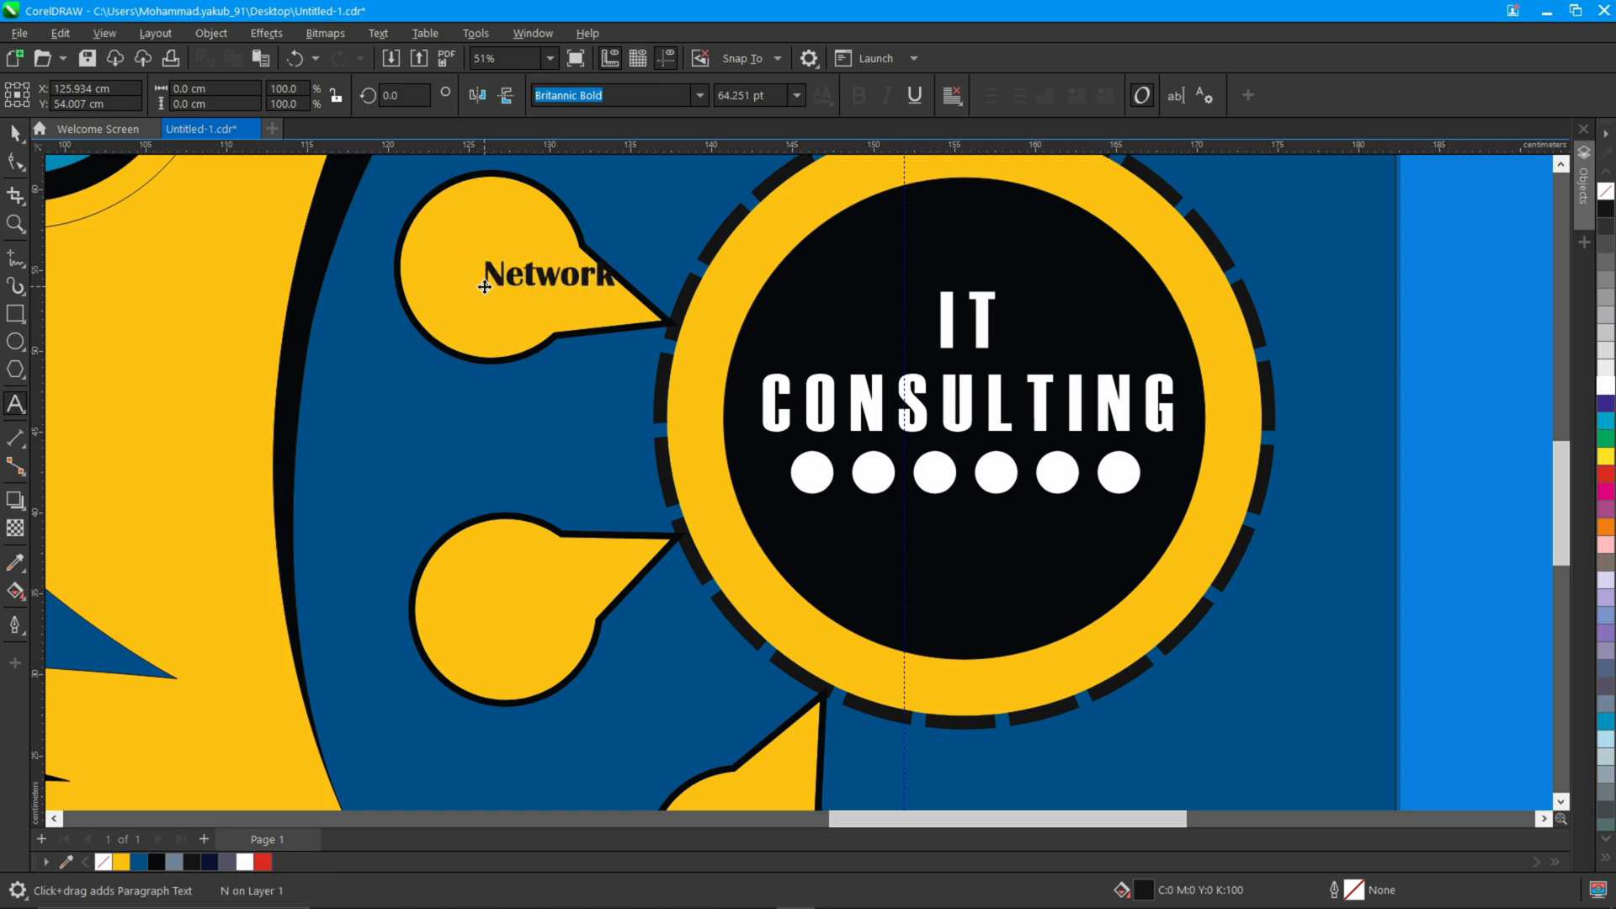
type("Sec")
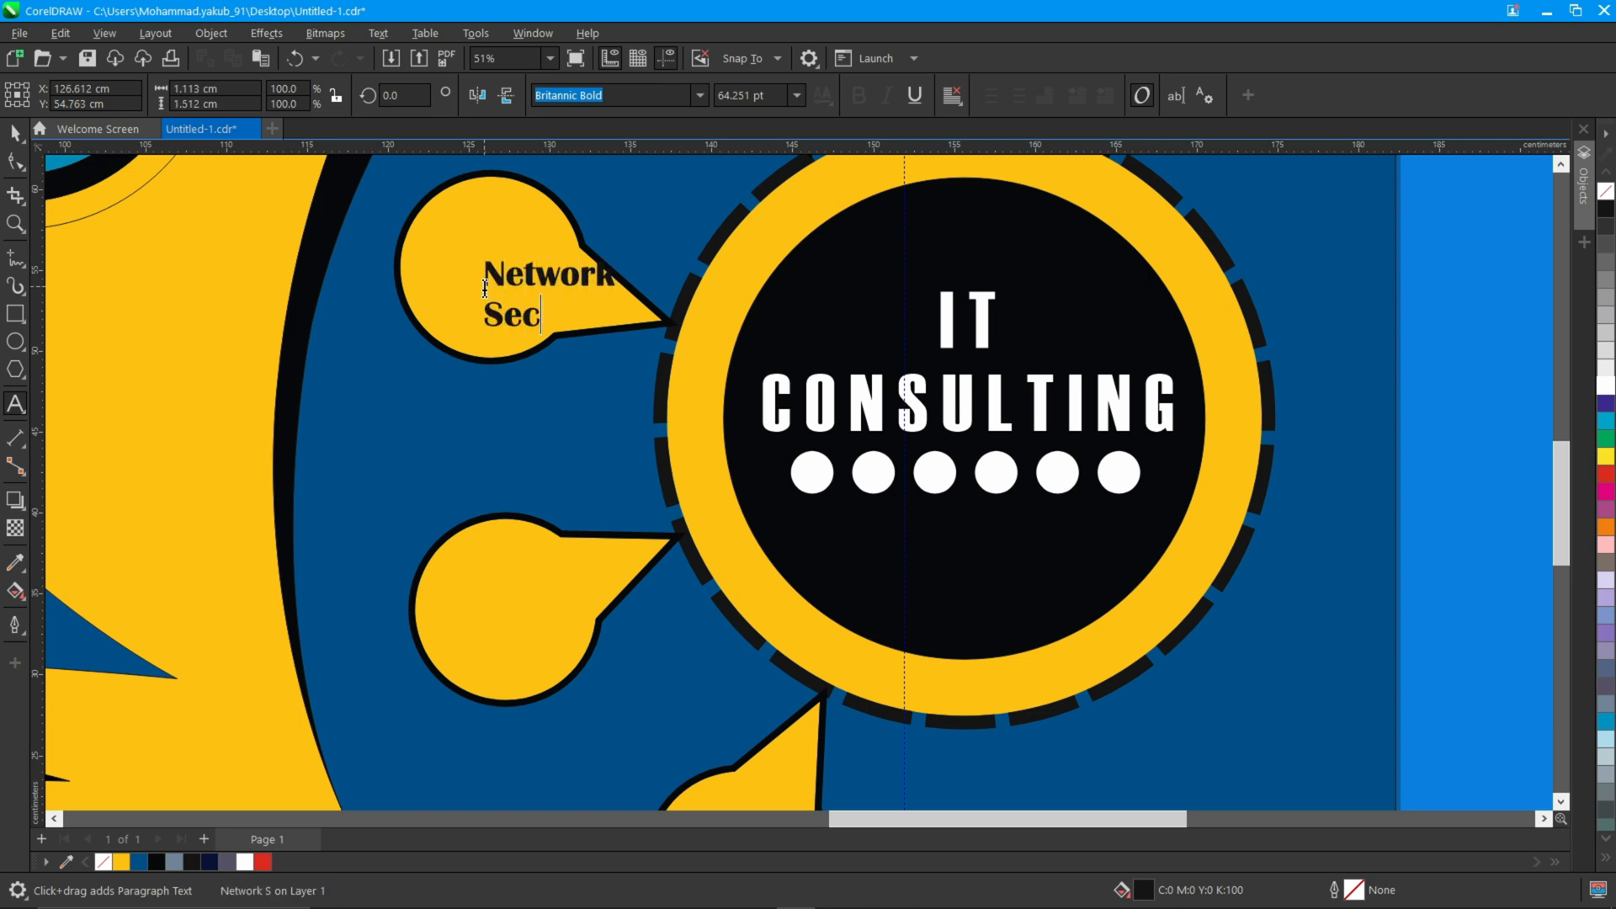
type("urity")
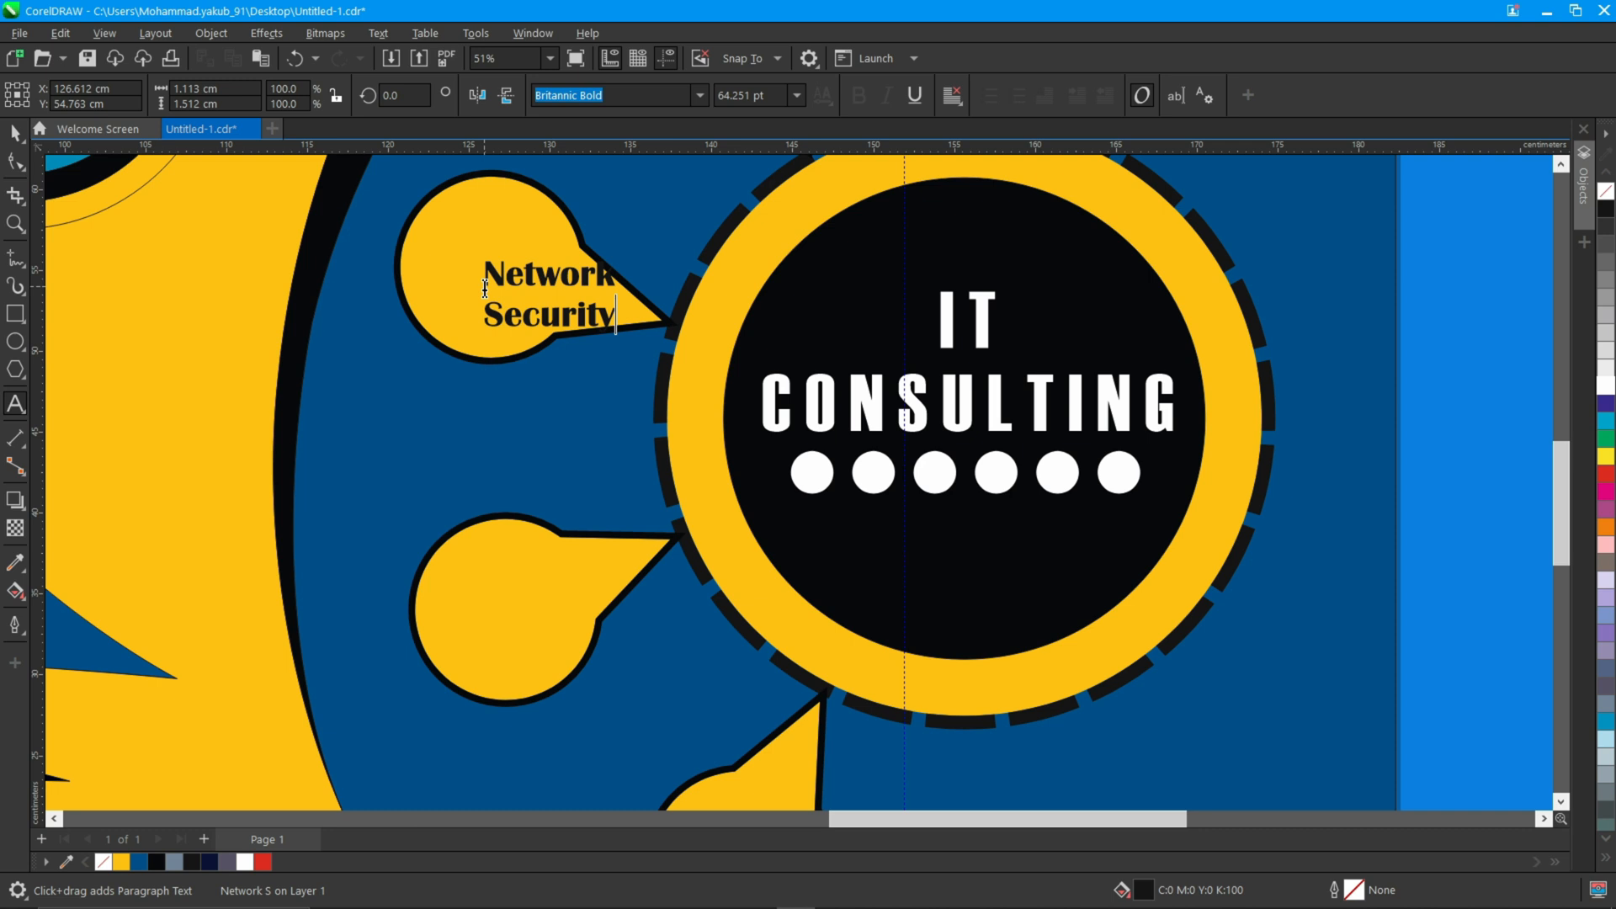
left_click(18, 133)
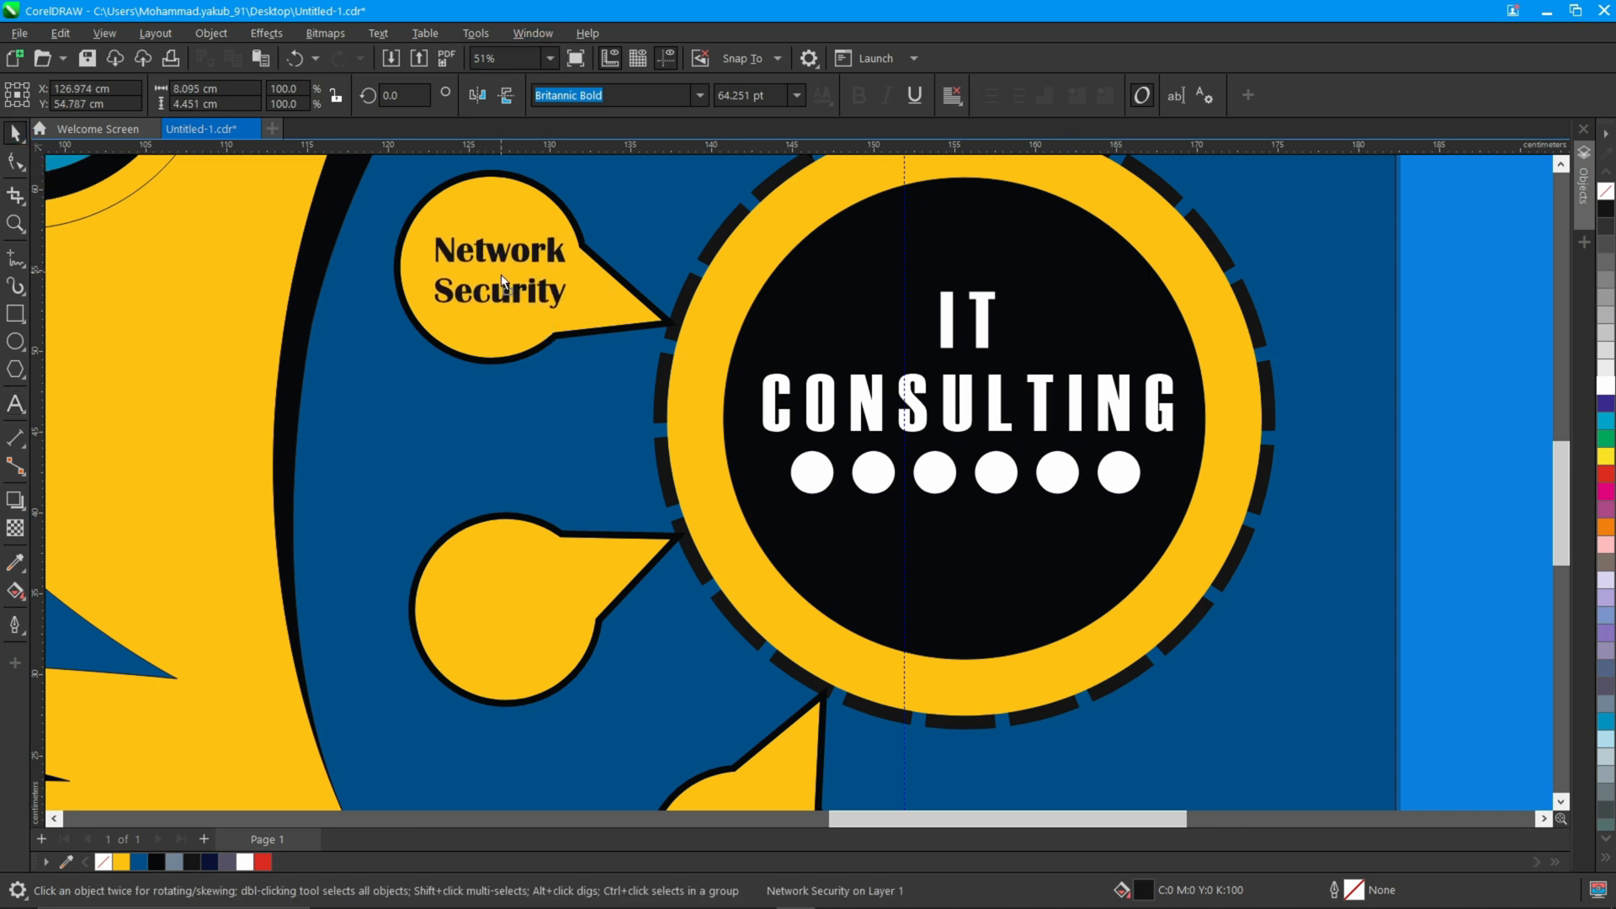
- Add the centre-aligned two-line label "WiFi Hosting" to the pin below "Network Security" and fit it inside
scroll(499, 285, "down", 4)
key("F8")
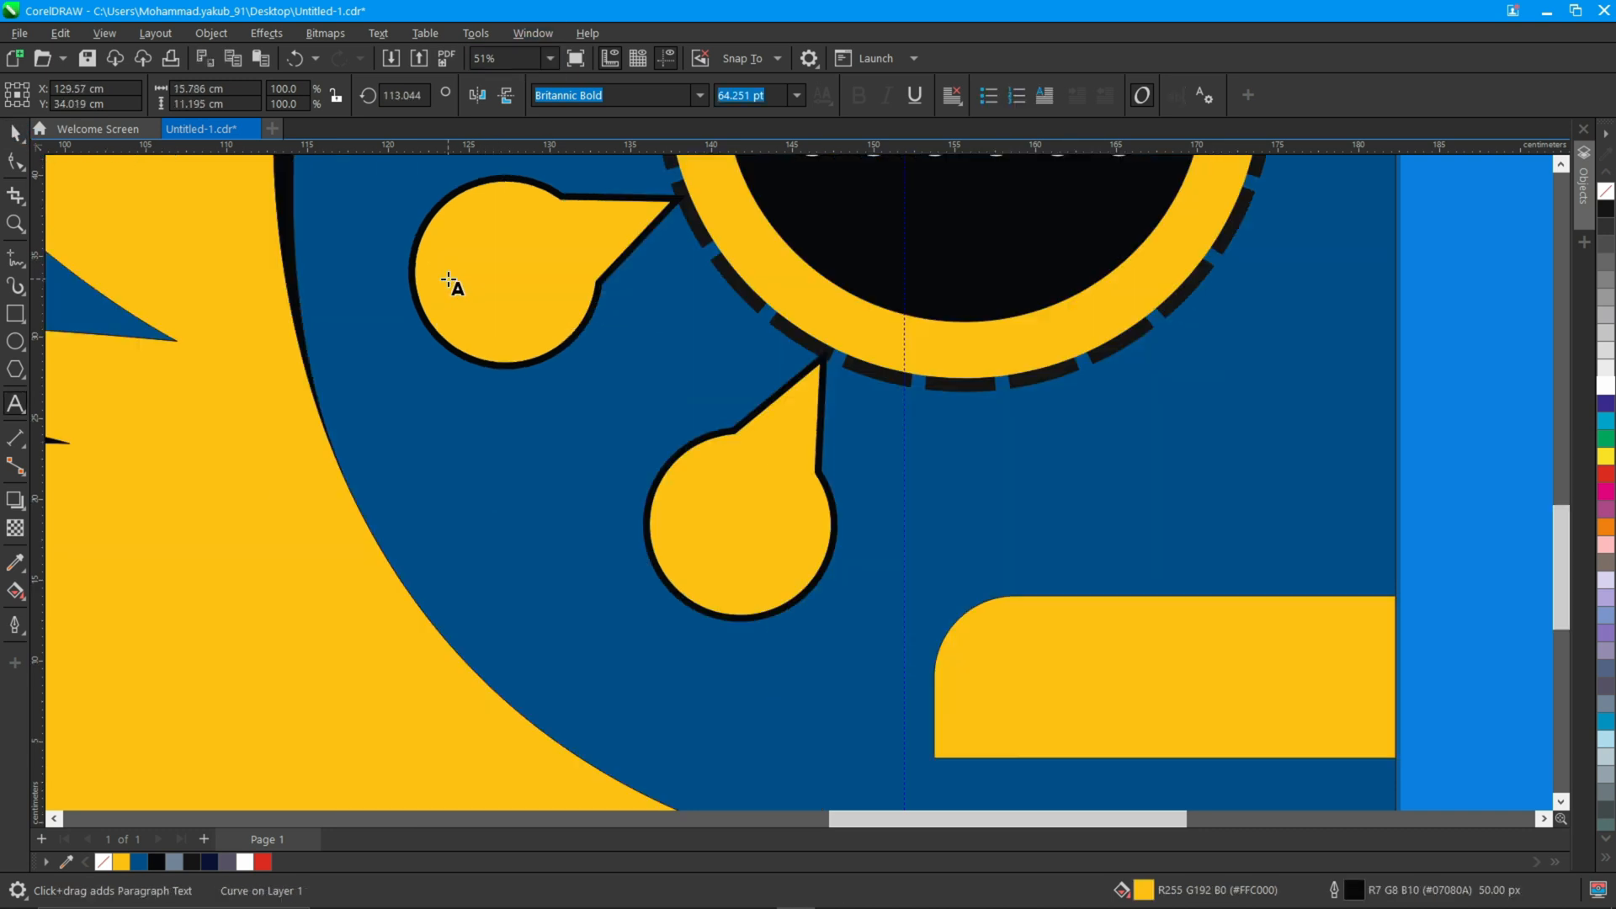
left_click(449, 279)
type("WiFi")
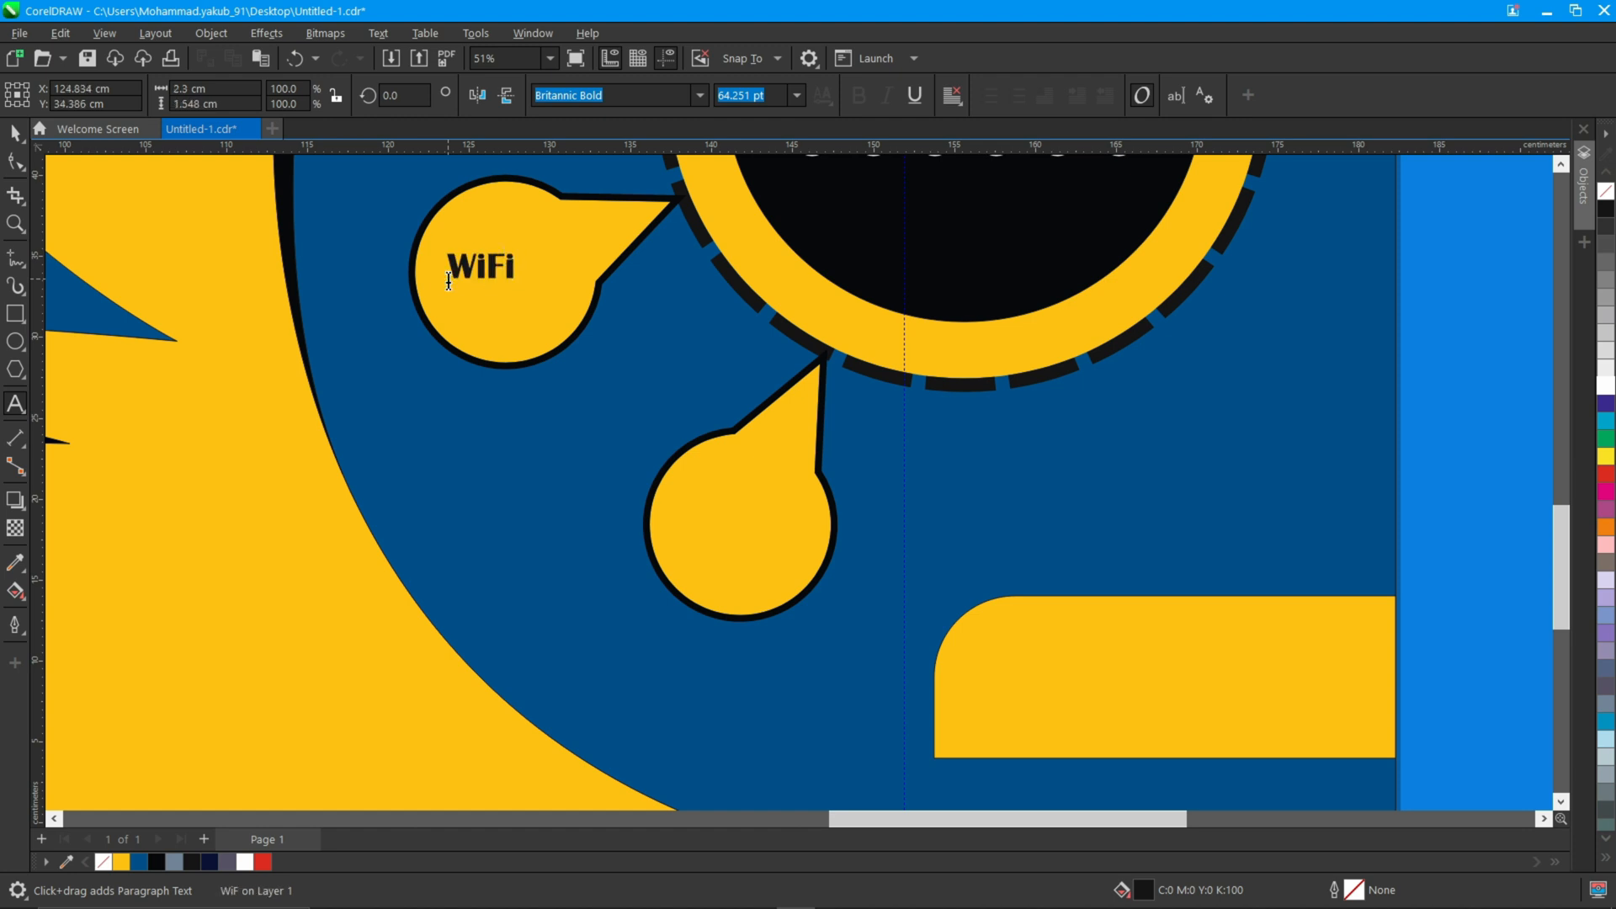
key("Return")
type("Hosting")
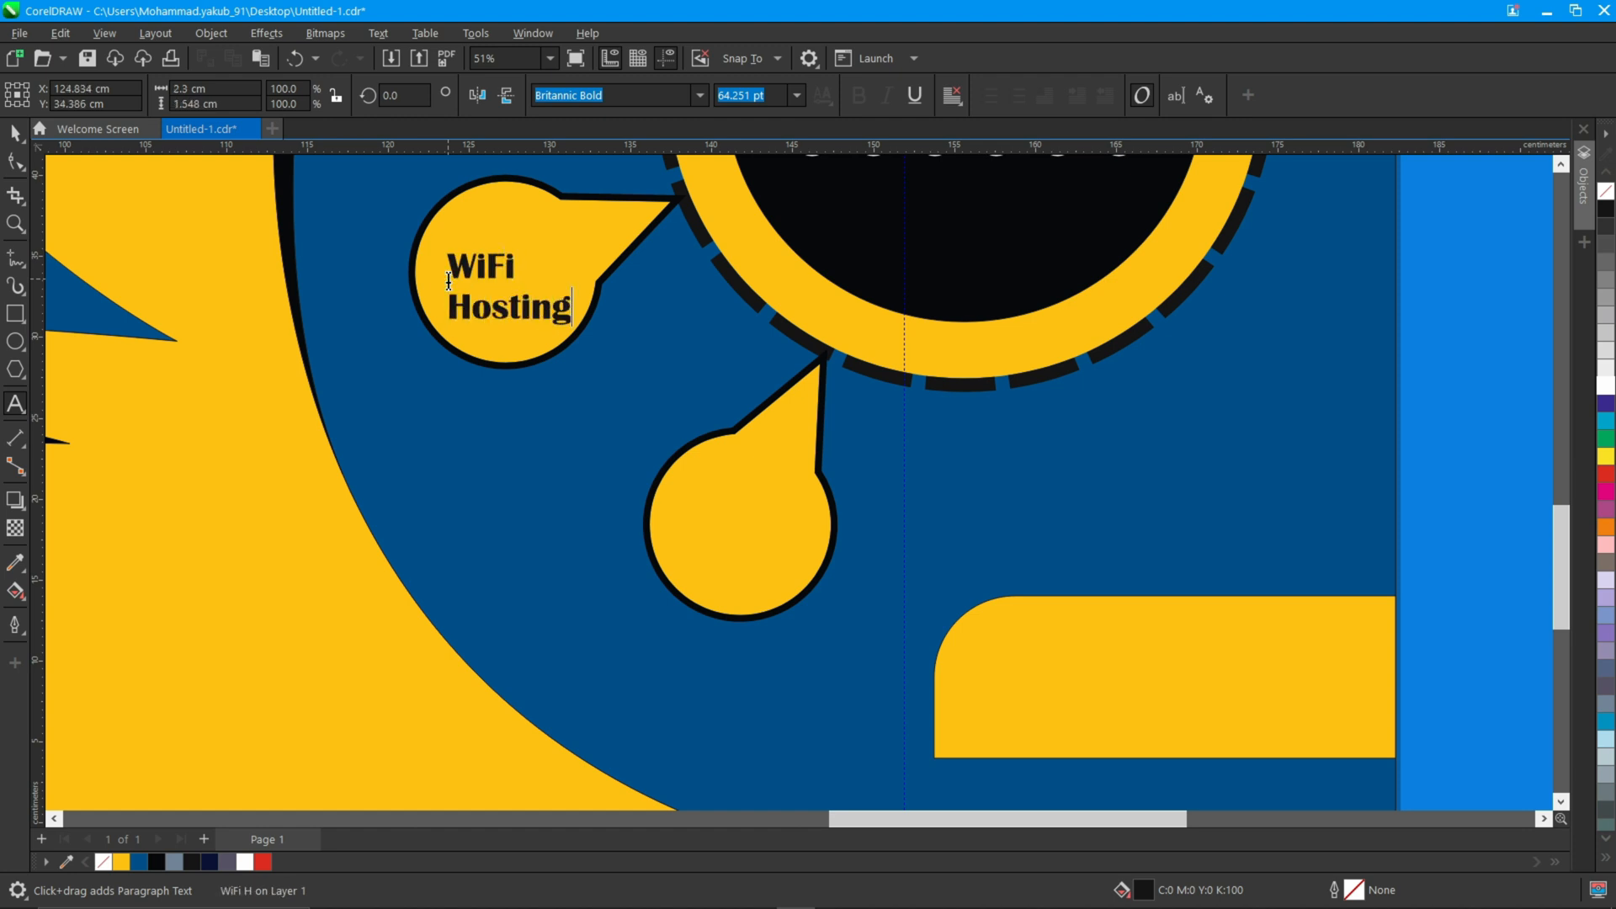
key("ctrl+a")
key("ctrl+e")
left_click(17, 132)
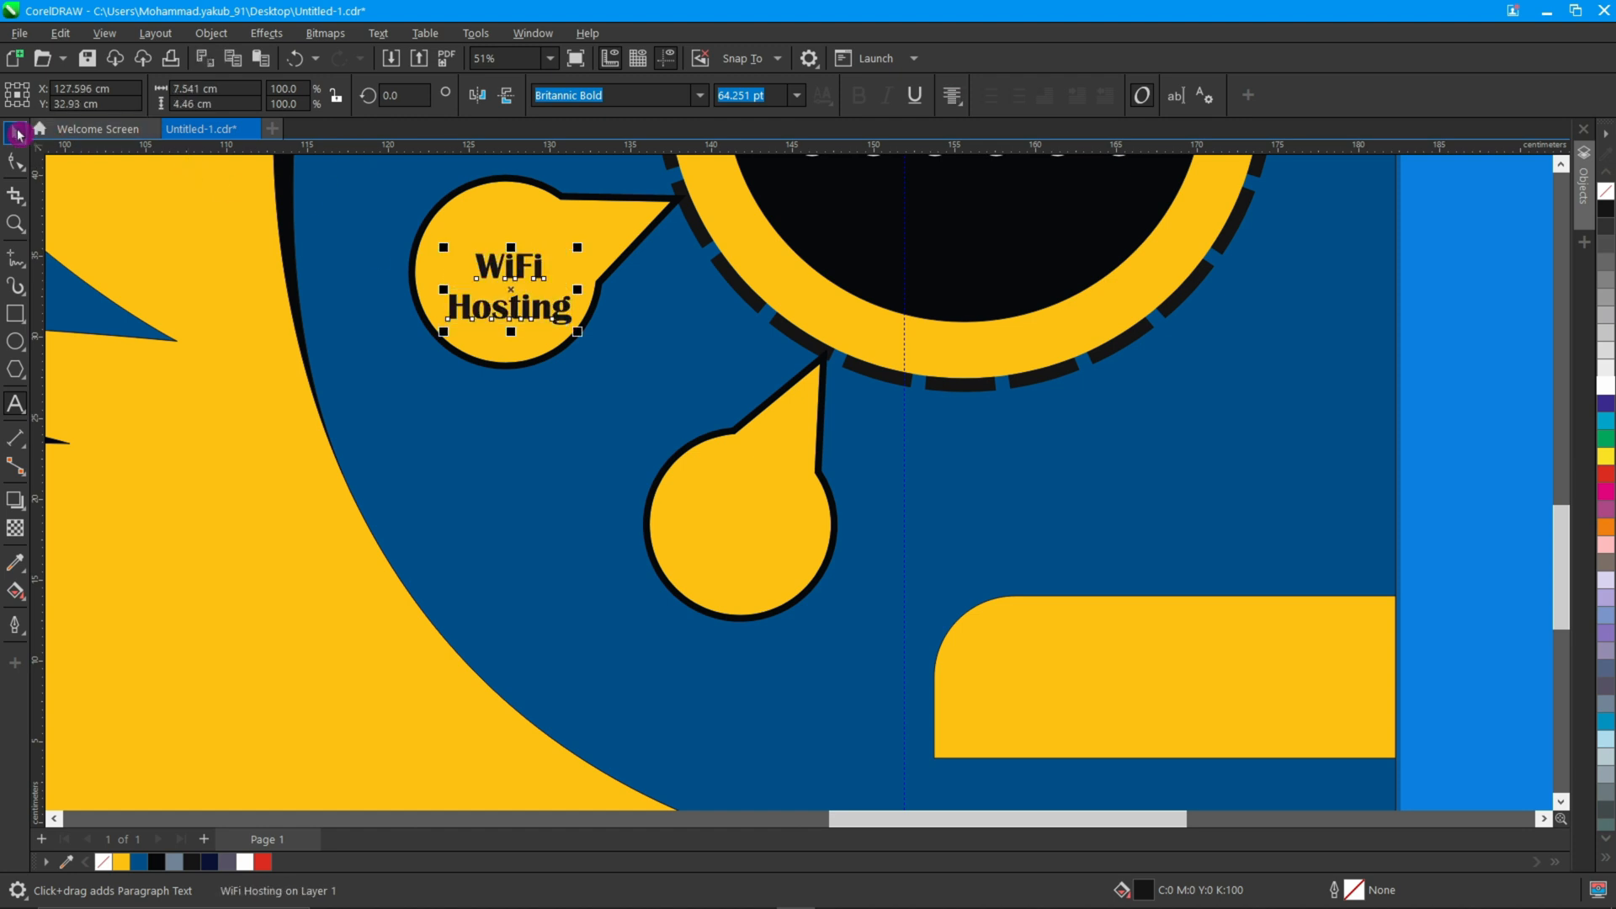
left_click_drag(585, 336, 583, 336)
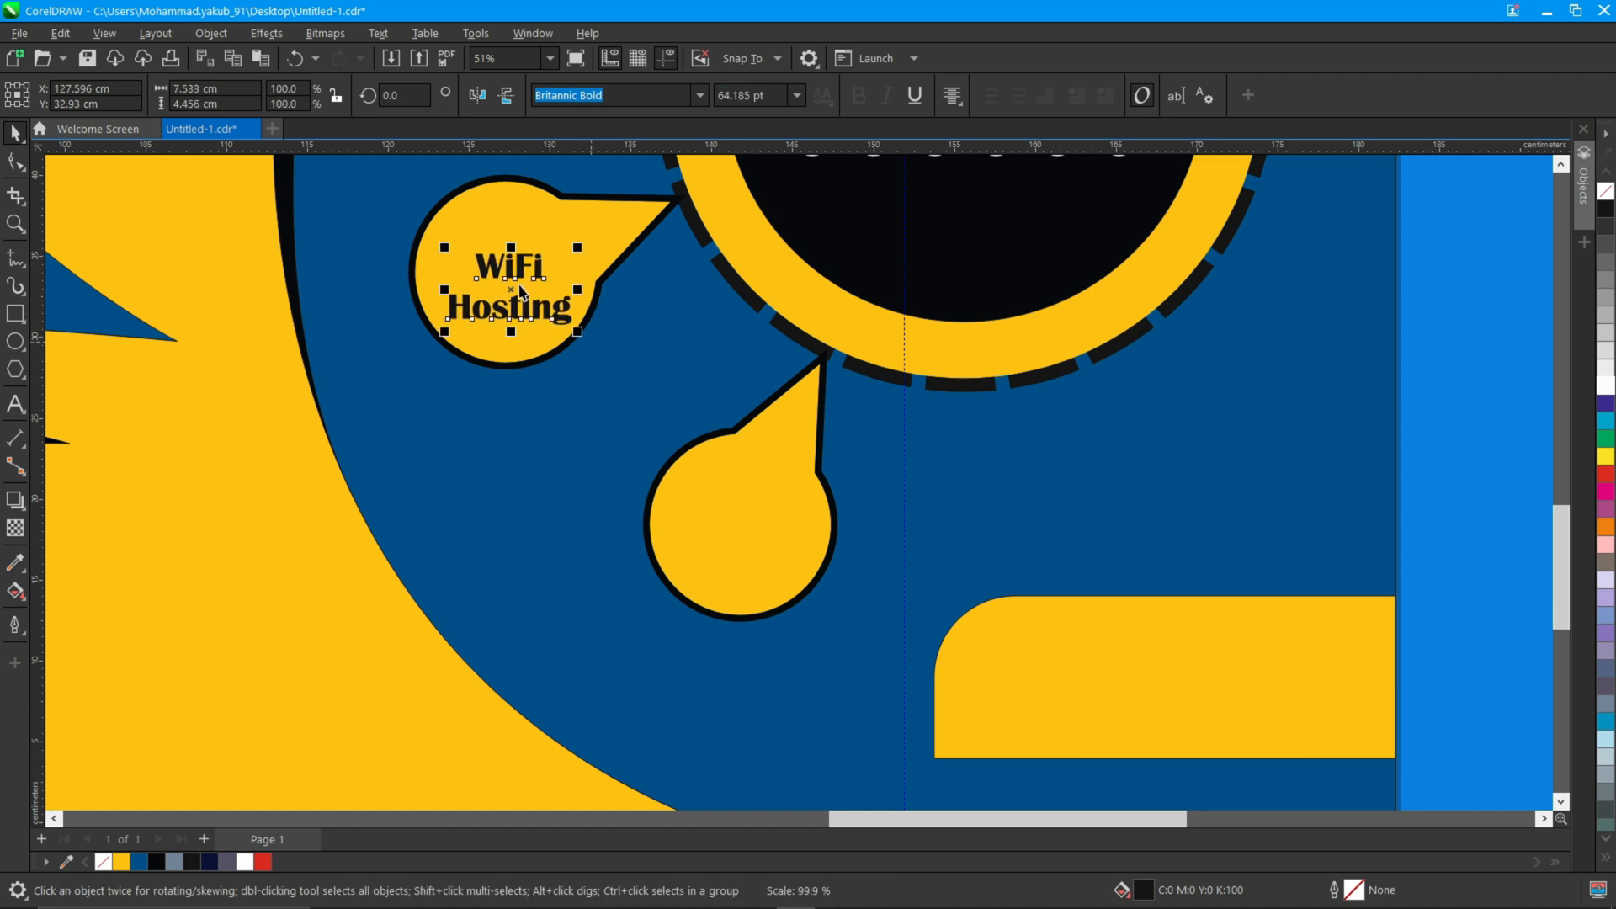
left_click_drag(512, 297, 583, 321)
- Add the centre-aligned two-line label "Surveillance System" to the lowest pin and shrink it to about 9.8 cm wide
scroll(534, 292, "down", 3)
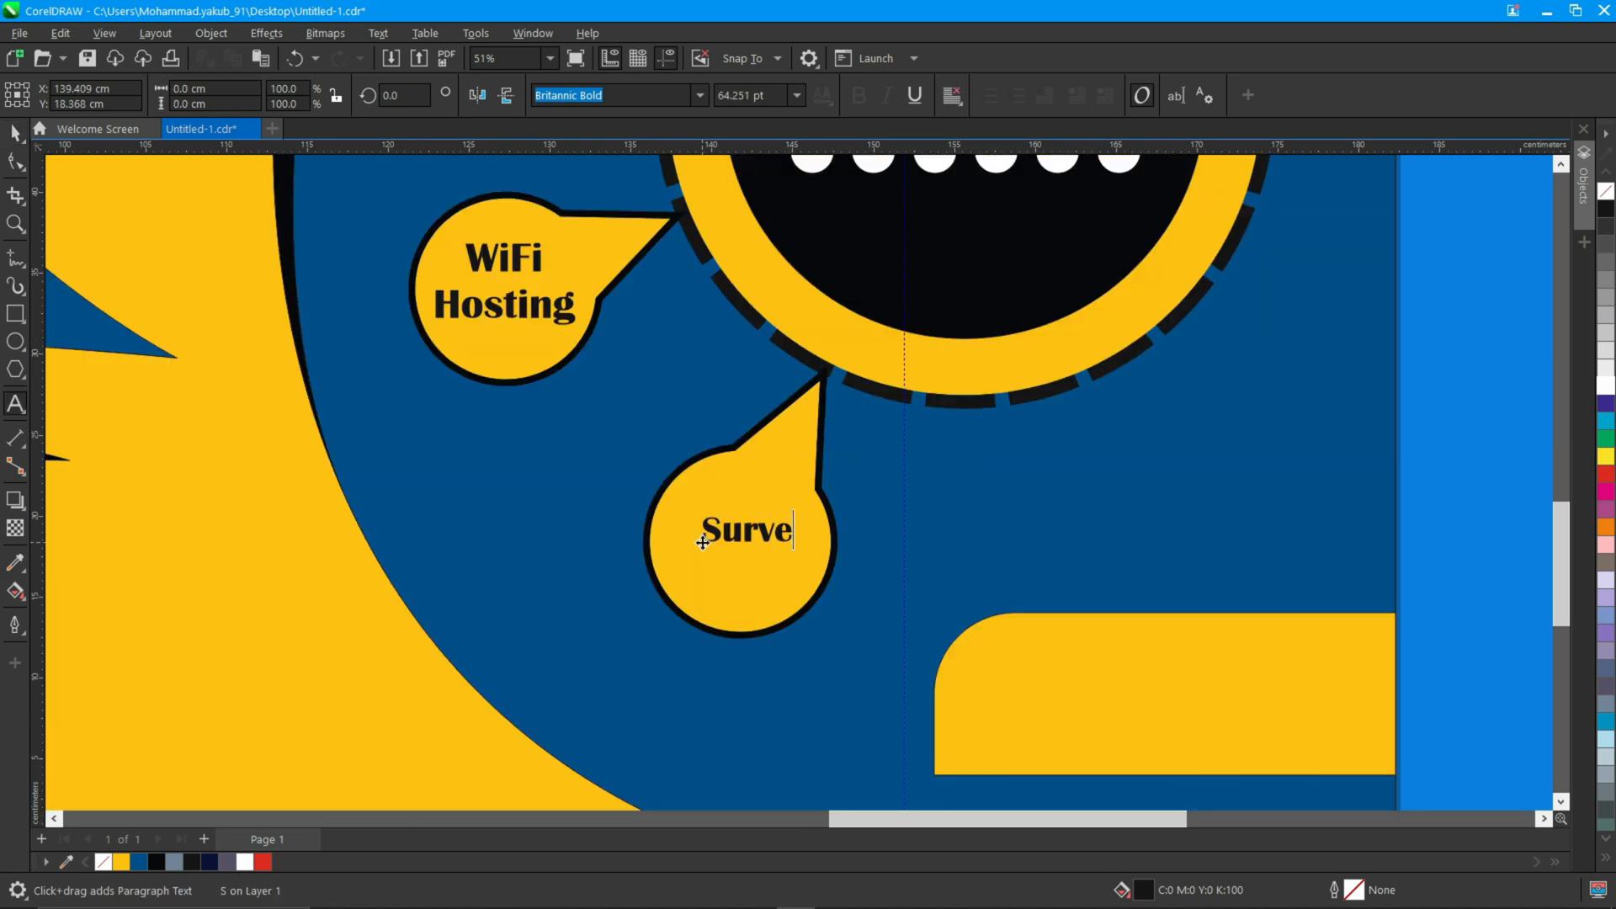
type("nce")
key("Return")
type("Sy")
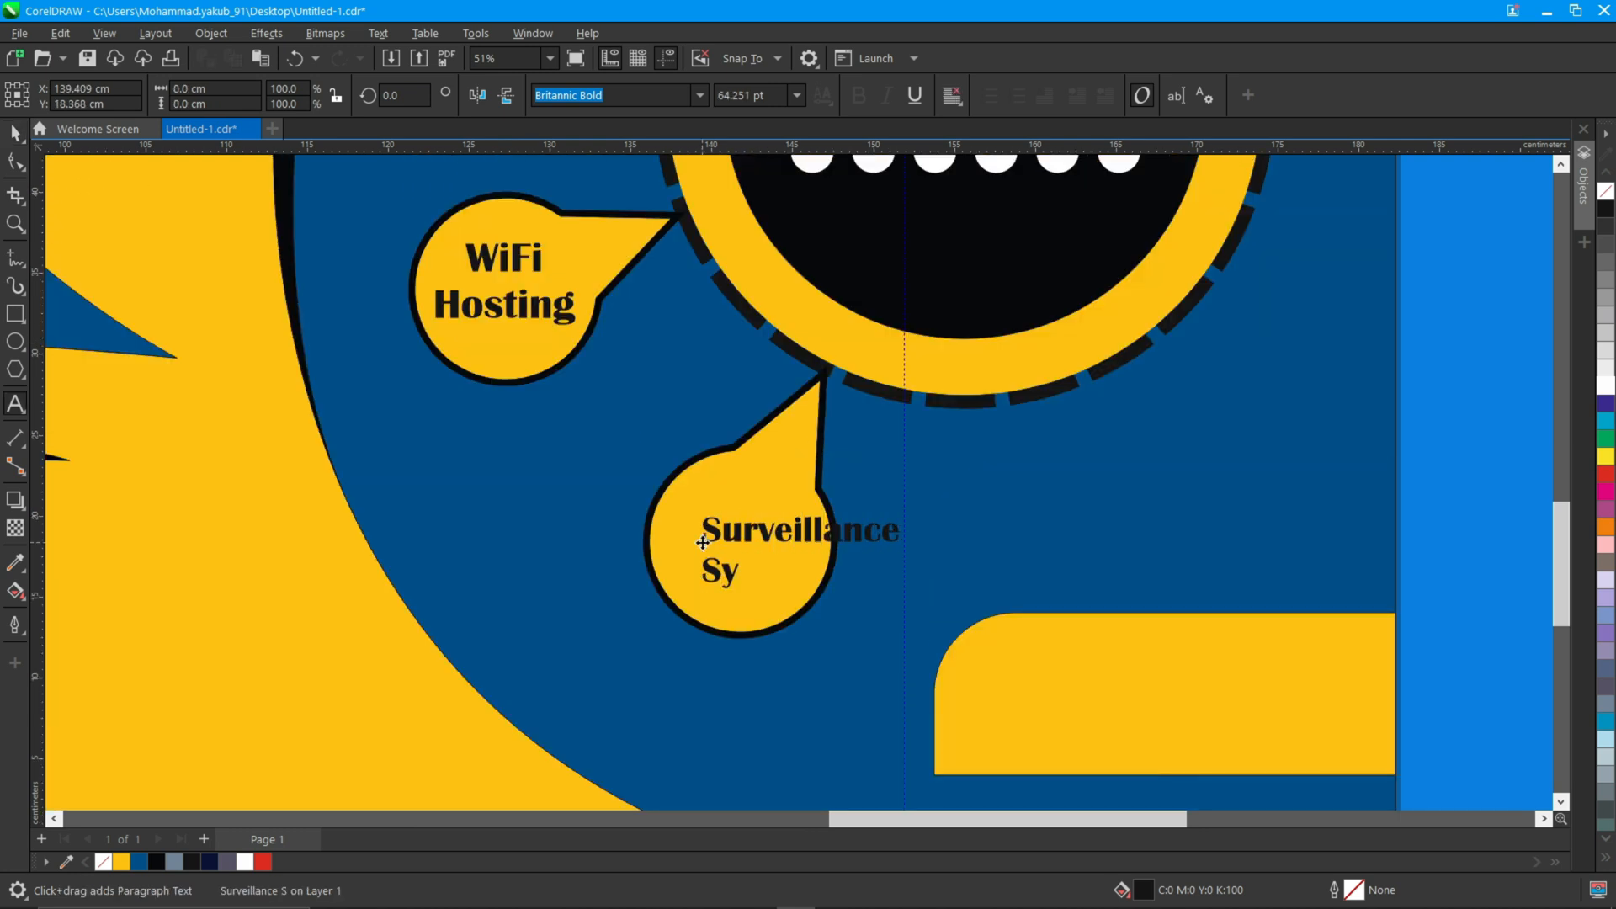
type("stem")
key("ctrl+a")
key("ctrl+e")
key("ctrl+space")
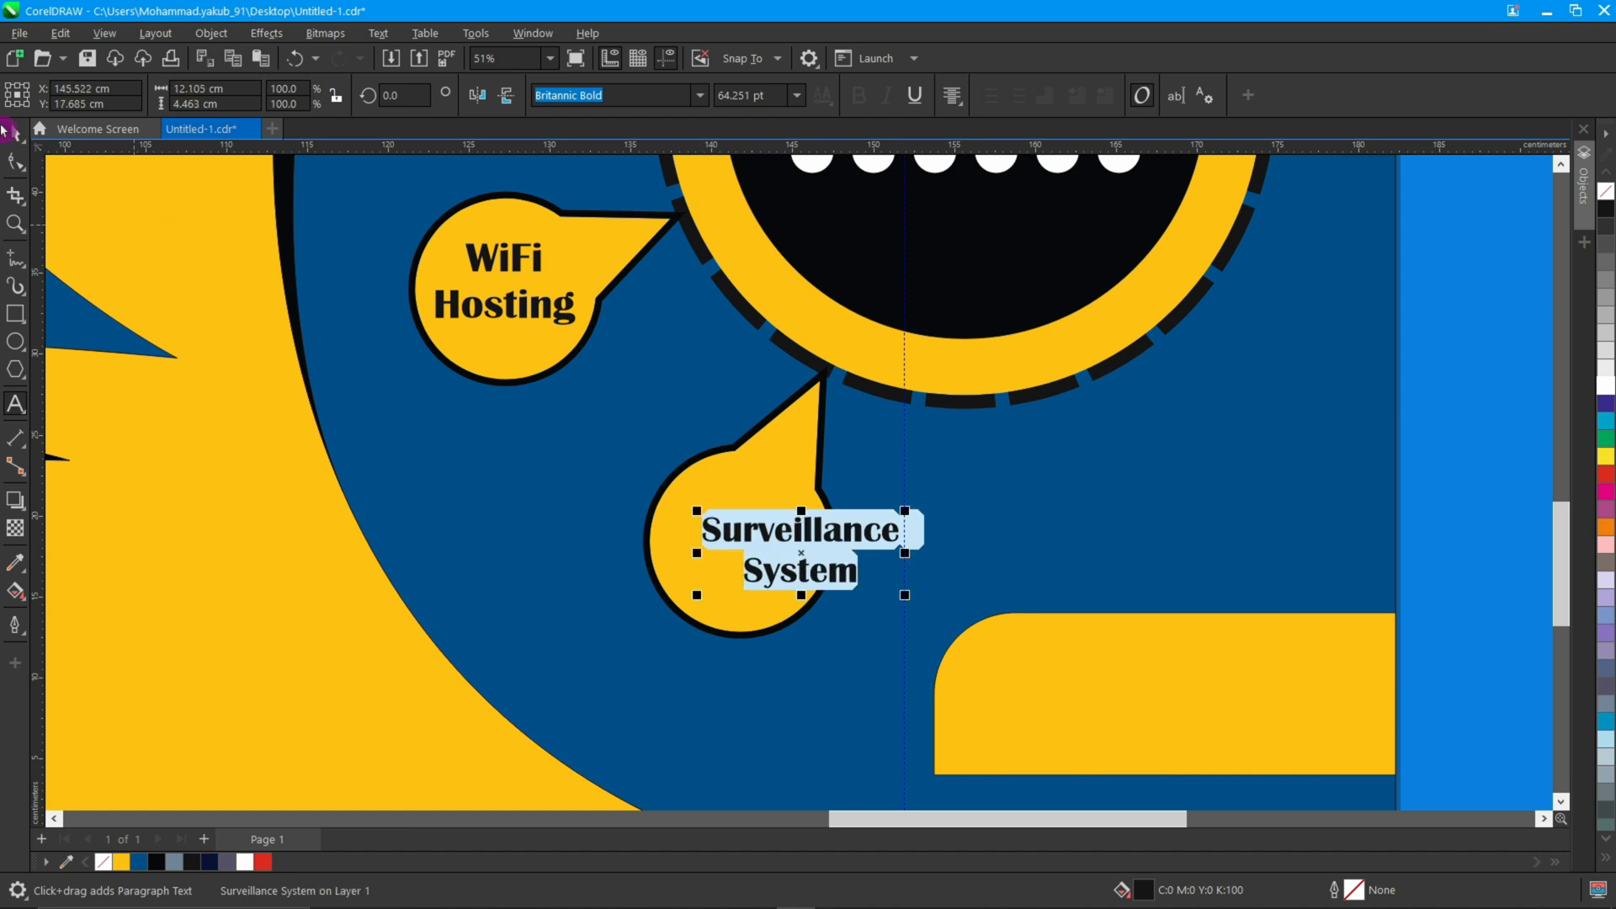
left_click_drag(905, 595, 832, 587)
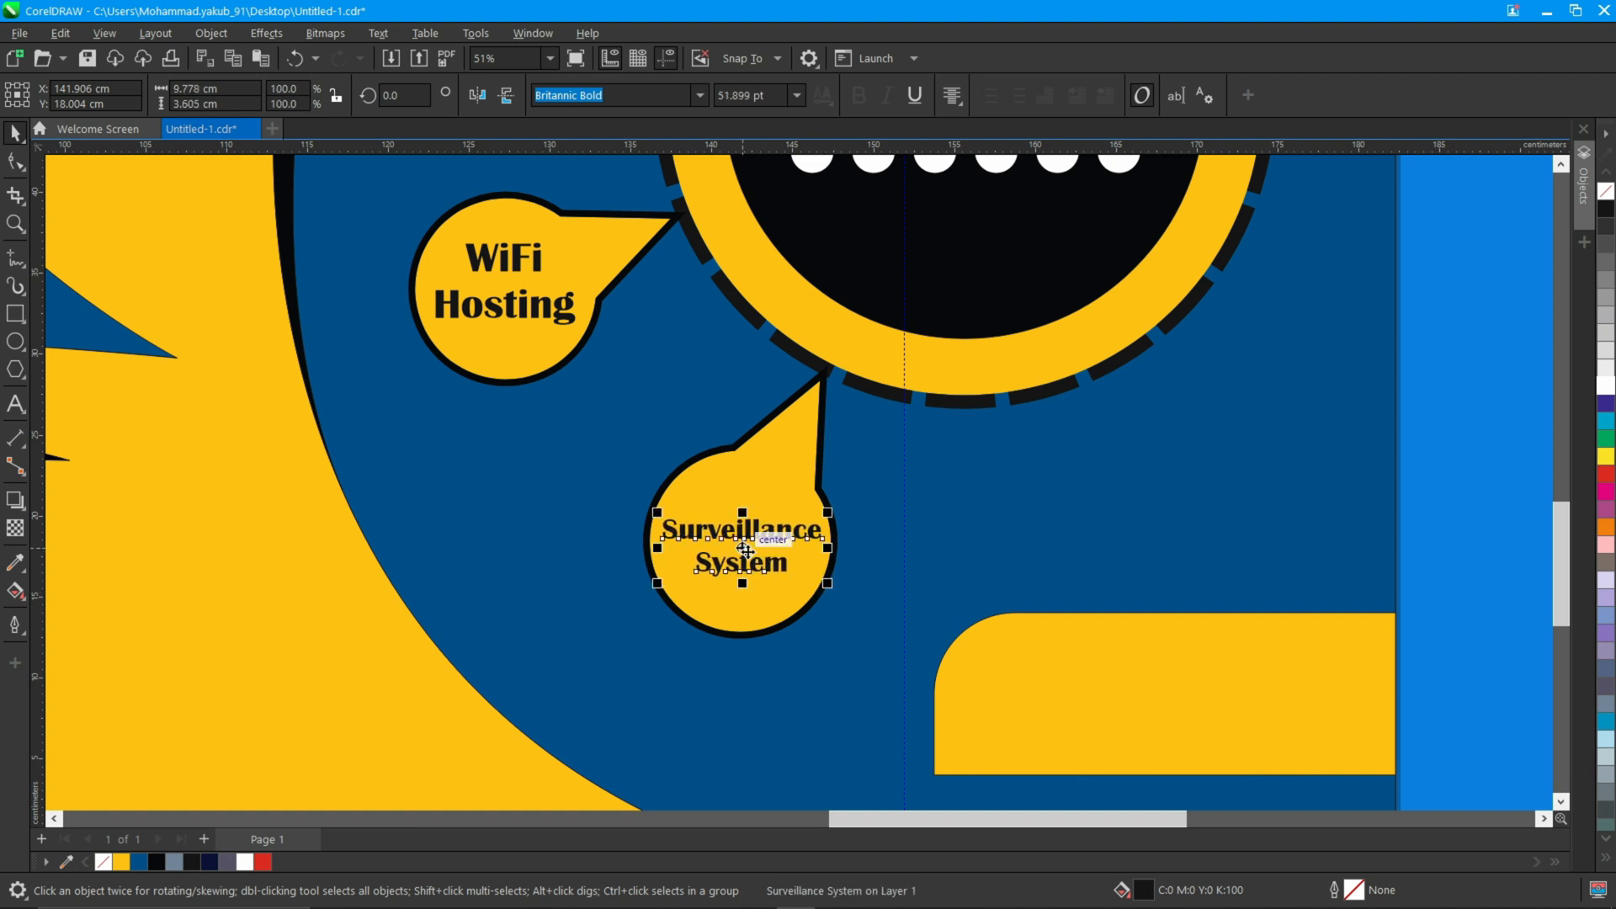
- Add the two-line text "YOUR ONE STOP IT SERVICE PROVIDER!" on the yellow rounded block and enlarge it to about 23.5 cm wide
key("F8")
left_click(977, 692)
type("YOU")
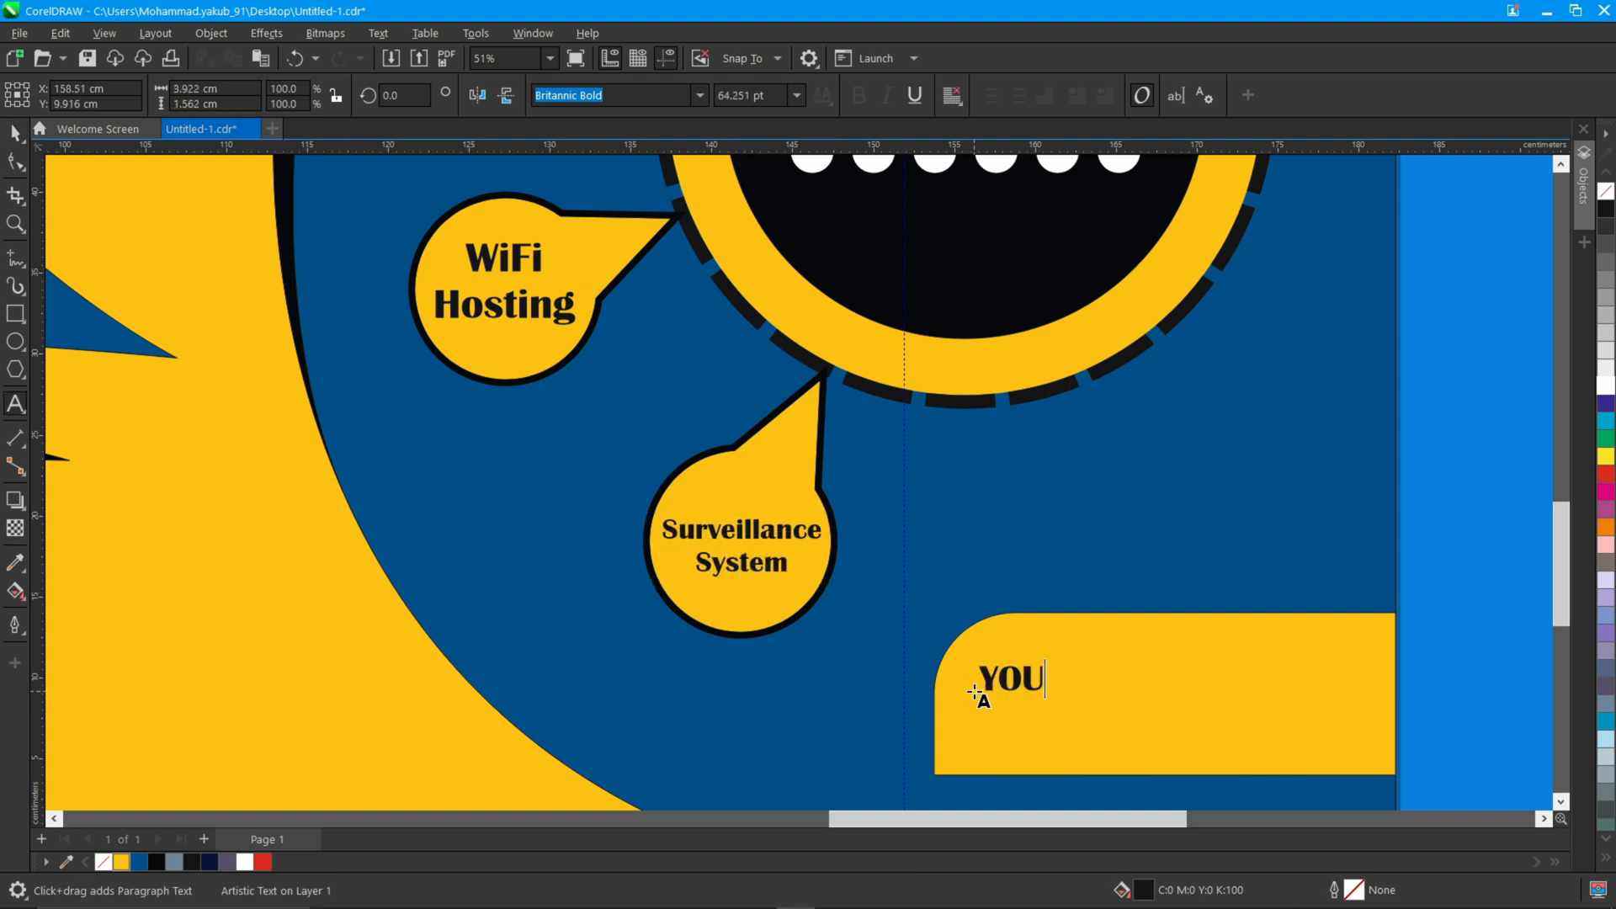
type("R ONE STOP ")
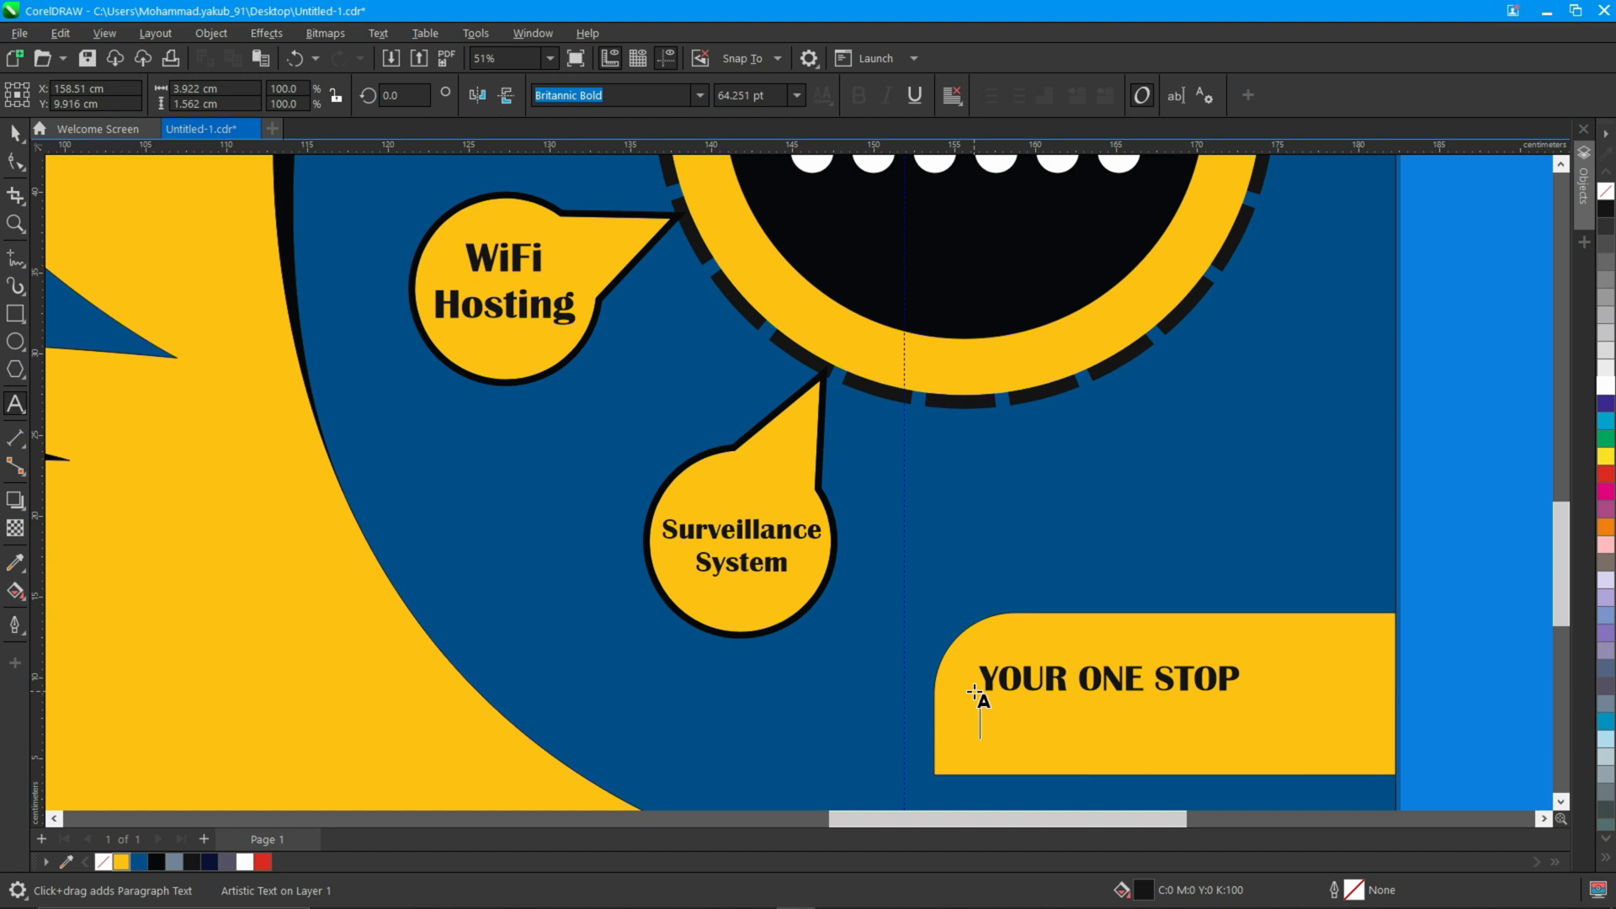
type("IT SERVI")
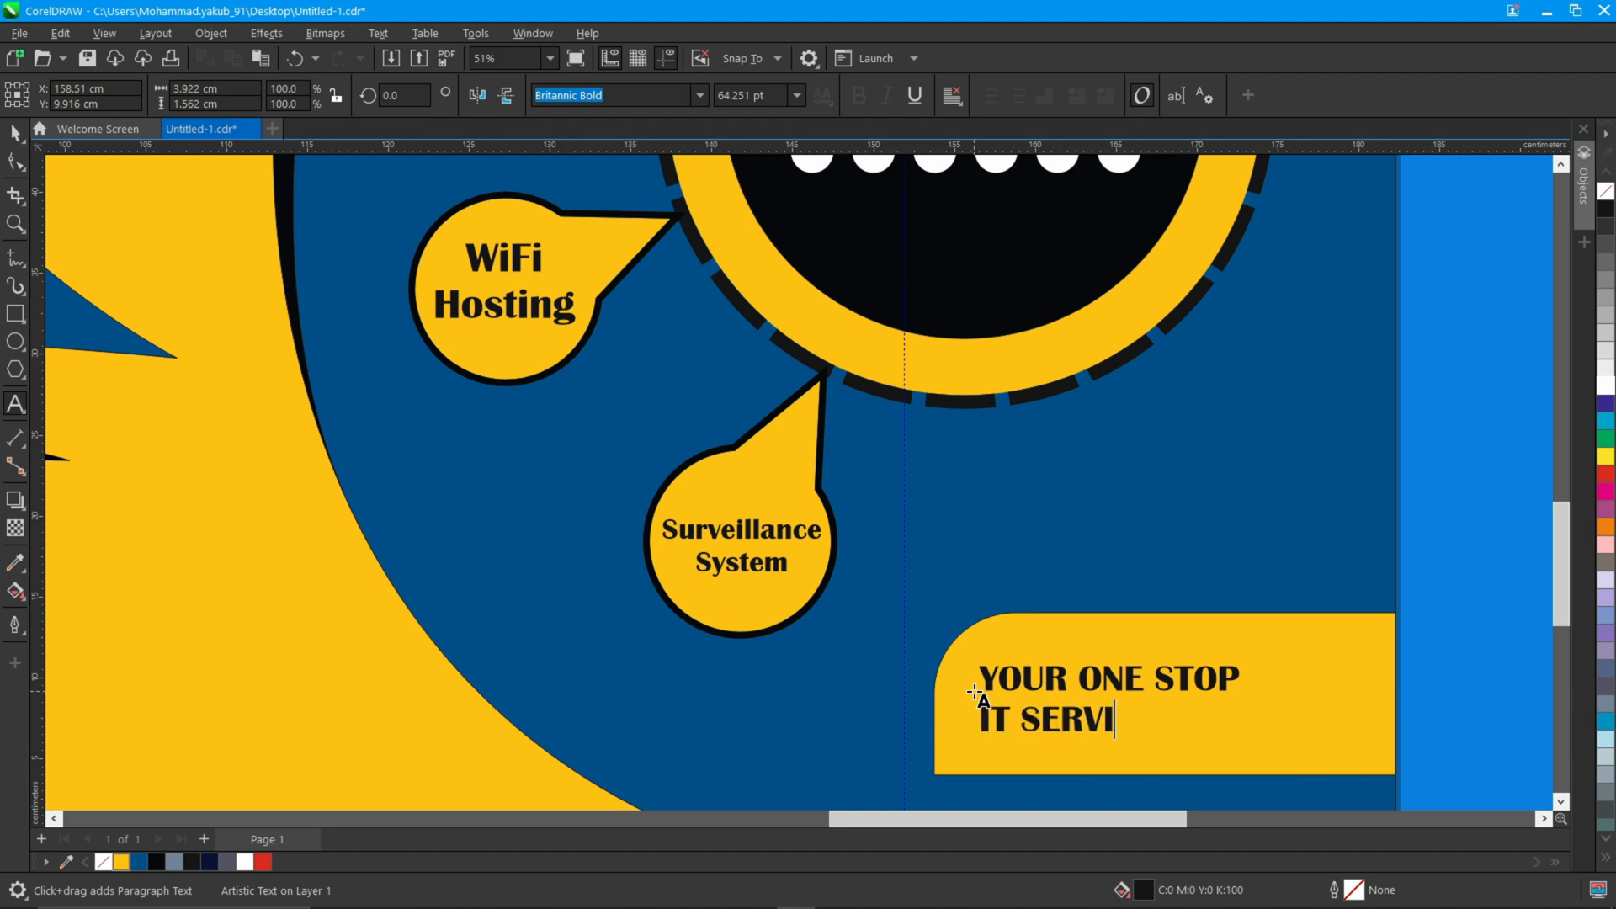
type("CE PROV")
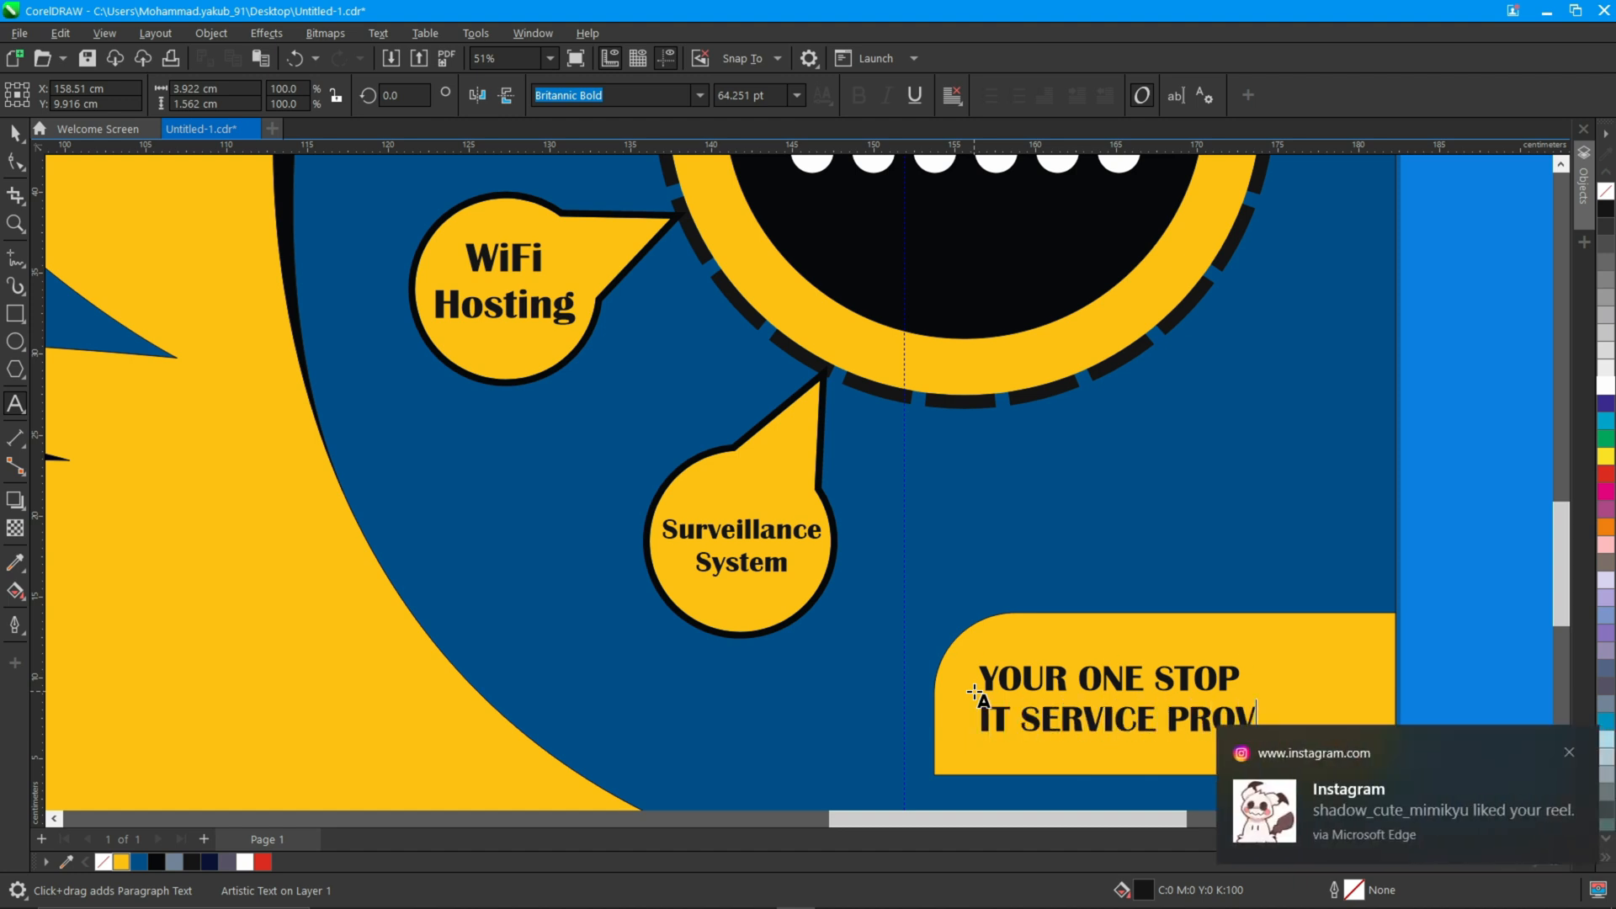
type("IDER!")
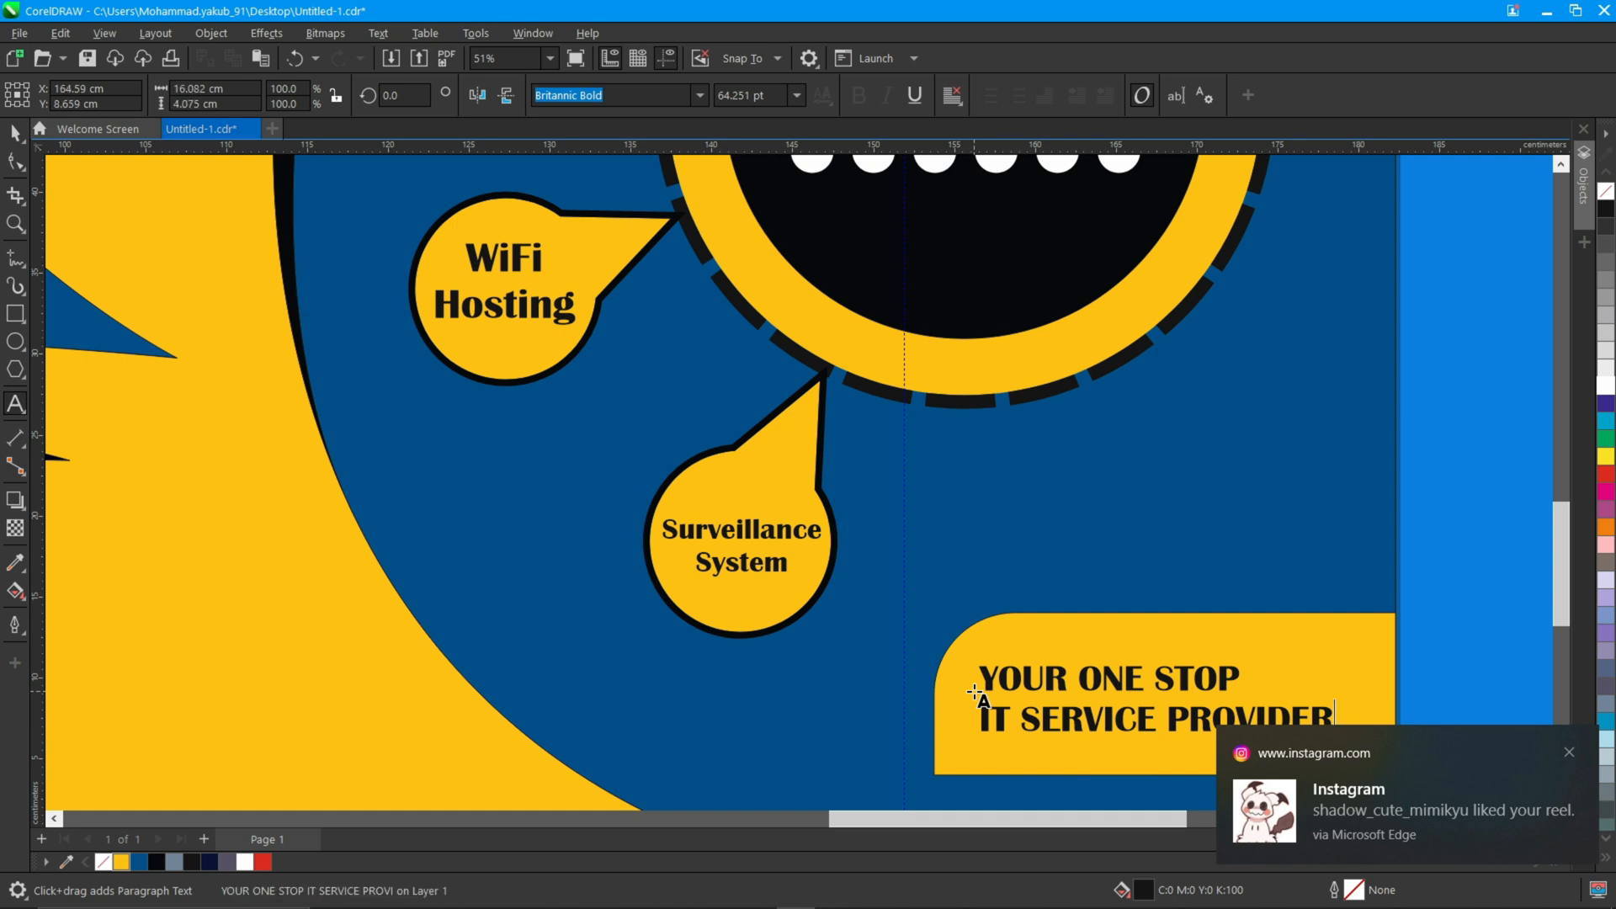
left_click(15, 133)
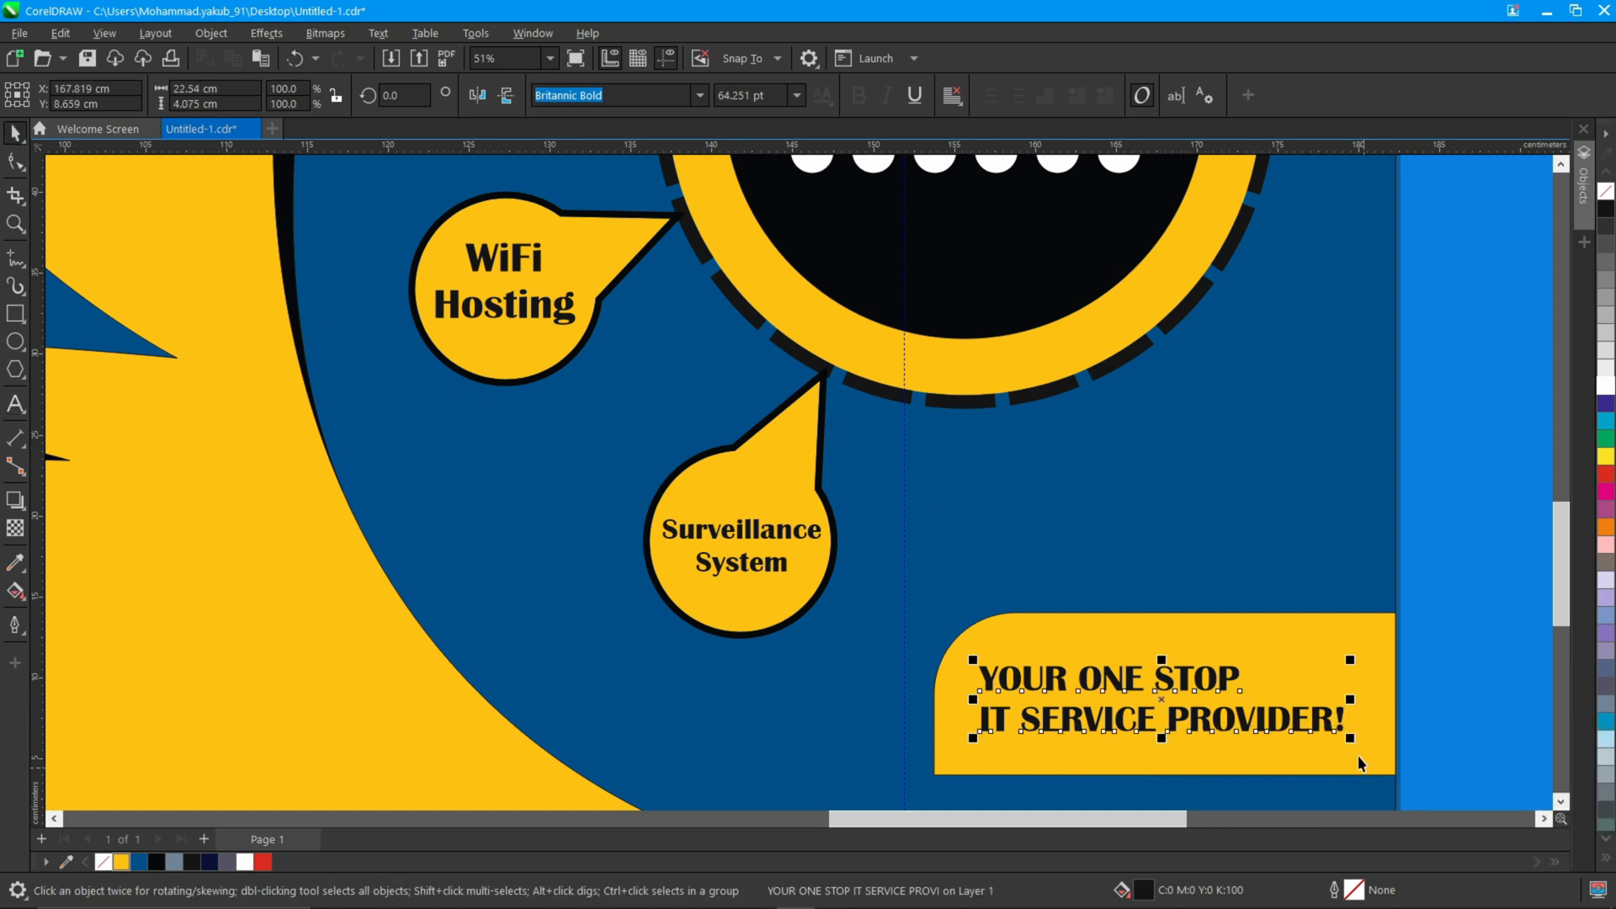
left_click_drag(1350, 738, 1358, 739)
- Set the "YOUR ONE STOP IT SERVICE PROVIDER!" font to Haettenschweiler, enlarge and reposition it on the block, and widen its letter spacing
left_click(702, 103)
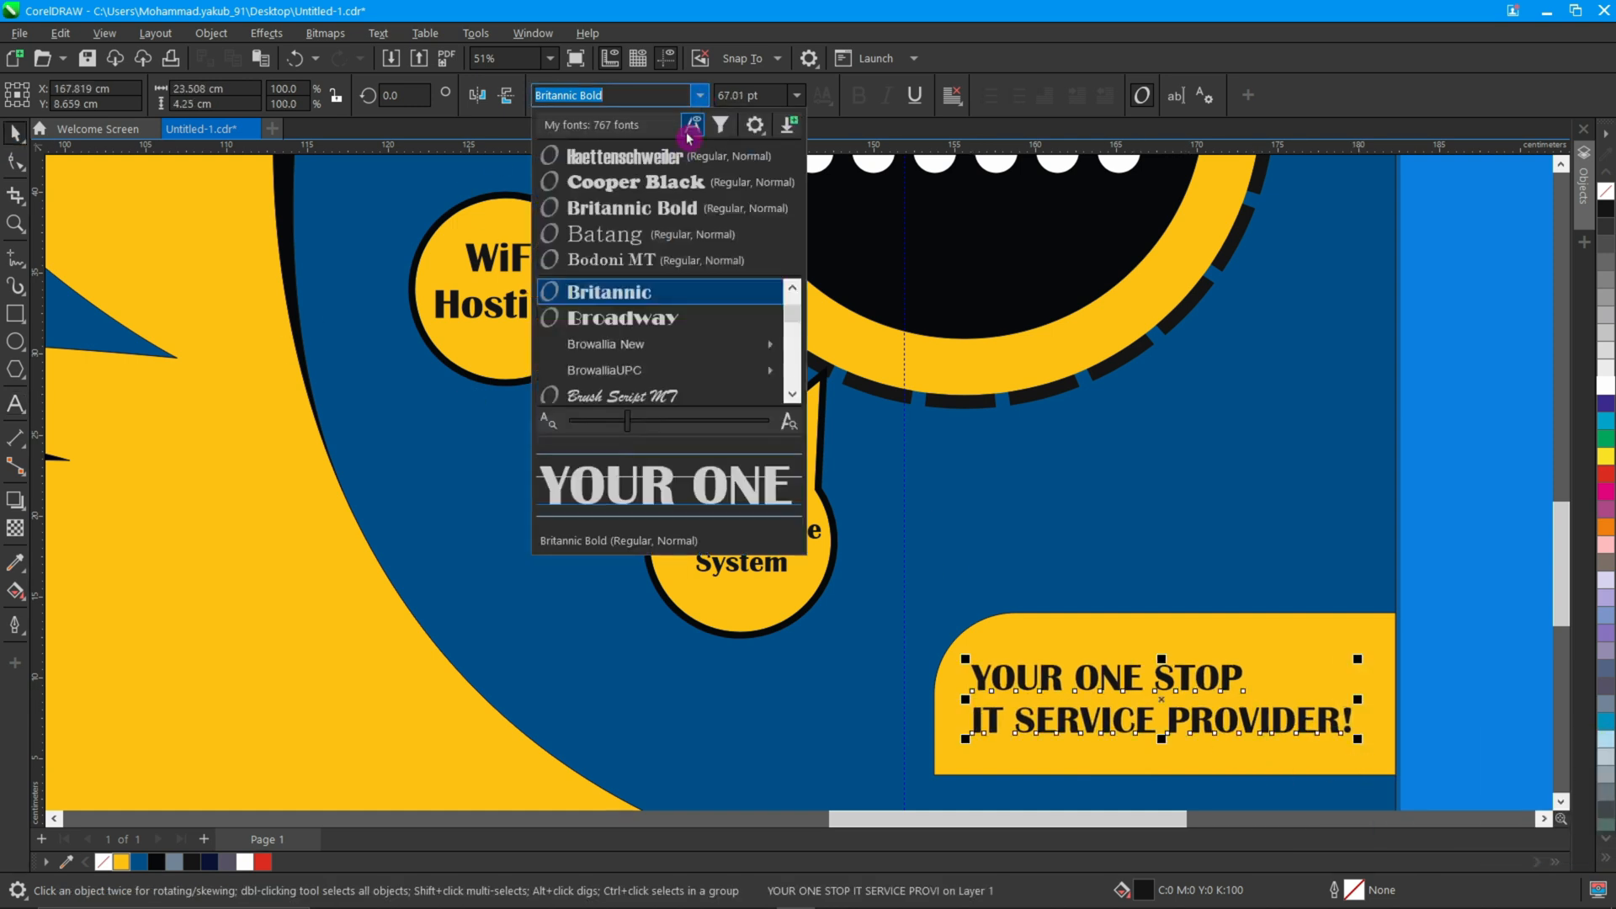
left_click(682, 158)
left_click_drag(1224, 744, 1271, 765)
left_click_drag(1093, 695, 1175, 695)
left_click(16, 161)
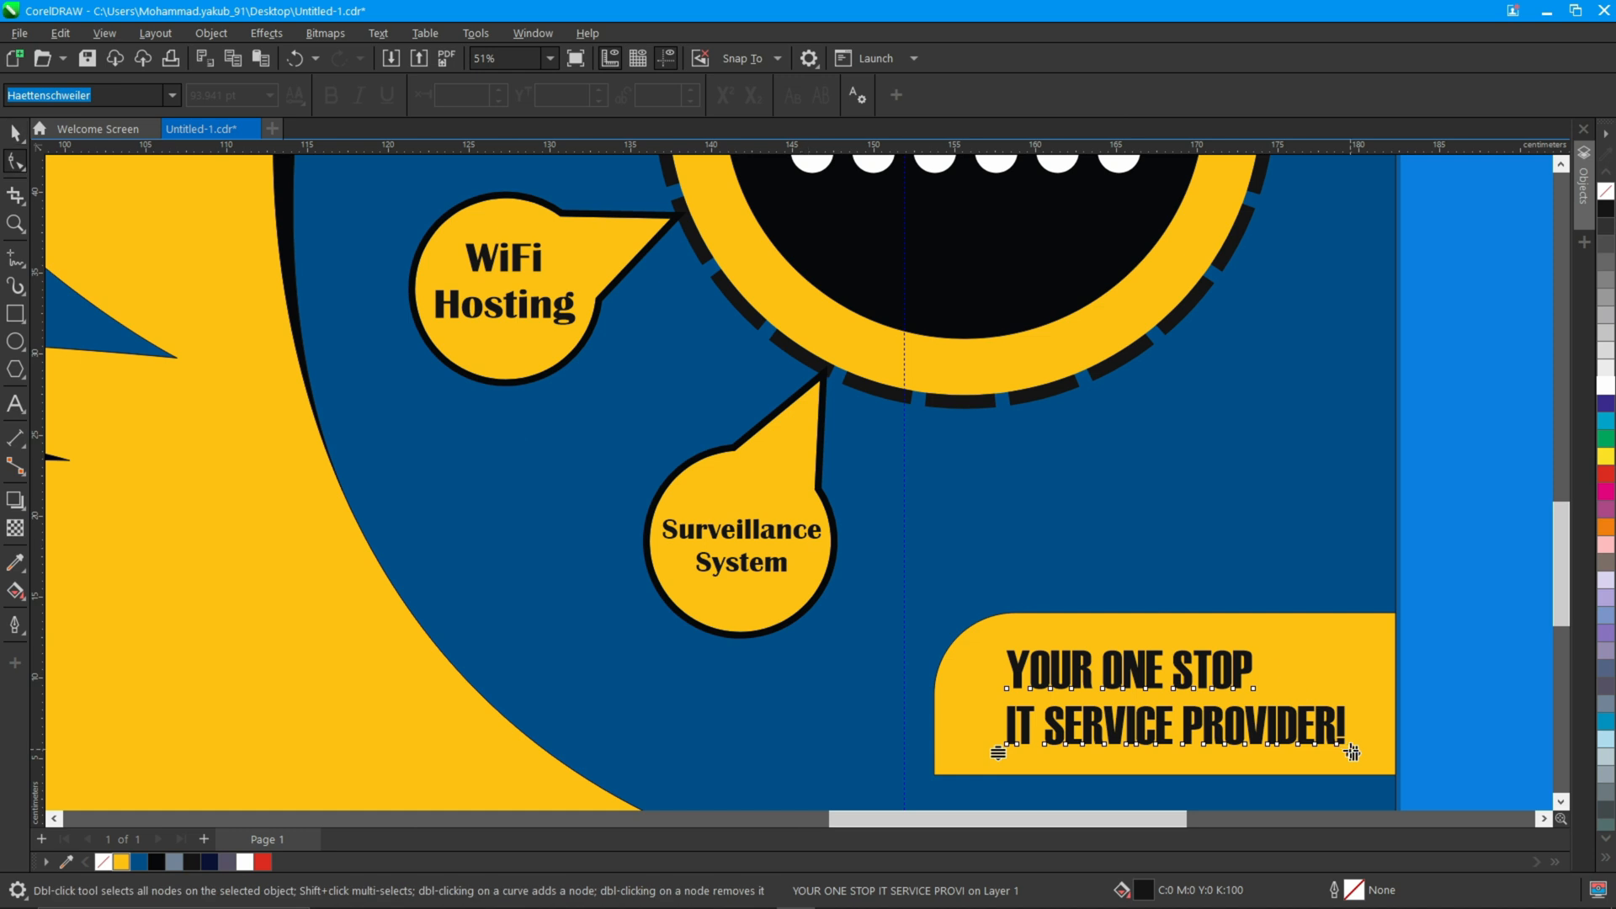
left_click_drag(1353, 754, 1428, 760)
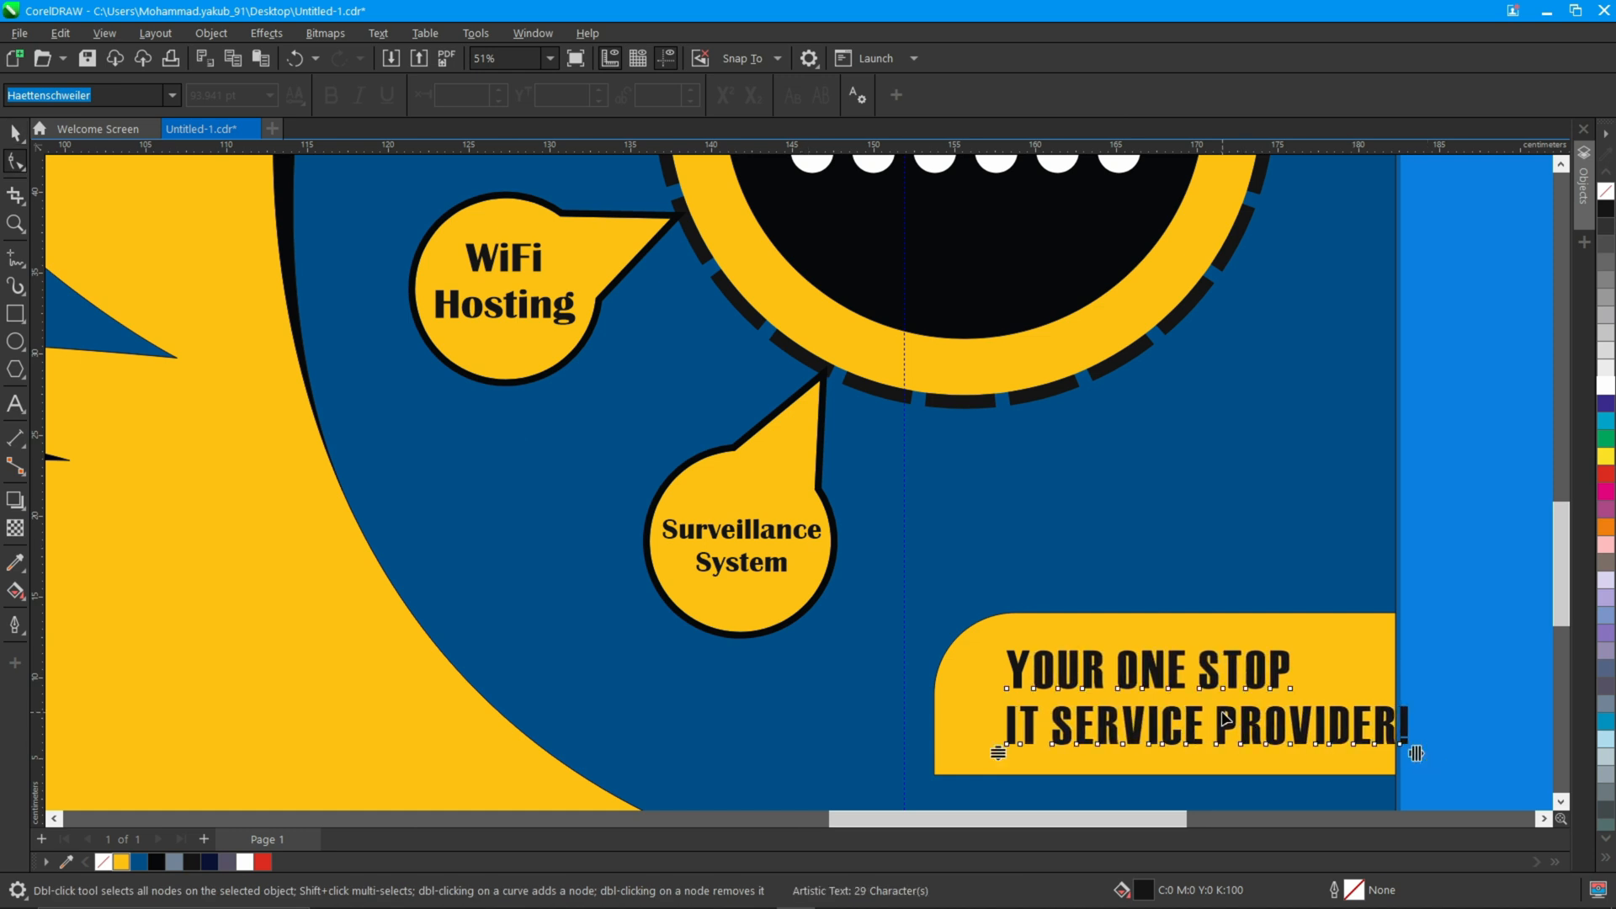
- Fit the "YOUR ONE STOP IT SERVICE PROVIDER!" slogan inside the yellow rounded block at about 24.8 cm wide
key("space")
mouse_move(1205, 700)
left_mouse_down()
mouse_move(1160, 706)
mouse_move(1177, 707)
left_mouse_up()
scroll(1176, 707, "down", 4)
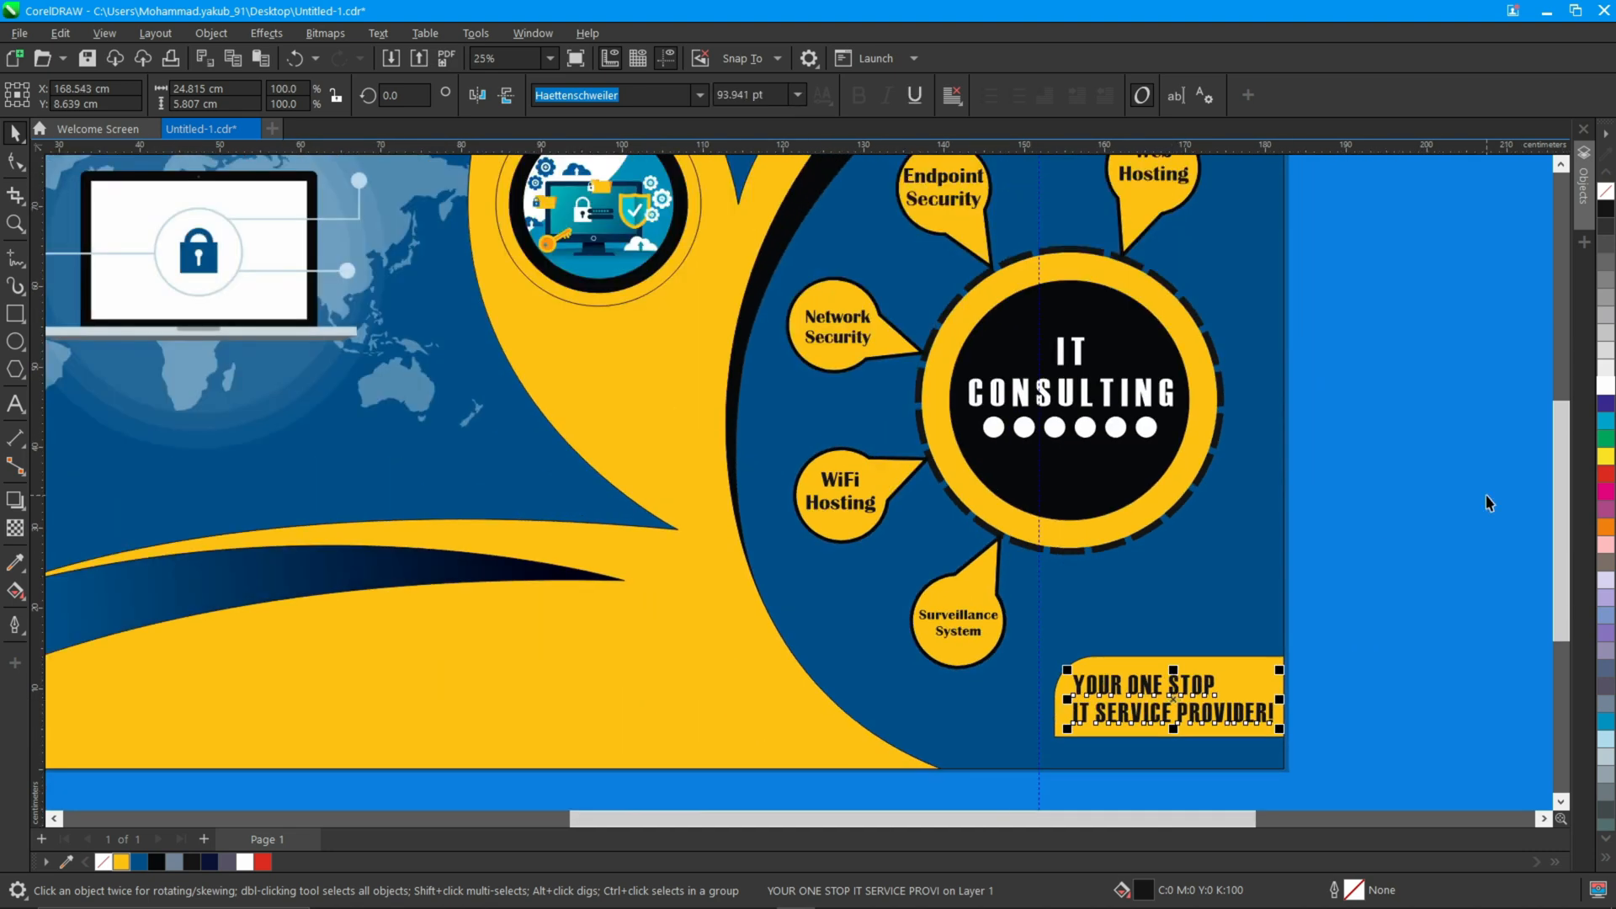
left_click(1490, 497)
- Import the blue globe picture Untitled-1.png and place it on the yellow area along the page's lower edge
scroll(854, 492, "down", 2)
key("ctrl+i")
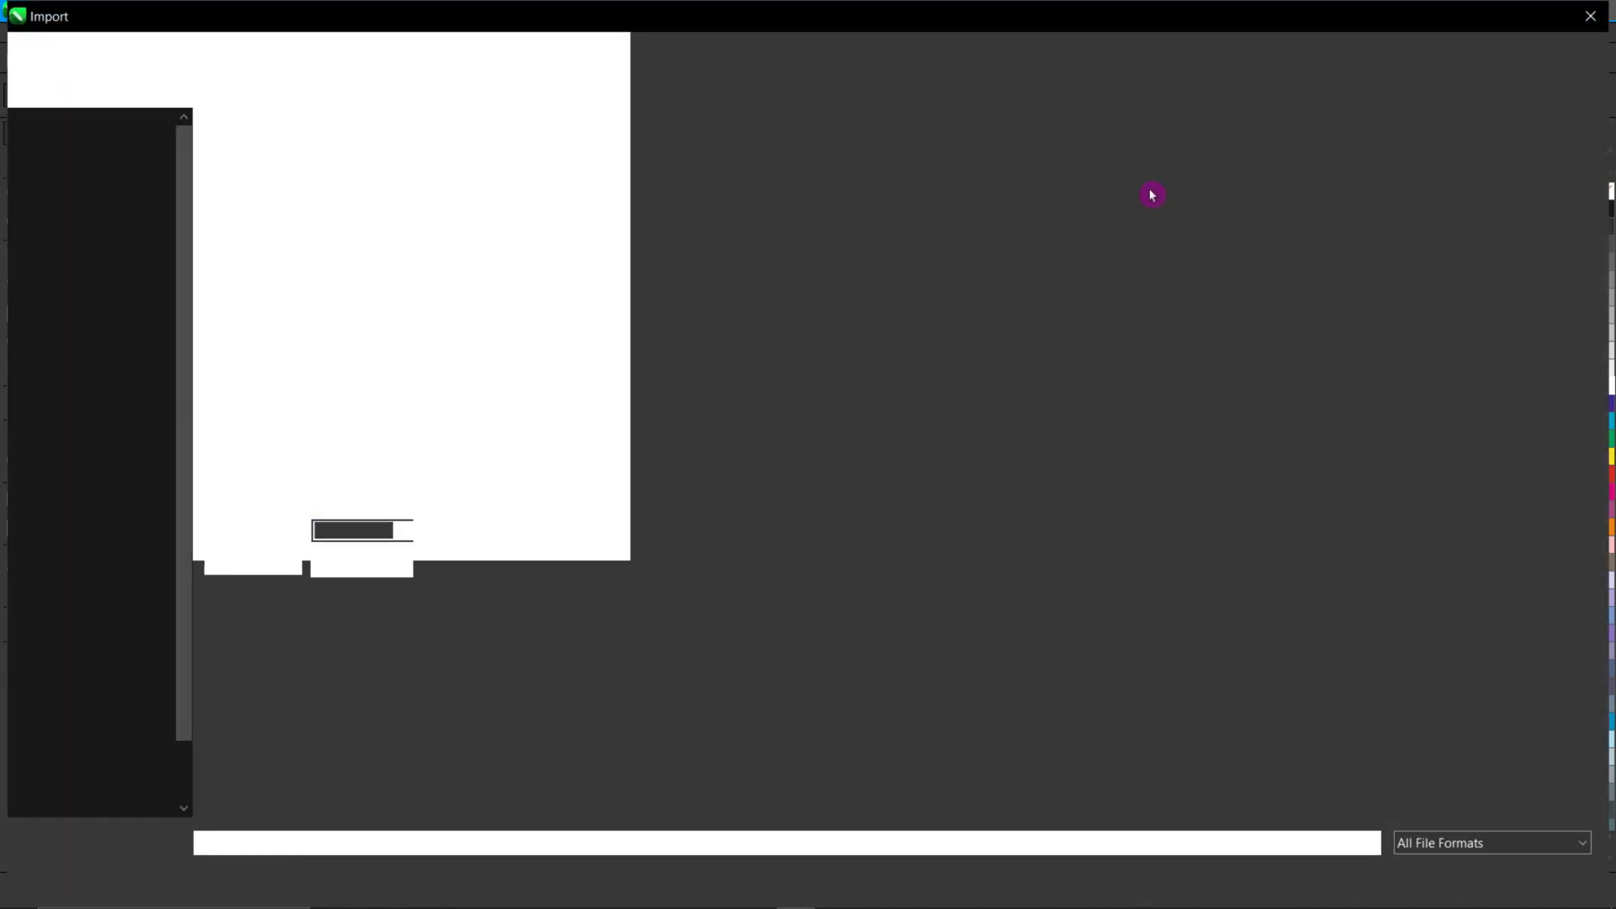
double_click(1324, 184)
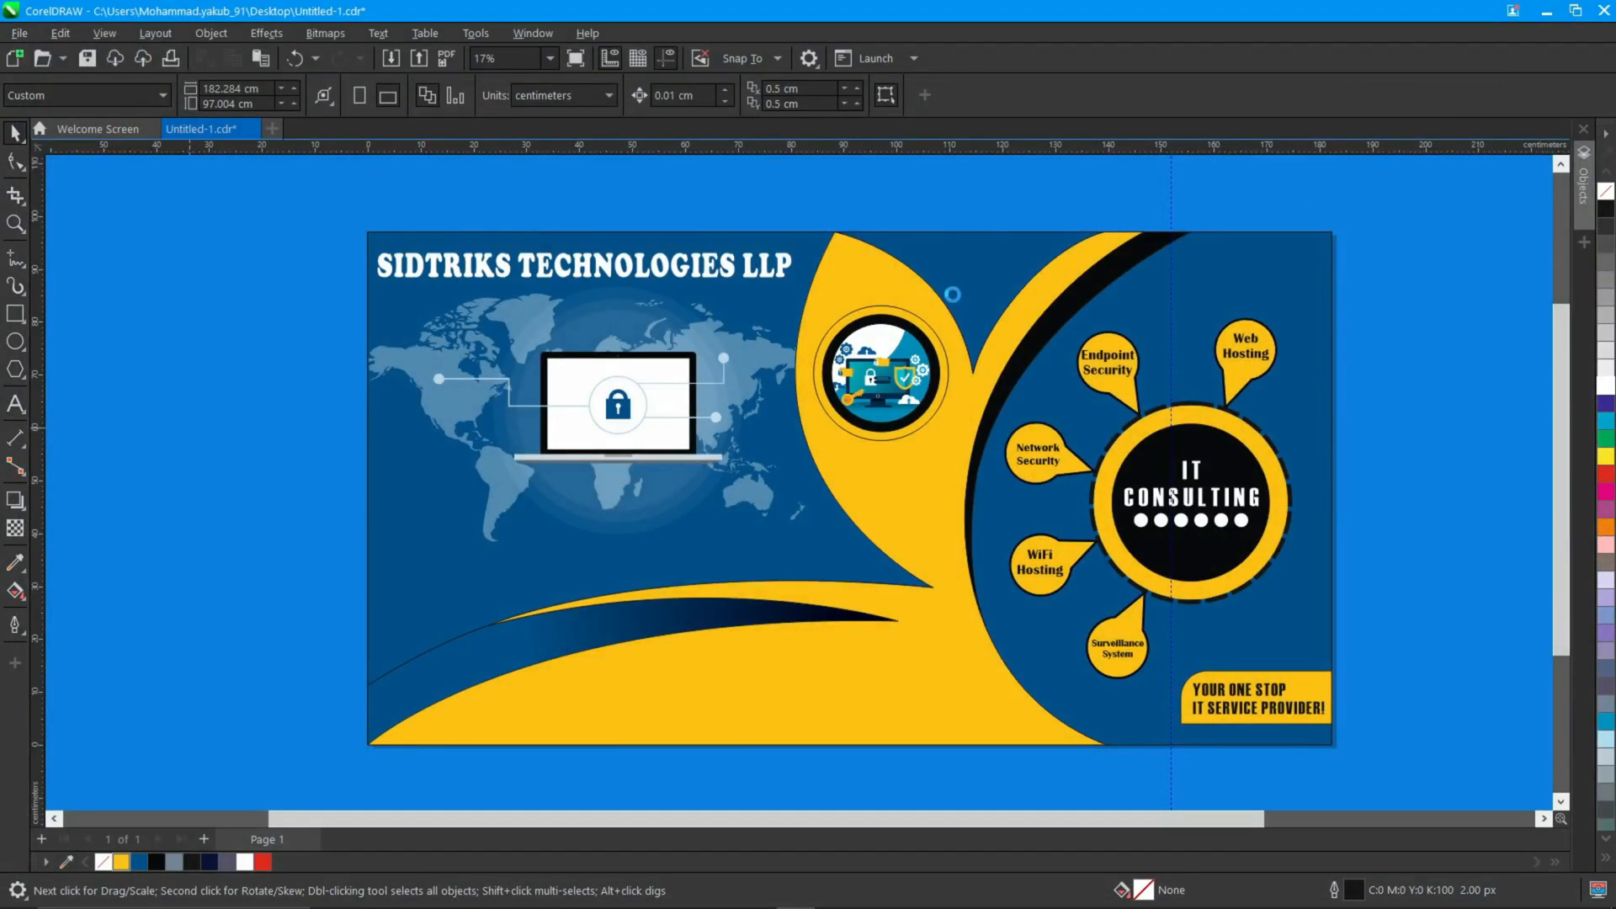
left_click(520, 695)
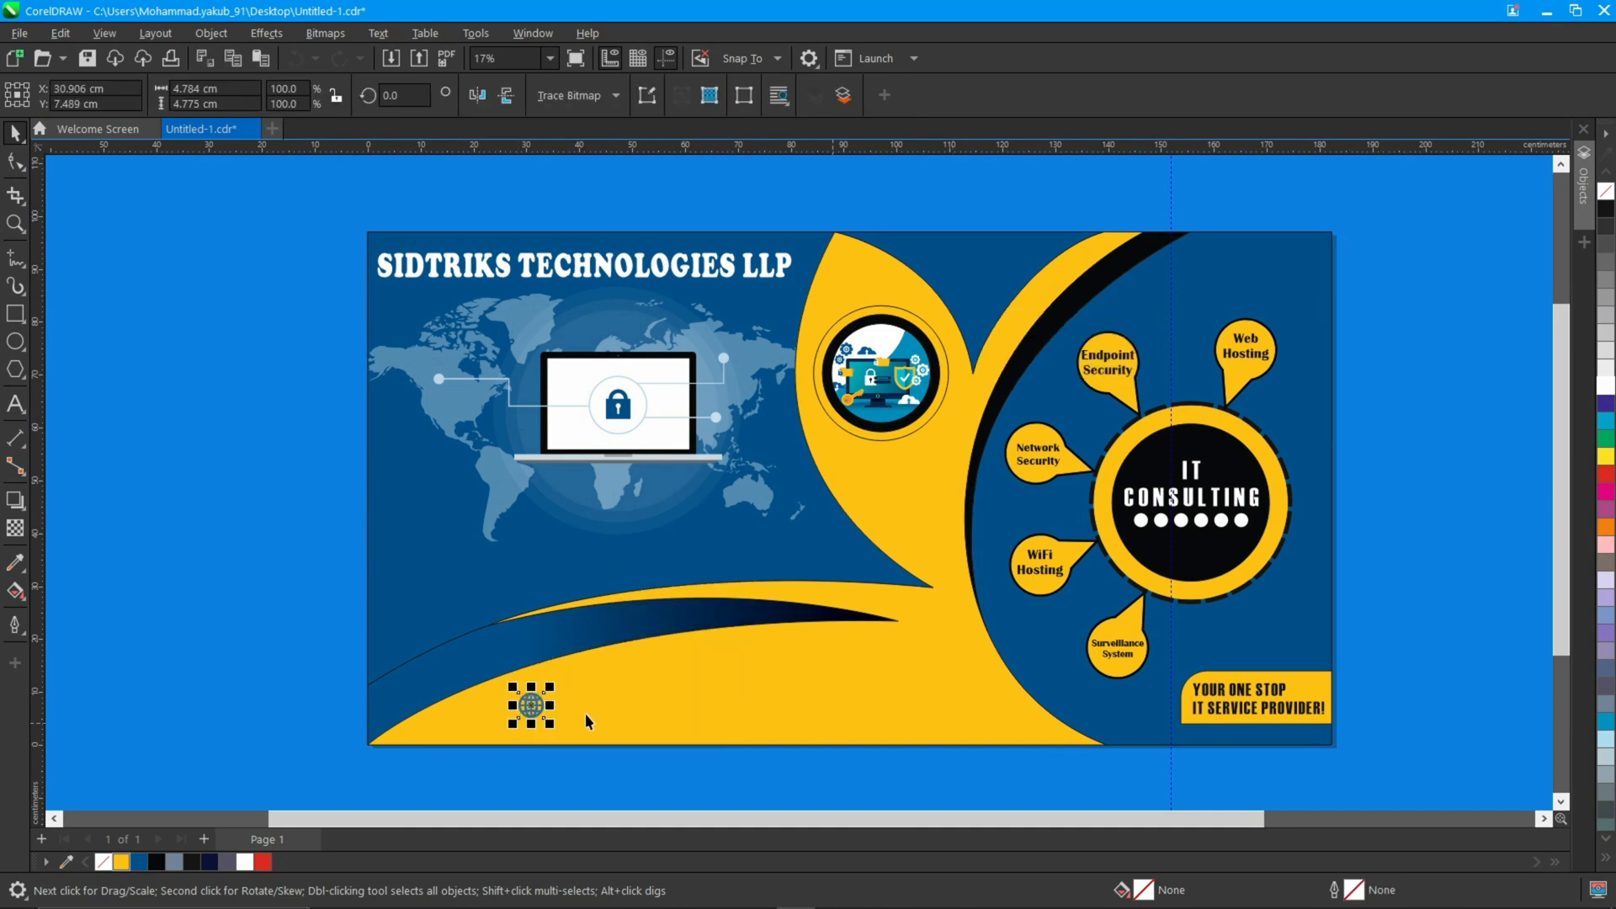
key("F8")
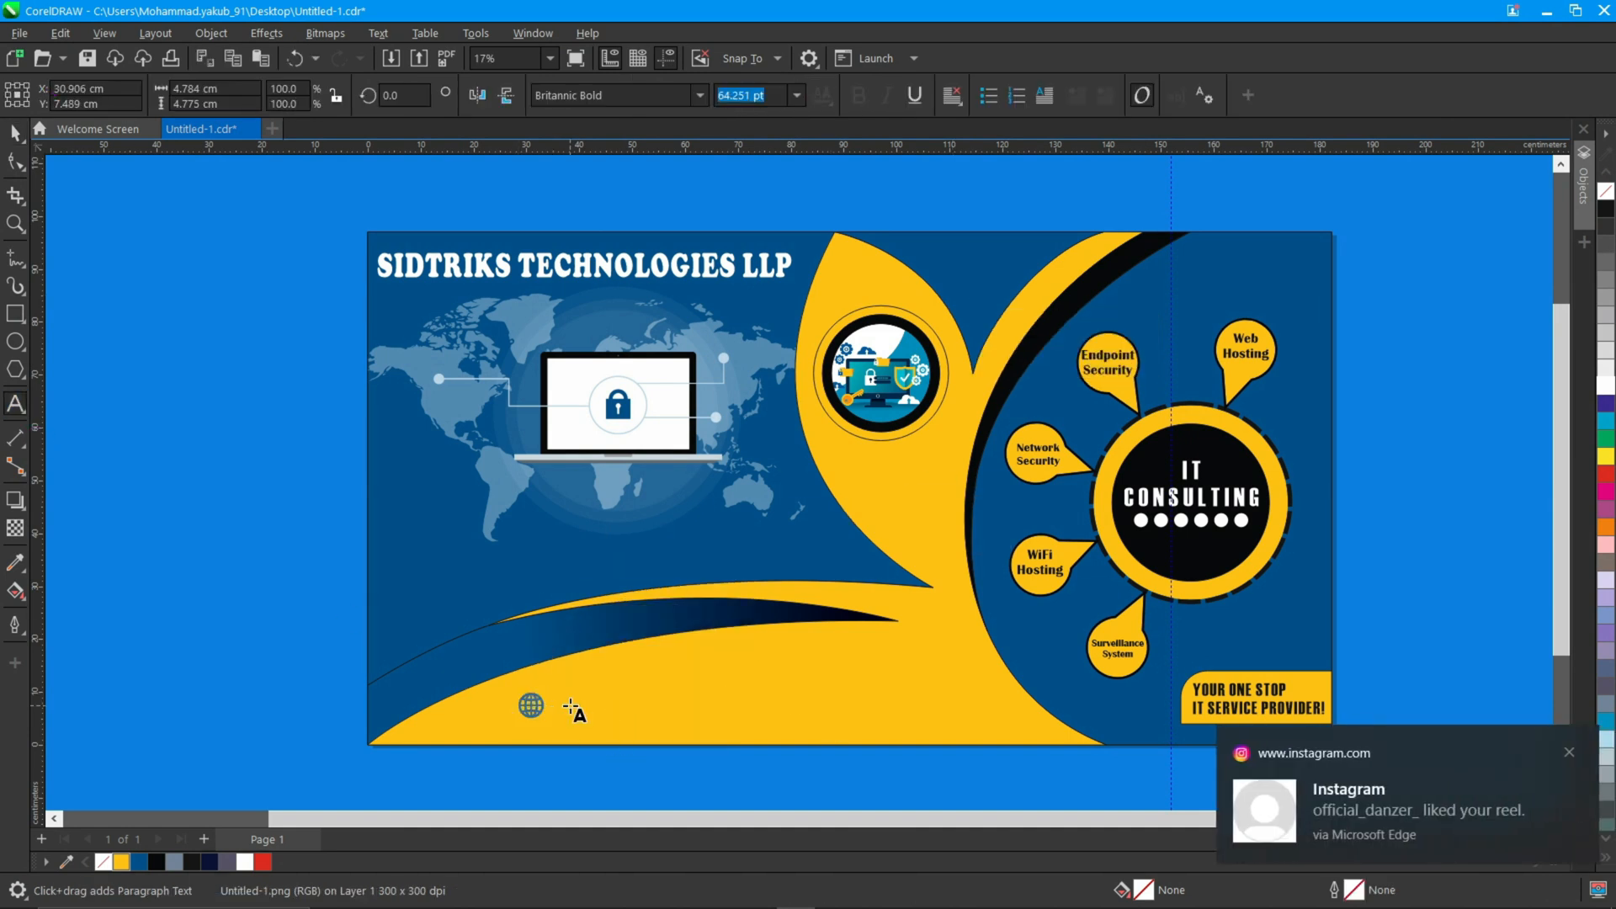
left_click(568, 706)
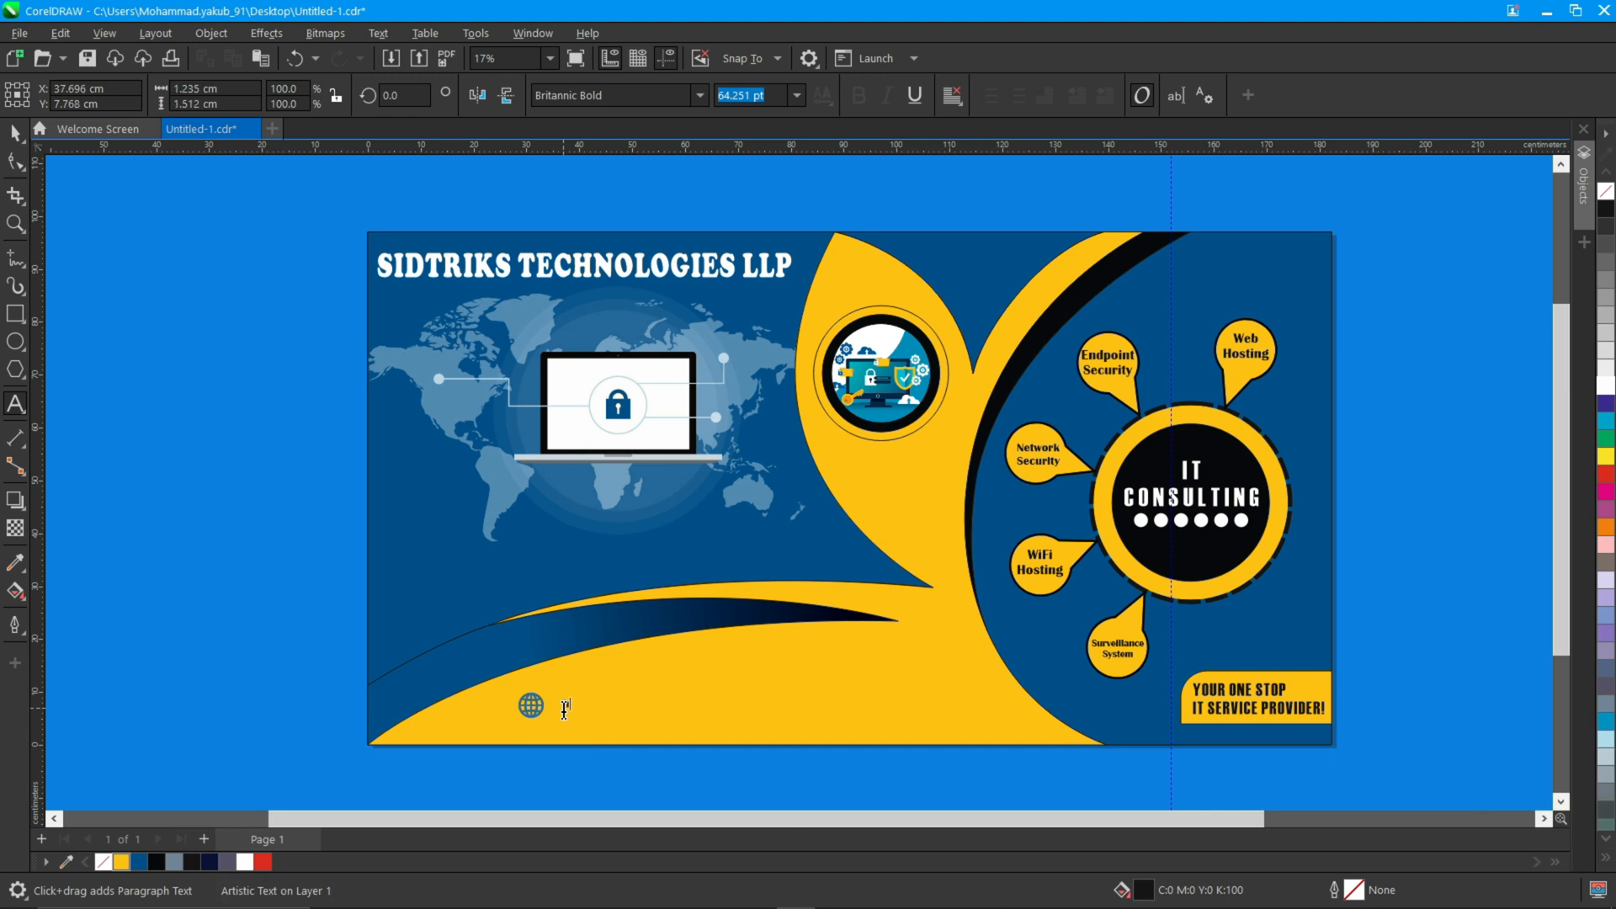
type("https:")
type("//www.sid***.")
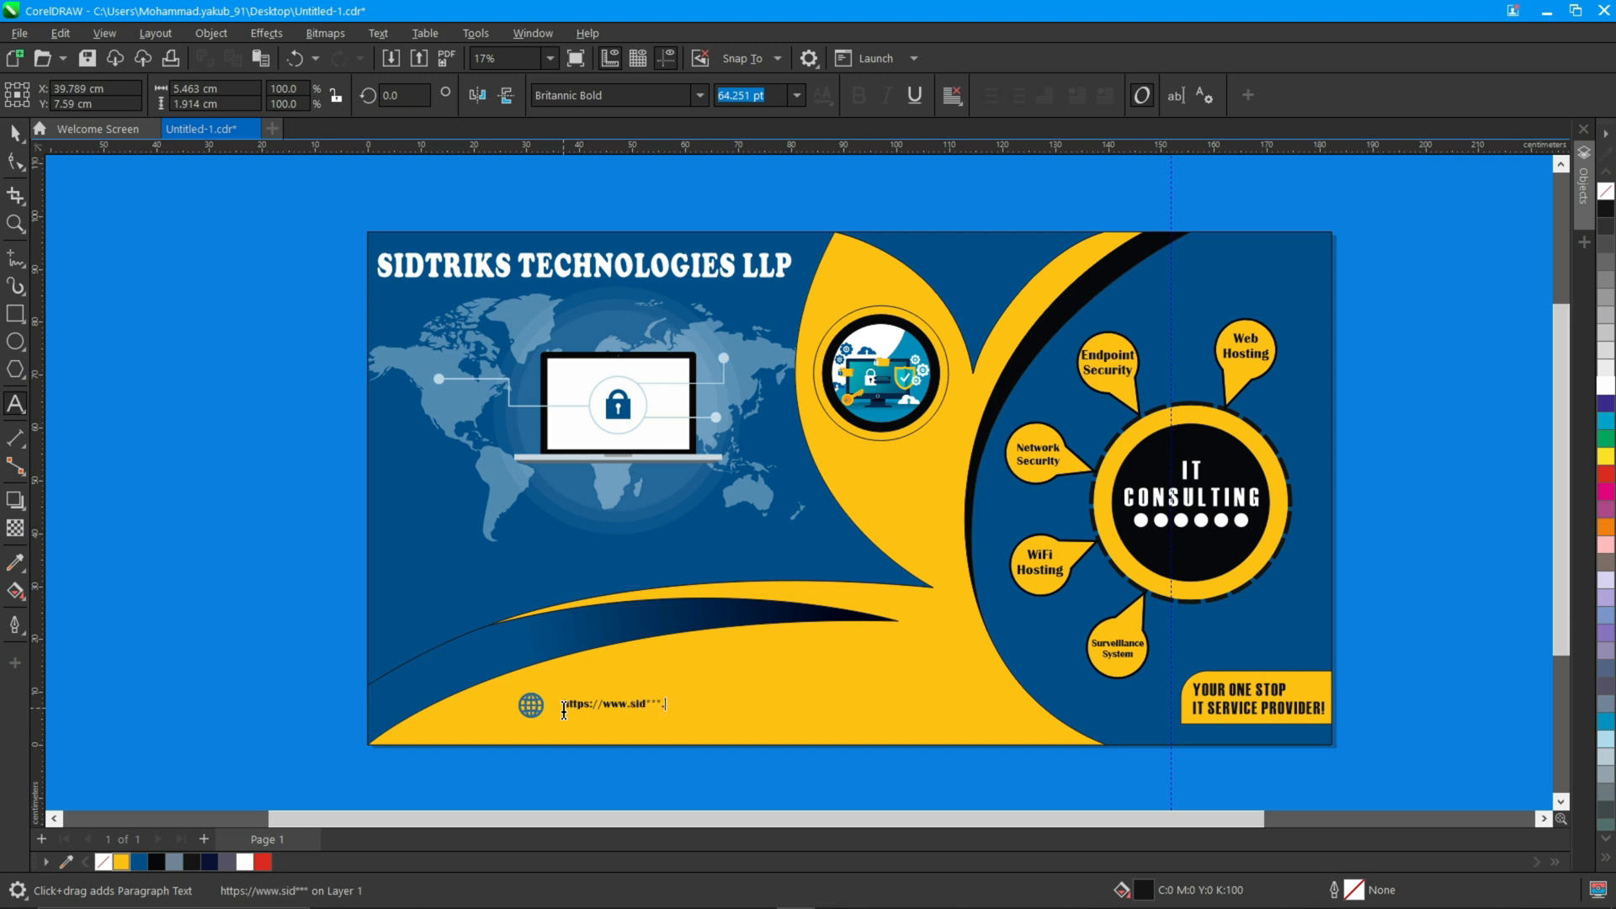
type("com")
left_click(32, 171)
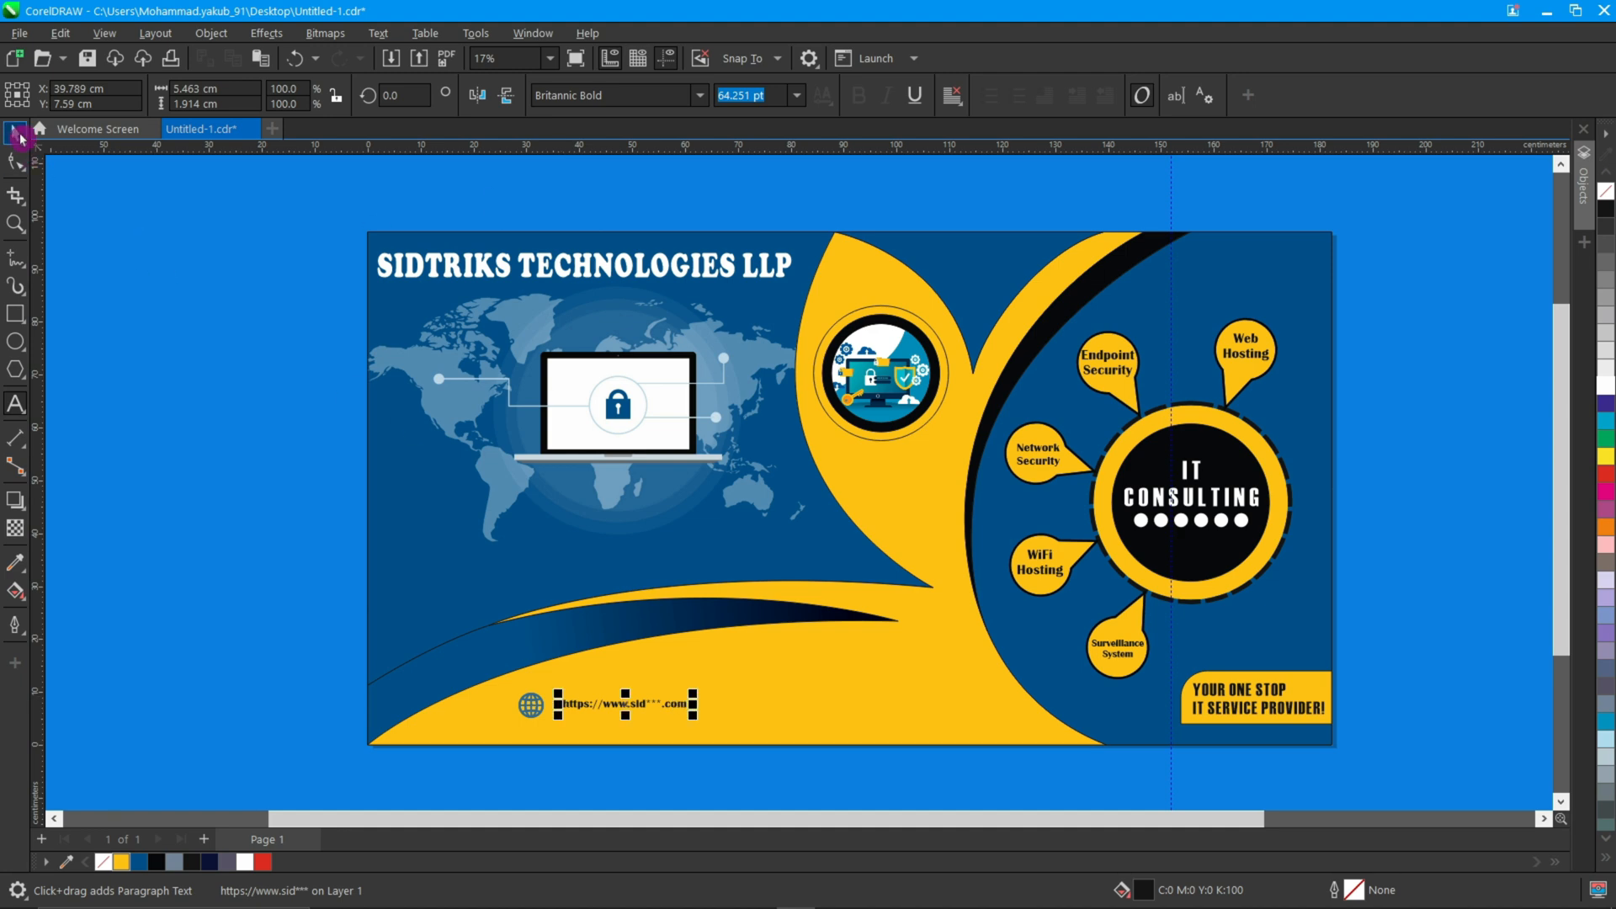
left_click(16, 133)
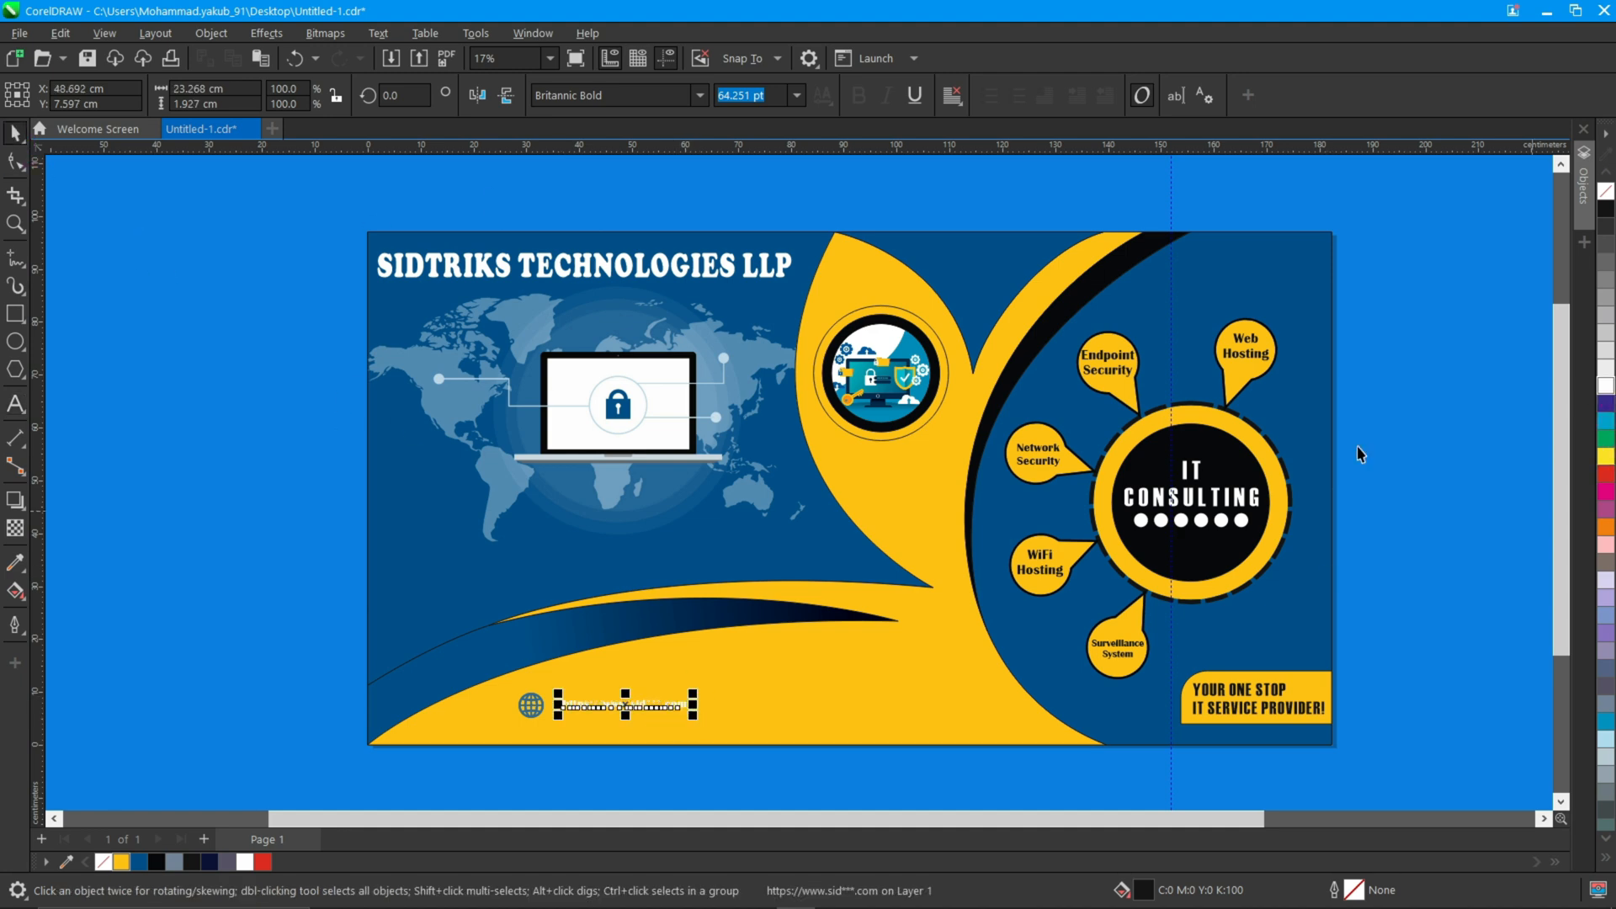
- Set the web address font to Haettenschweiler, enlarge it to about 34 cm wide, and place the globe icon directly before it
scroll(691, 717, "up", 2)
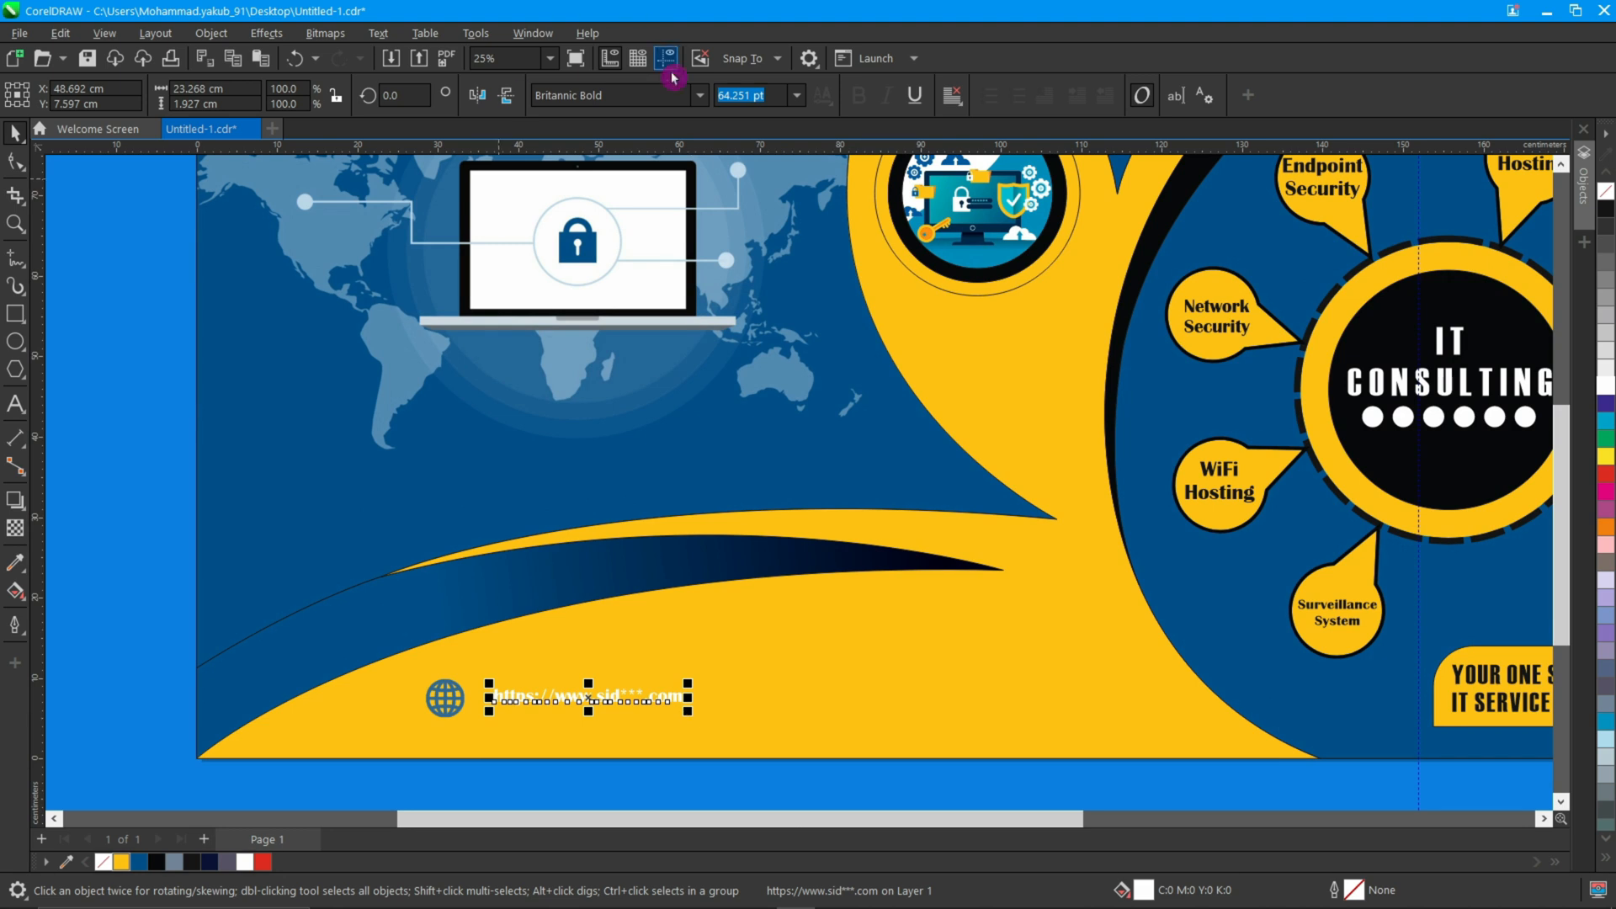
left_click(699, 95)
left_click(678, 258)
left_click(705, 154)
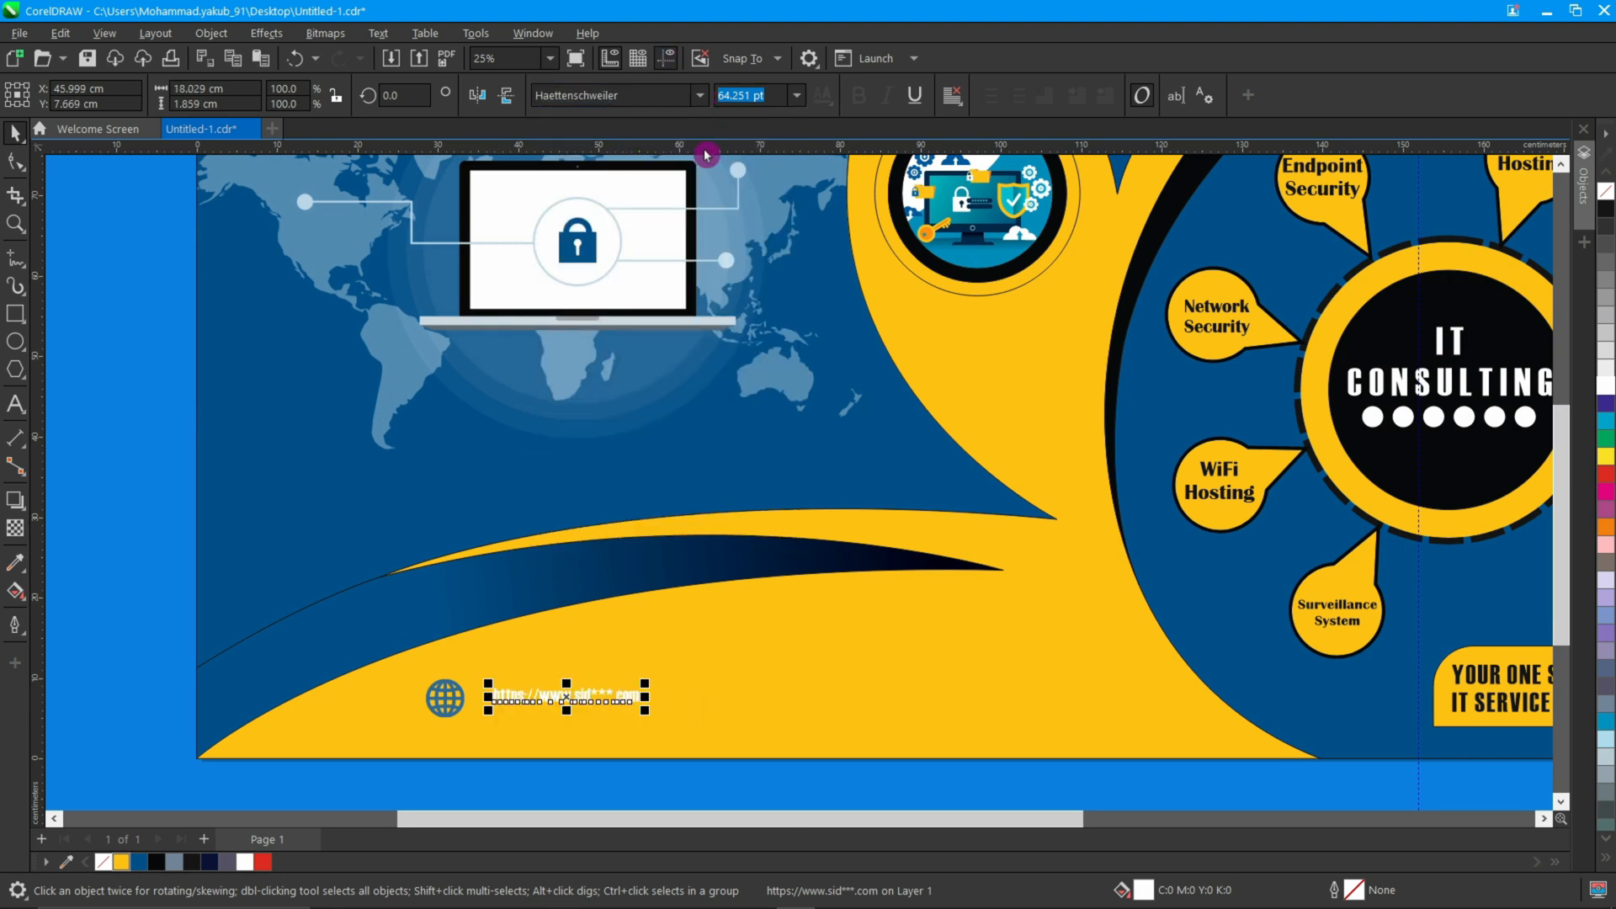
left_click_drag(646, 712, 910, 736)
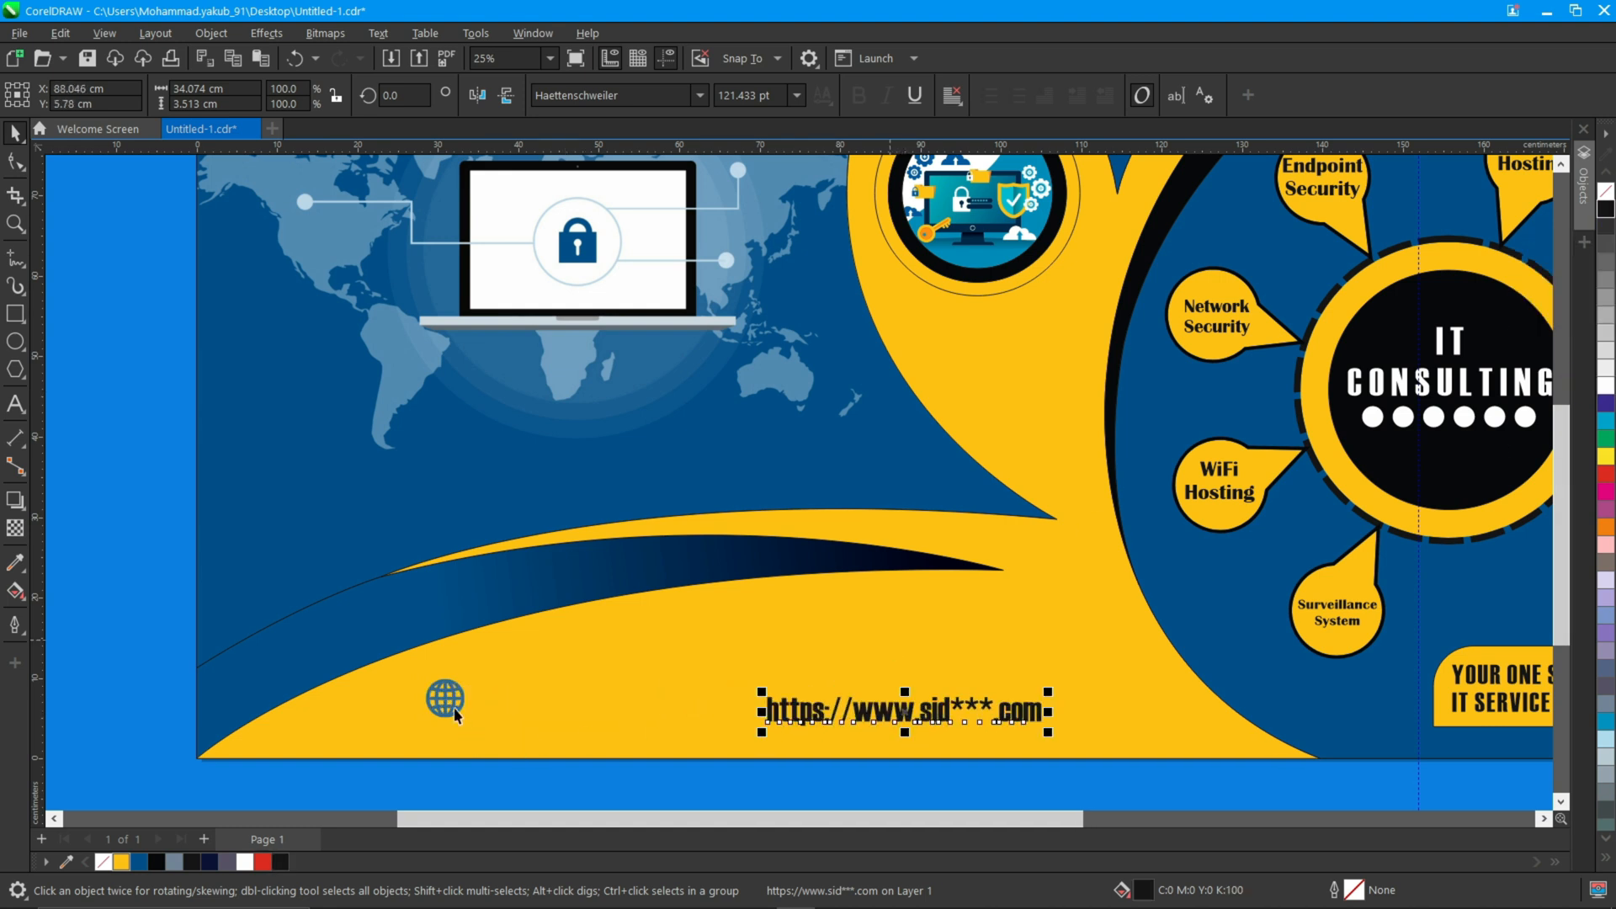
left_click_drag(444, 699, 737, 709)
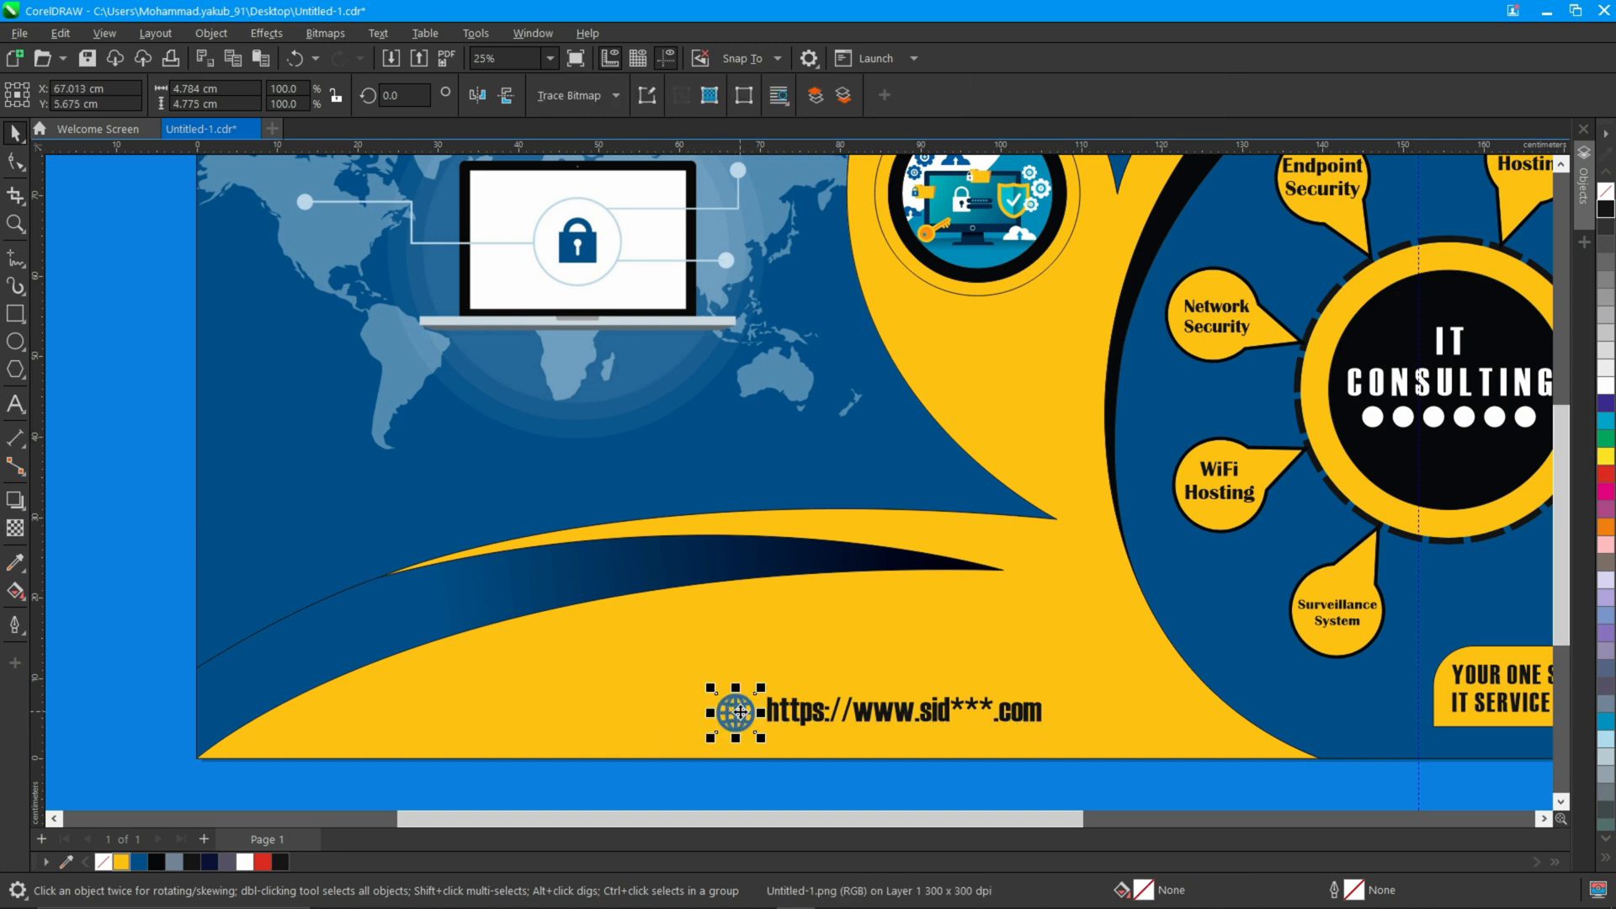
- Import the CALL phone picture at about 28 cm wide near the page's left edge
left_click(115, 438)
key("ctrl+i")
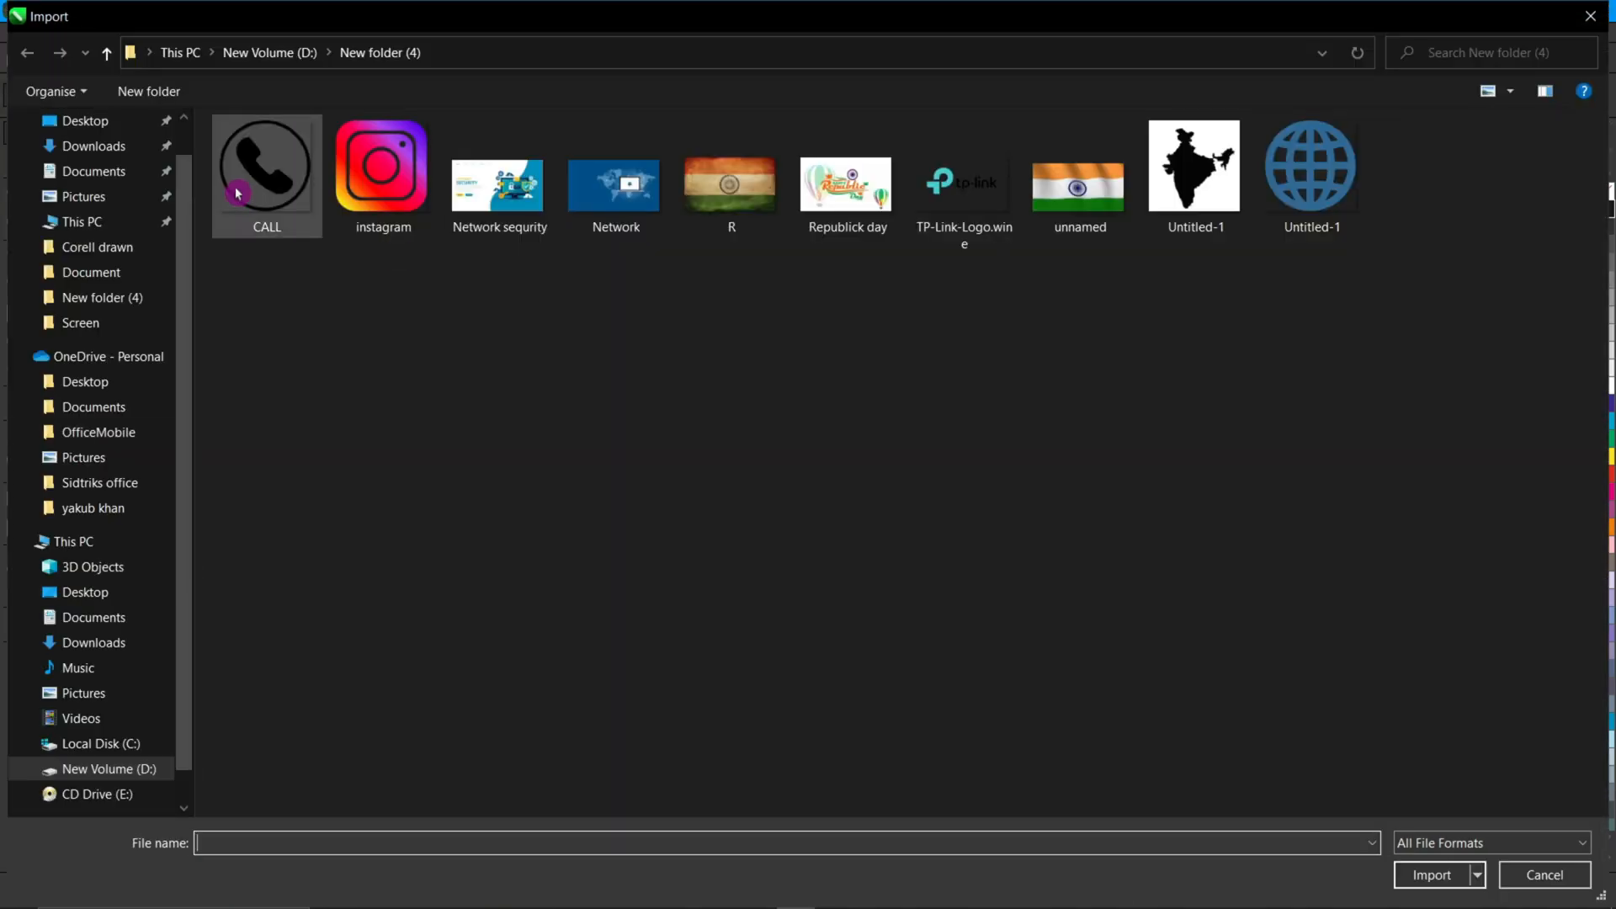
double_click(251, 210)
left_click_drag(125, 318, 364, 557)
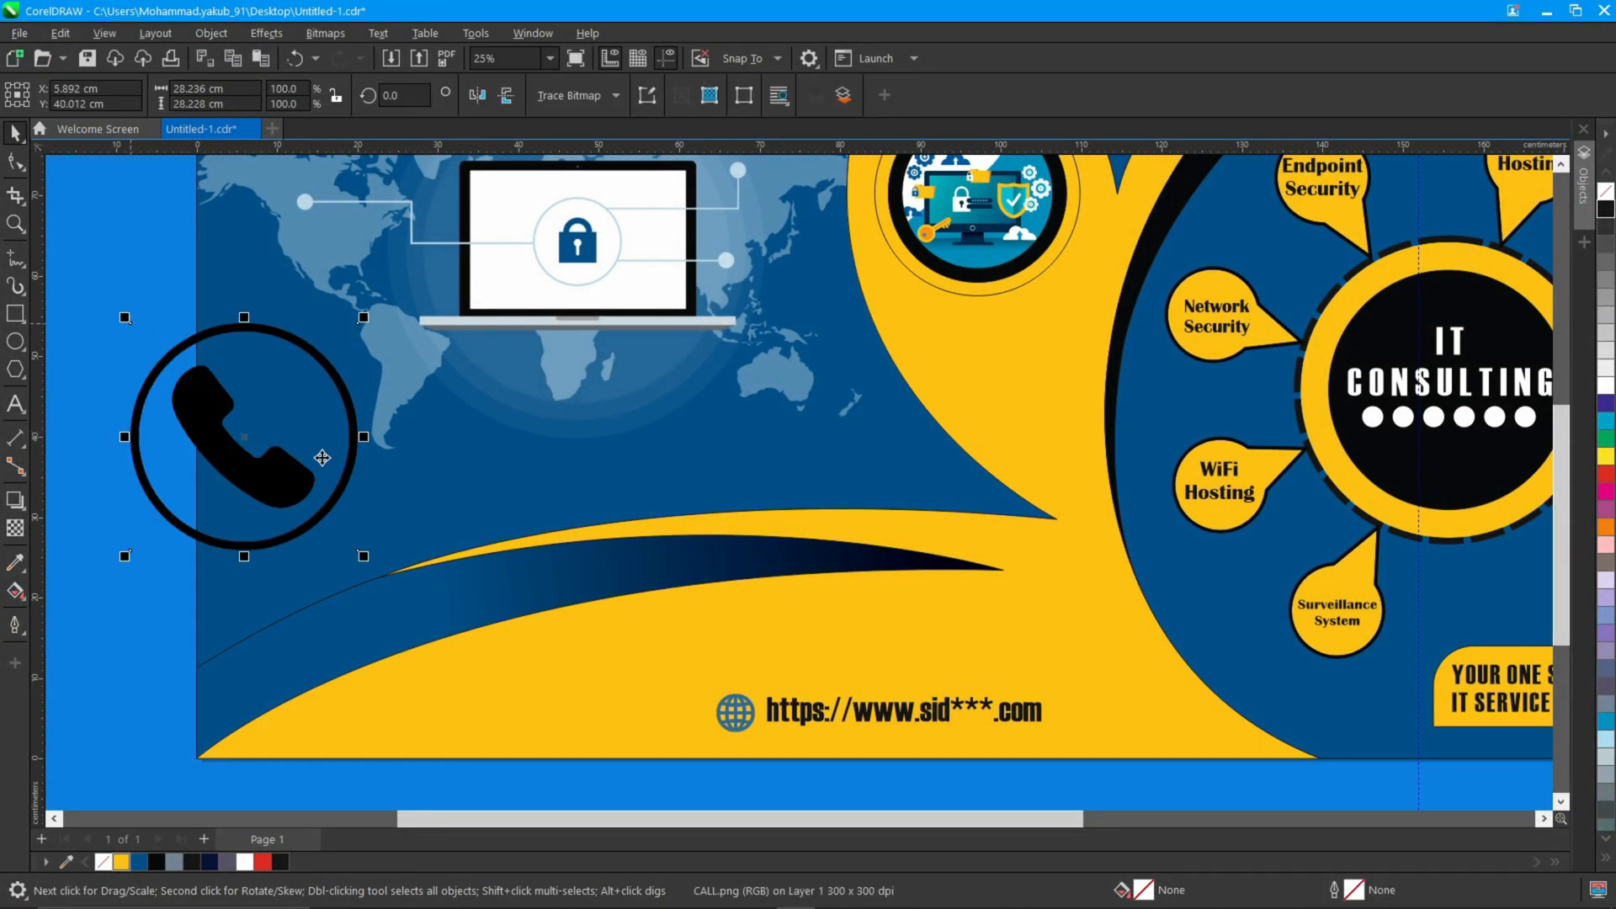
- Trace the phone picture as outline clipart and move the traced copy toward the lower yellow area
left_click(621, 94)
mouse_move(606, 168)
left_click(751, 233)
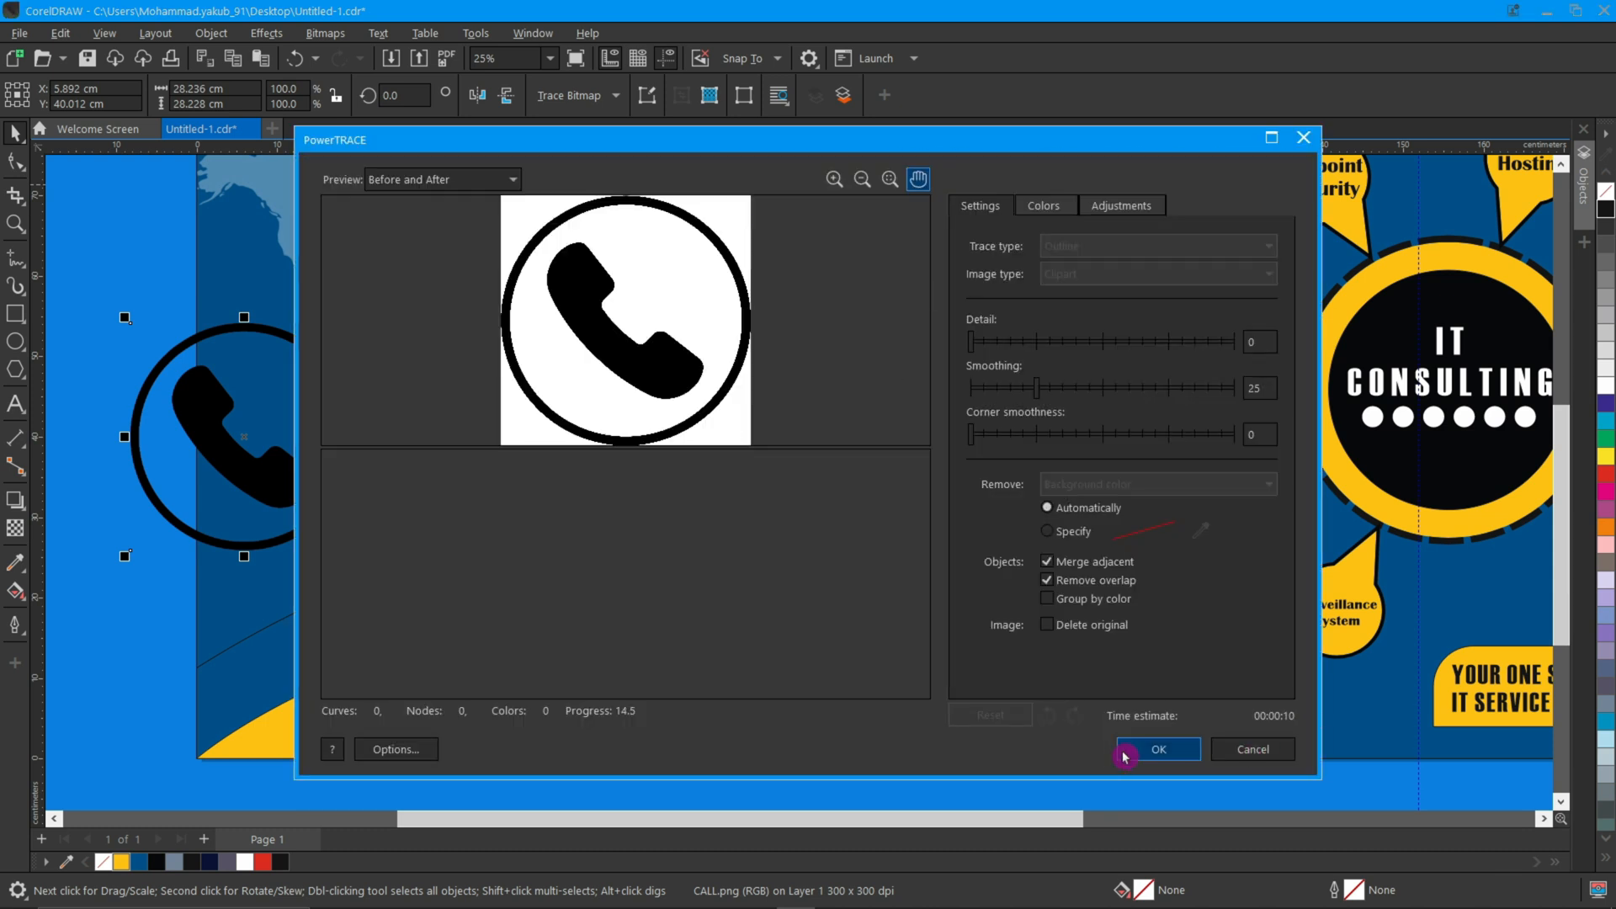
left_click(1169, 753)
left_click(1169, 753)
mouse_move(246, 469)
left_mouse_down()
mouse_move(452, 617)
mouse_move(552, 647)
left_mouse_up()
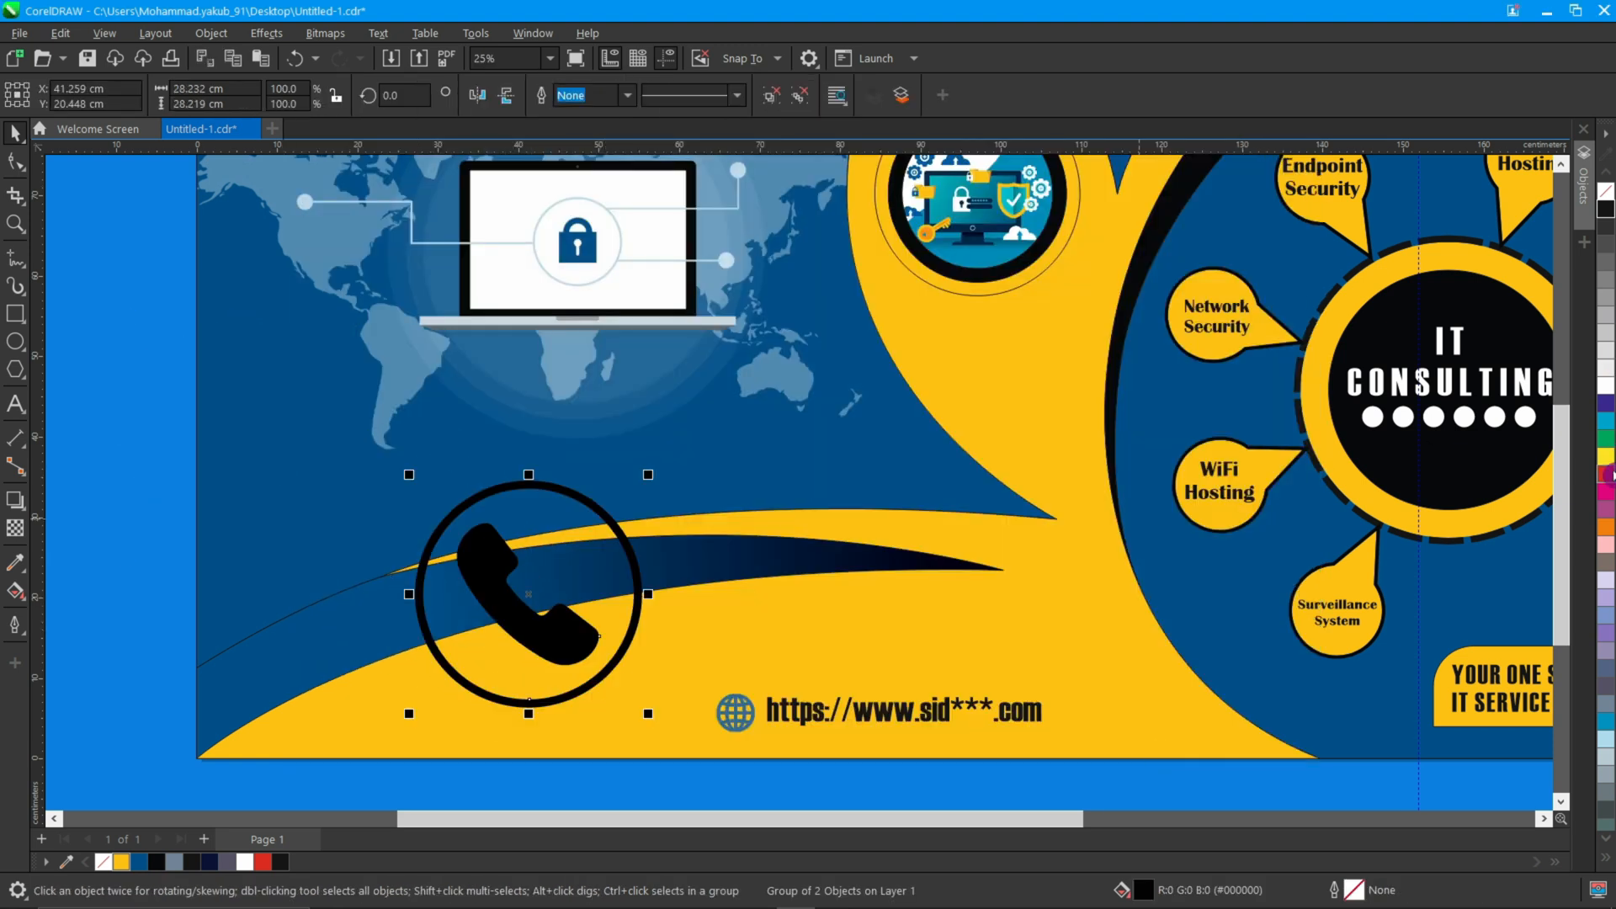
- Recolour the traced phone and its ring with the globe icon's blue and shrink the icon to about 4.7 cm in the lower yellow area
left_click(15, 563)
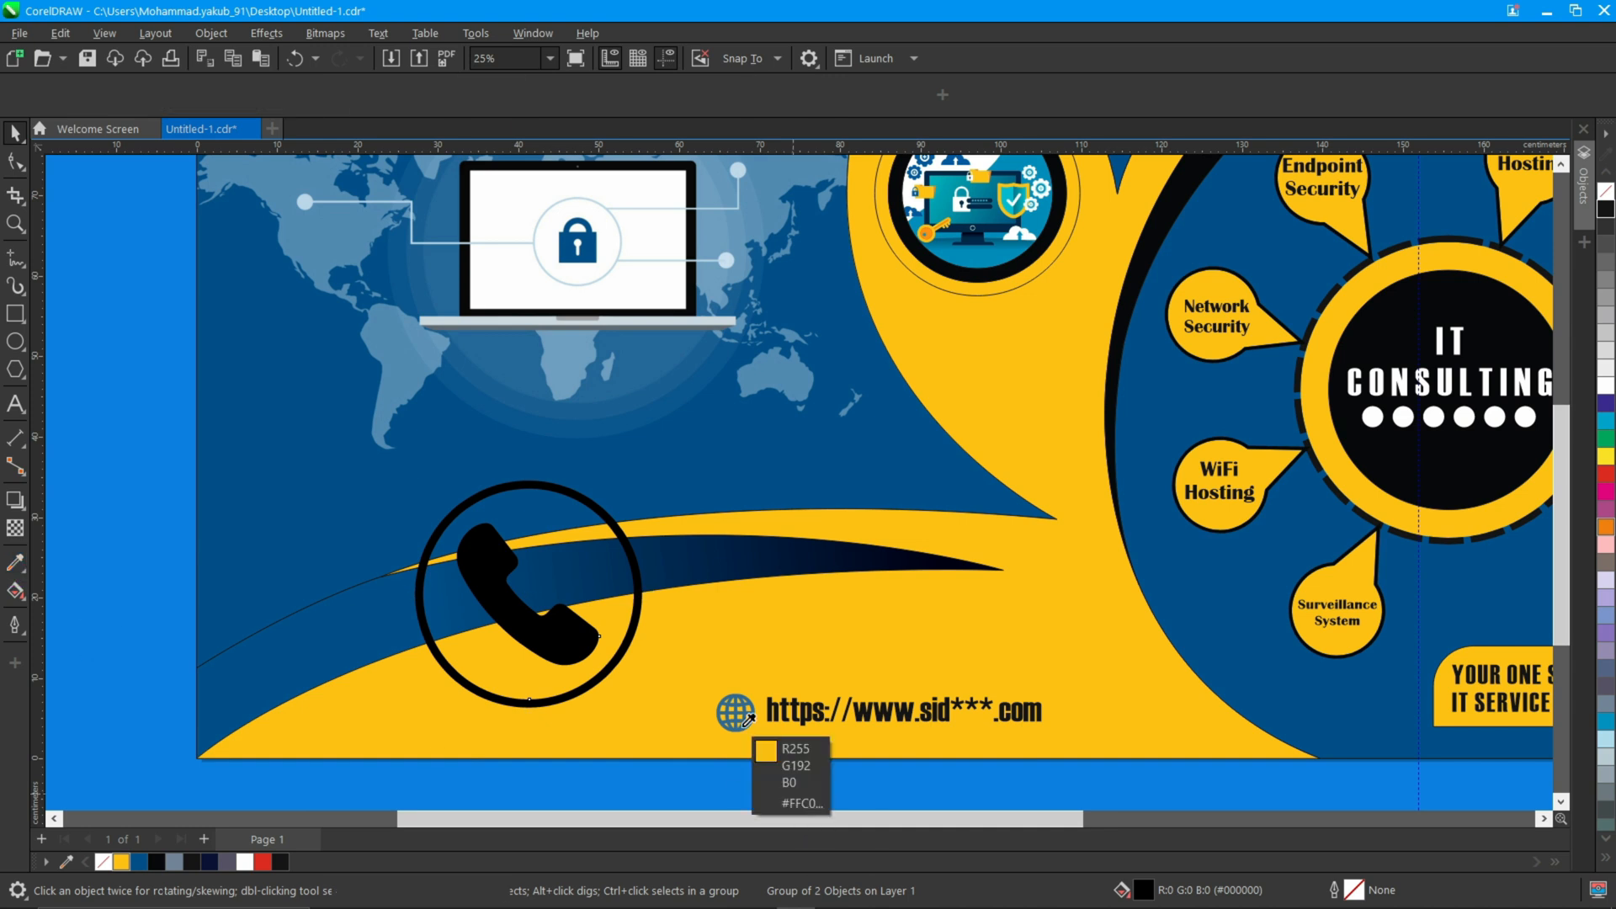
left_click(735, 712)
left_click(538, 620)
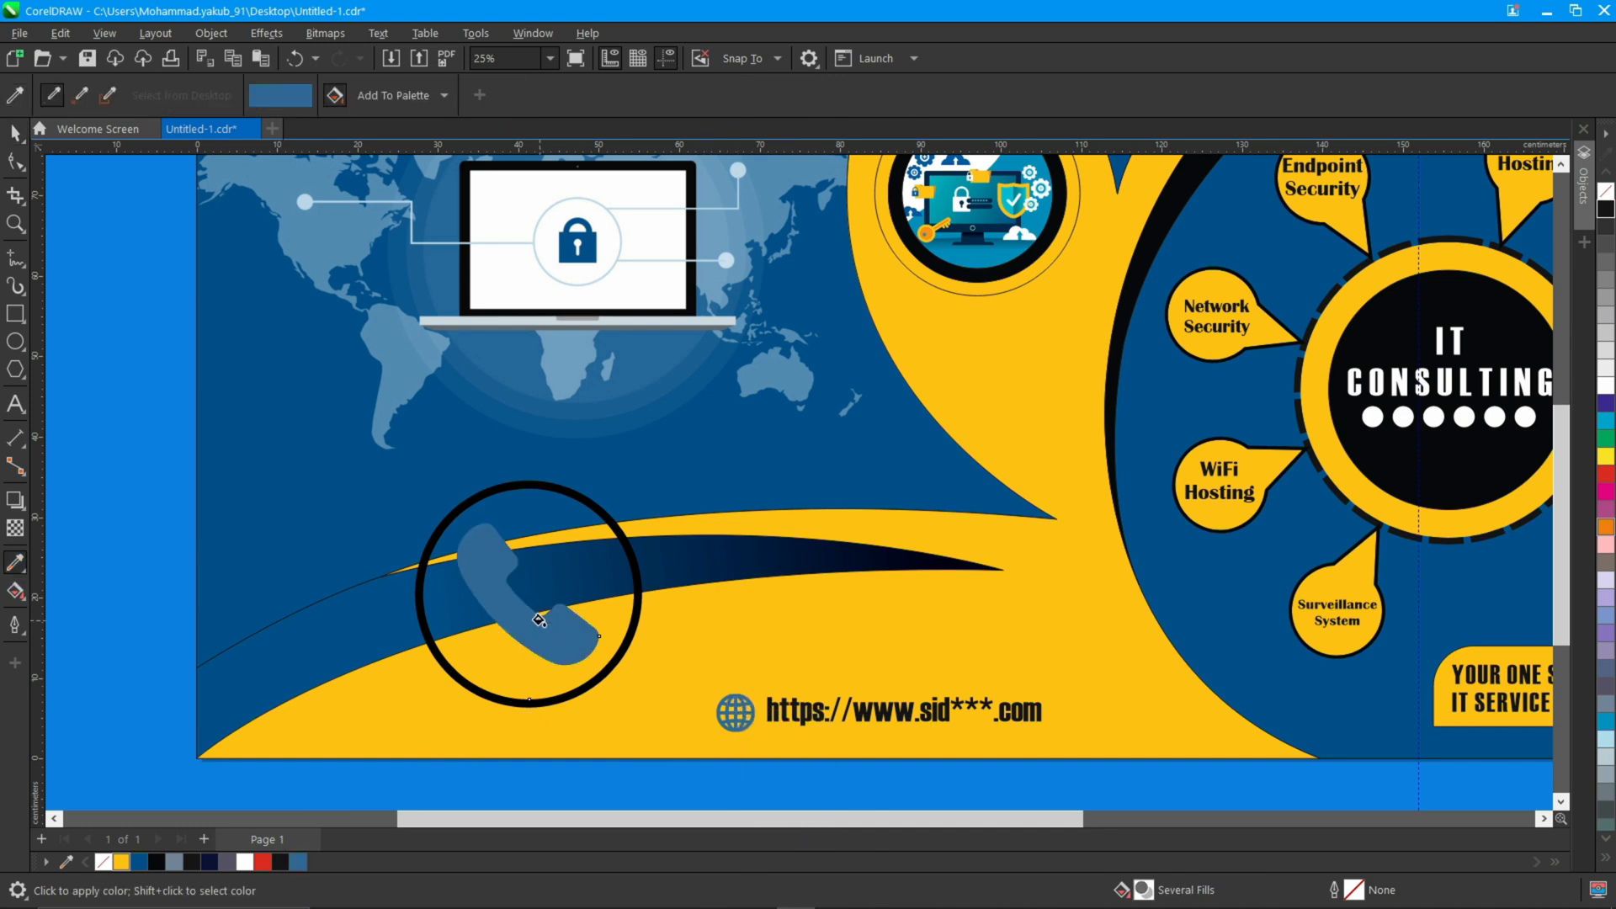
left_click(609, 667)
key("space")
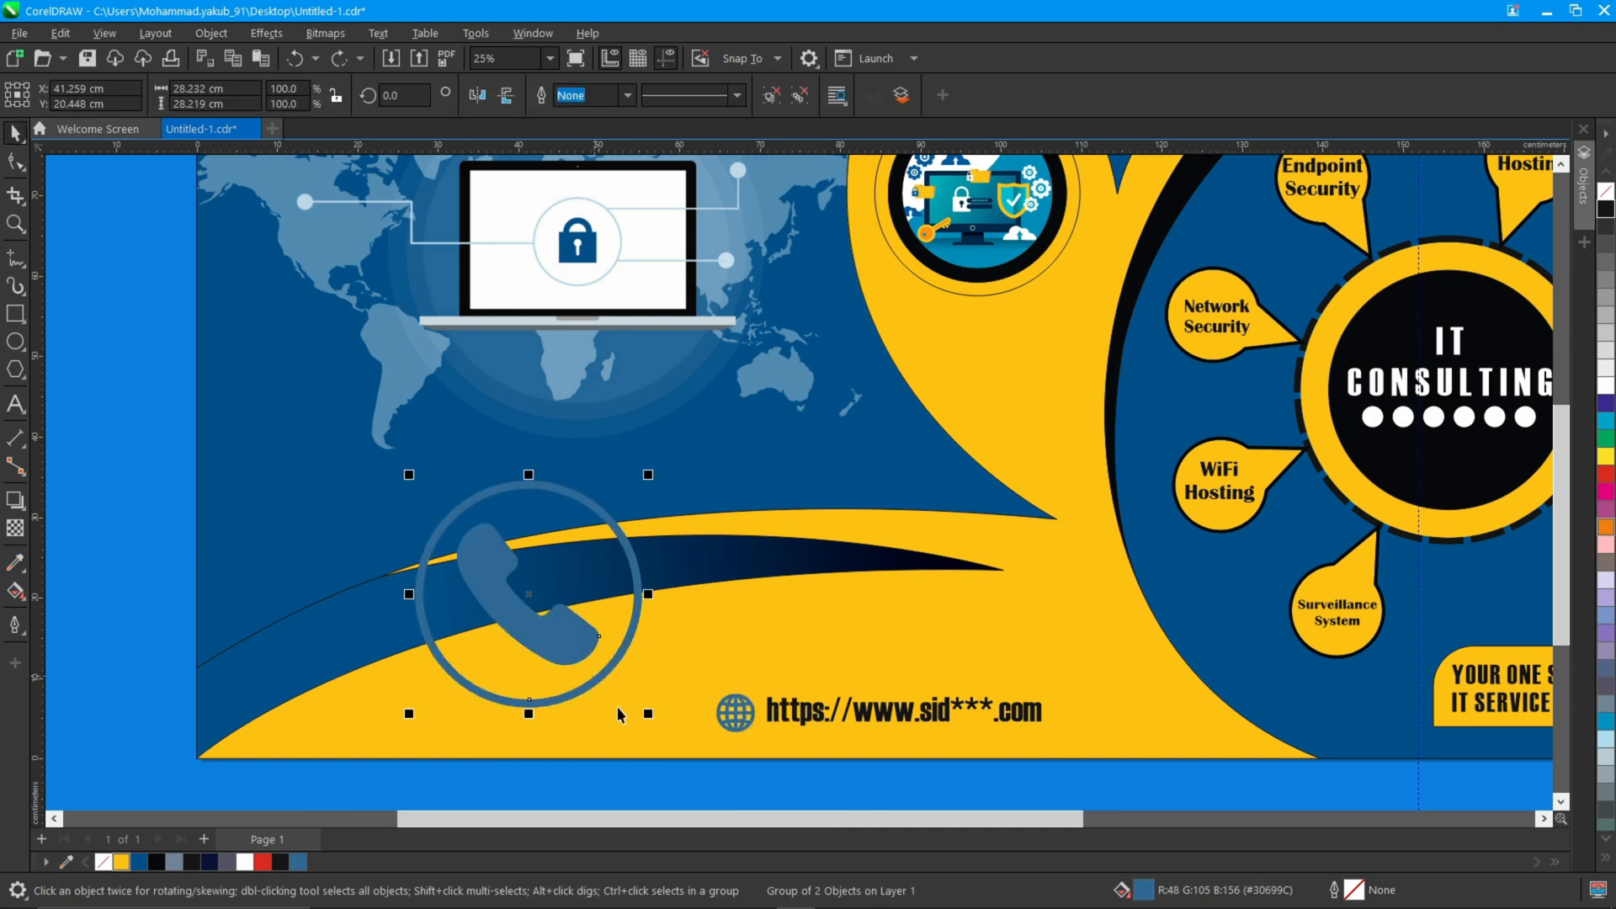
left_click_drag(649, 714, 432, 714)
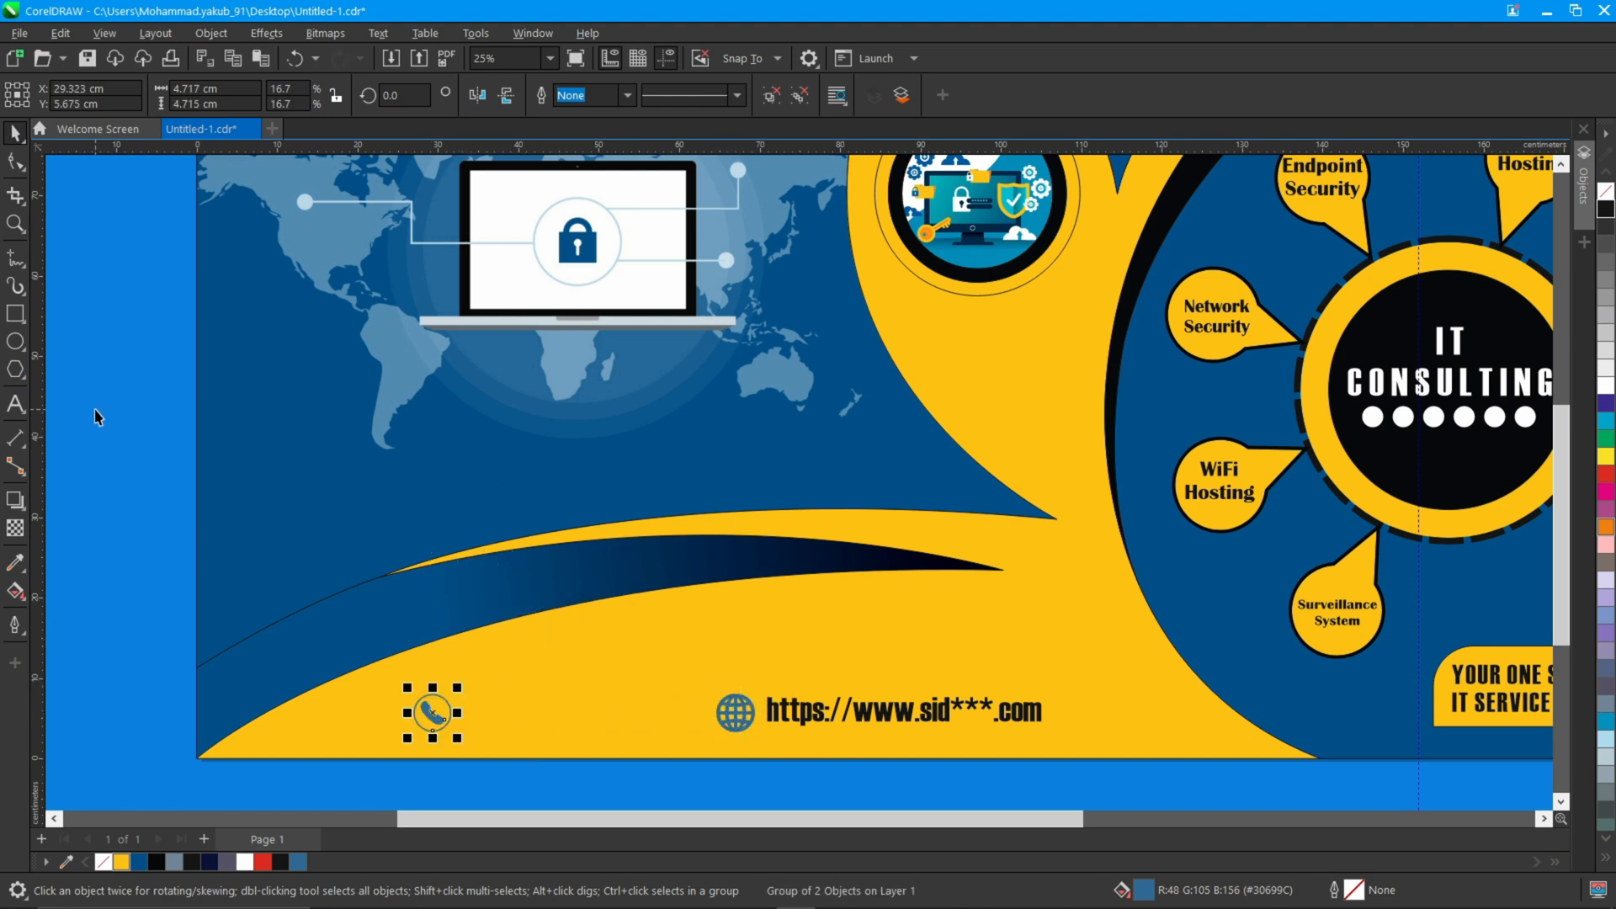
- Add the company's phone number as text beside the phone icon and set its font to Haettenschweiler
left_click(18, 406)
left_click(481, 707)
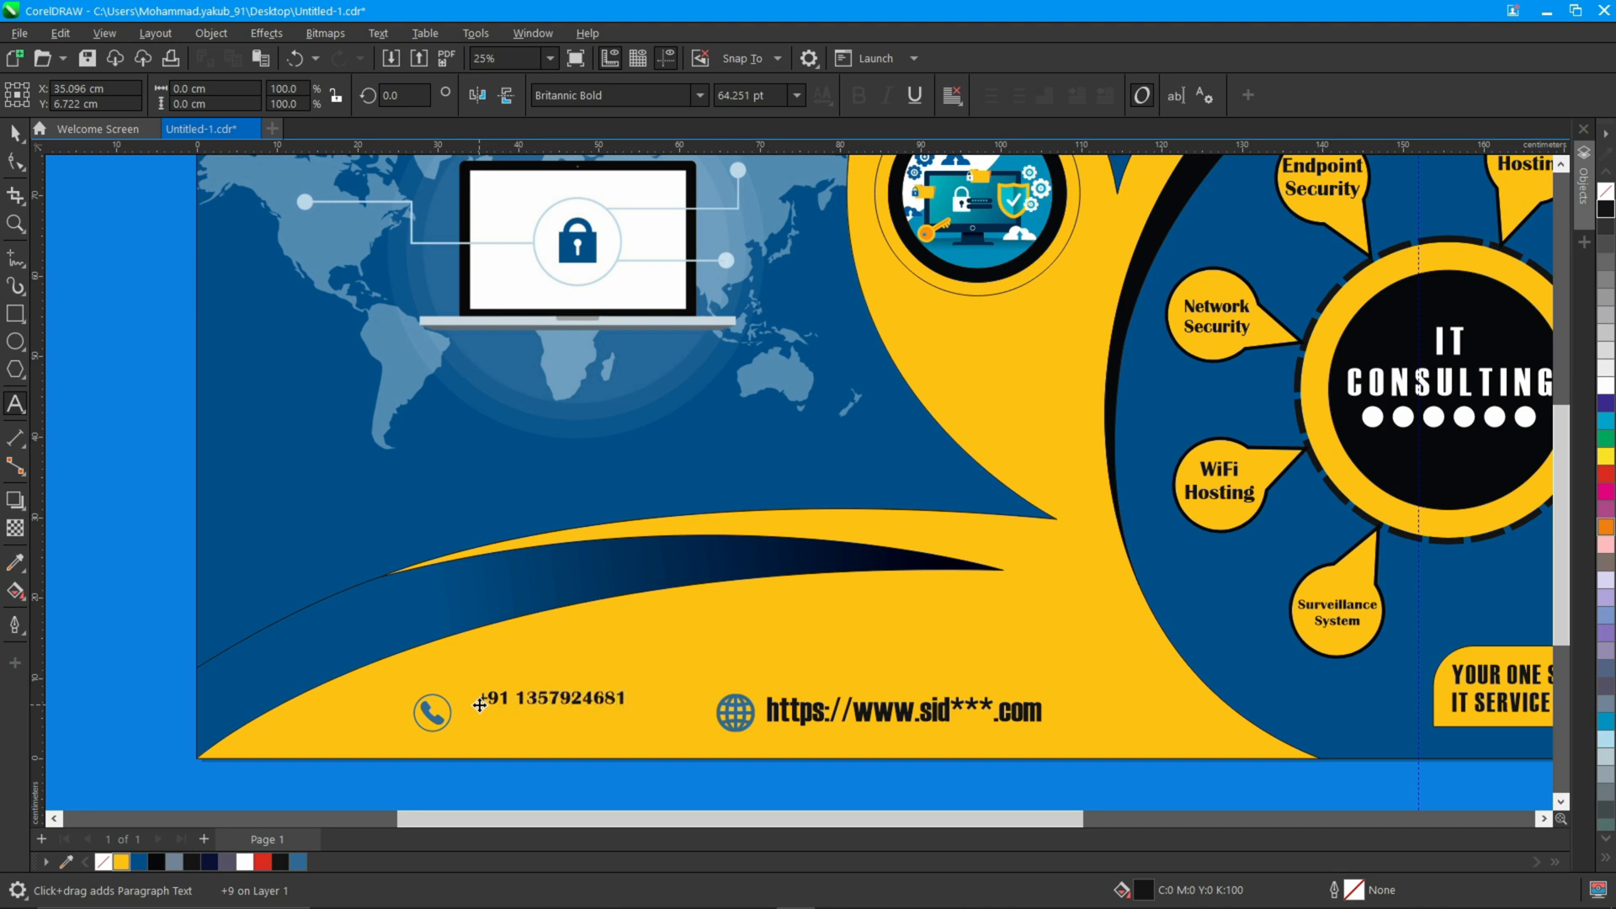
left_click(15, 132)
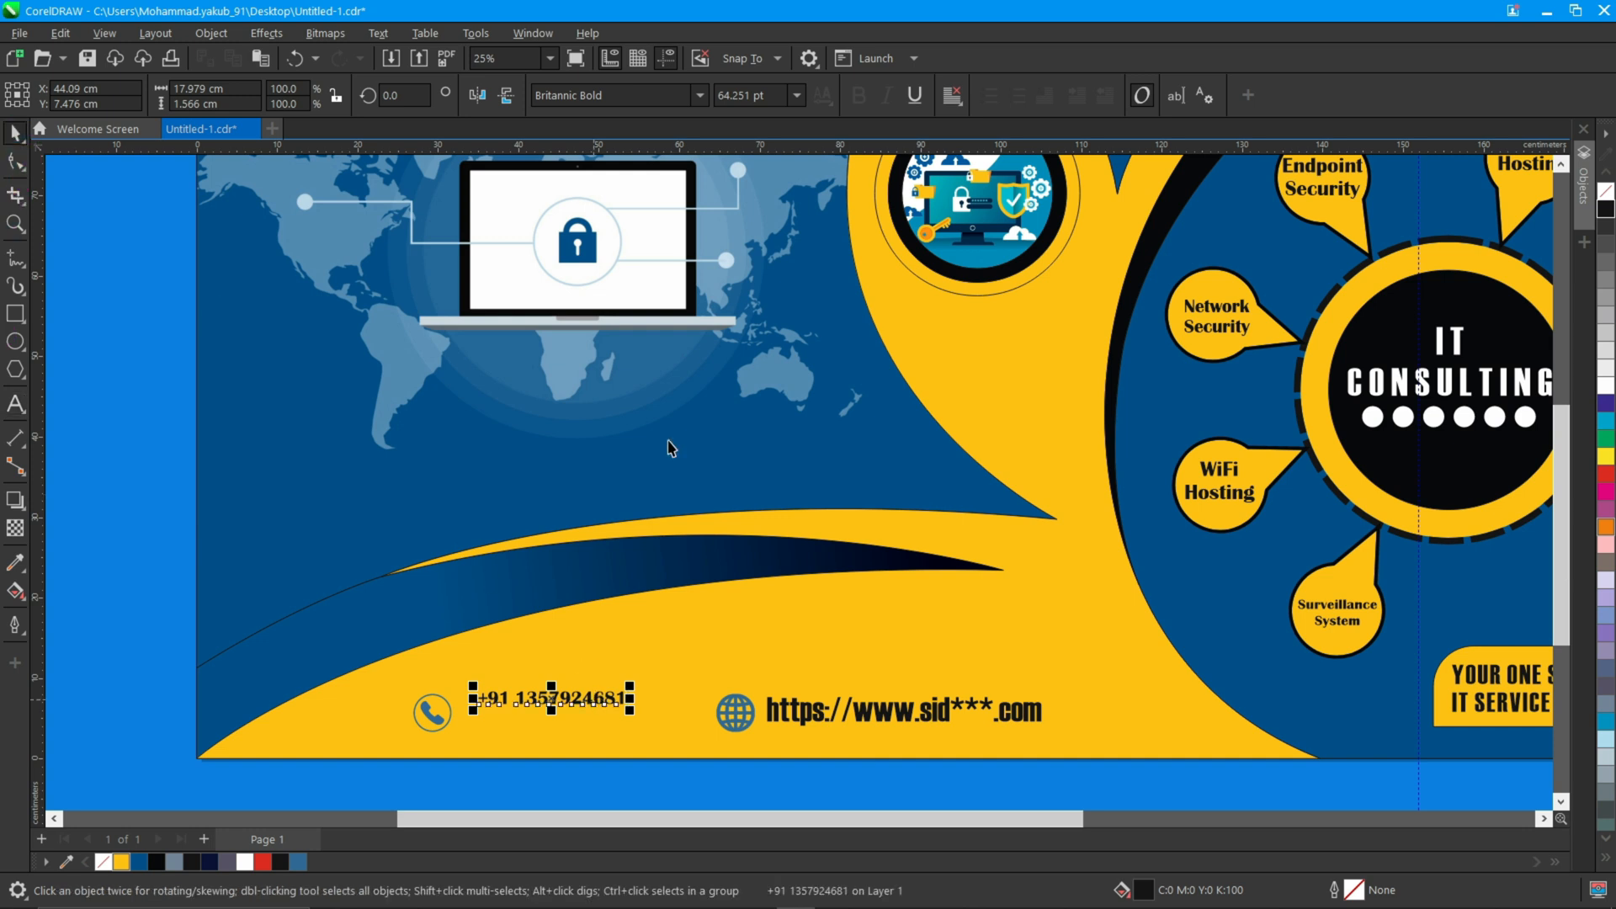
left_click(701, 99)
left_click(635, 158)
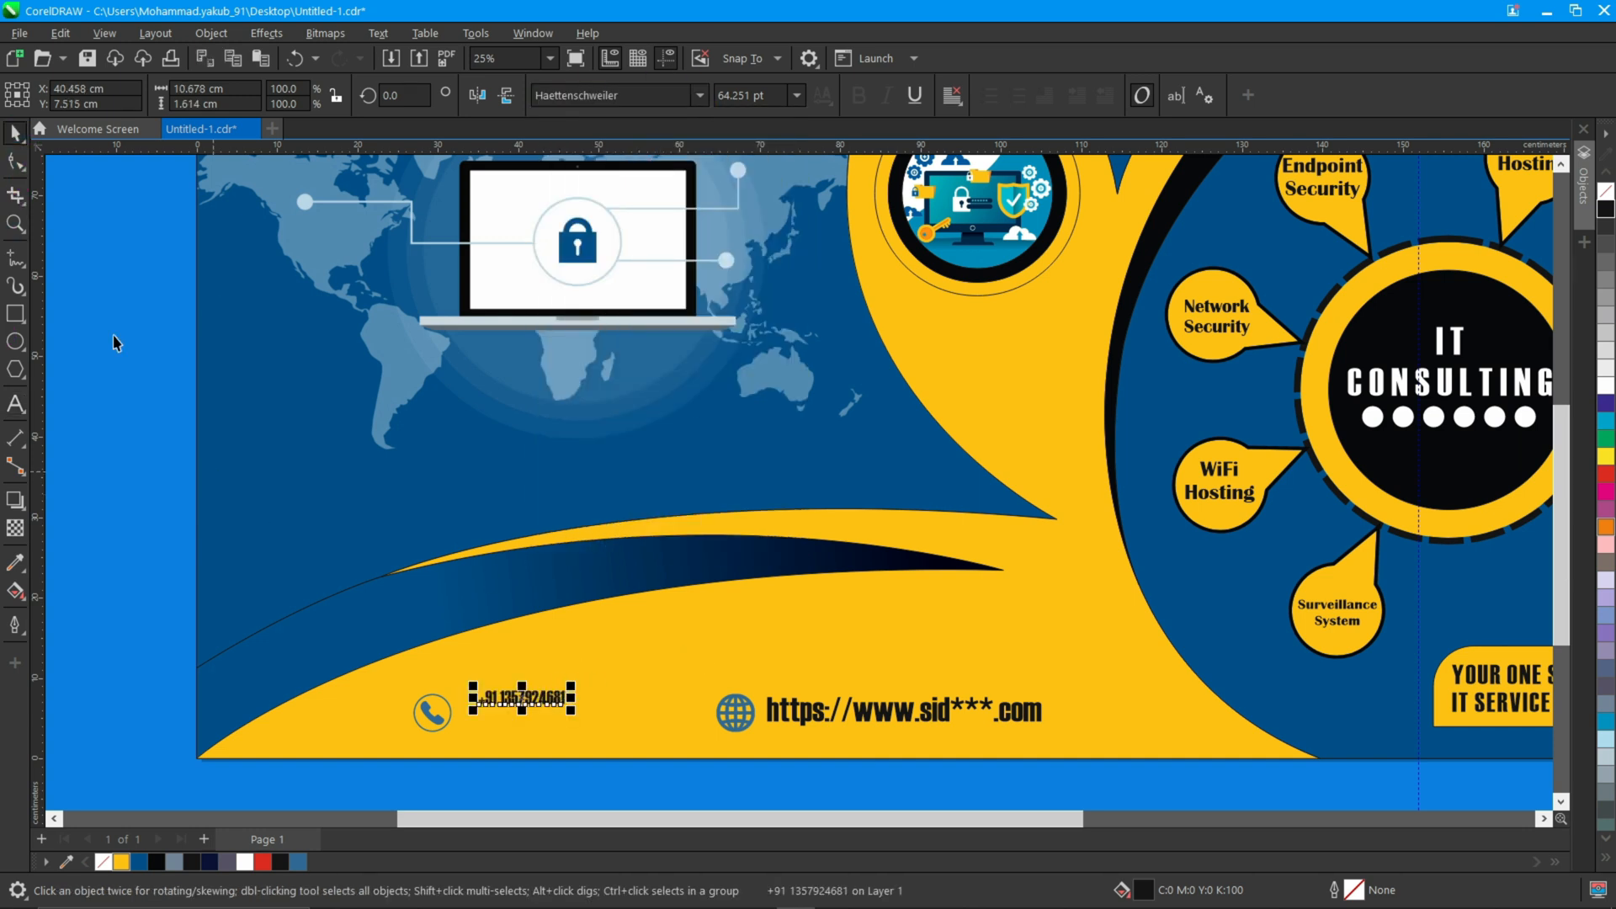
- Enlarge the phone number to about 110.5 pt and widen its letter spacing until it spans about 24.5 cm
left_click_drag(576, 715, 629, 719)
left_click(20, 168)
left_click(16, 134)
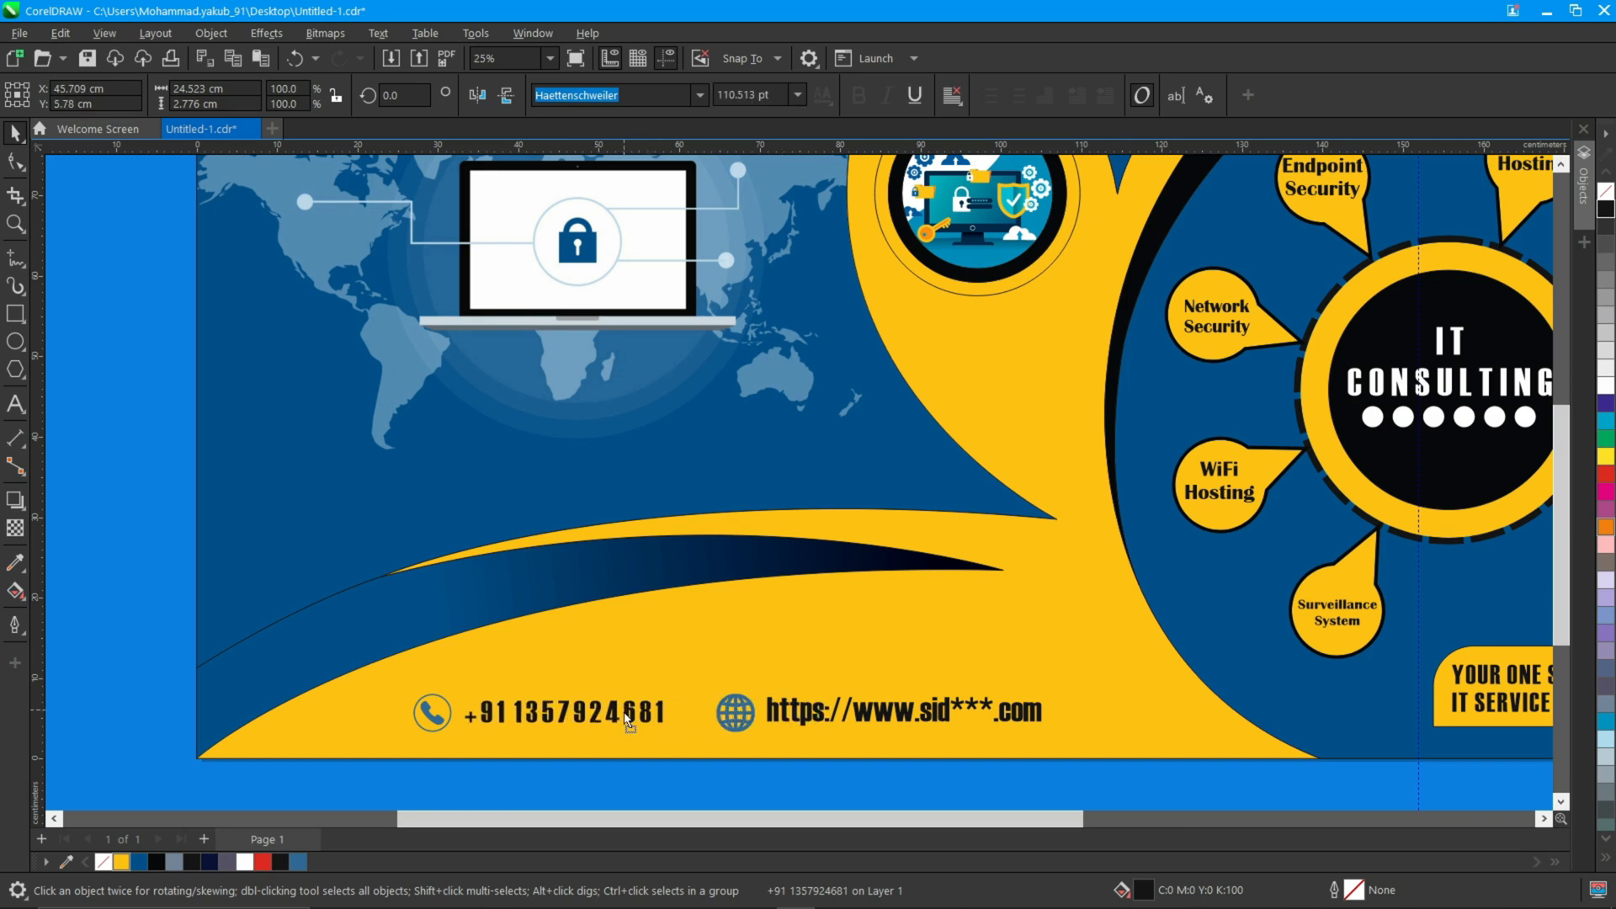
- Draw a vertical bar about 0.76 × 4.1 cm between the phone number and globe, filled black without outline and aligned with the text
key("F6")
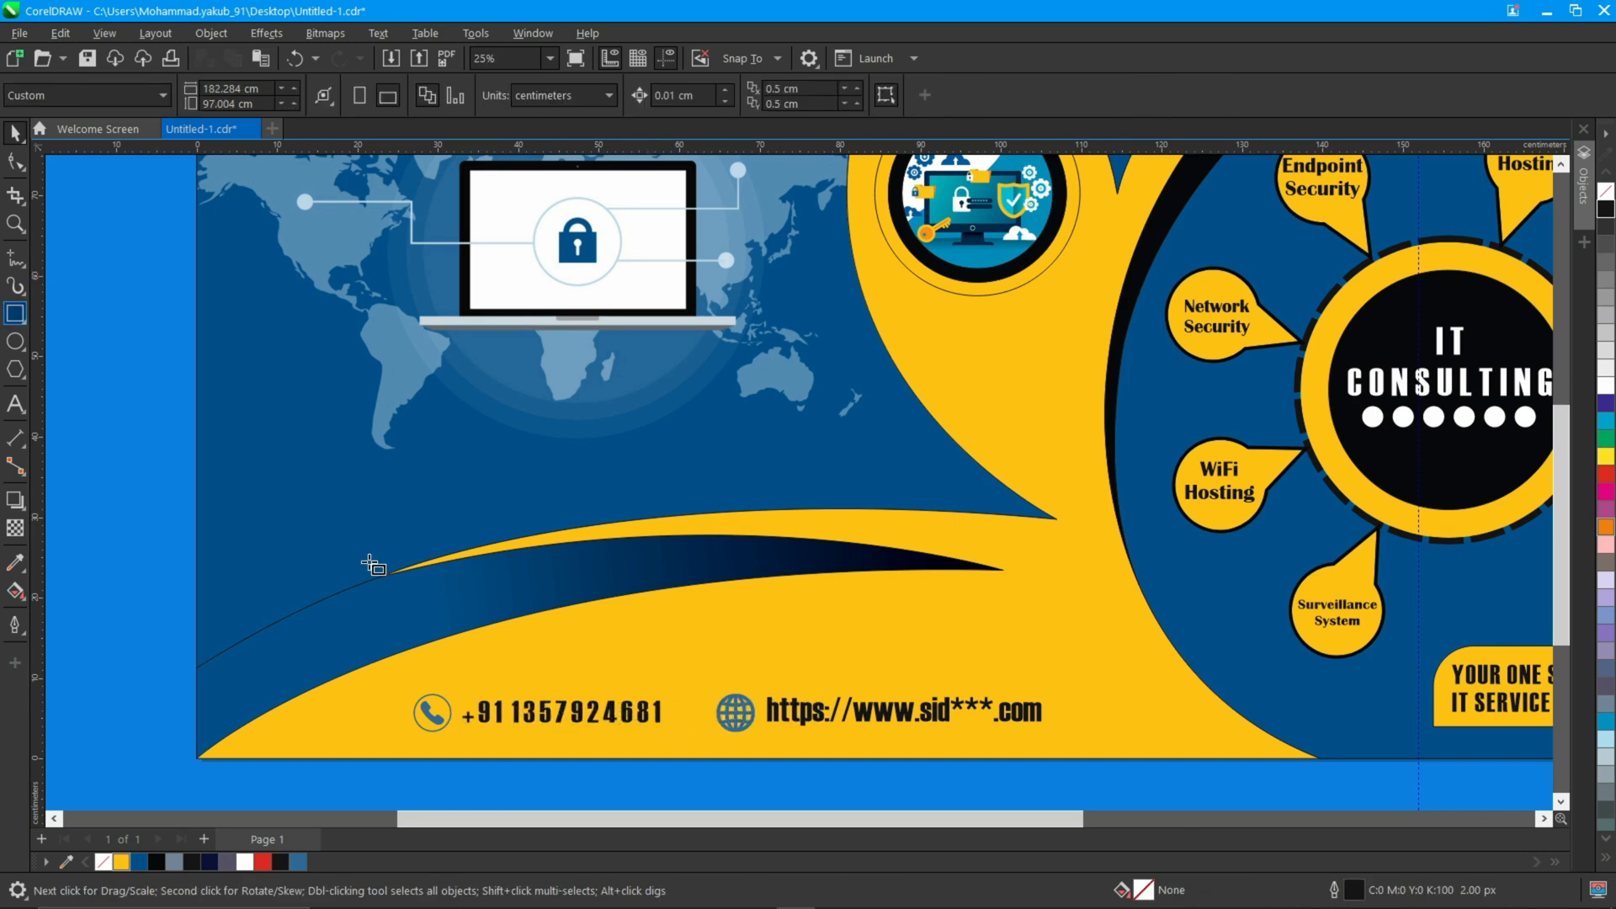
scroll(677, 704, "right", 2)
scroll(545, 712, "up", 3)
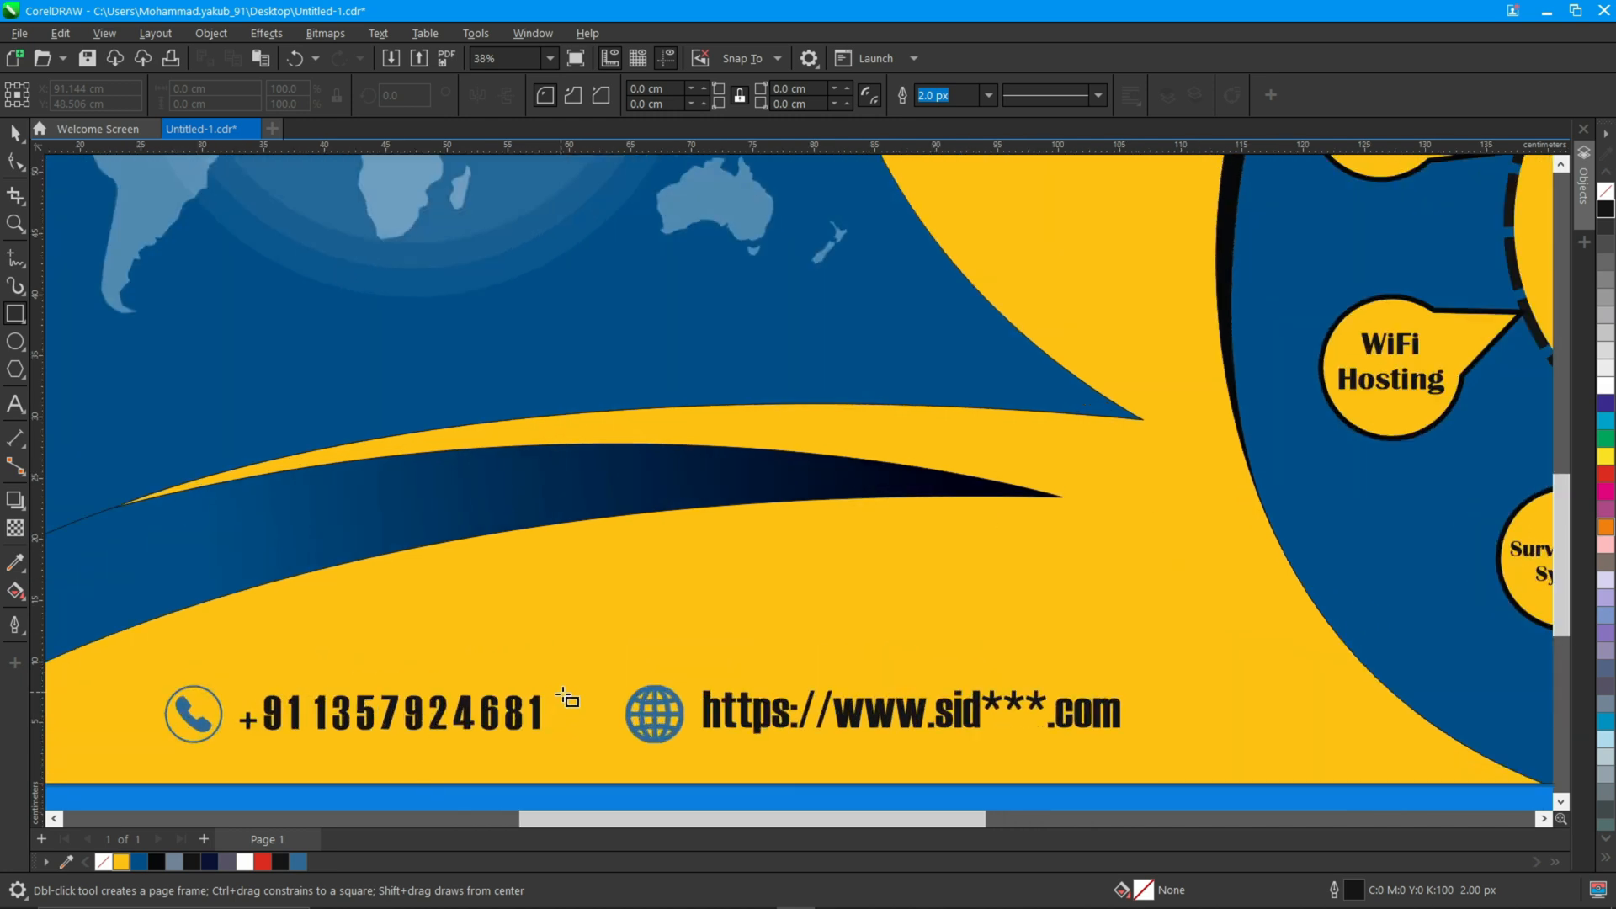
left_click_drag(566, 695, 580, 753)
left_click(1606, 210)
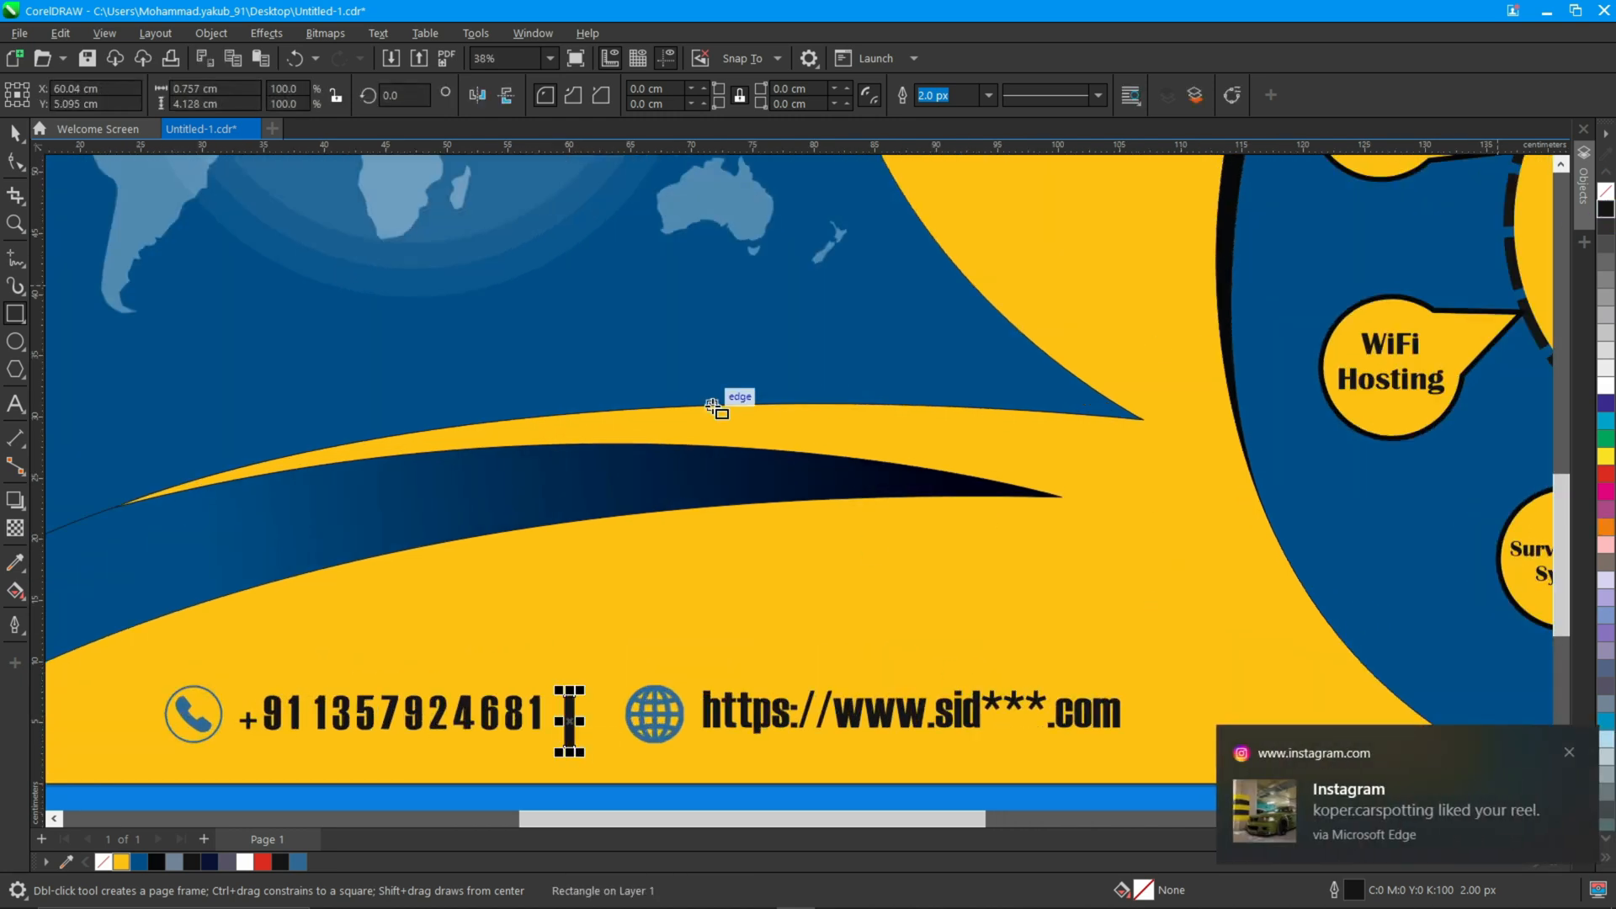
right_click(1608, 190)
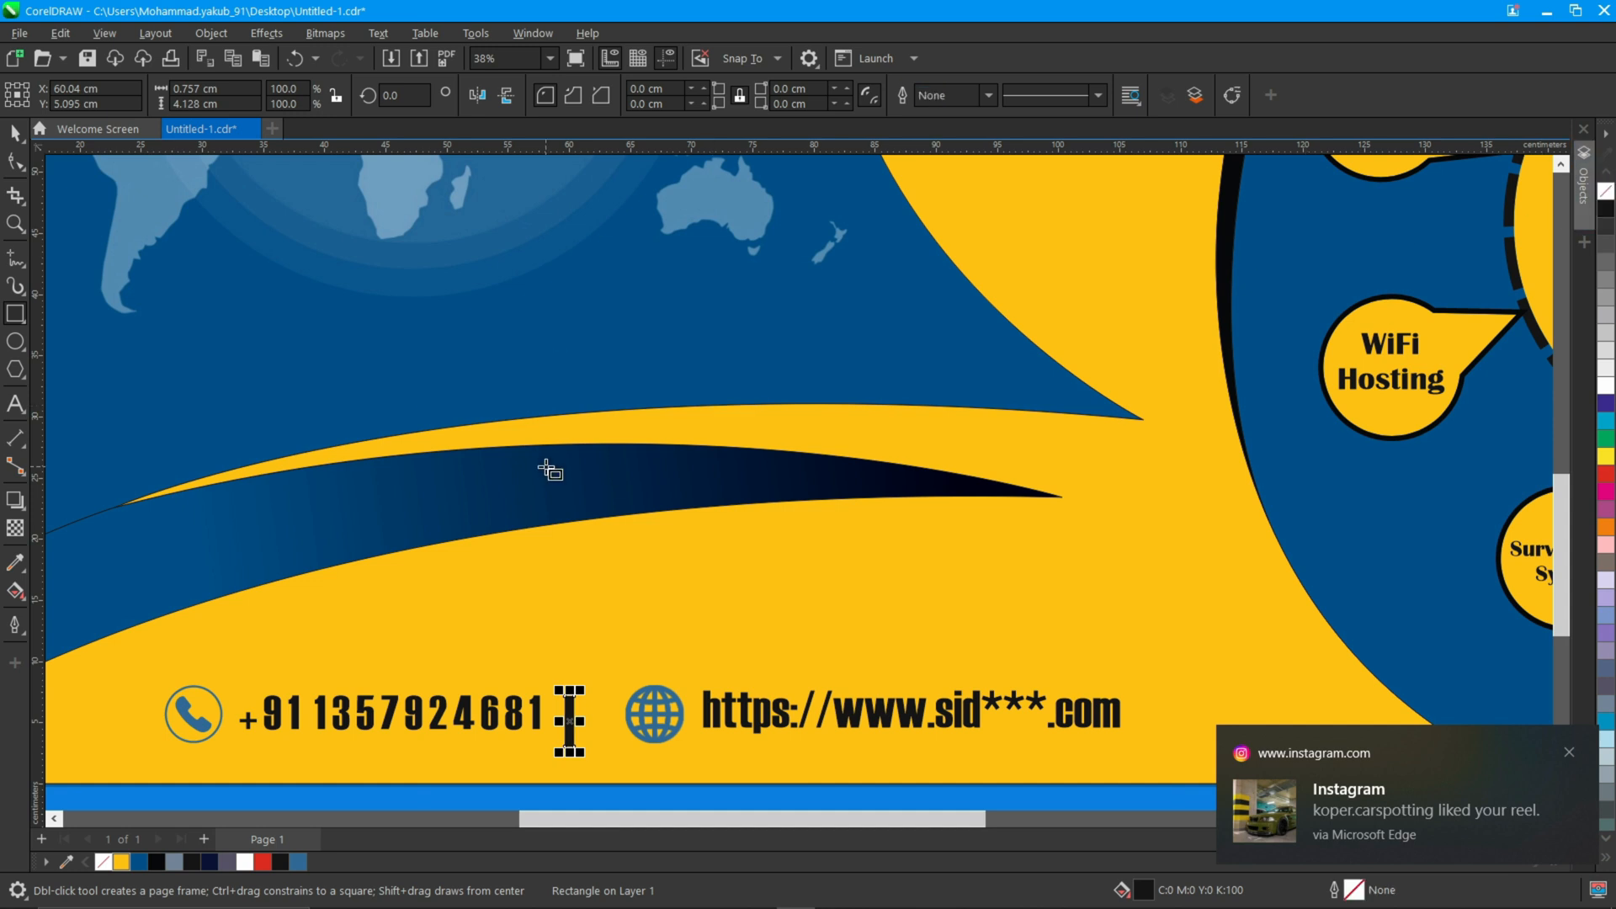
left_click(19, 135)
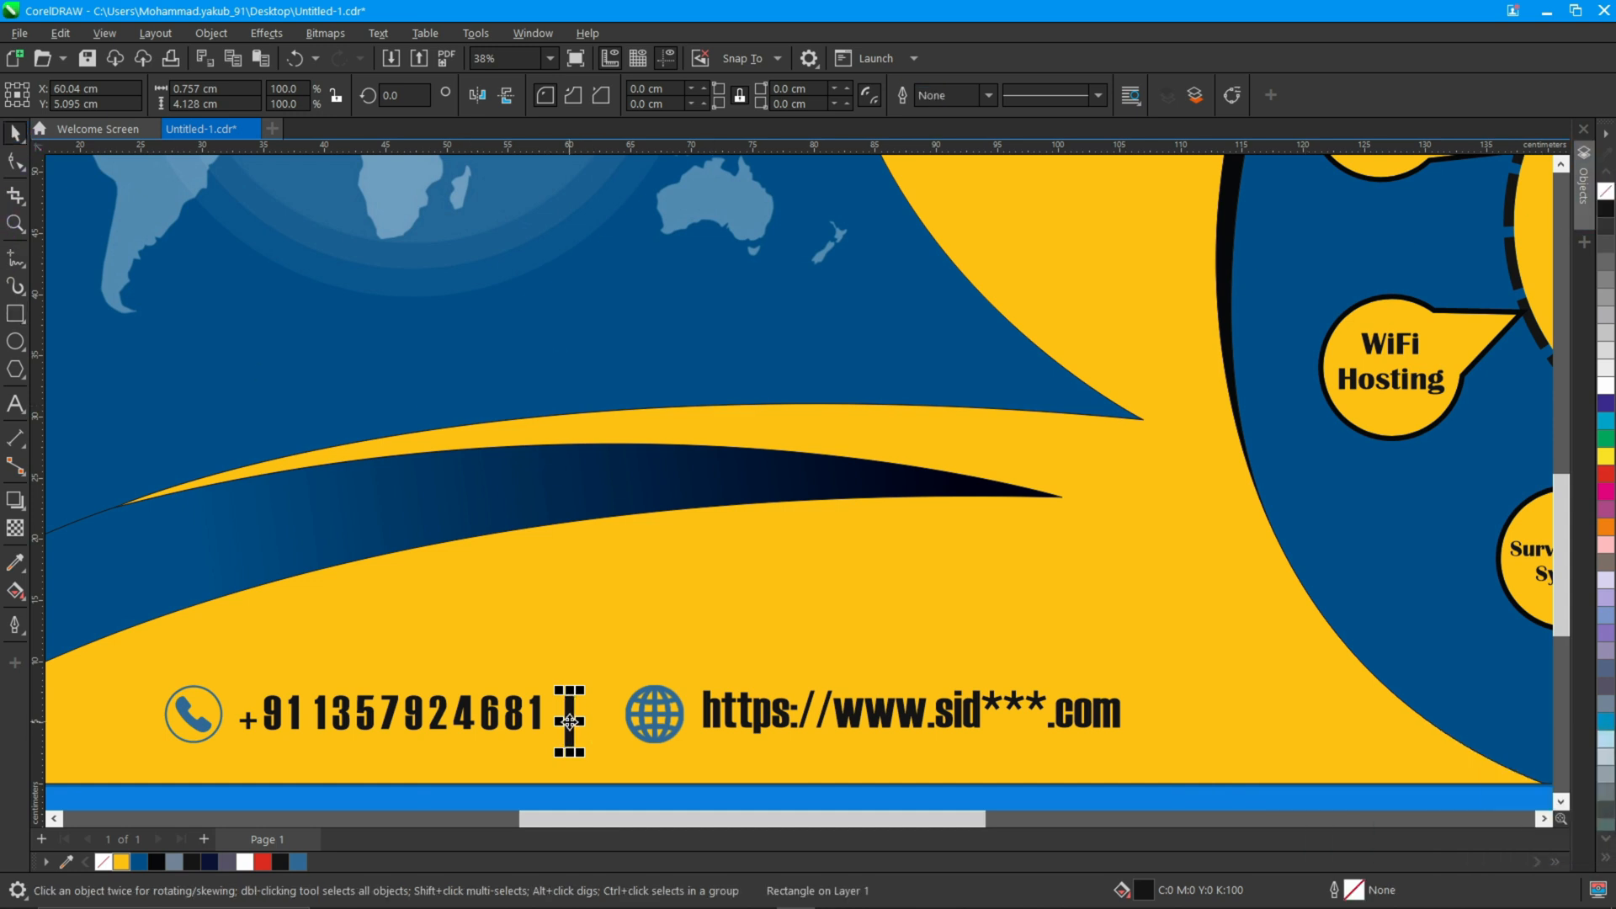
left_click_drag(583, 732, 583, 720)
scroll(585, 722, "down", 5)
key("Escape")
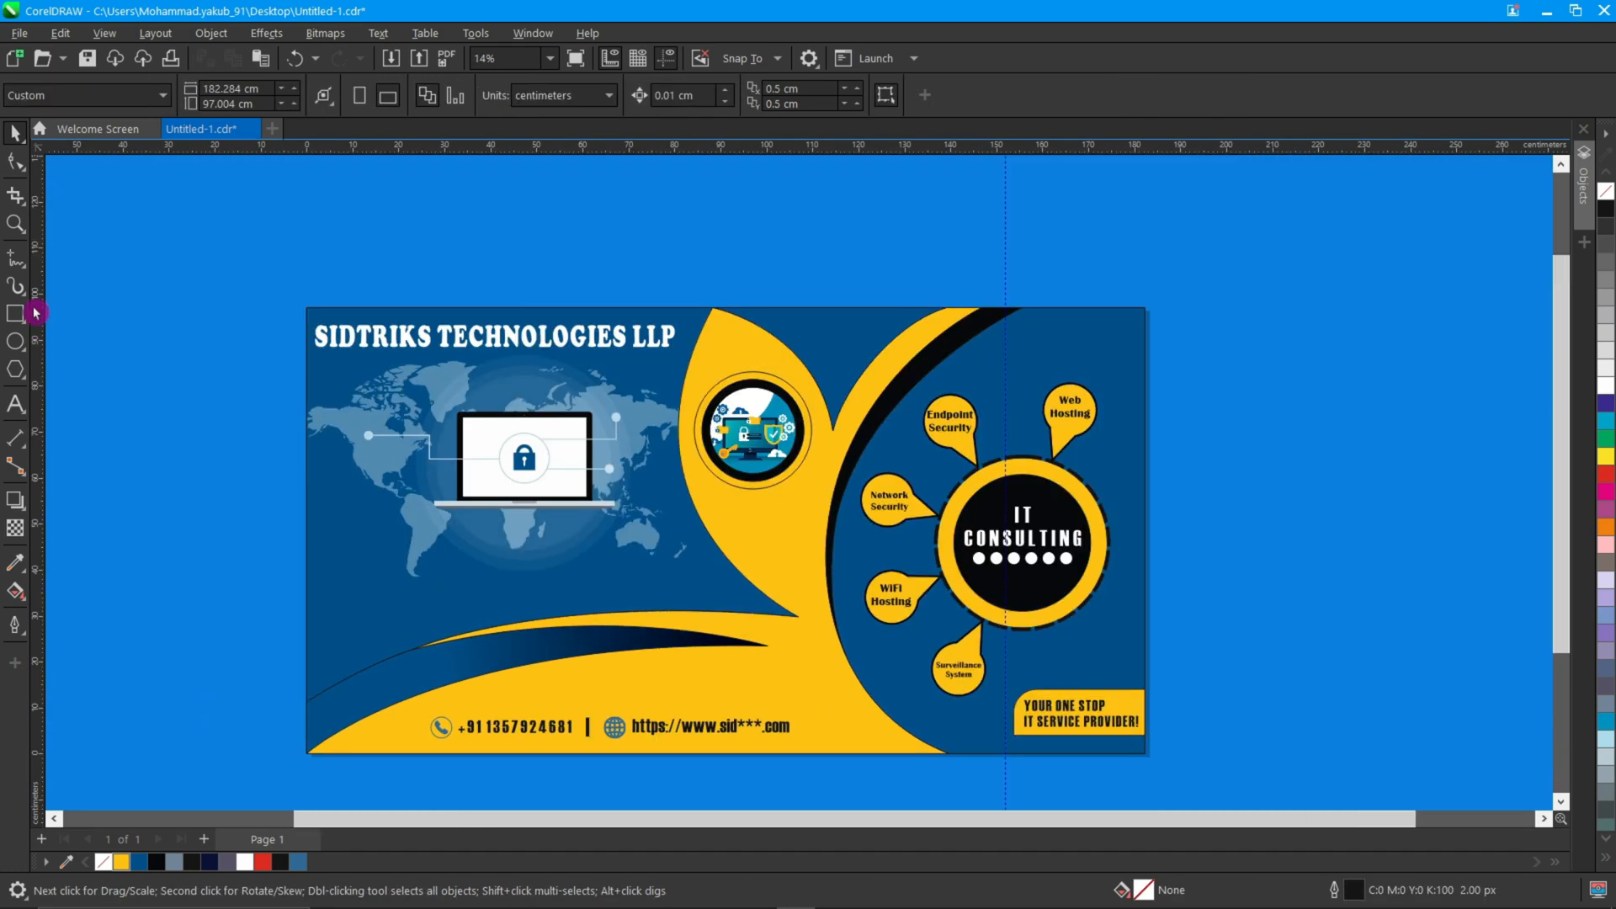
- Draw a yellow triangle about 14.7 × 12.4 cm across the page's upper-right corner and remove the outlines of the circular picture group
left_click(63, 275)
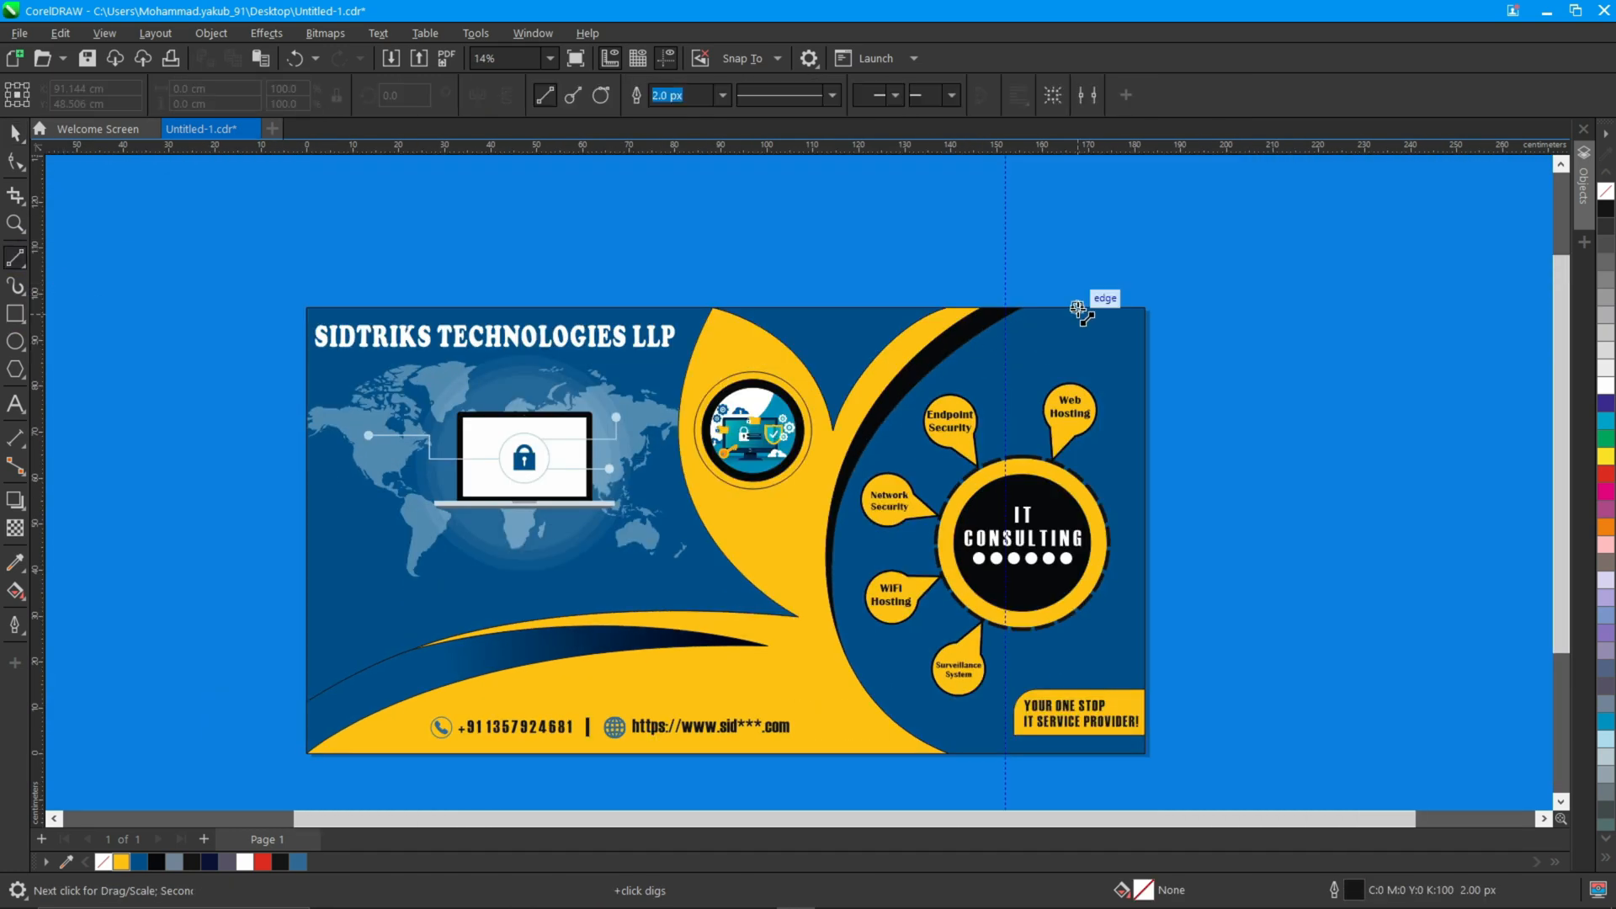
left_click_drag(1078, 309, 1147, 366)
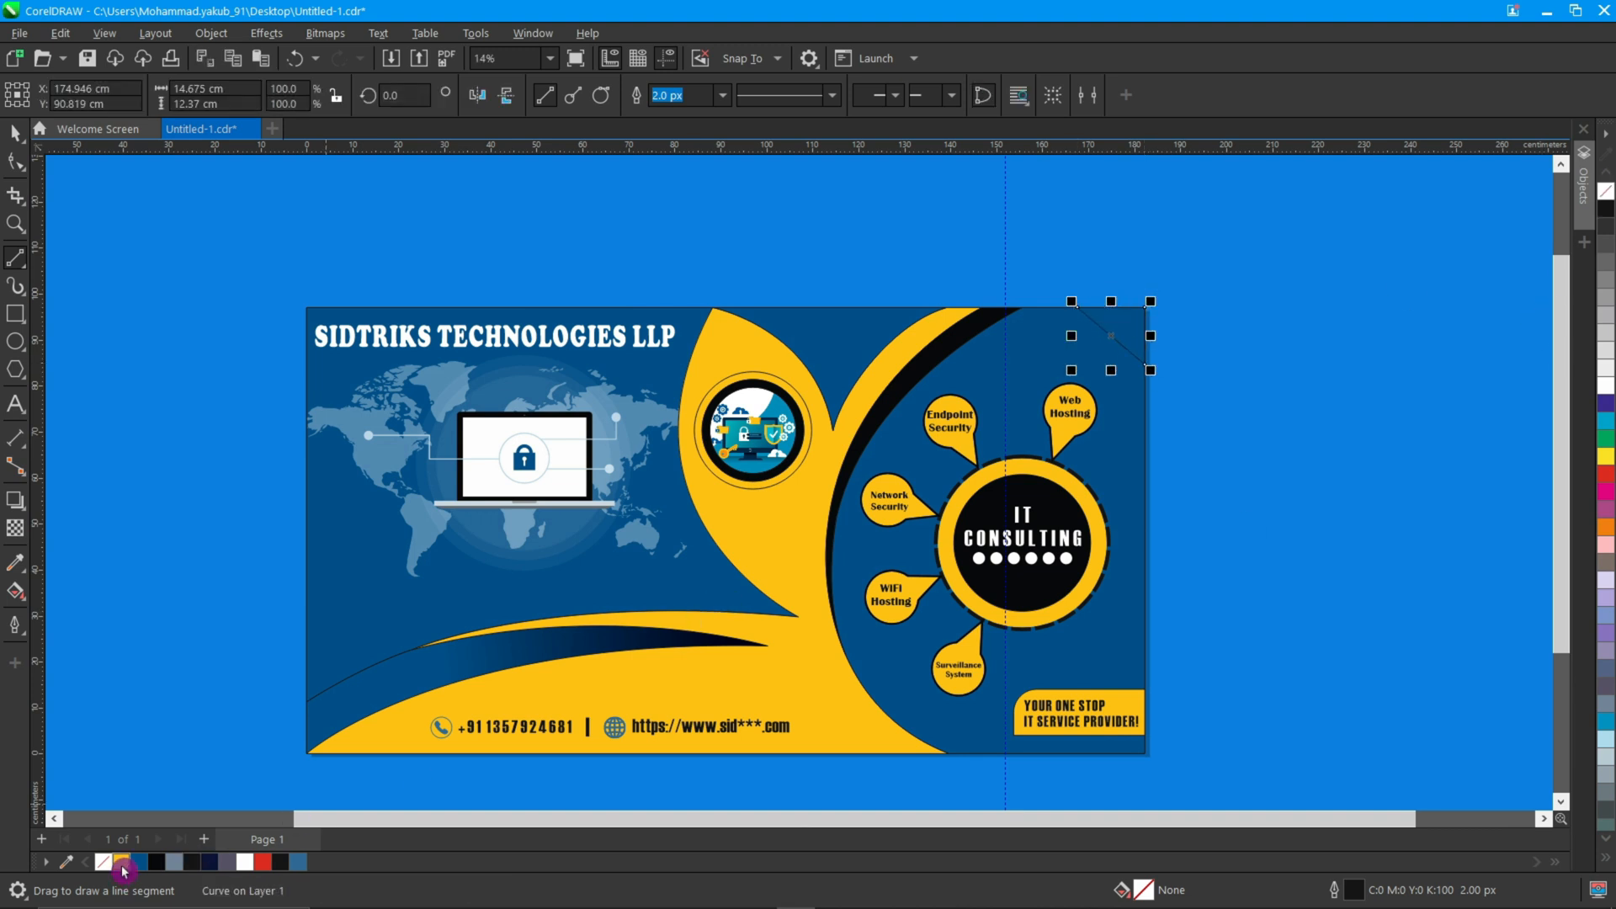
left_click(121, 862)
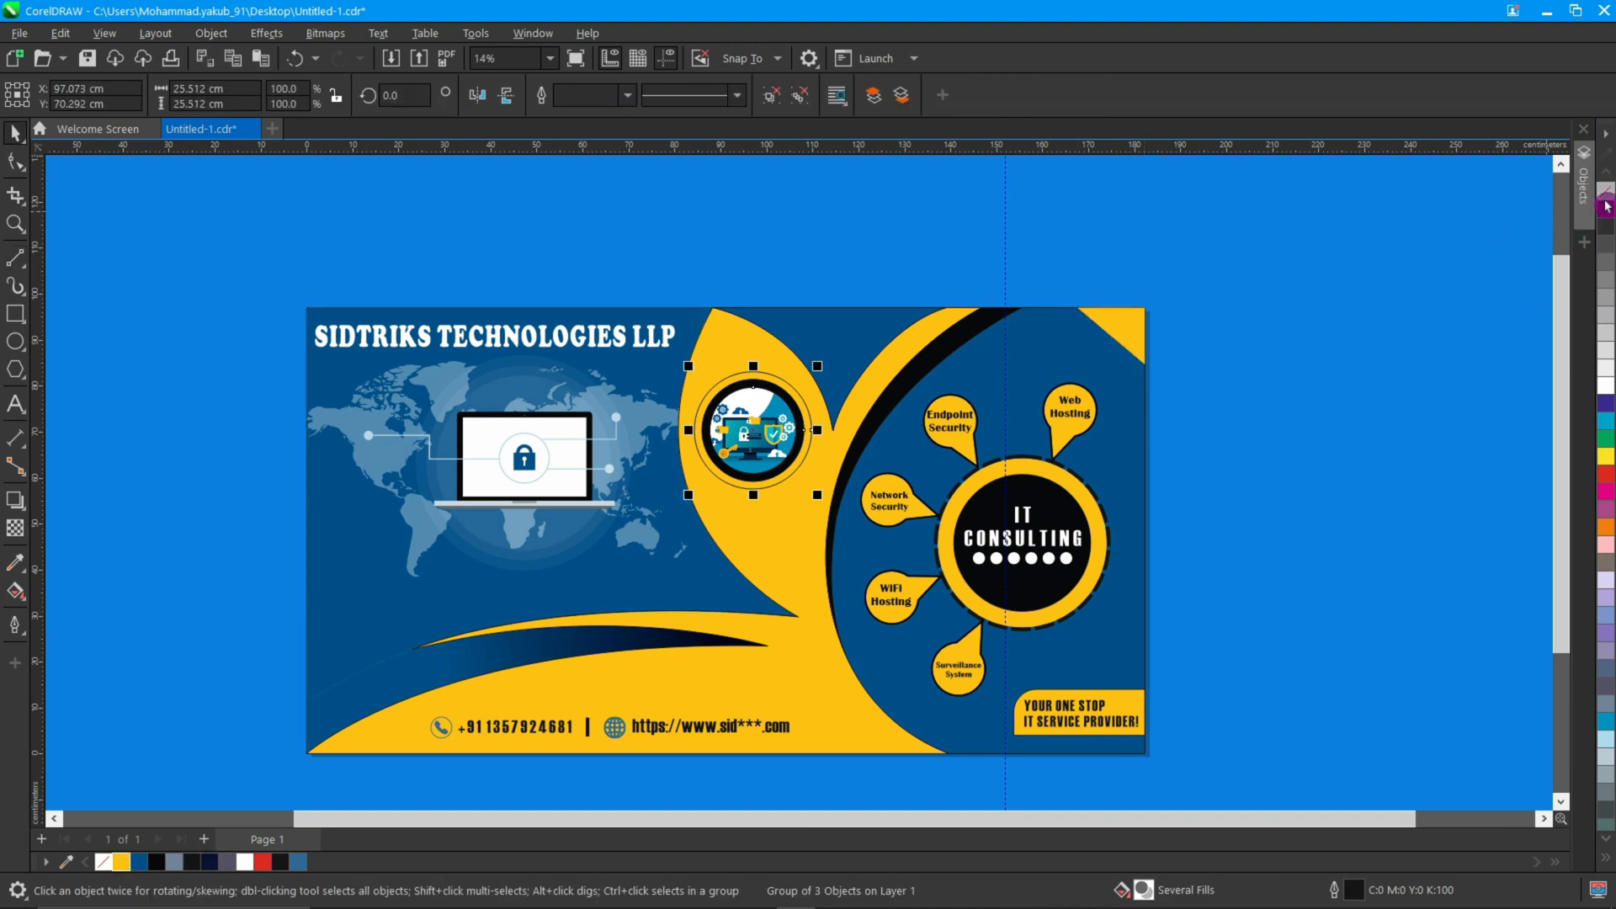
right_click(1606, 195)
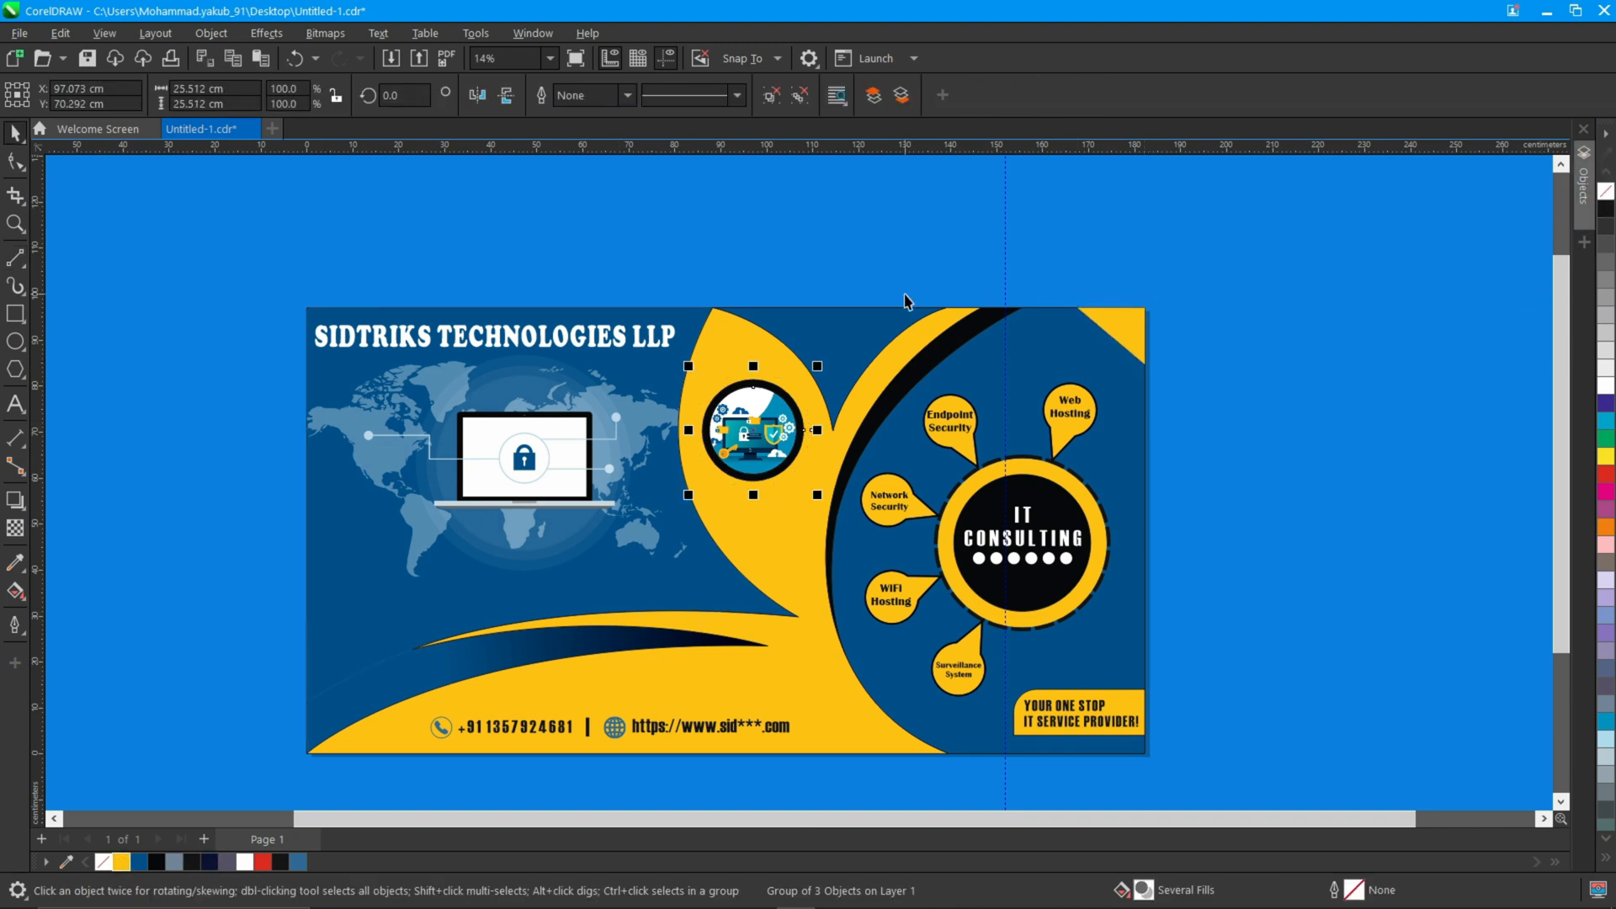
- Add a drop shadow around the circular picture group with opacity 100 and feathering 24
left_click(16, 505)
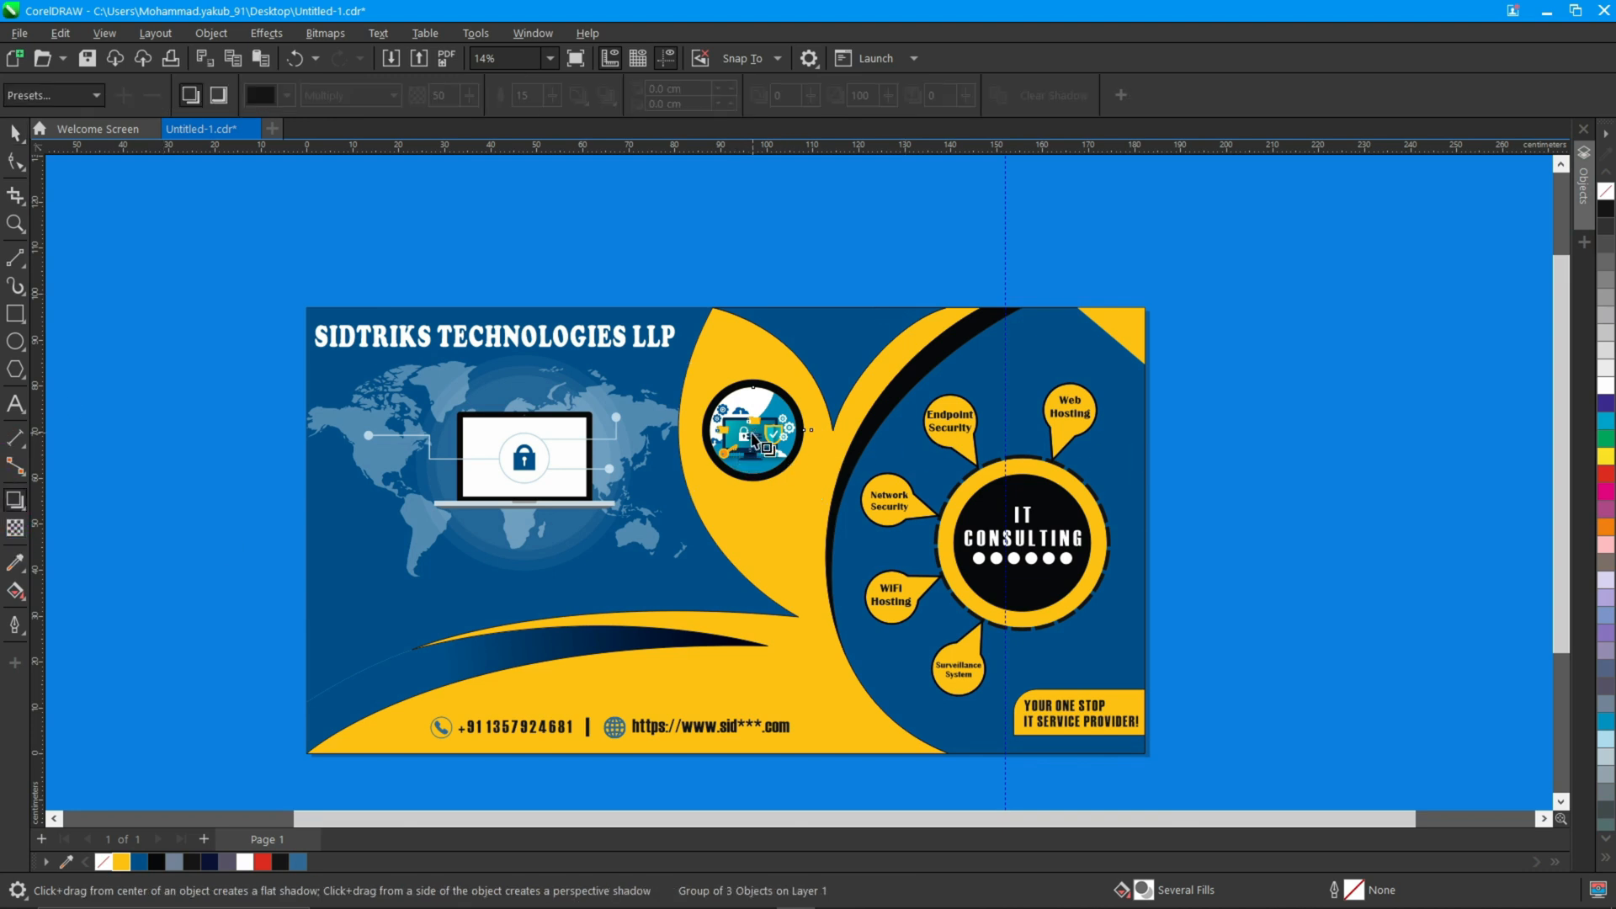
left_click_drag(753, 438, 751, 433)
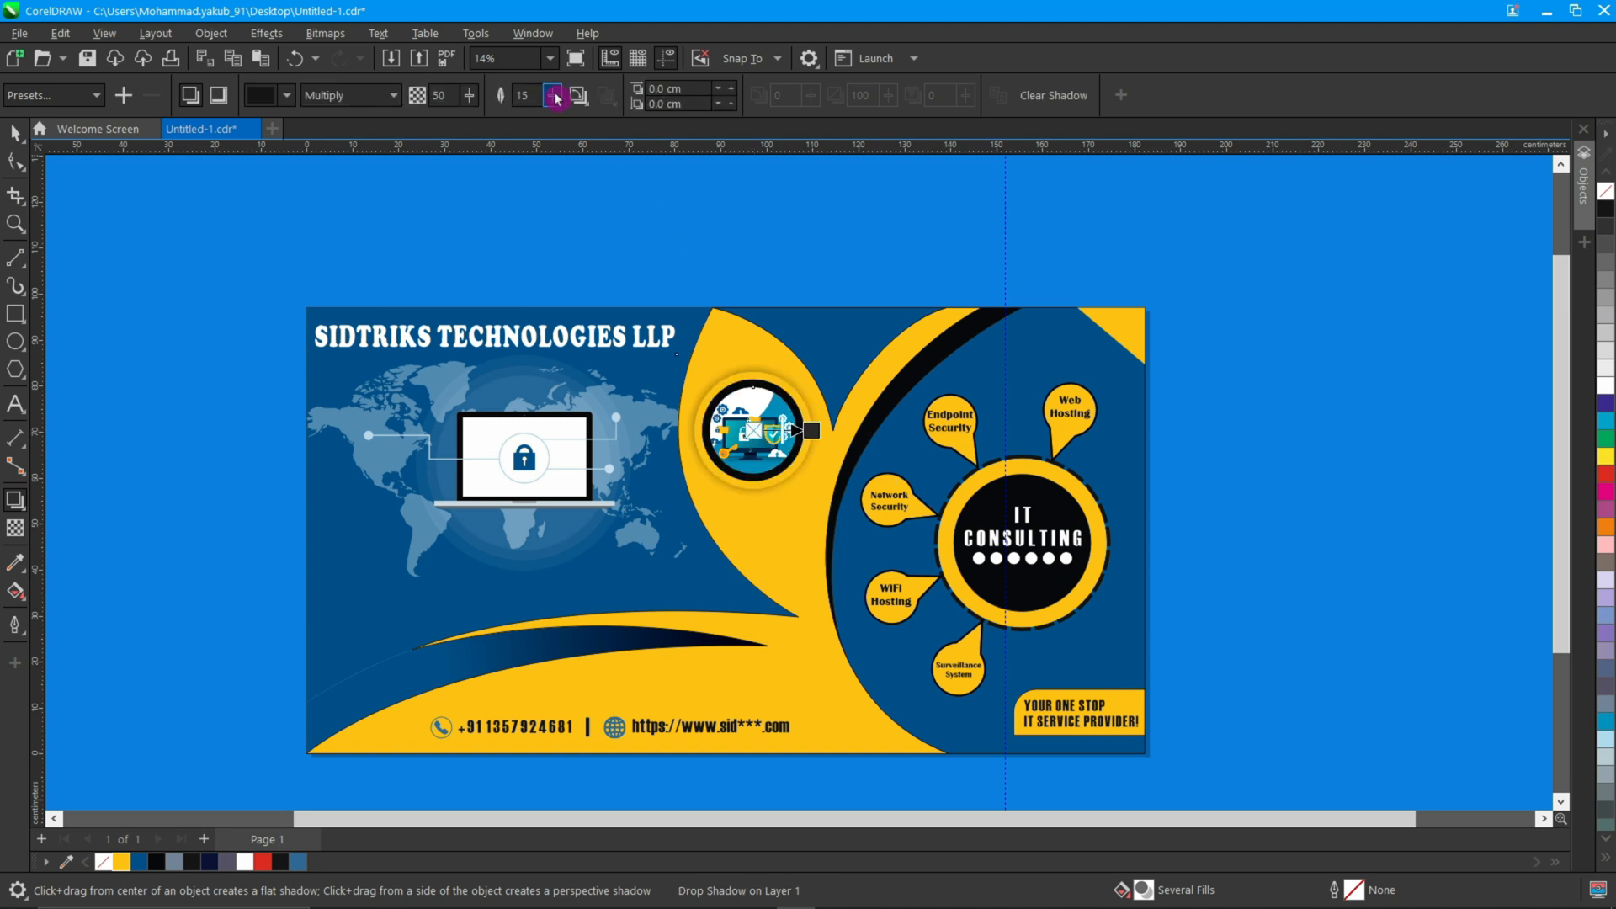
left_click_drag(469, 98, 557, 107)
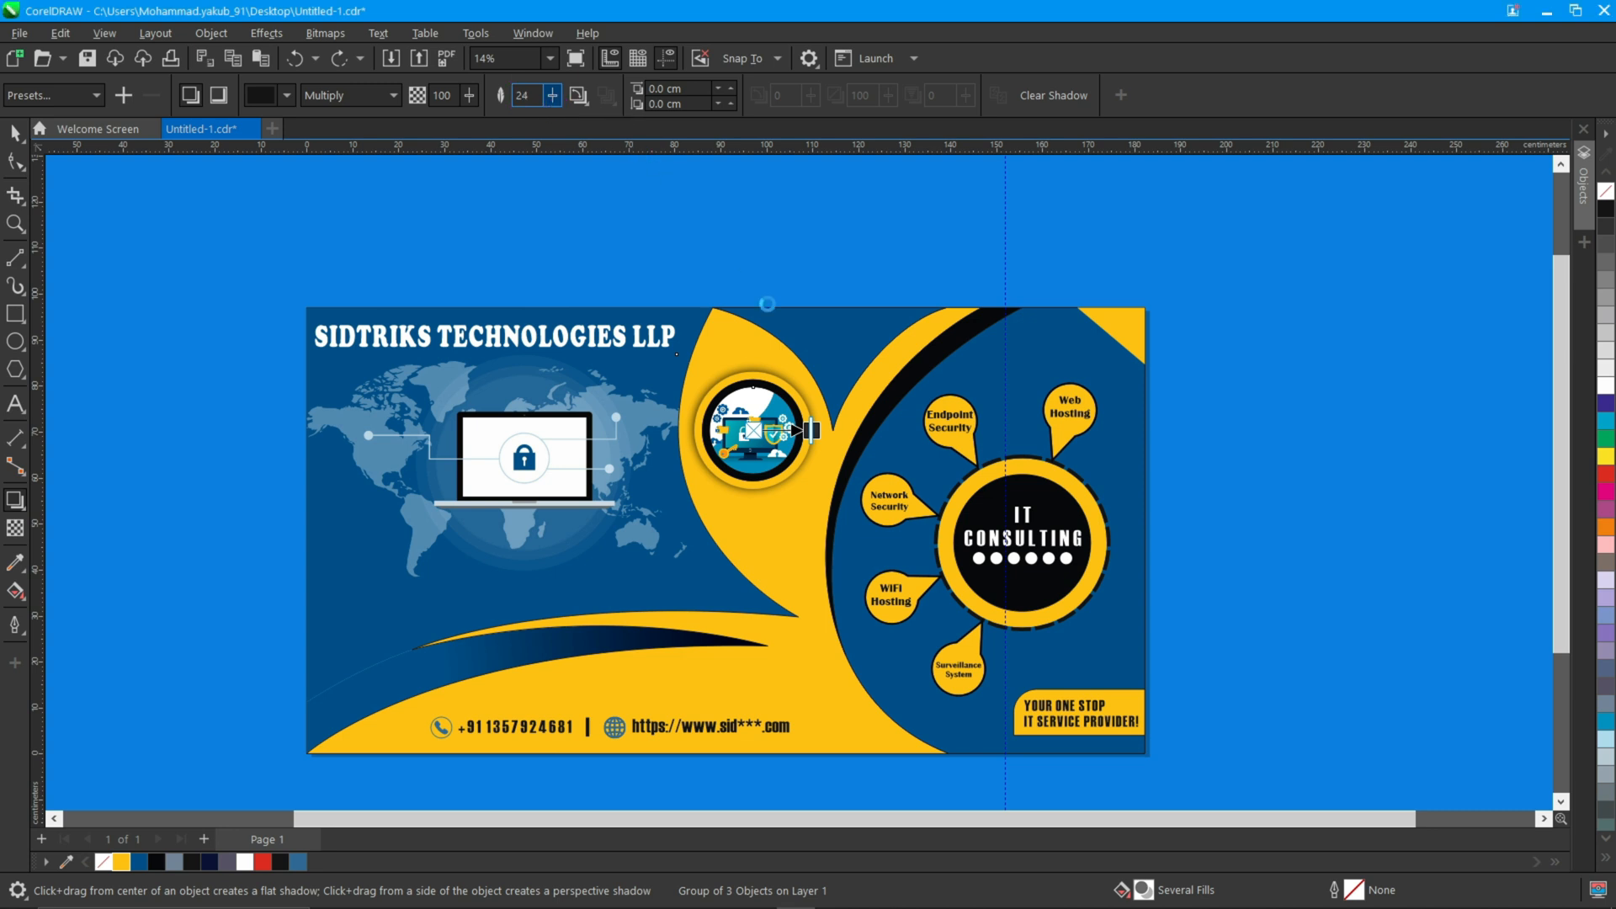
- Add a drop shadow to the large yellow curved shape, cast upward from its bottom edge with opacity 100
left_click(859, 740)
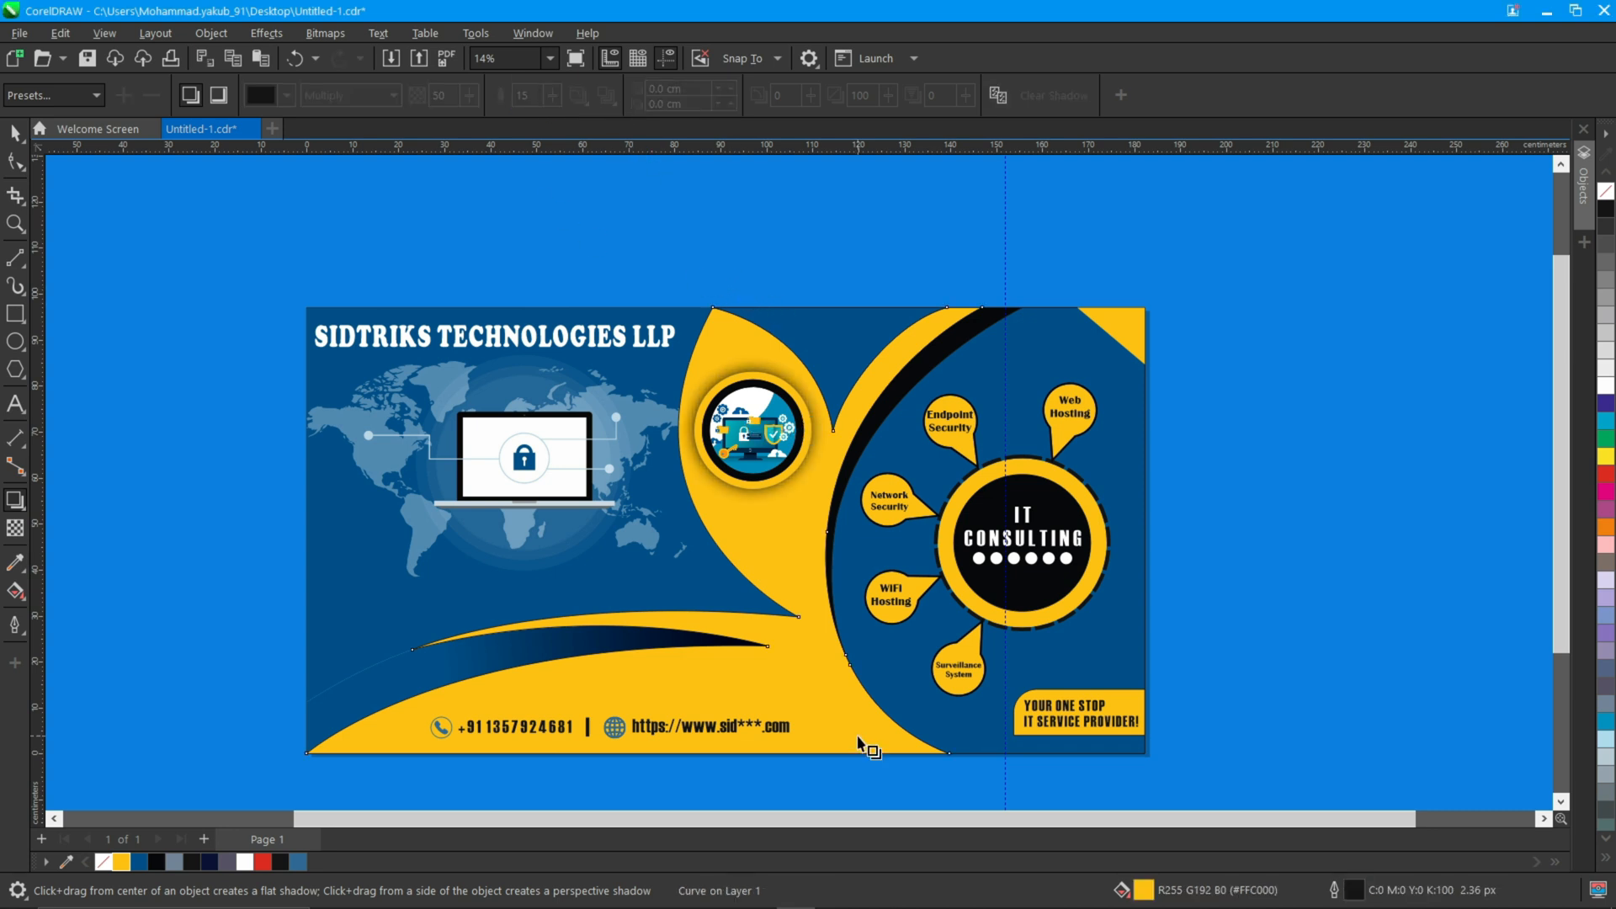
left_click_drag(645, 754, 645, 308)
left_click_drag(469, 95, 621, 126)
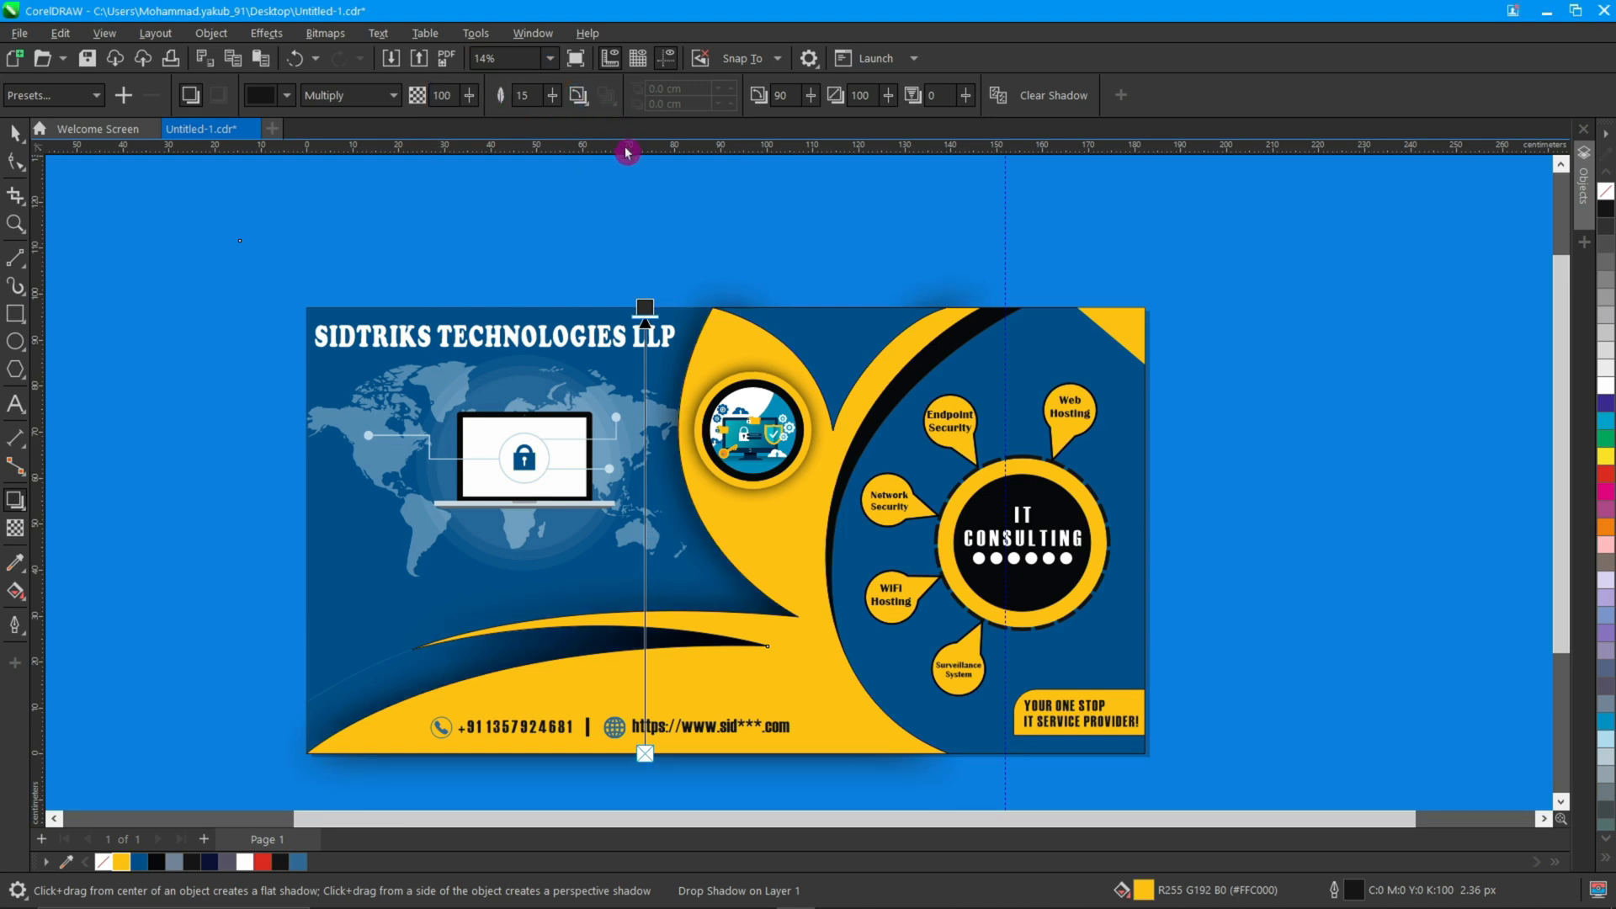
left_click(628, 152)
key("space")
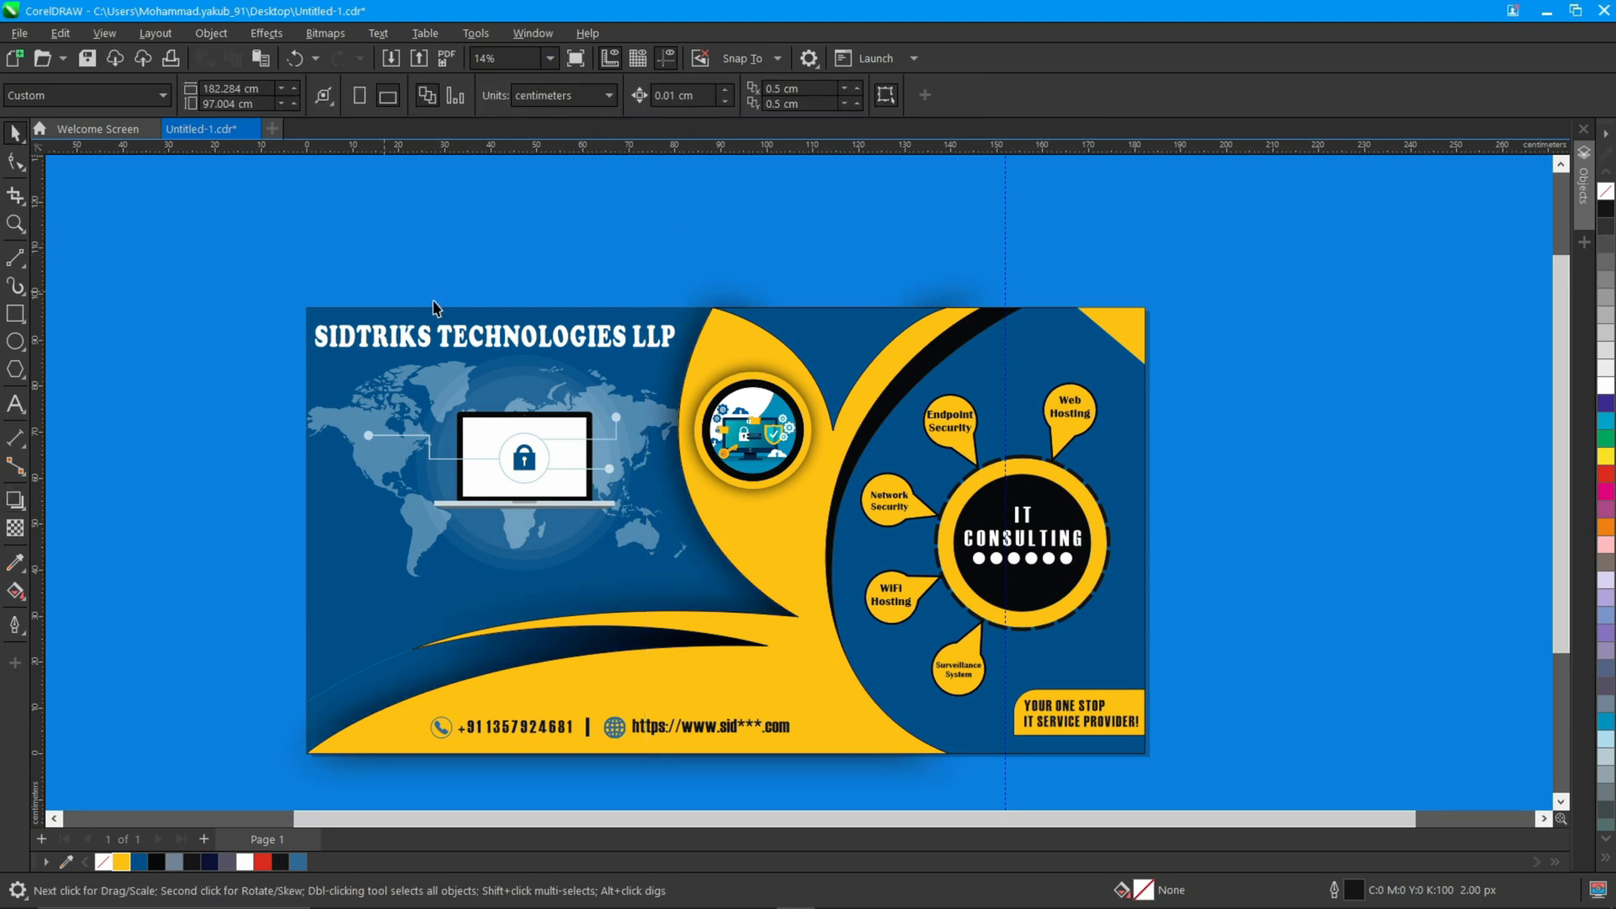
- Move the blue curve between the two yellow petals down in the object order to directly above the PowerClip curve
left_click(1584, 181)
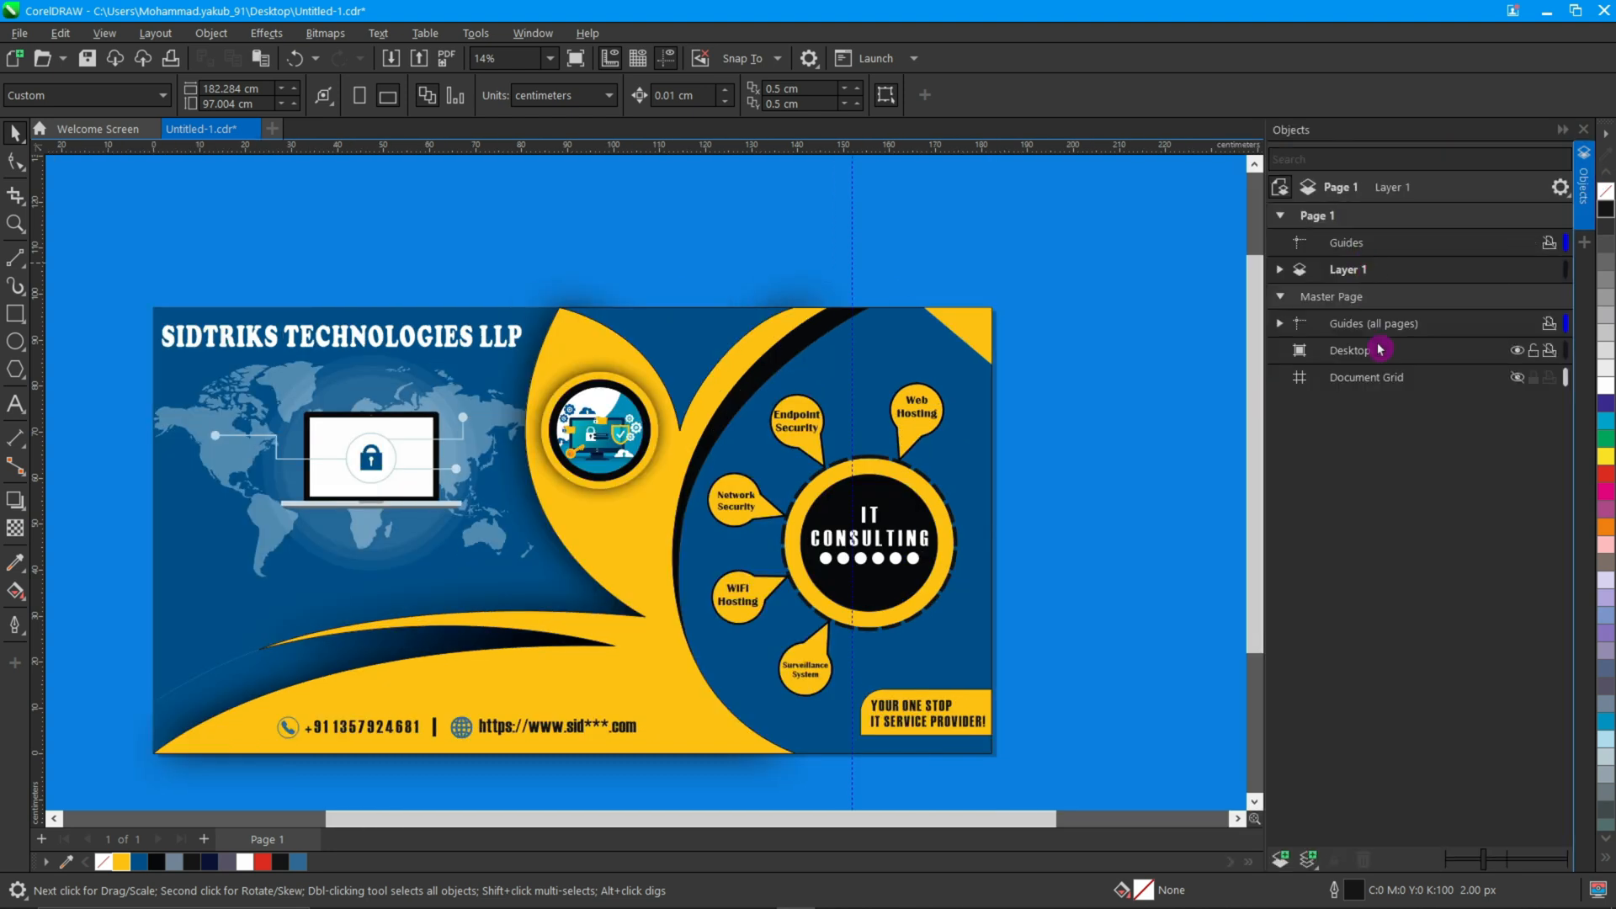
left_click(1278, 272)
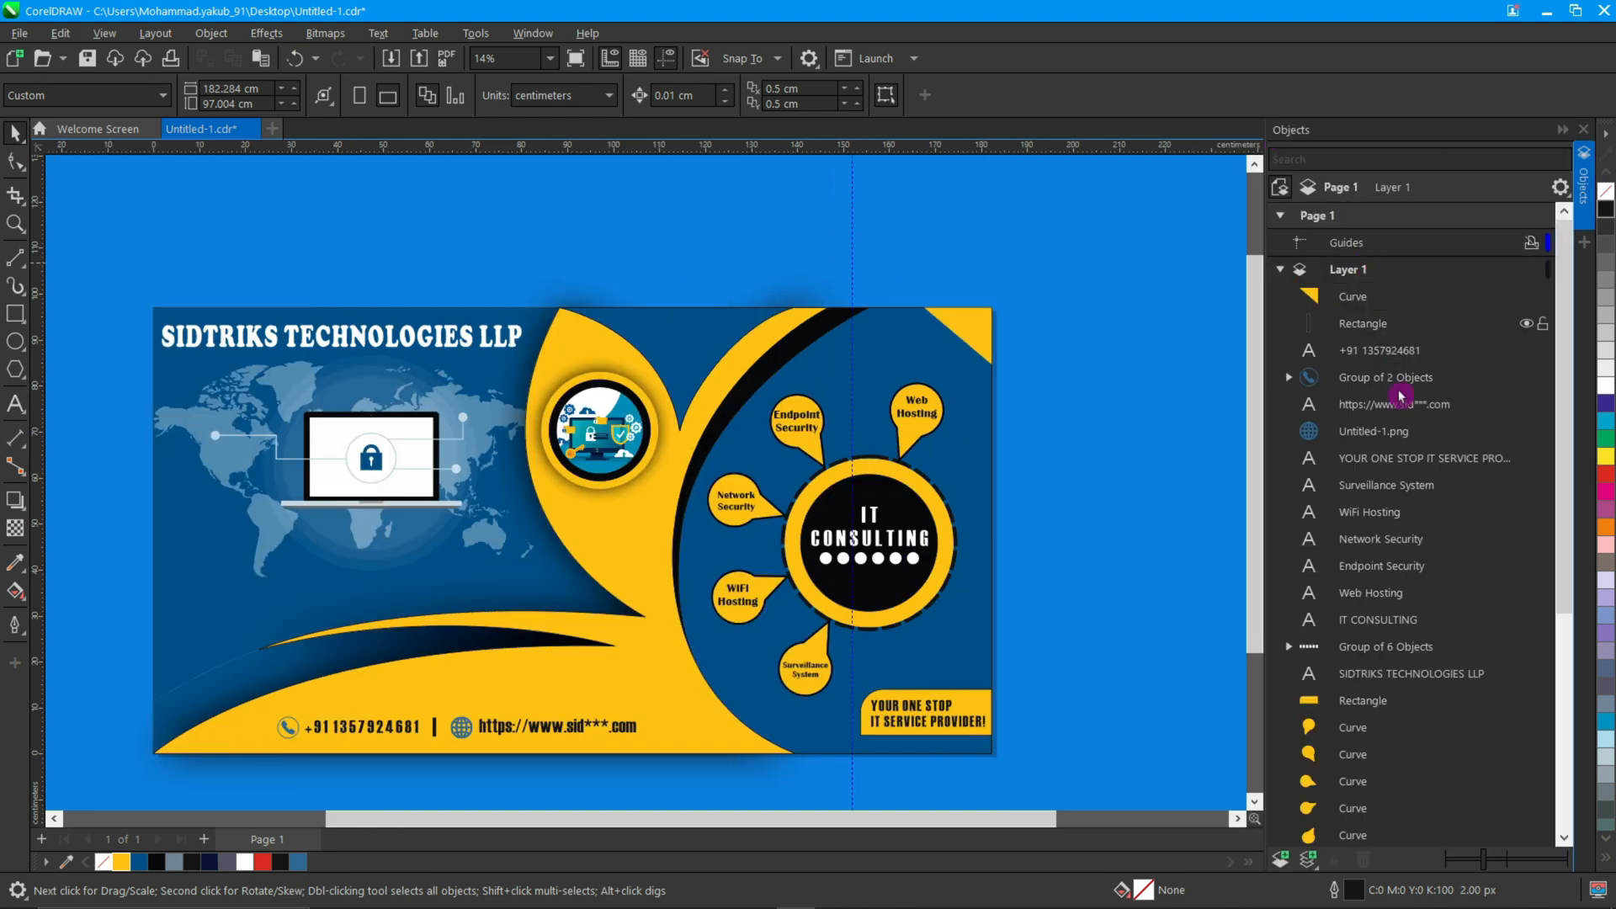
scroll(1402, 621, "down", 3)
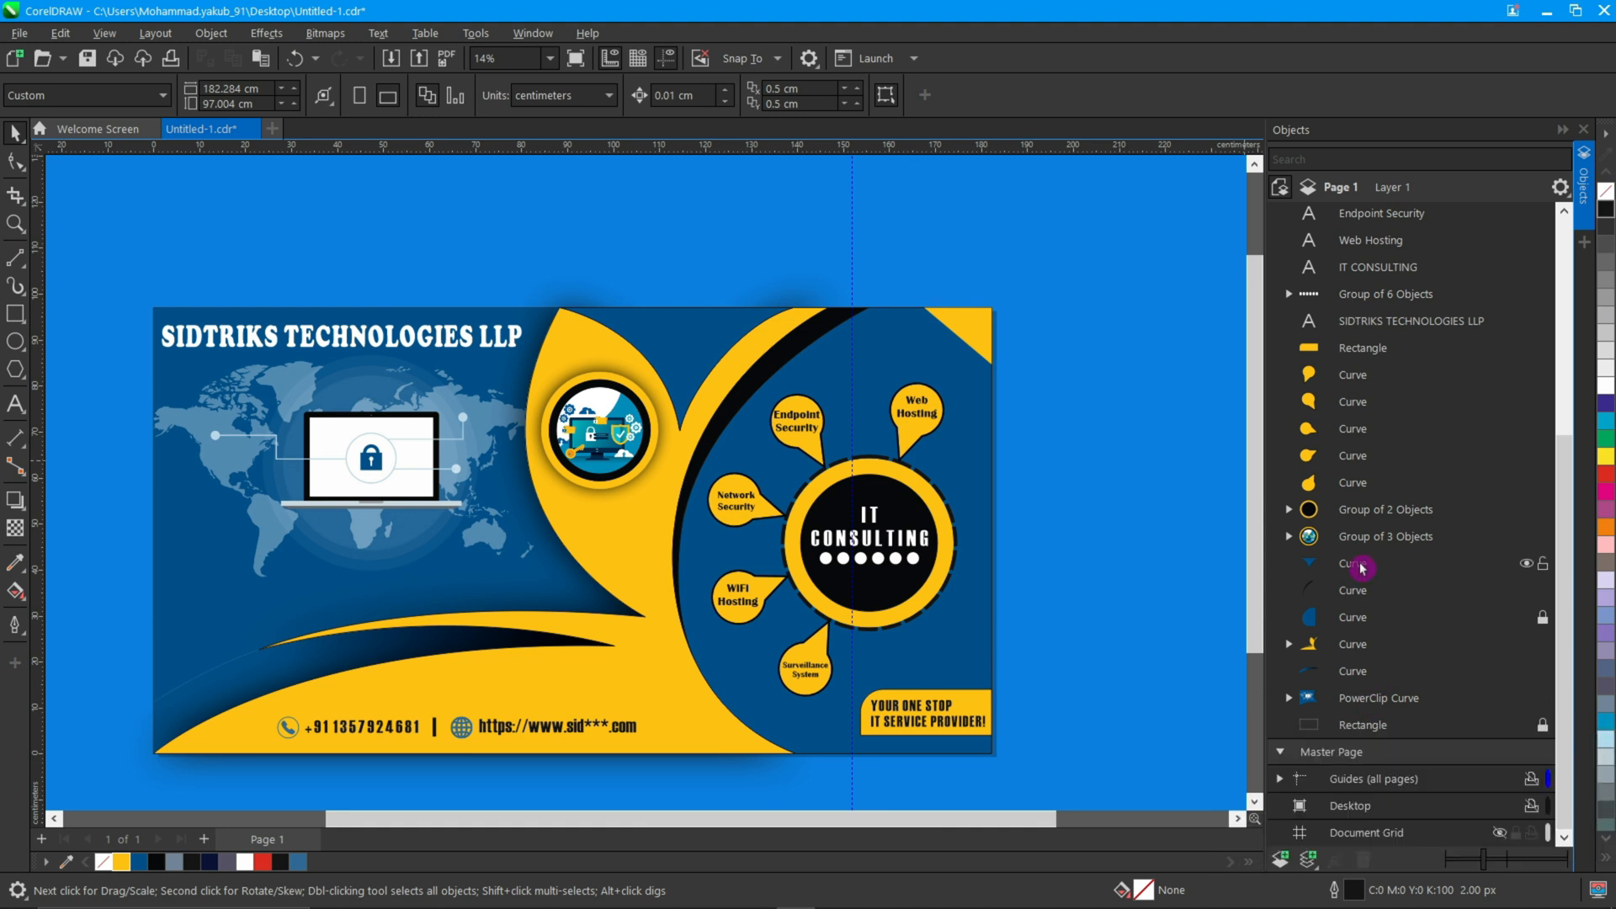
left_click_drag(1361, 565, 1371, 681)
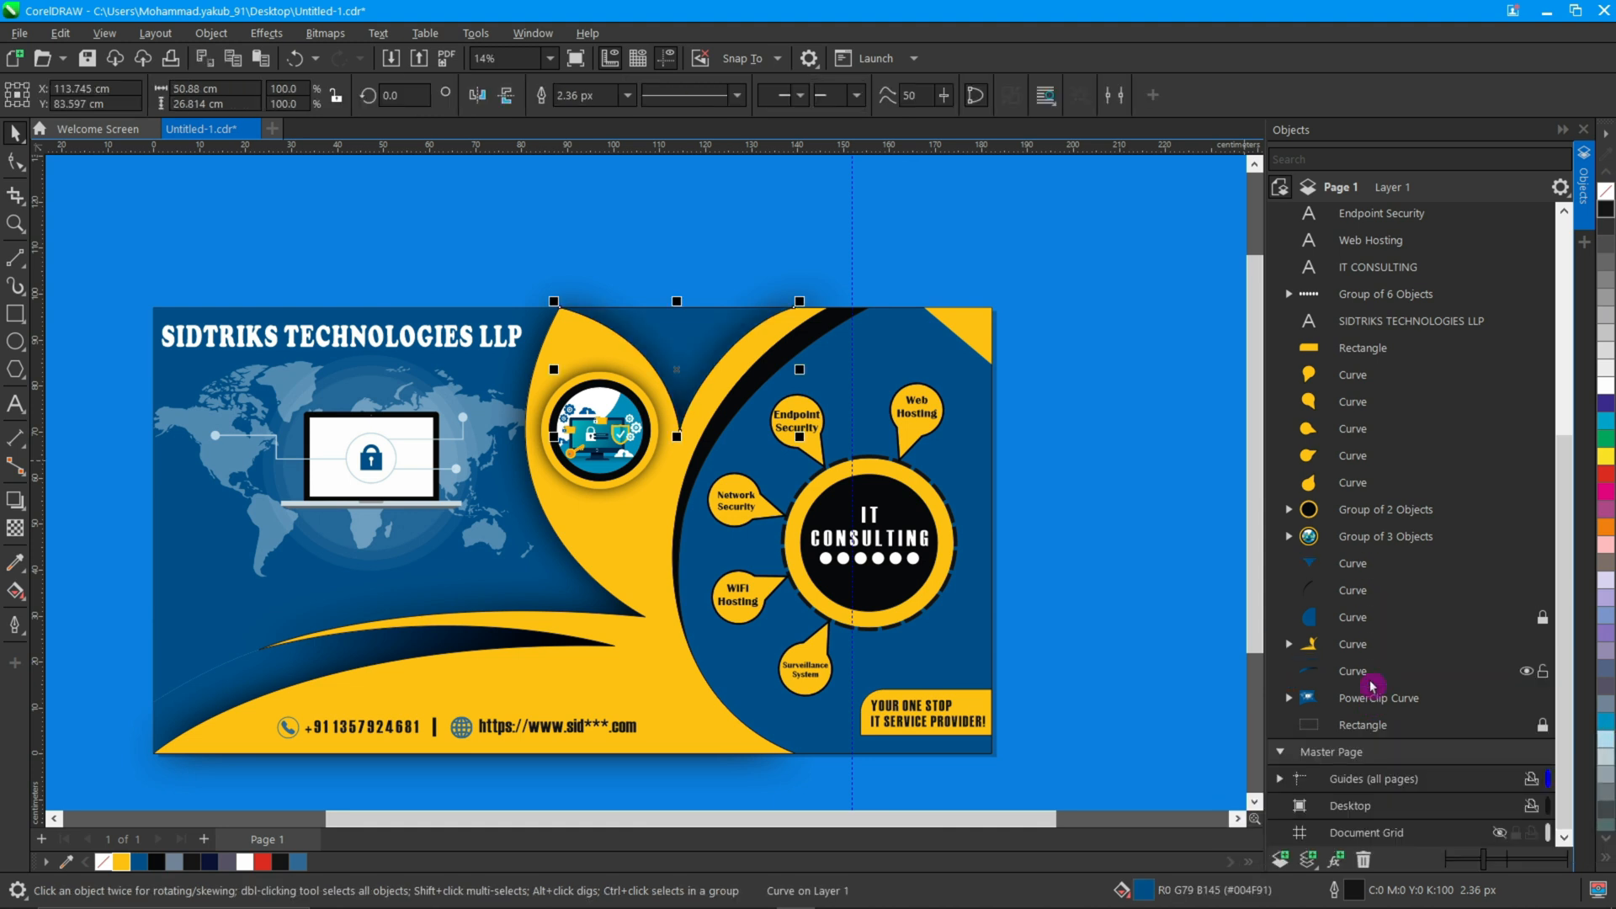
- Add a drop shadow to the black crescent, cast downward from its top edge with opacity 100 and feathering 37
left_click(1352, 589)
left_click(1389, 564)
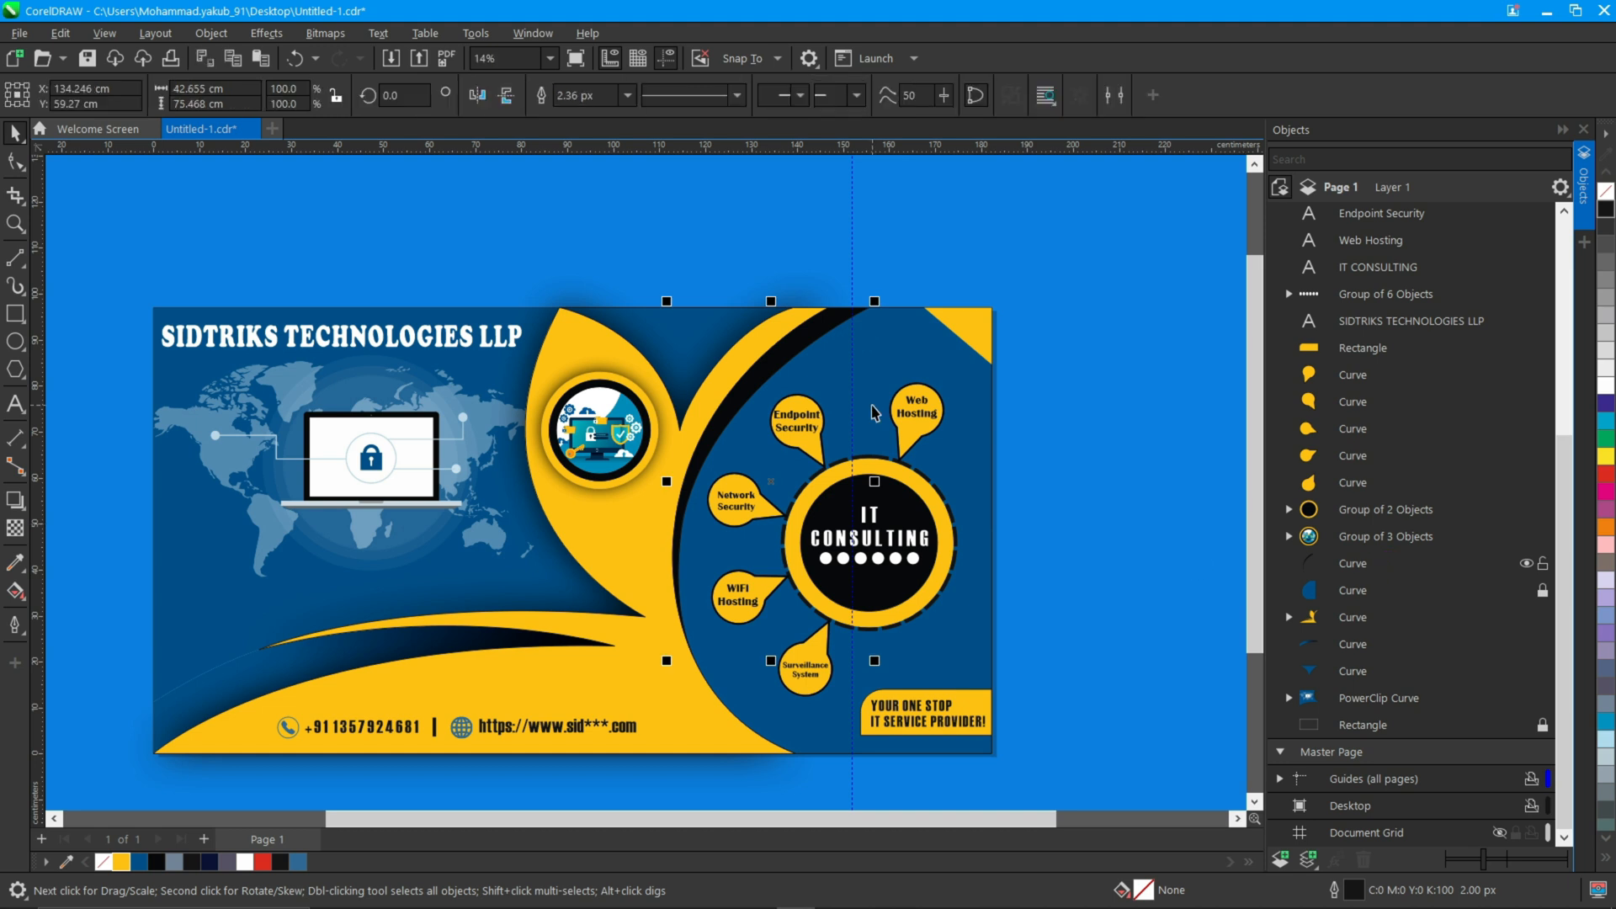
left_click(15, 500)
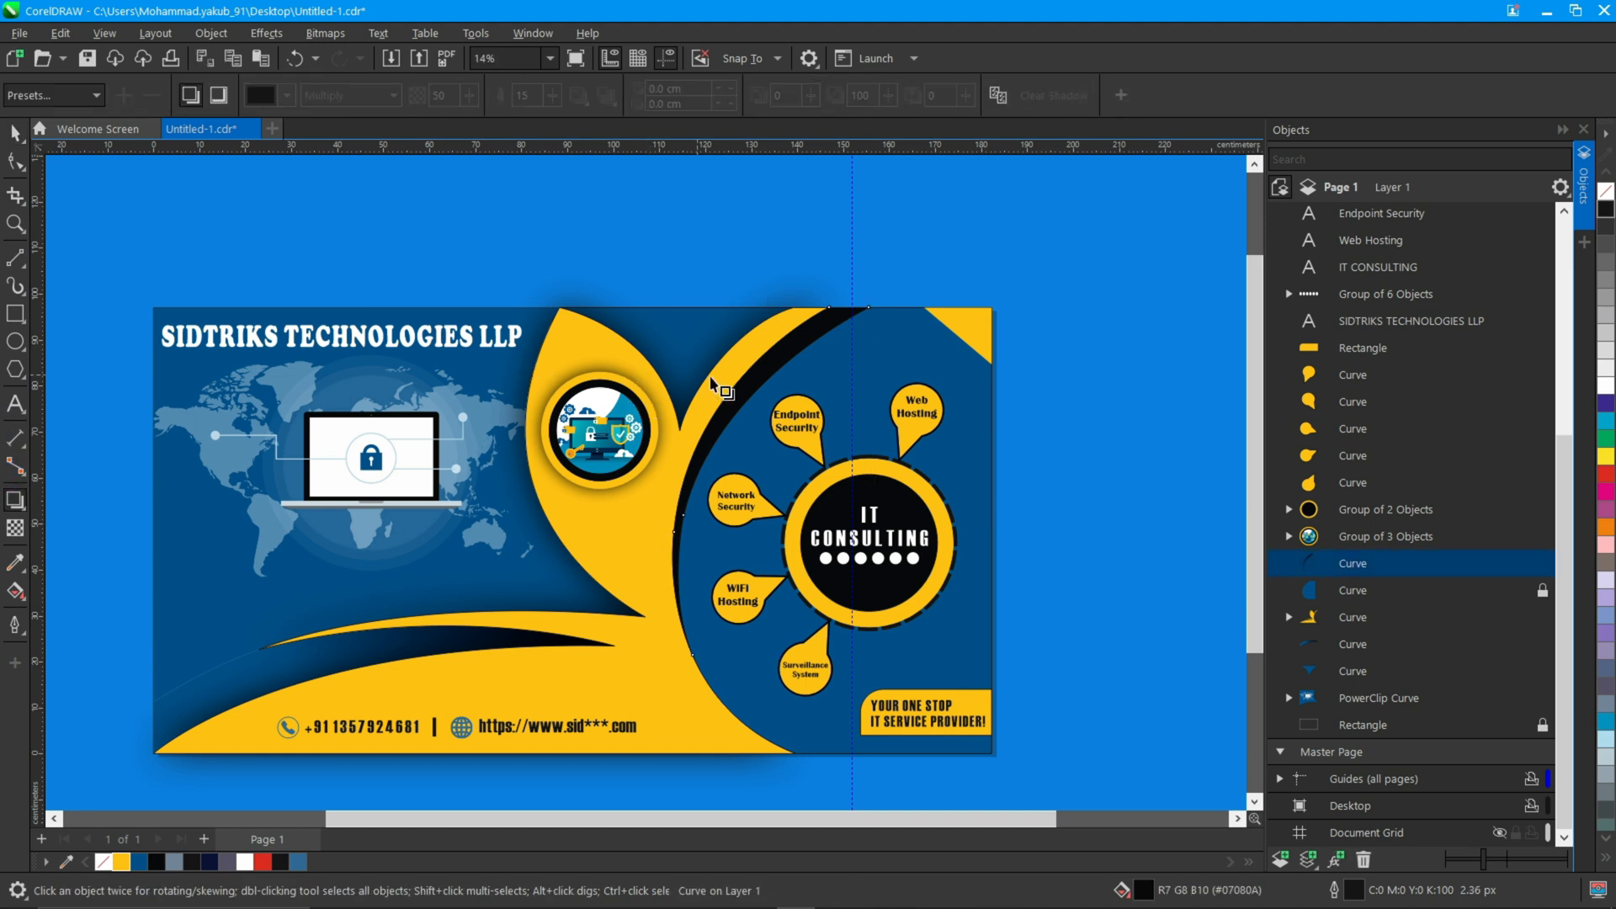
left_click_drag(774, 528, 772, 659)
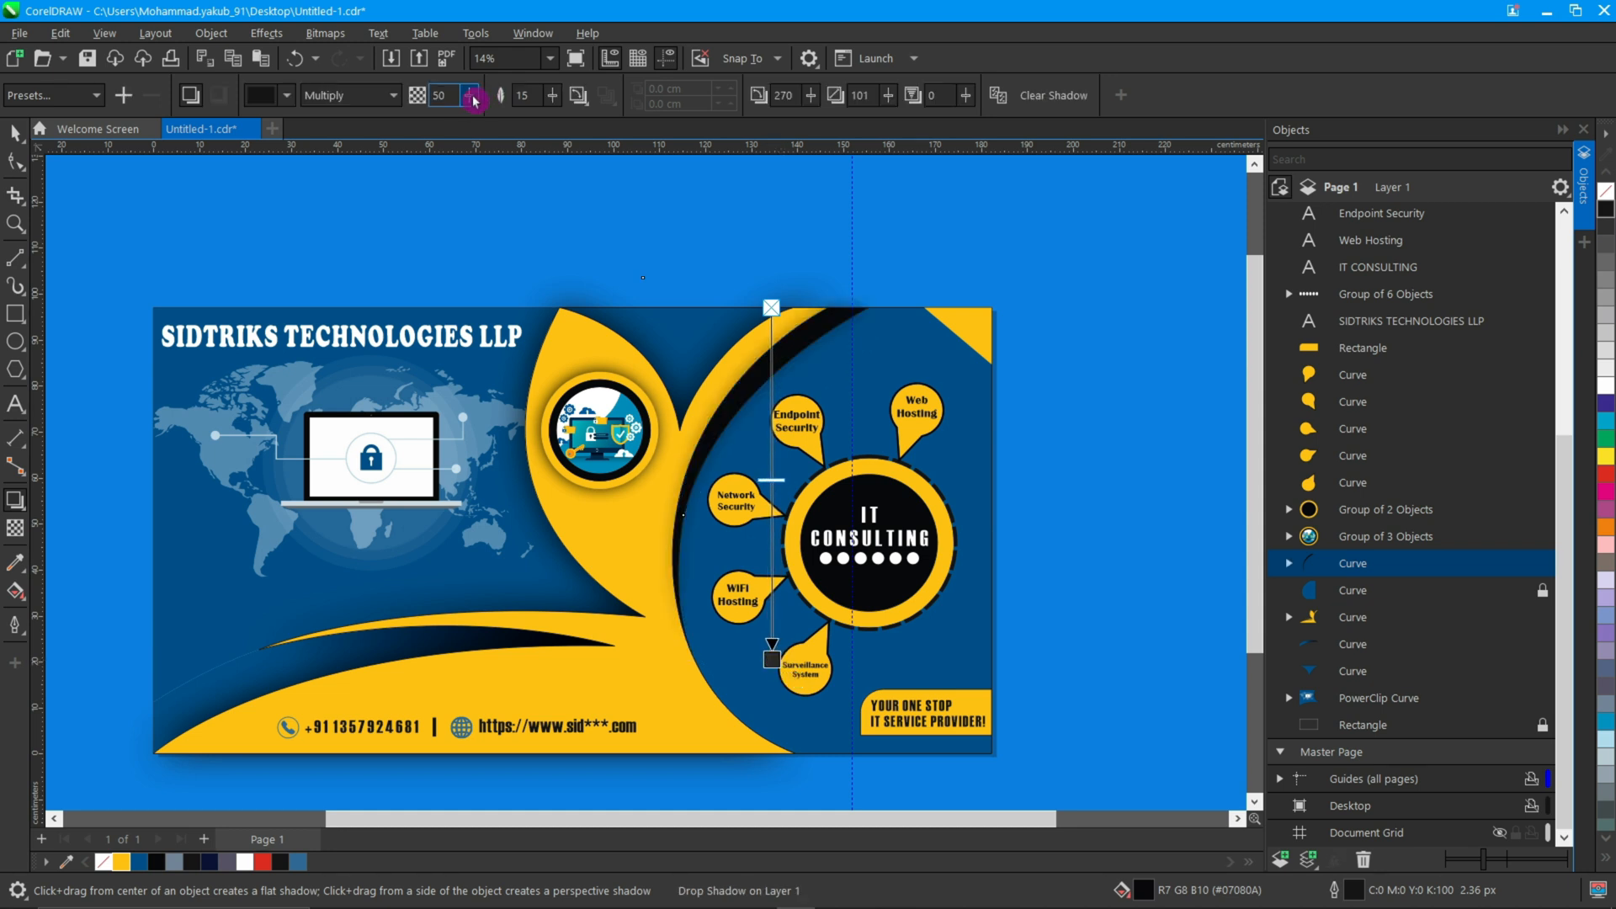
left_click_drag(474, 100, 670, 167)
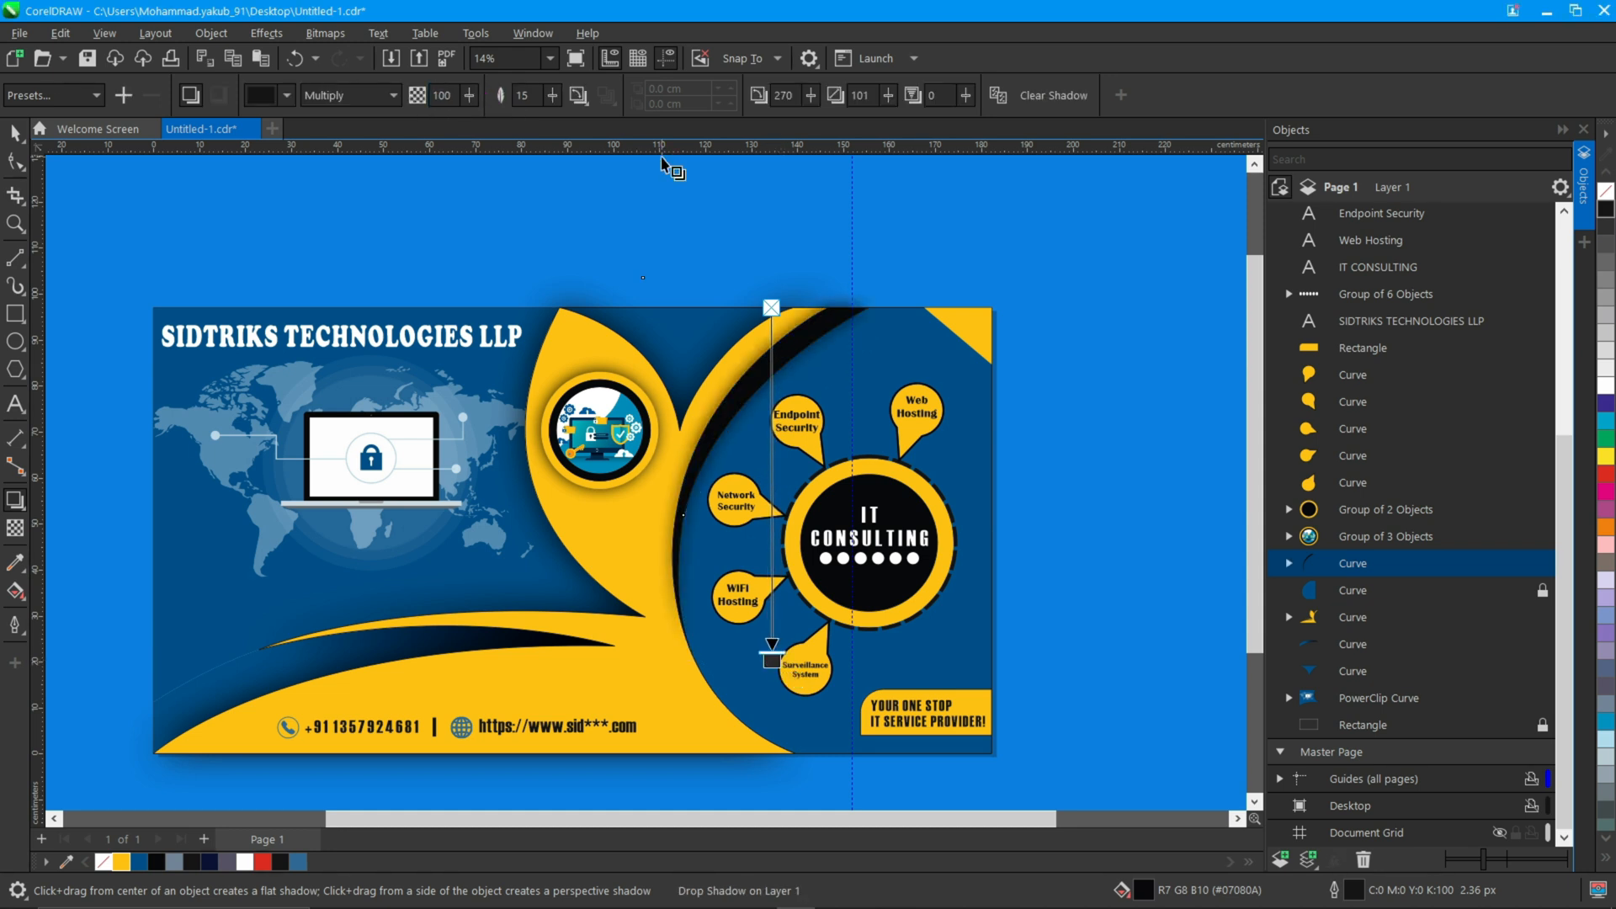
left_click(557, 99)
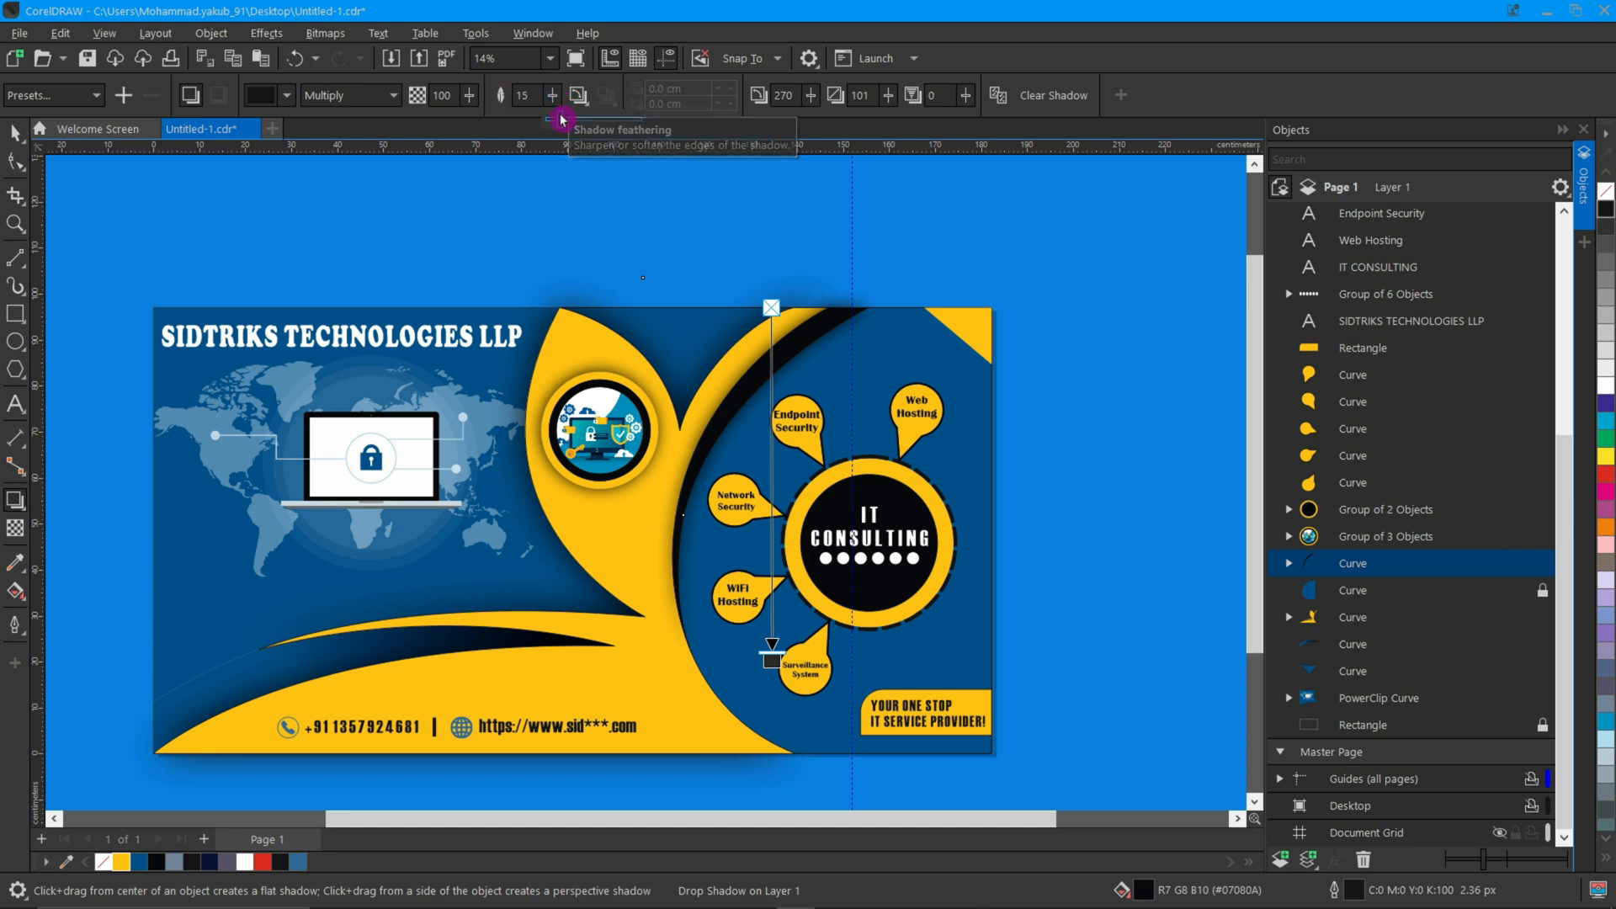
left_click_drag(584, 131, 583, 128)
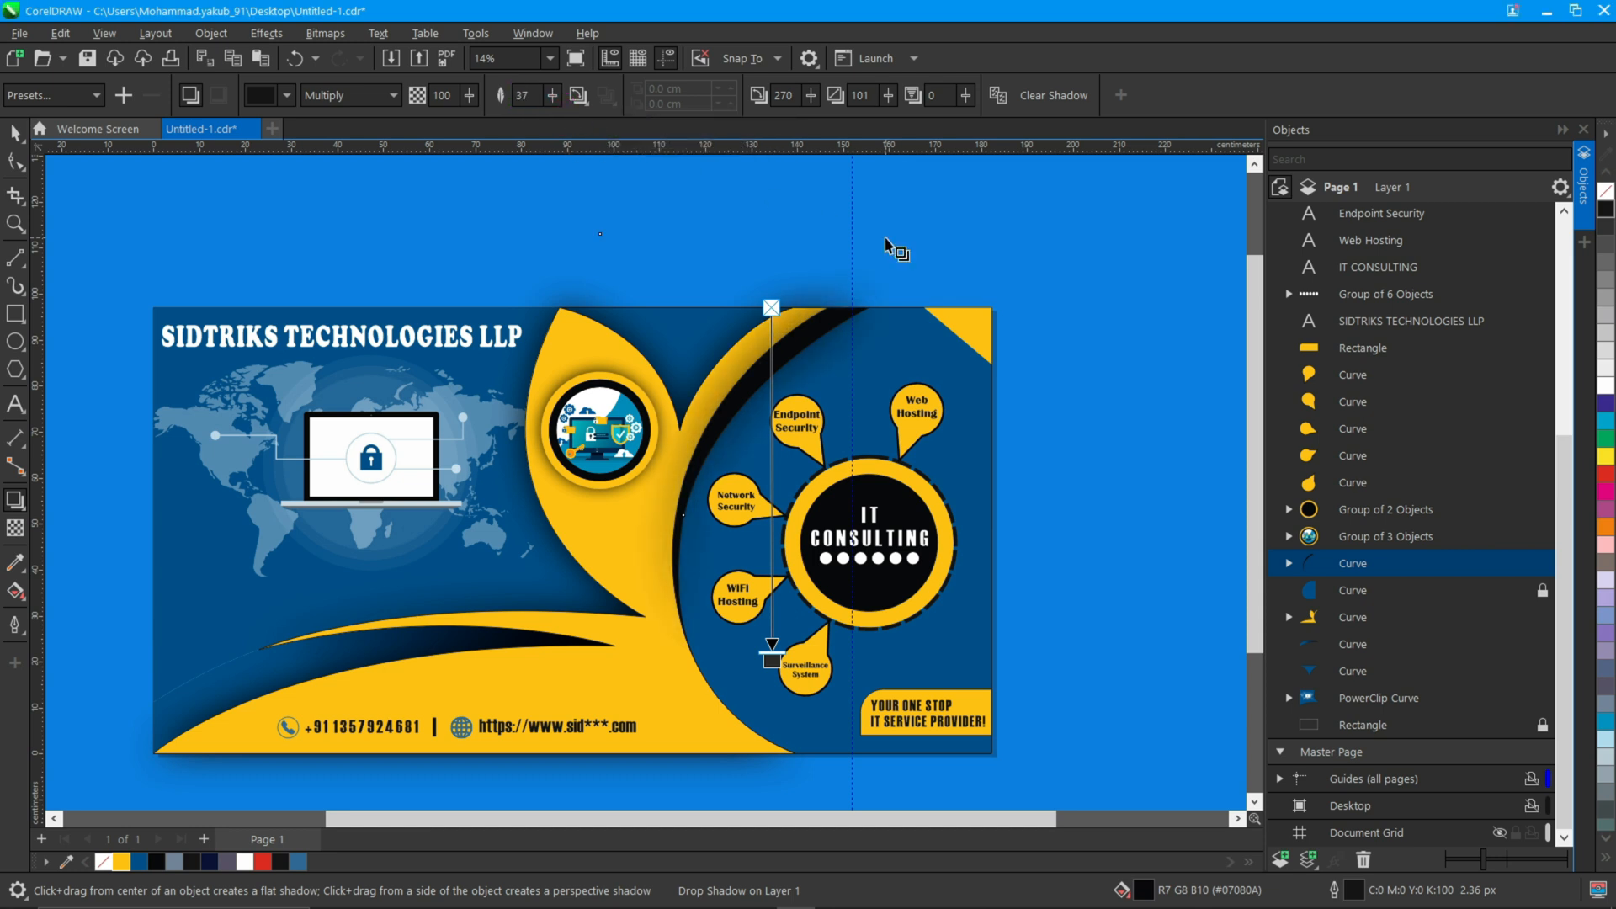
- Add a drop shadow to the yellow corner triangle, cast downward with opacity 100 and feathering increased beyond 49
left_click(972, 326)
left_click_drag(958, 309, 958, 366)
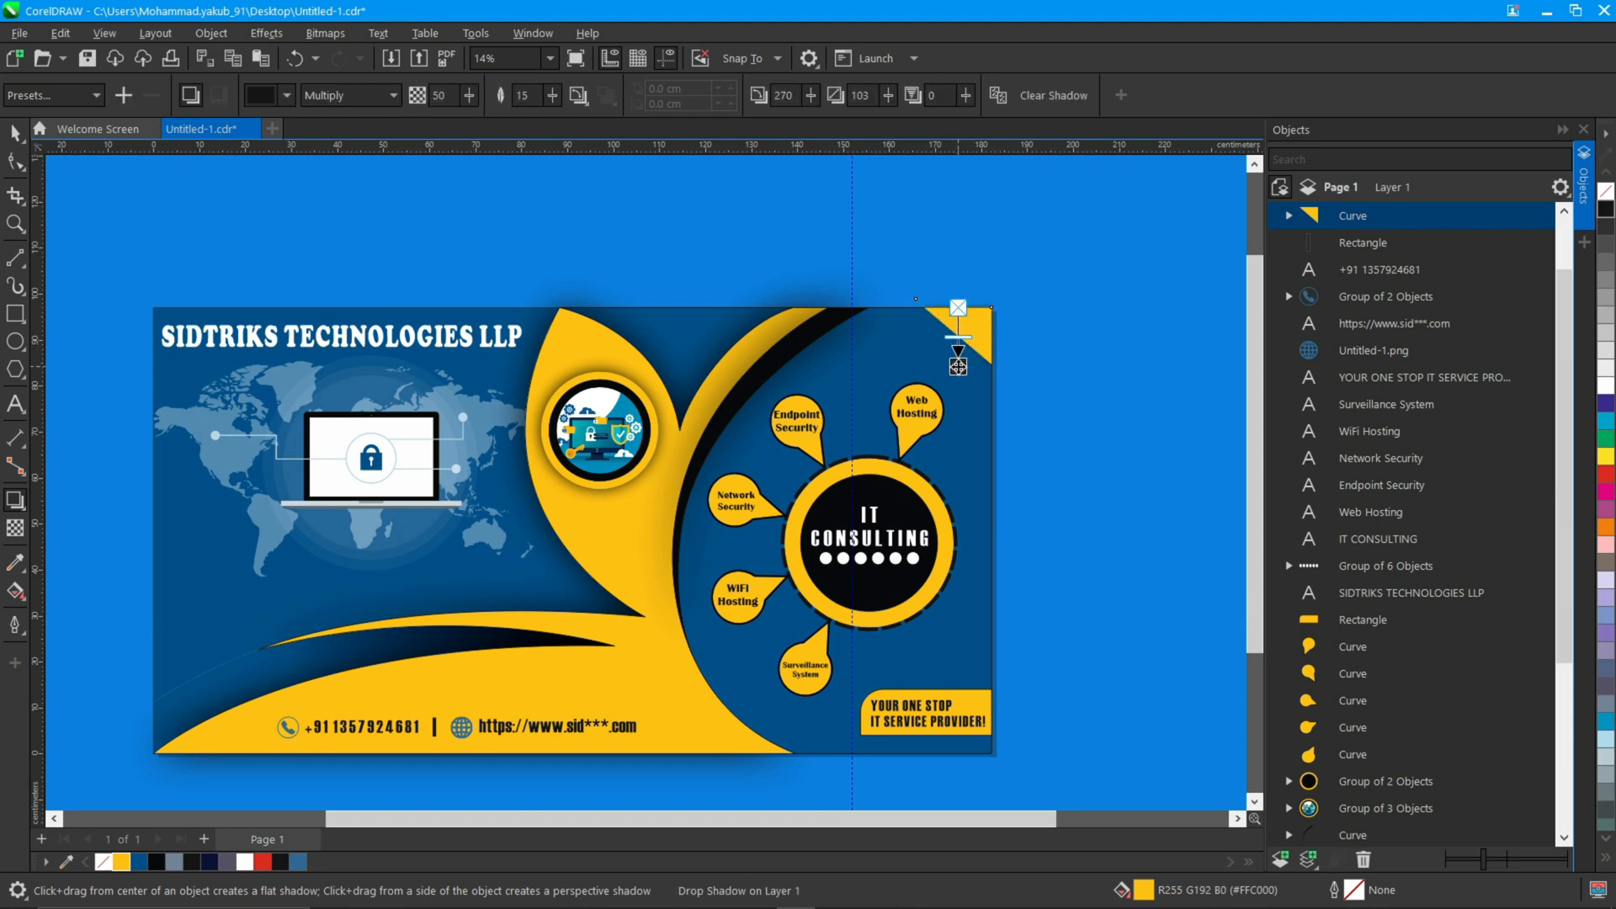
left_click_drag(470, 98, 614, 146)
left_click(552, 95)
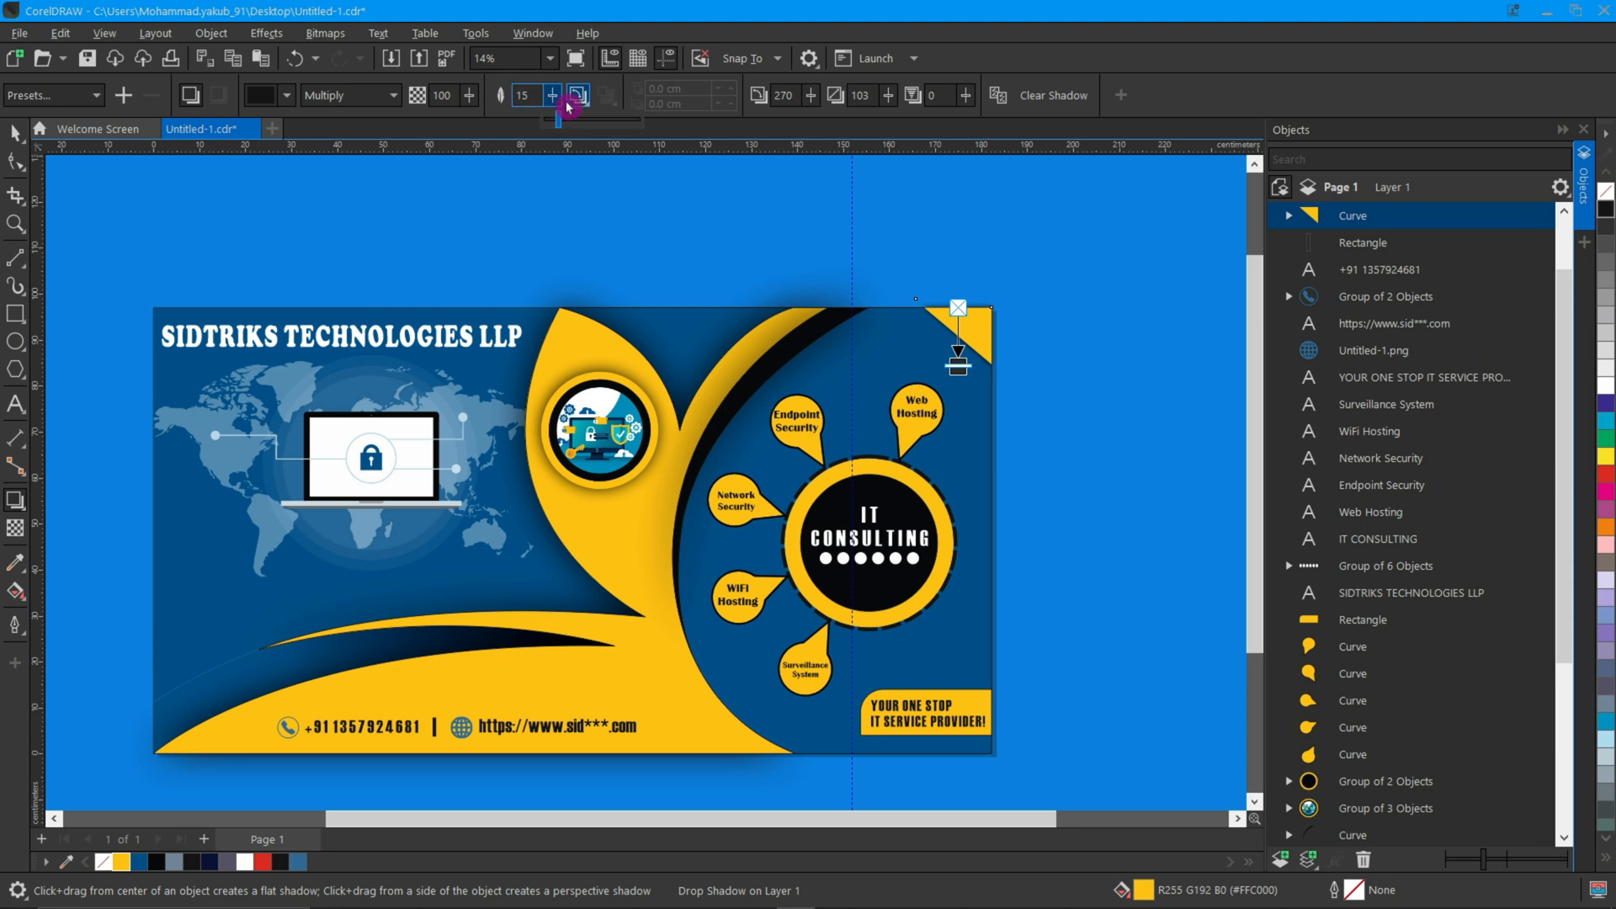
left_click_drag(558, 118, 594, 118)
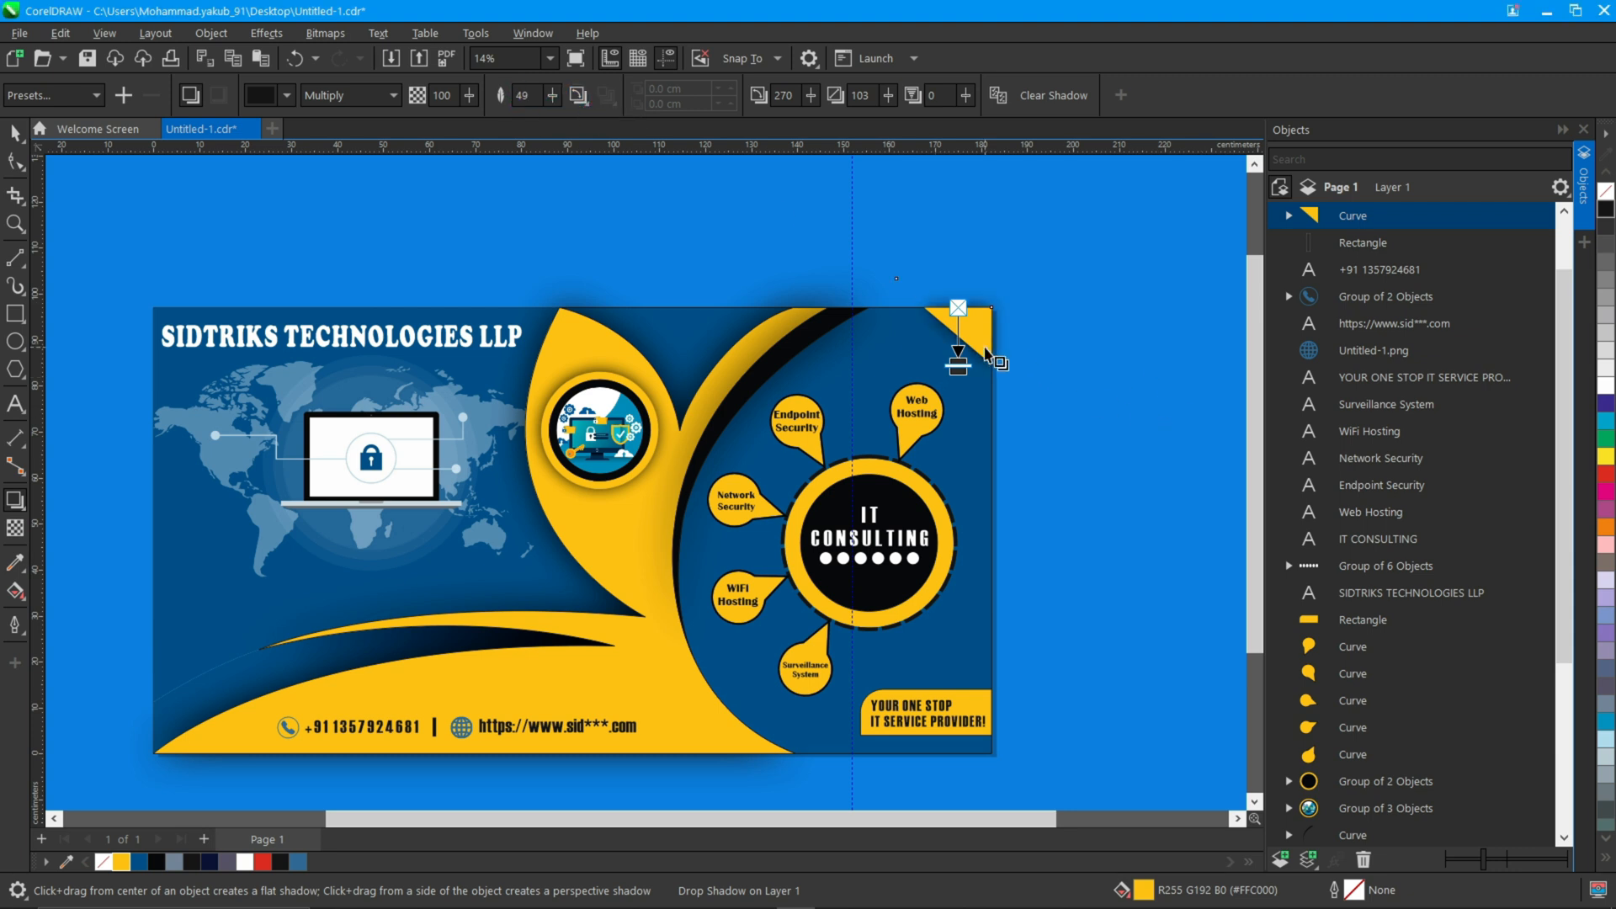
left_click(552, 95)
left_click_drag(594, 118, 822, 148)
- Add a drop shadow to the yellow slogan box, cast from its right edge to its left with opacity and feathering 100
left_click_drag(992, 713, 860, 713)
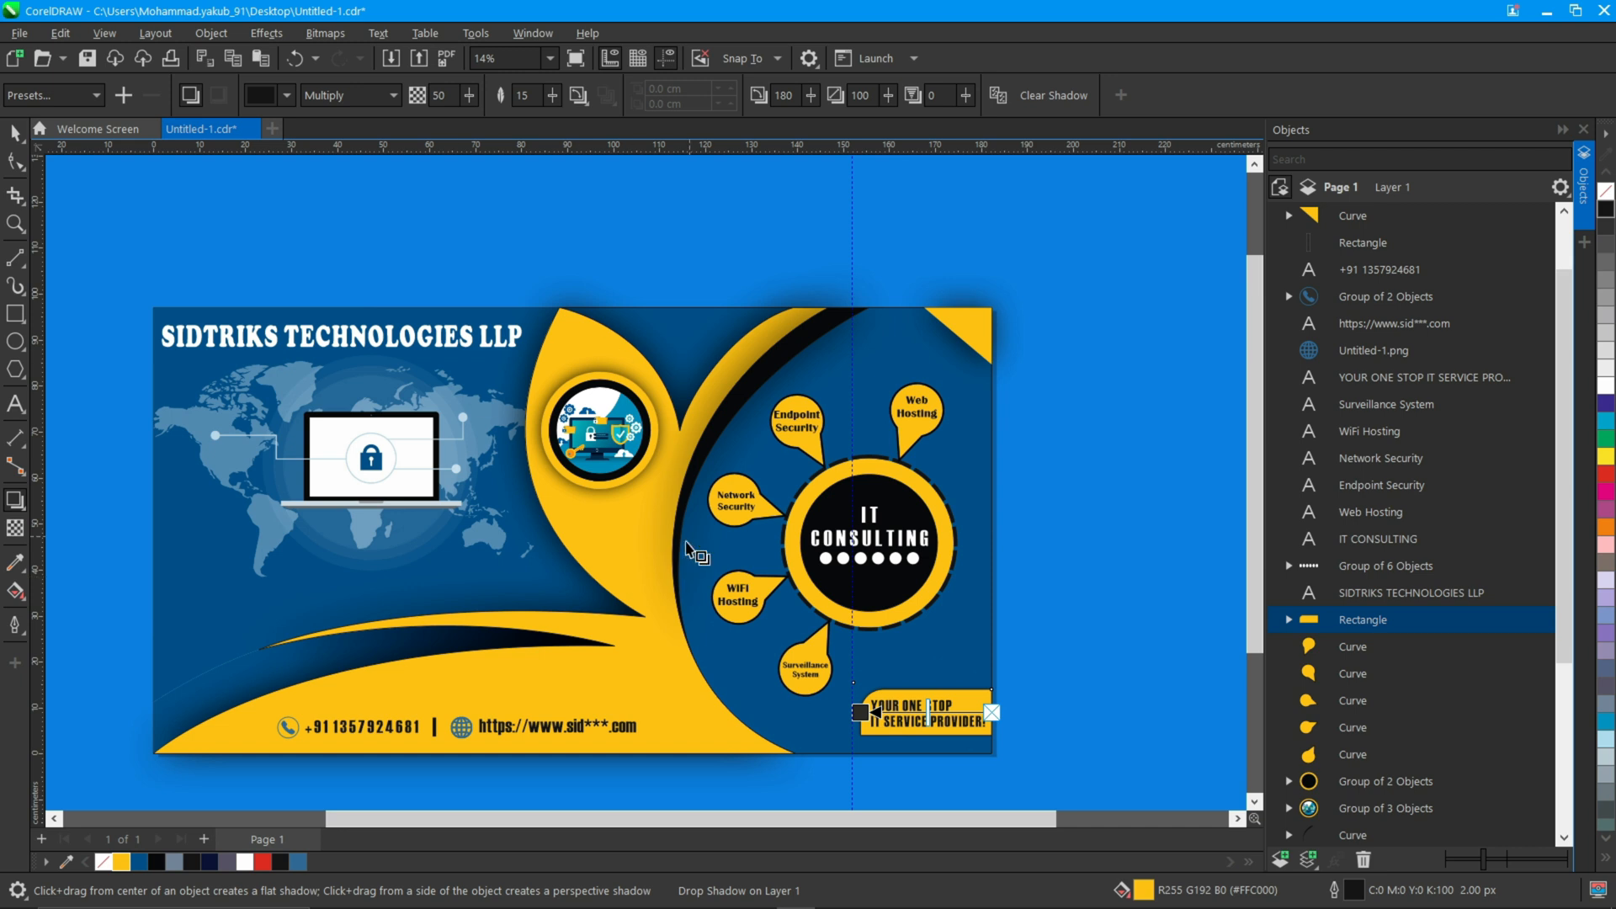
left_click(469, 96)
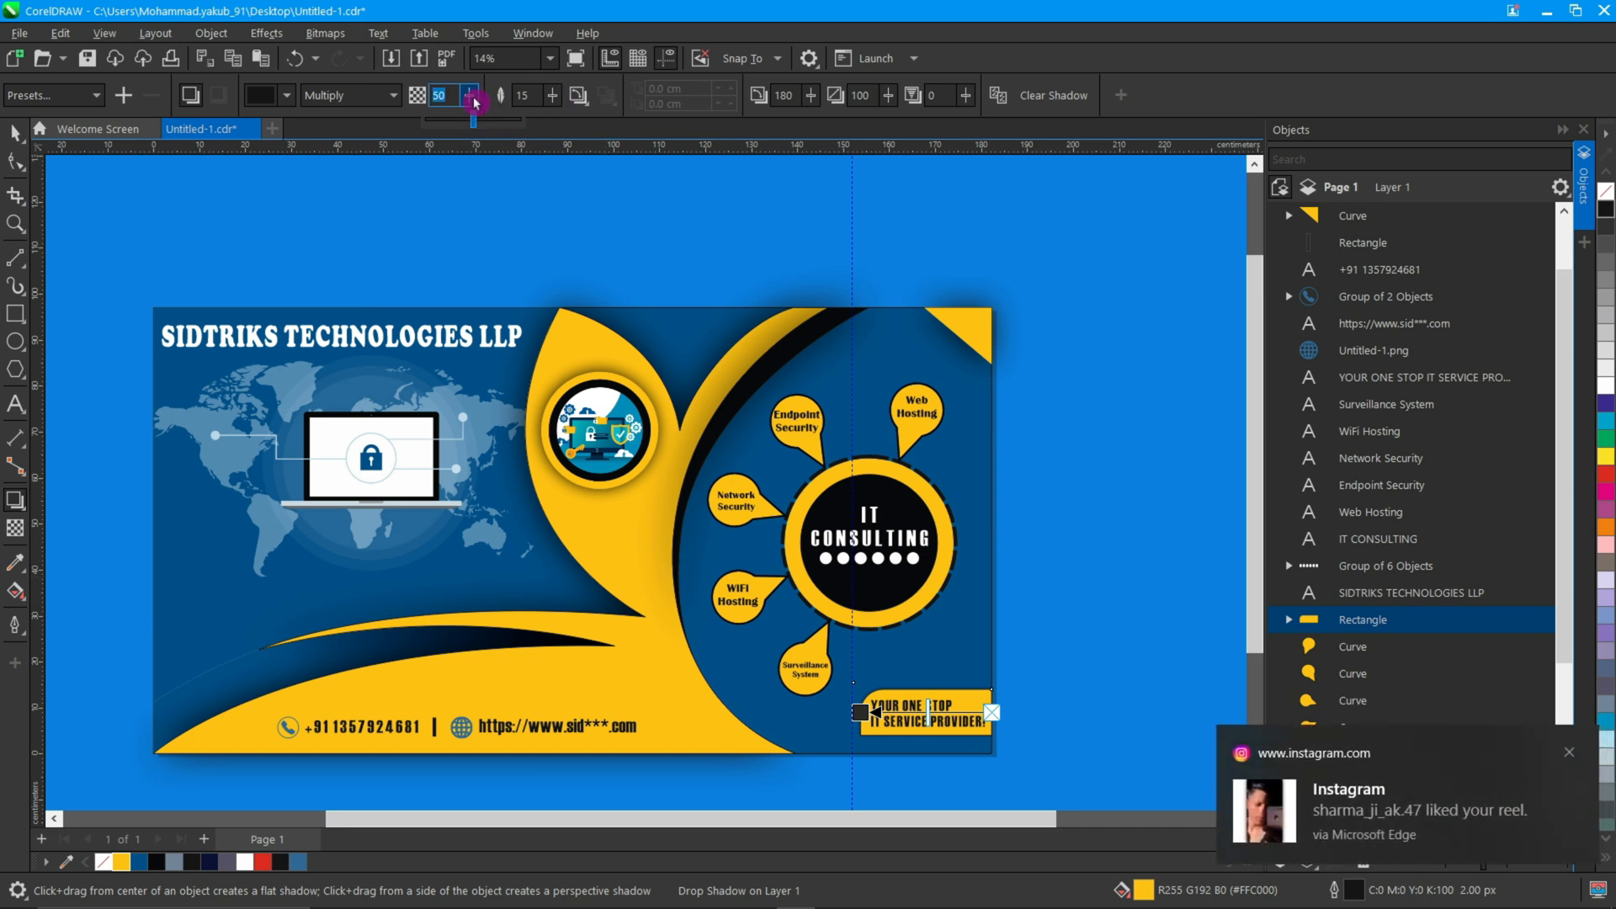
left_click_drag(473, 120, 522, 119)
left_click(552, 95)
type("100")
key("Return")
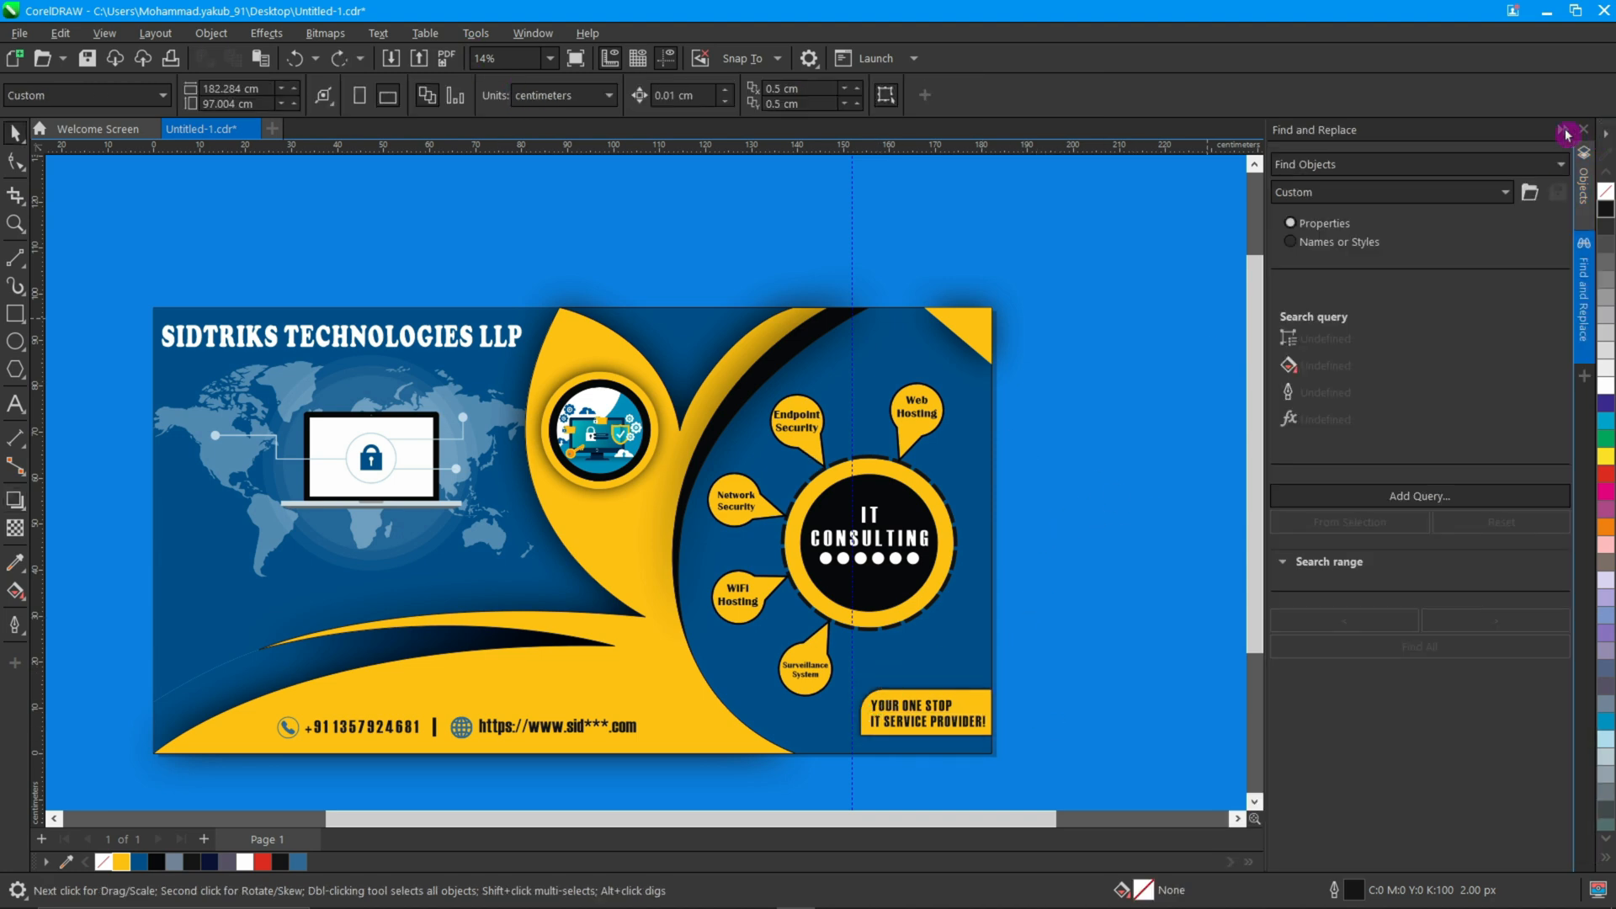
left_click(1566, 133)
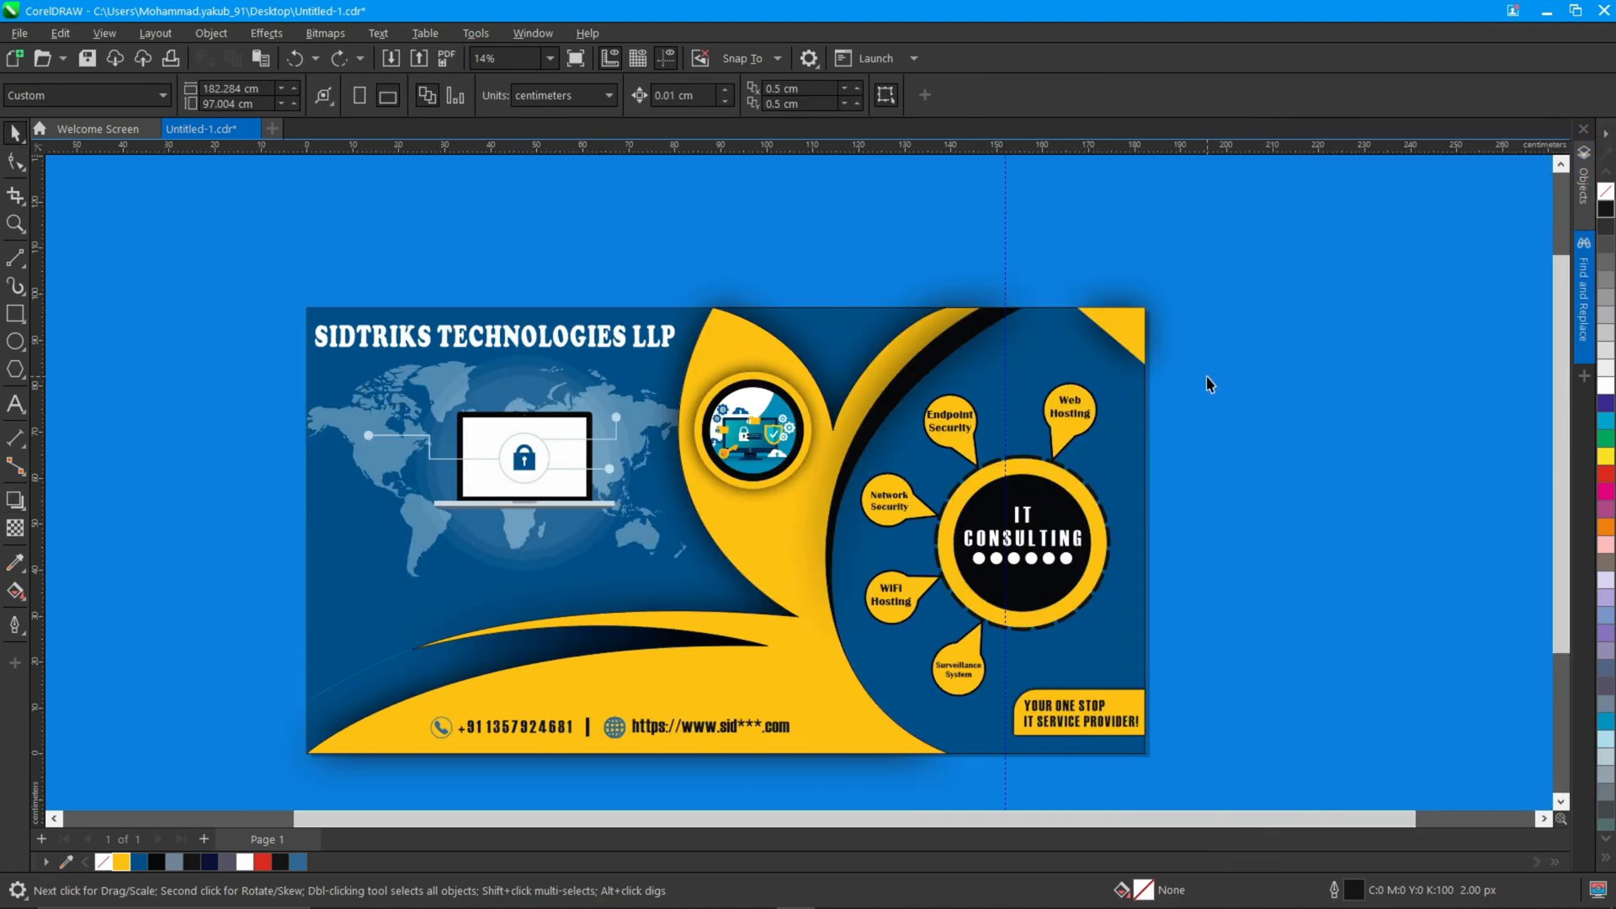
- Group the IT Consulting circle with its service pins and labels, and add a drop shadow with raised opacity
left_click_drag(1207, 377, 834, 721)
left_click(15, 500)
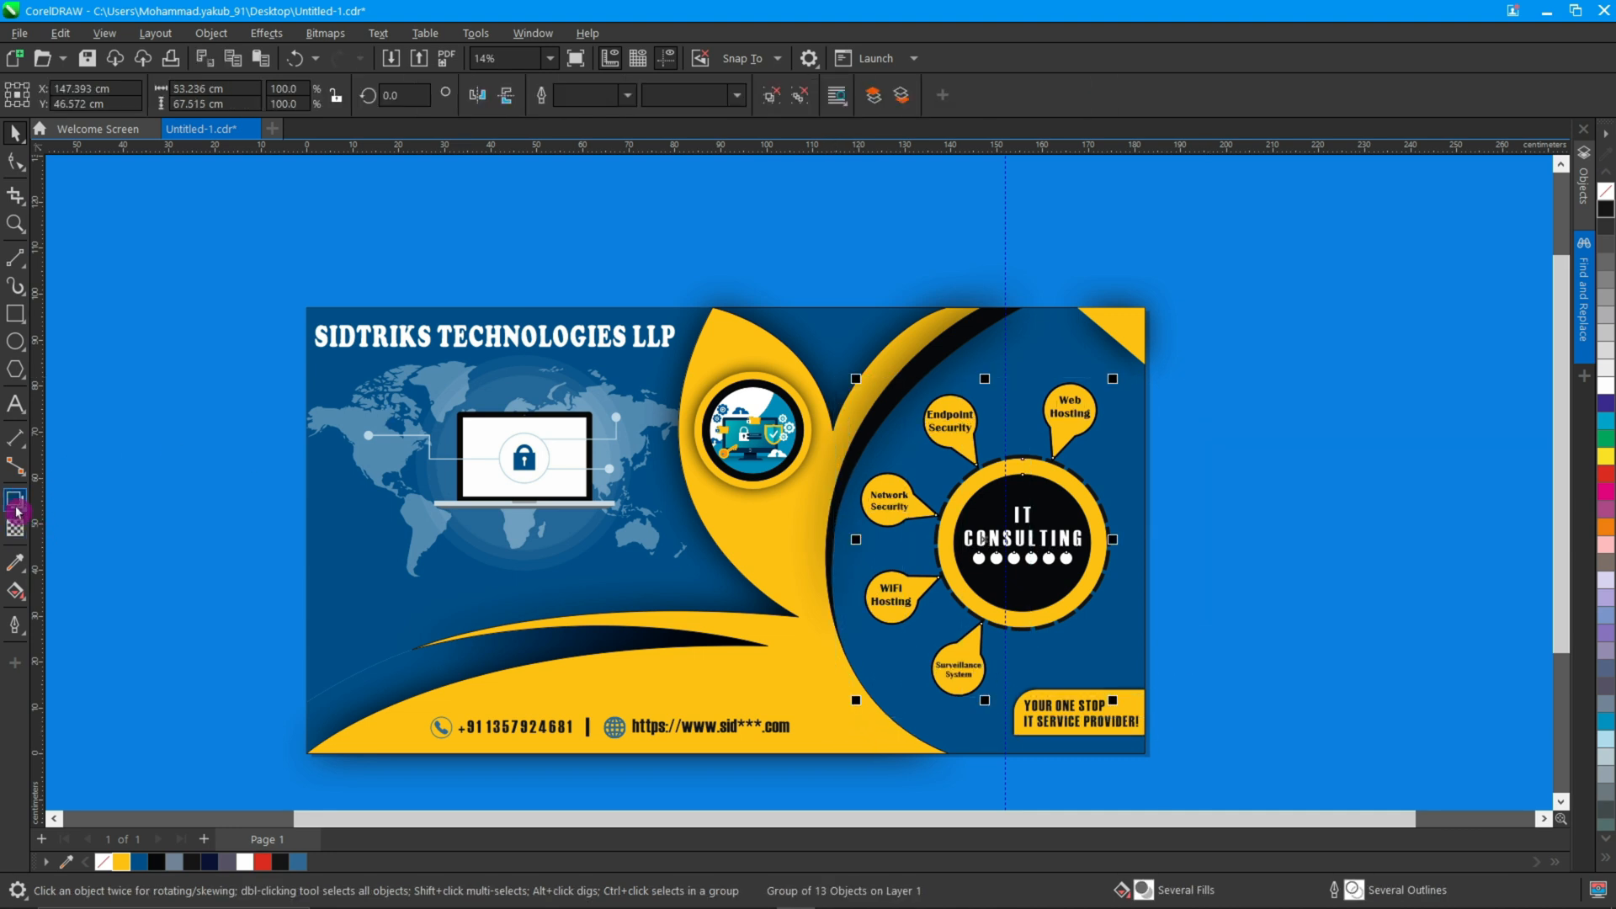
left_click_drag(1027, 581, 1111, 540)
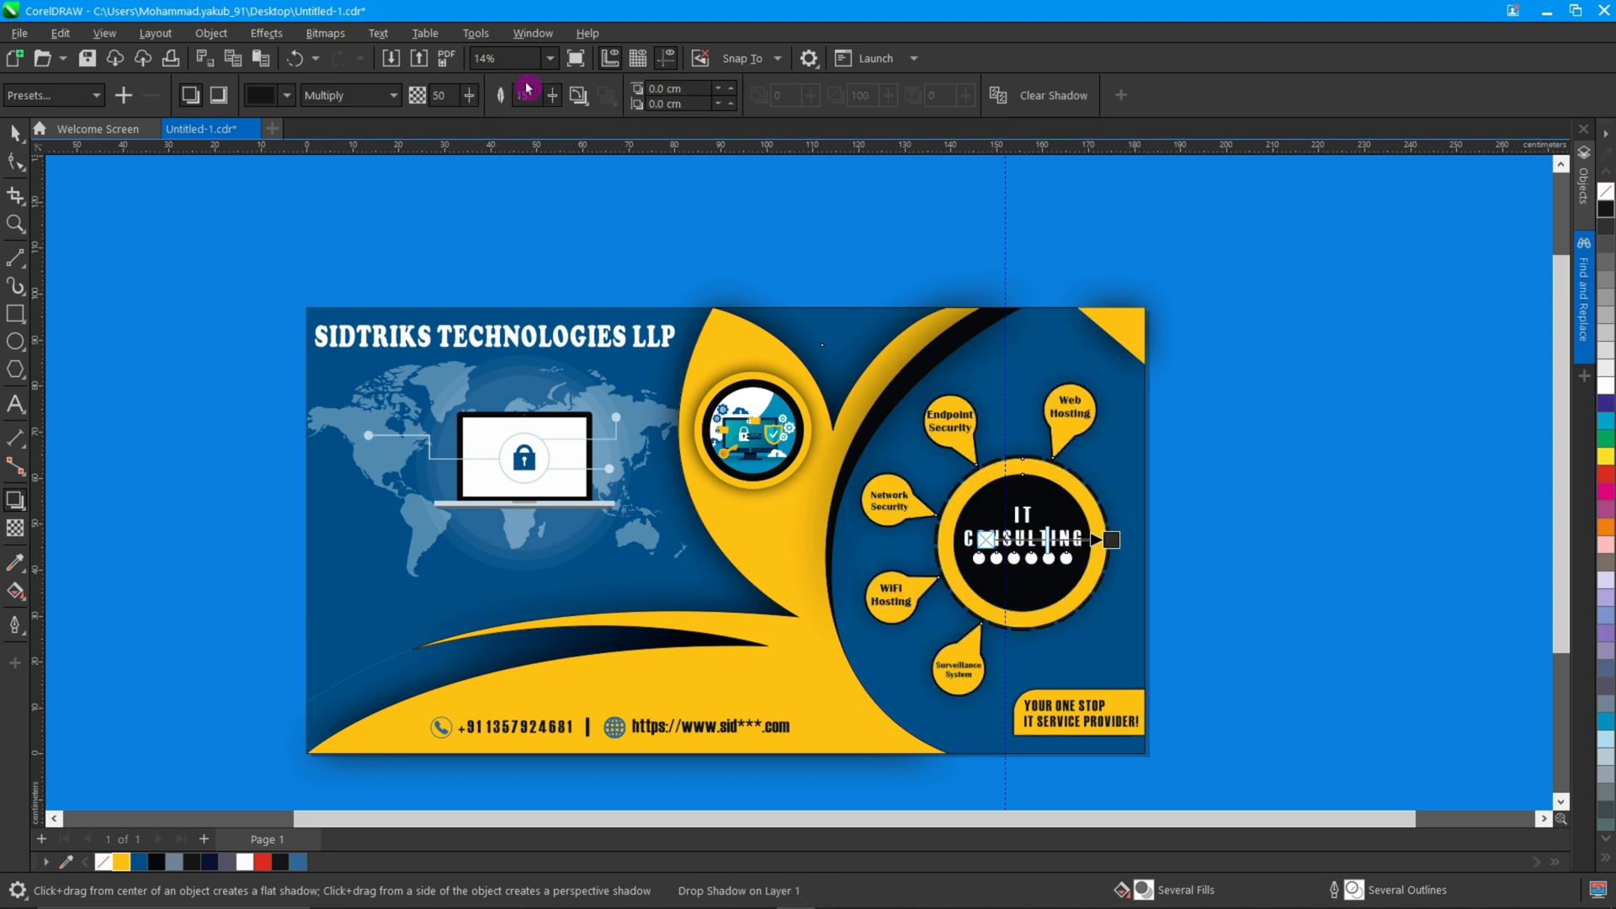
left_click_drag(469, 95, 479, 105)
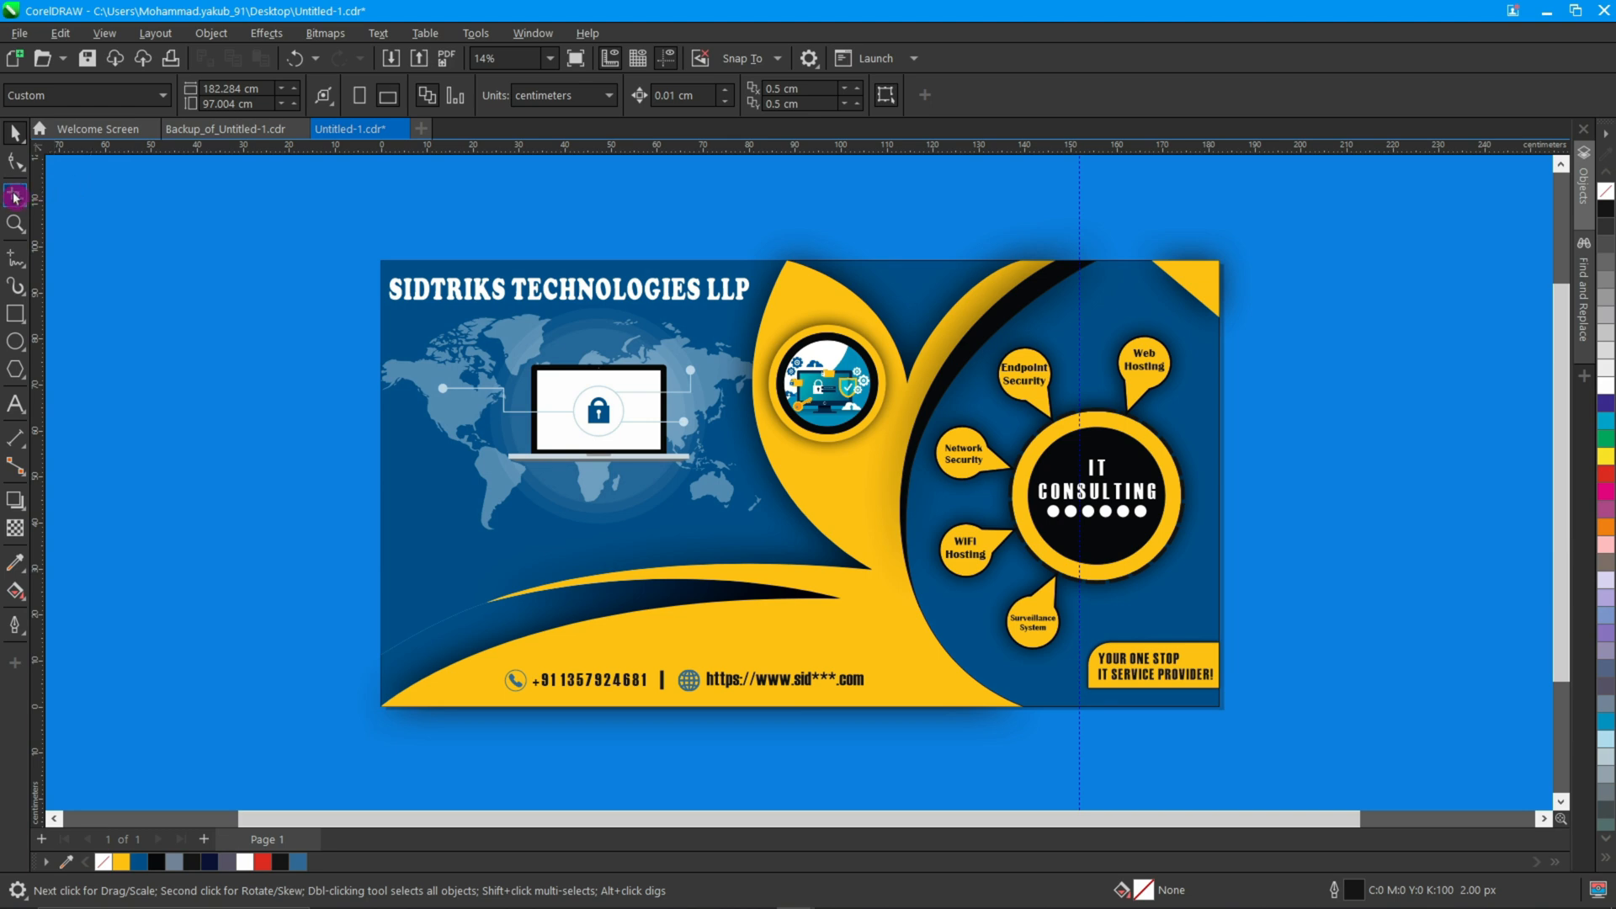
- Crop the whole design to the 182.284 × 97.004 cm page, trimming the shadows that extend beyond its edges
left_click(14, 197)
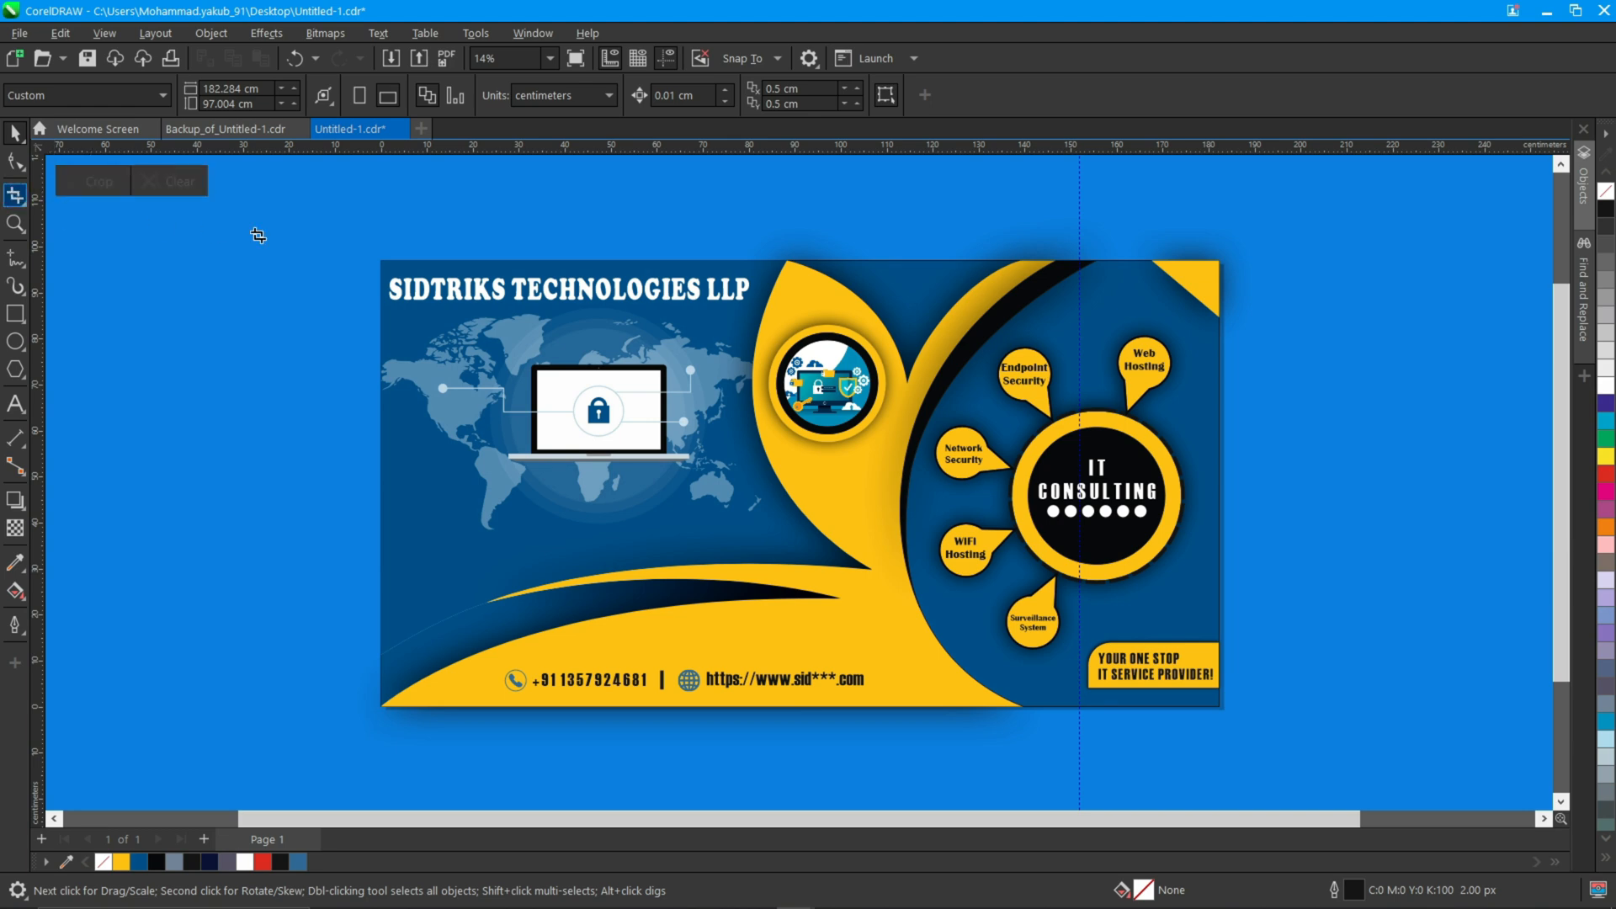
left_click_drag(378, 260, 1219, 707)
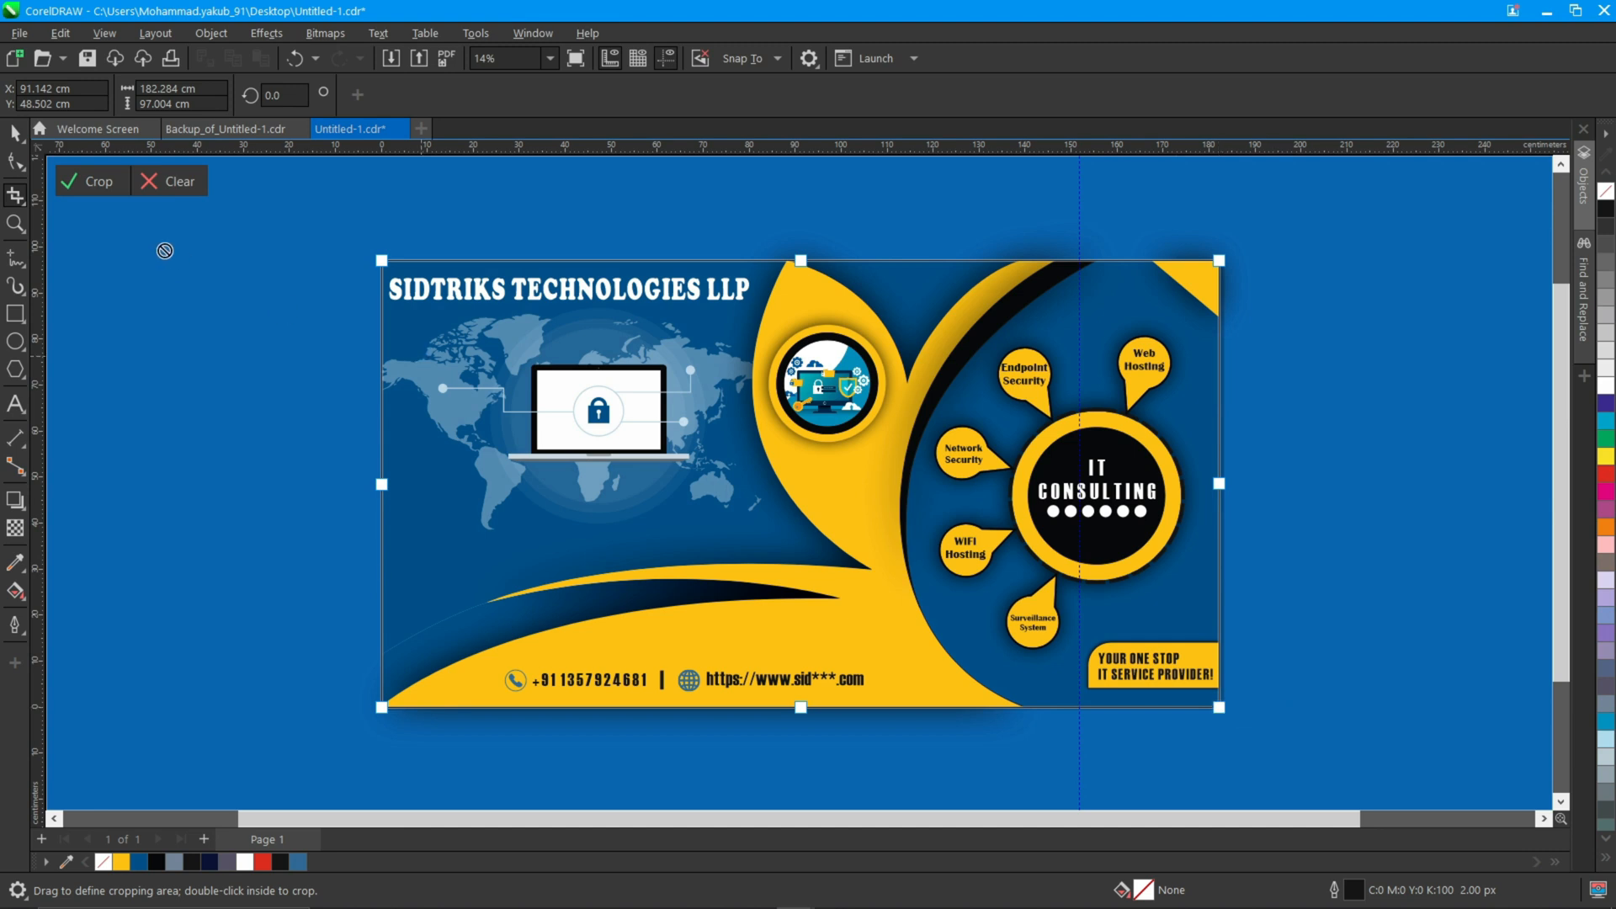
left_click(110, 190)
left_click(109, 191)
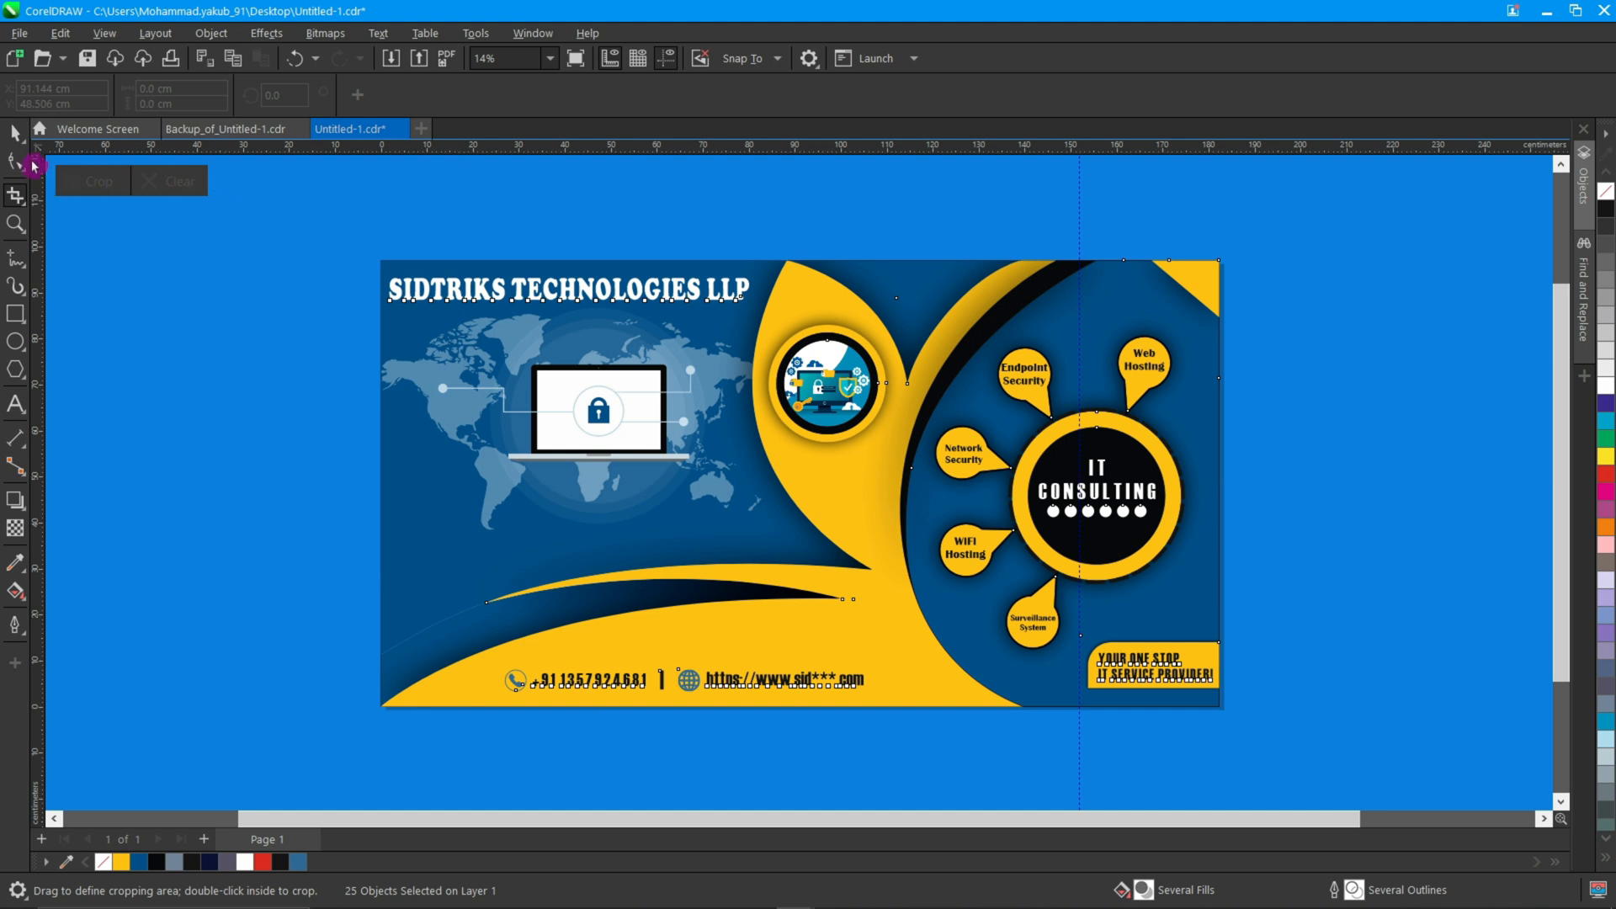
left_click(17, 132)
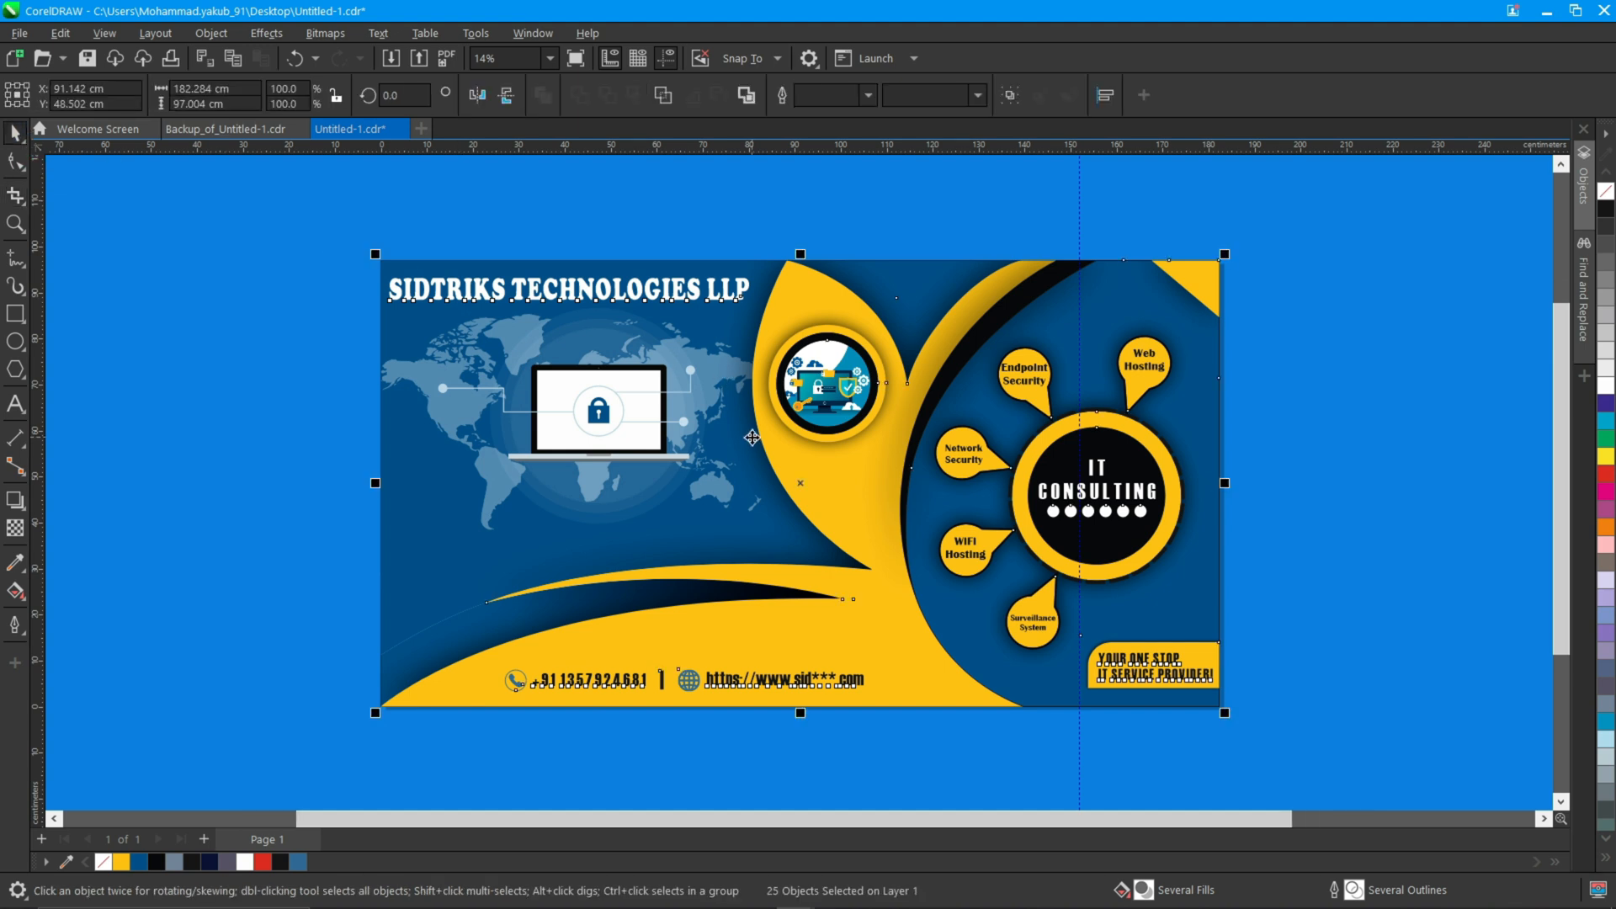